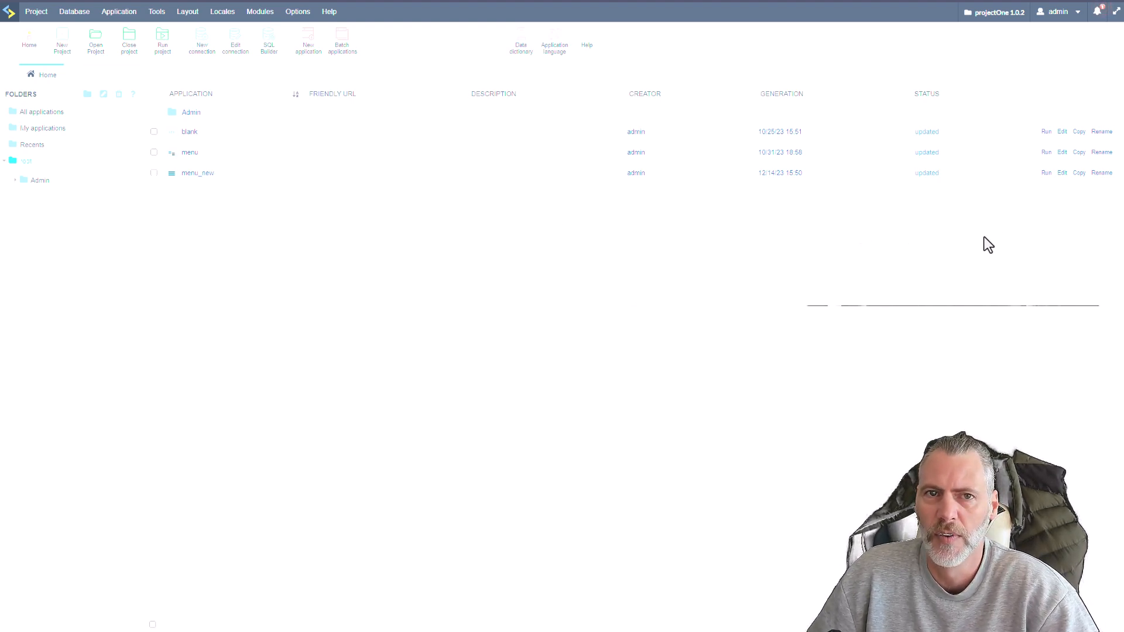
Run the menu_new application and view the options in its user profile menu.
{"action": "left_click", "coordinate": [1046, 174]}
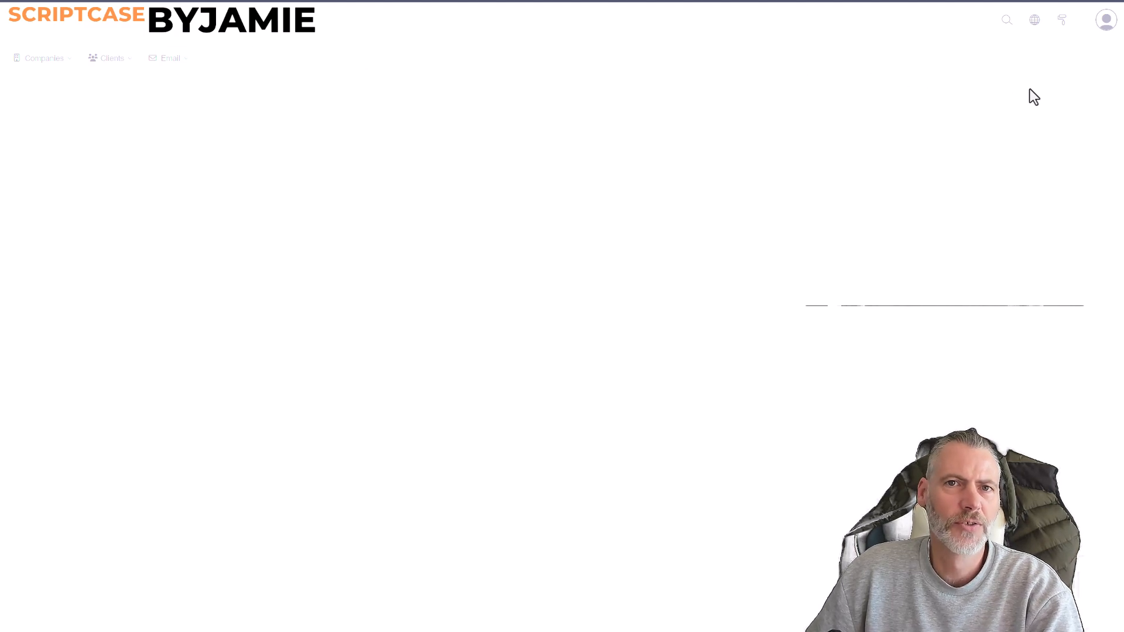
{"action": "left_click", "coordinate": [1101, 25]}
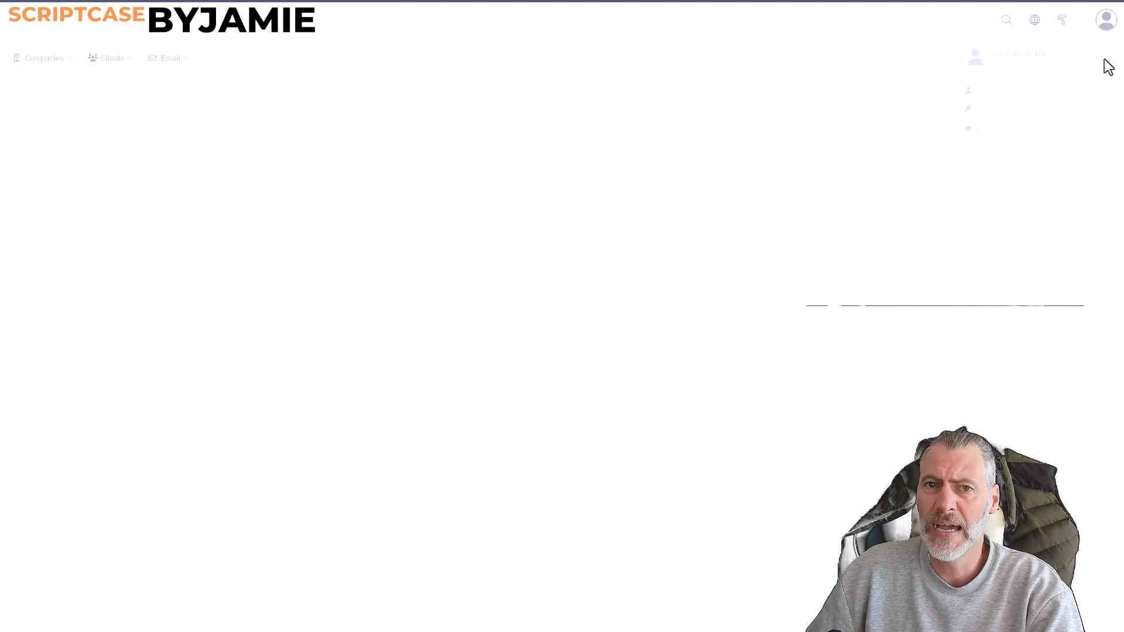
{"action": "left_click_drag", "start_coordinate": [982, 69], "coordinate": [1106, 70]}
{"action": "left_click", "coordinate": [1102, 25]}
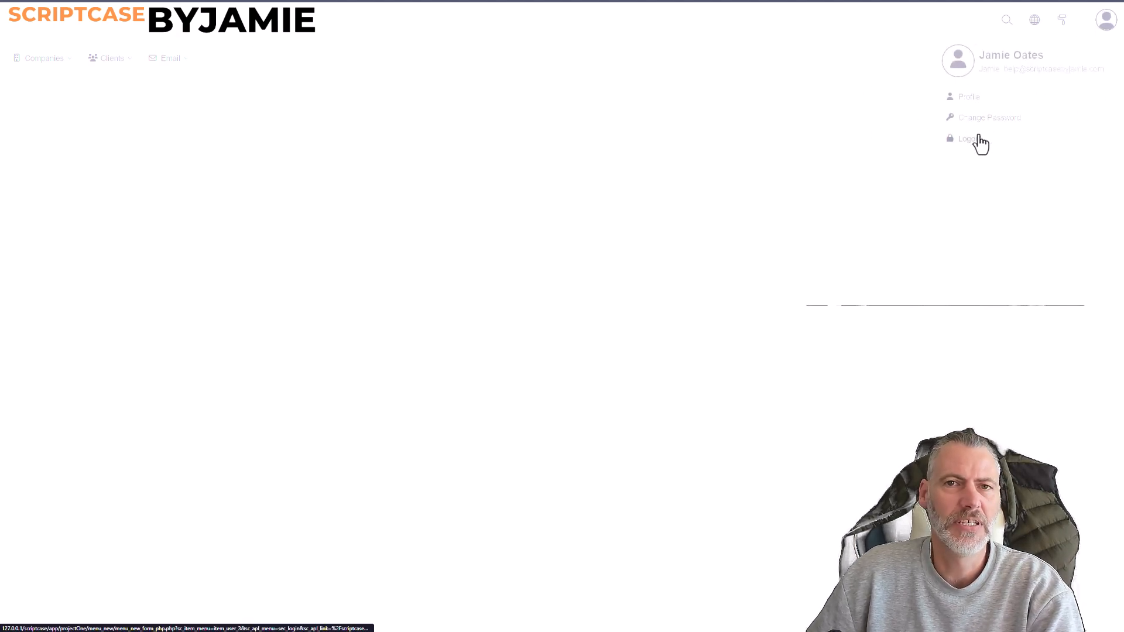
{"action": "mouse_move", "coordinate": [184, 70]}
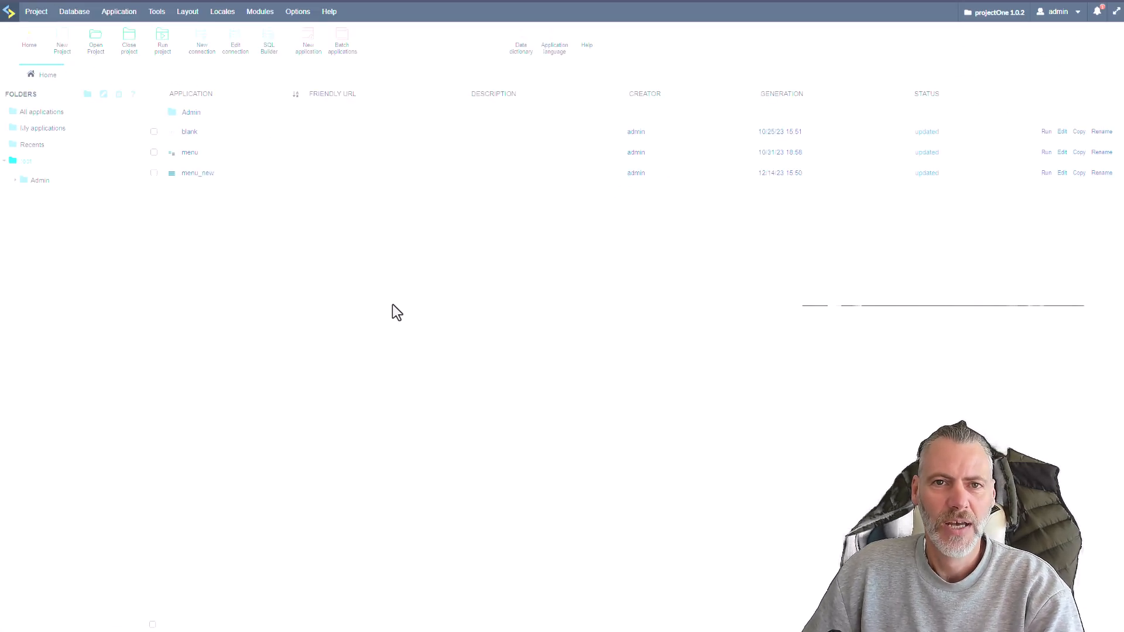
Open the menu_new application for editing and review its menu items and user menu settings.
{"action": "left_click", "coordinate": [192, 174]}
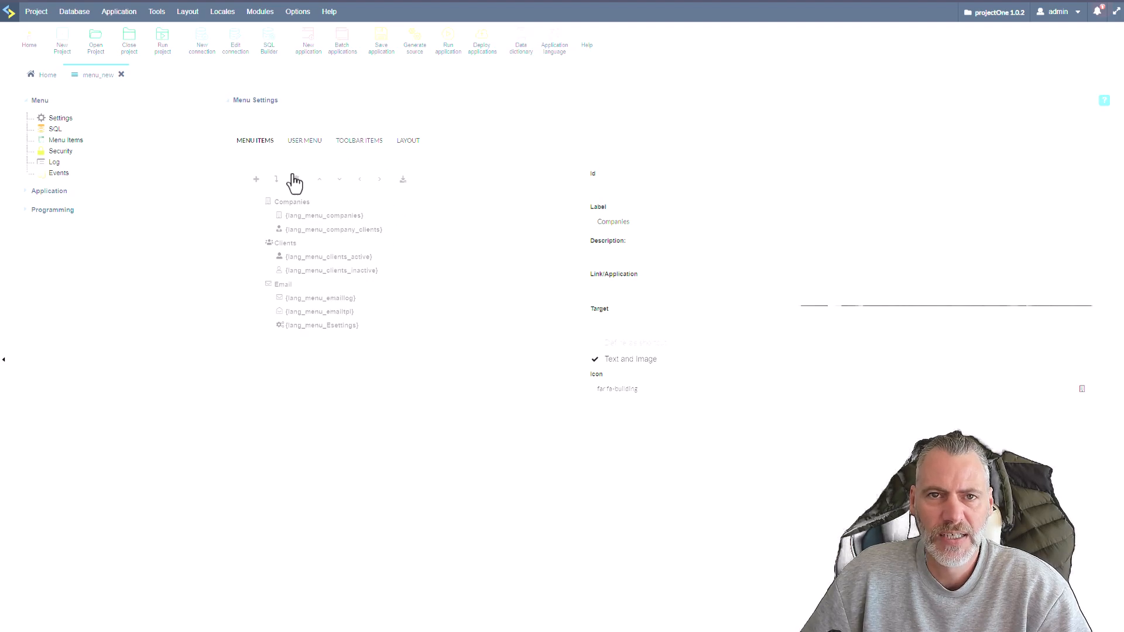
{"action": "left_click", "coordinate": [305, 141]}
{"action": "left_click", "coordinate": [257, 141]}
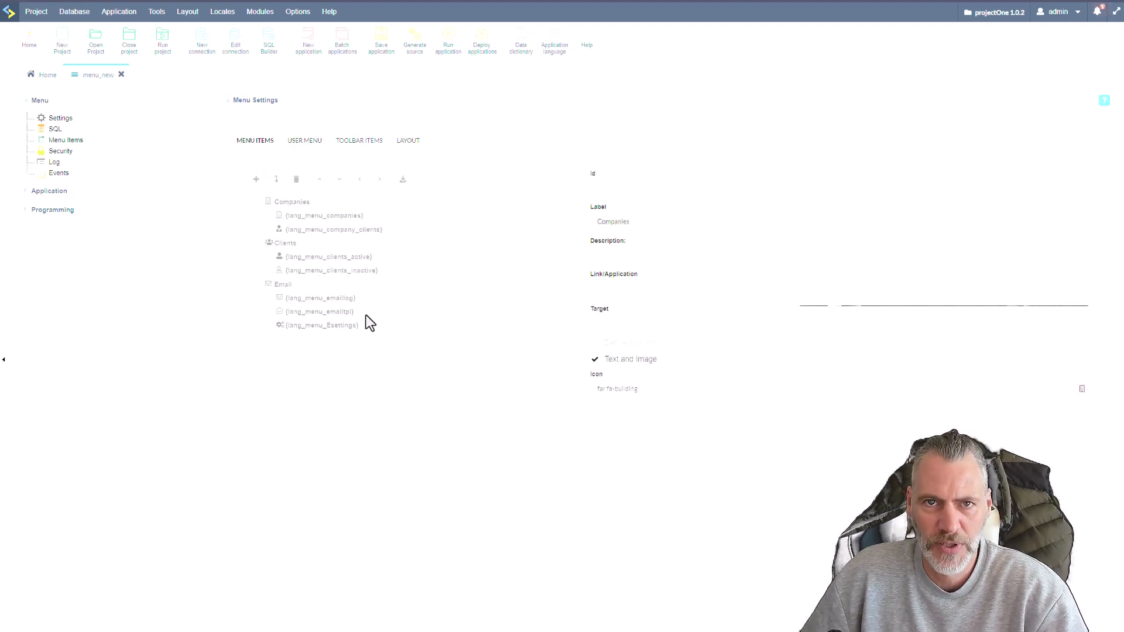
{"action": "left_click", "coordinate": [303, 143]}
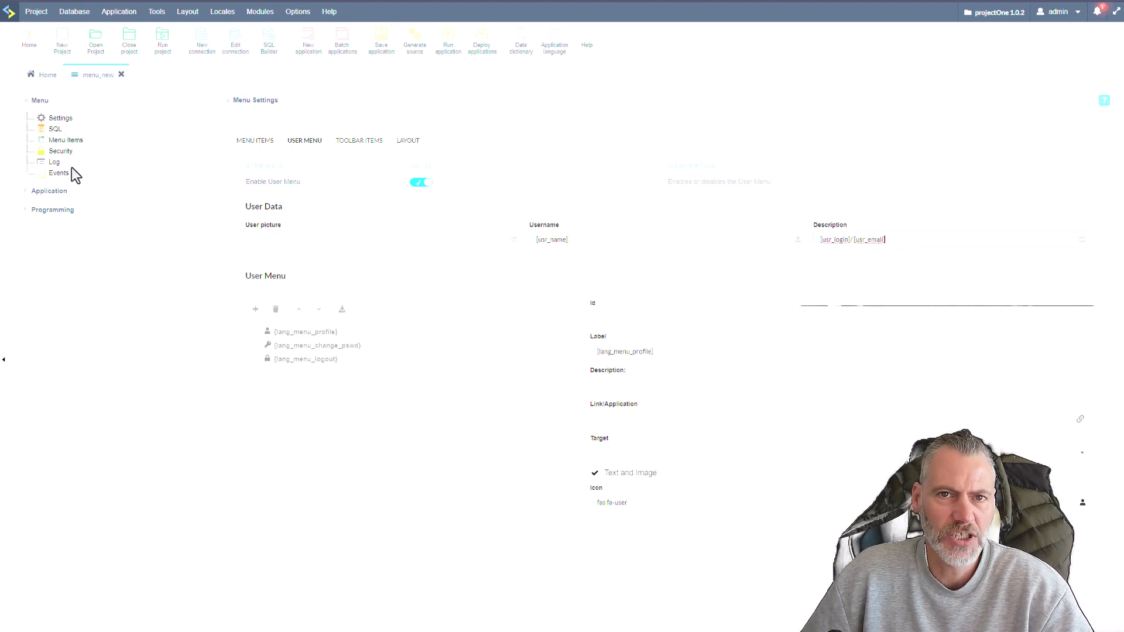
Comment out the [usr_login], [usr_email] and [usr_name] assignments in the onApplicationInit event and save the application.
{"action": "left_click", "coordinate": [25, 173]}
{"action": "left_click", "coordinate": [78, 184]}
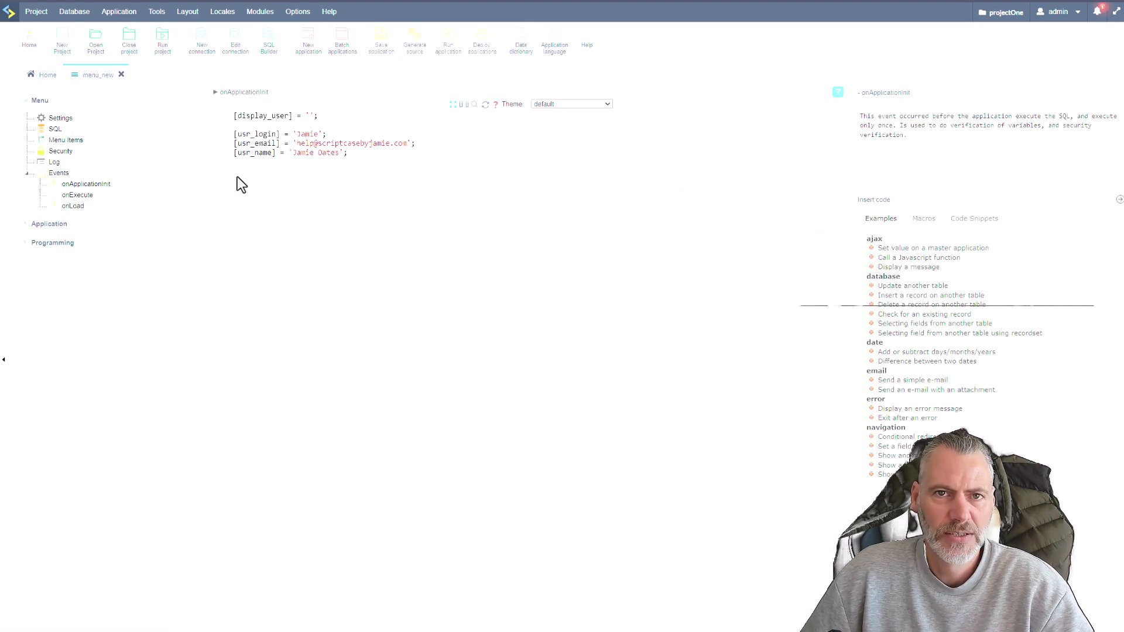
{"action": "left_click", "coordinate": [234, 135]}
{"action": "type", "text": "//"}
{"action": "left_click", "coordinate": [235, 144]}
{"action": "type", "text": "//"}
{"action": "left_click", "coordinate": [234, 153]}
{"action": "type", "text": "//"}
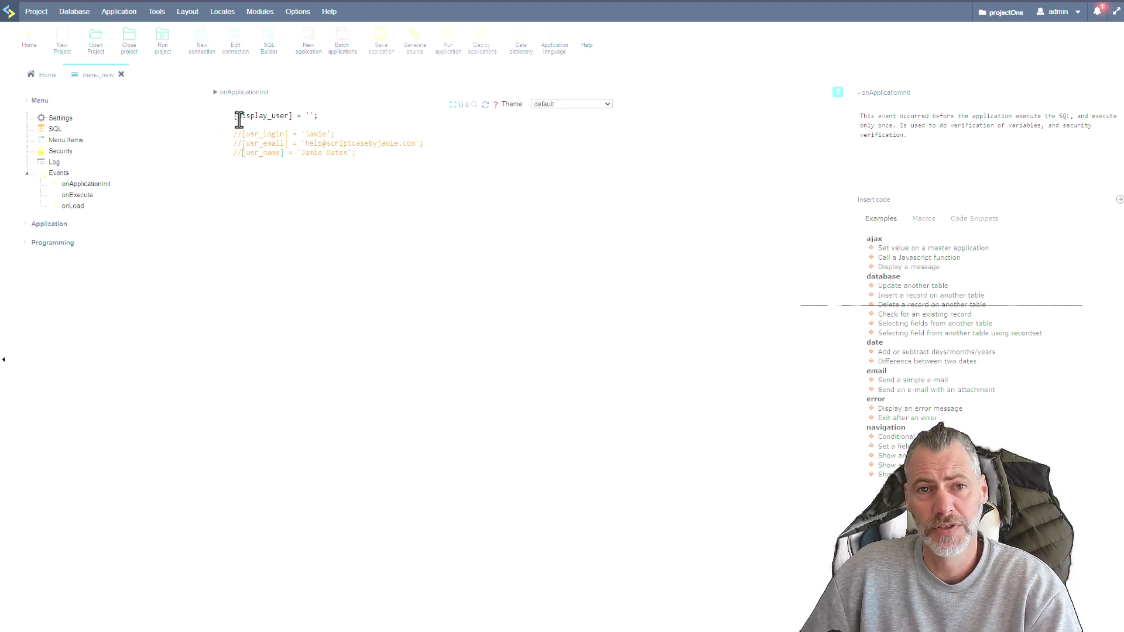
{"action": "left_click", "coordinate": [382, 49]}
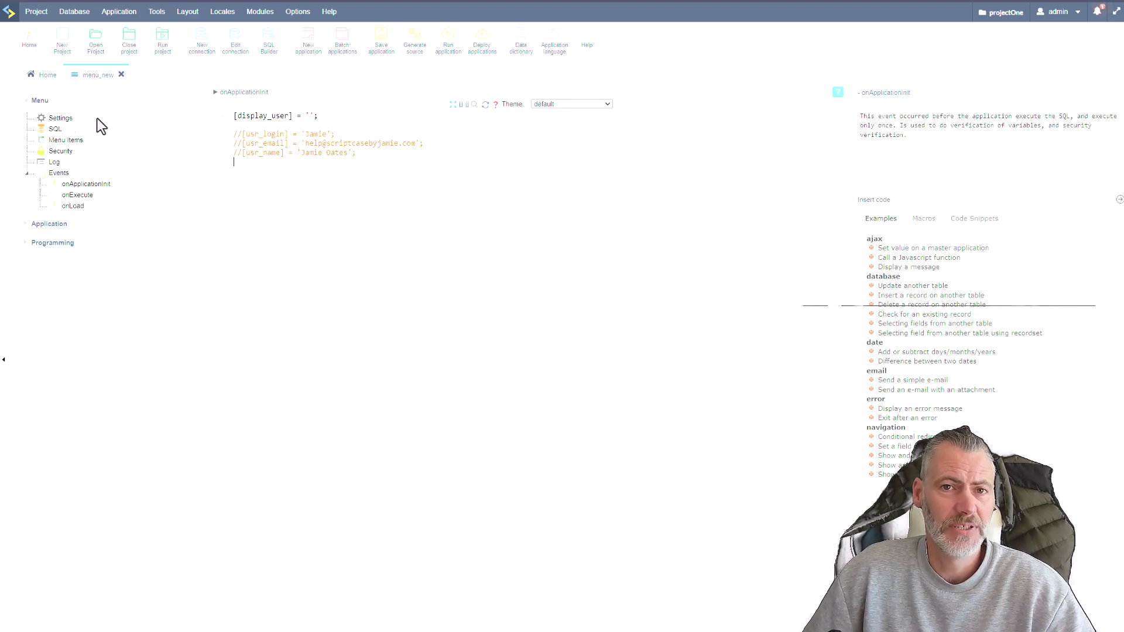
Return to the menu settings and review the properties of the user menu's profile, change password and logout items.
{"action": "left_click", "coordinate": [61, 119]}
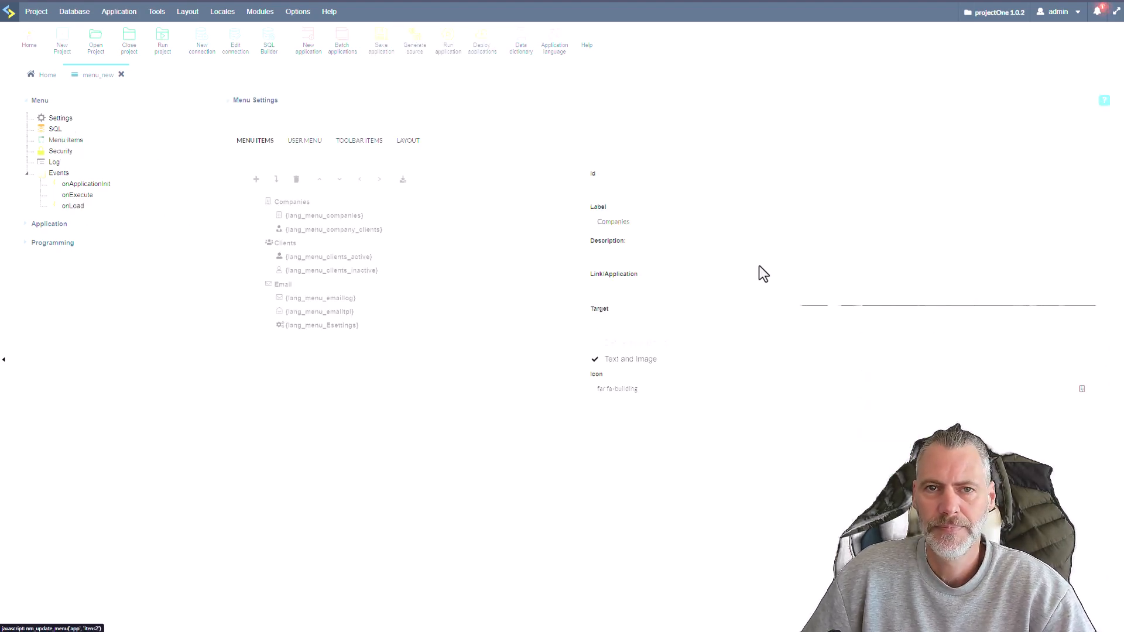
{"action": "left_click", "coordinate": [305, 143]}
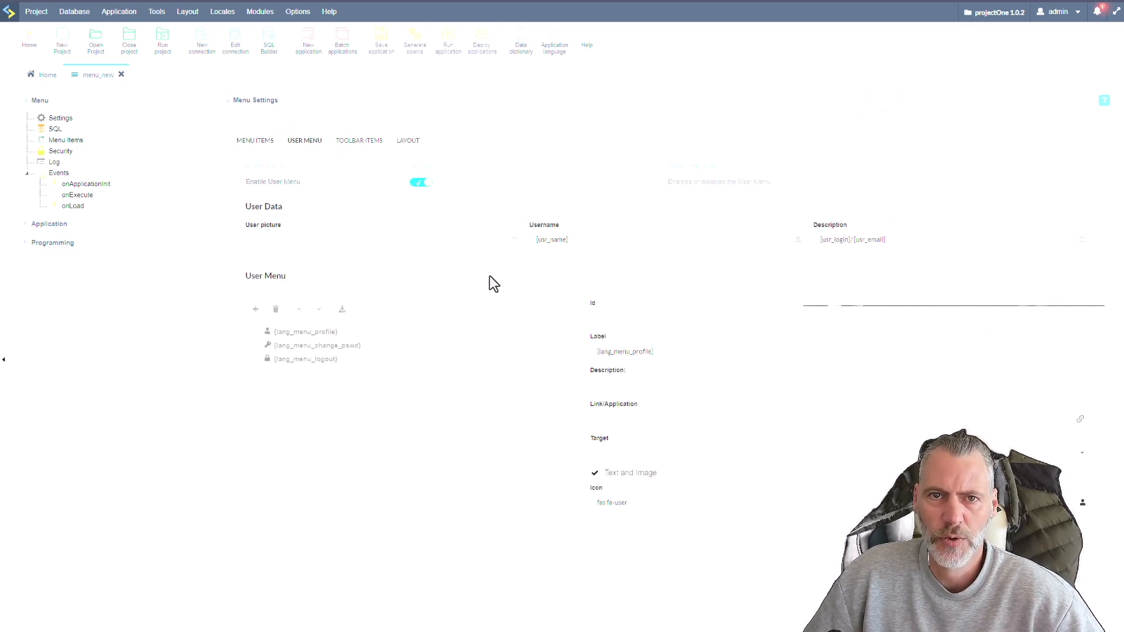
{"action": "left_click", "coordinate": [323, 345]}
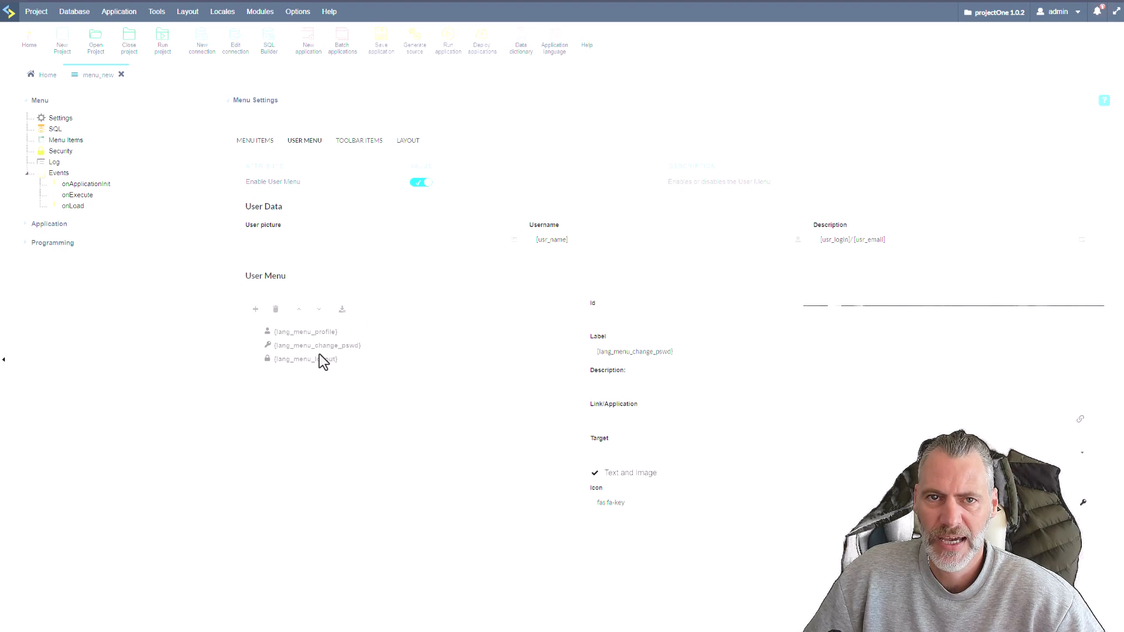
{"action": "left_click", "coordinate": [316, 357]}
{"action": "left_click", "coordinate": [296, 337]}
{"action": "left_click", "coordinate": [315, 357]}
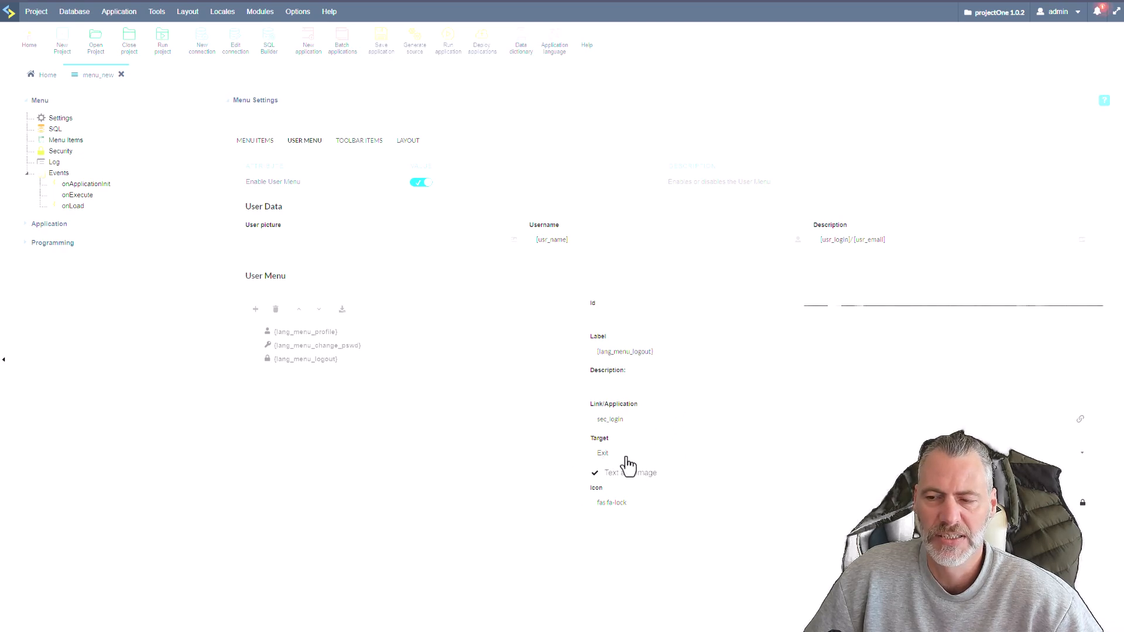
Review the Themes and Shortcuts toolbar items and the layout settings, and compare them with the running menu.
{"action": "left_click", "coordinate": [367, 143]}
{"action": "left_click", "coordinate": [342, 229]}
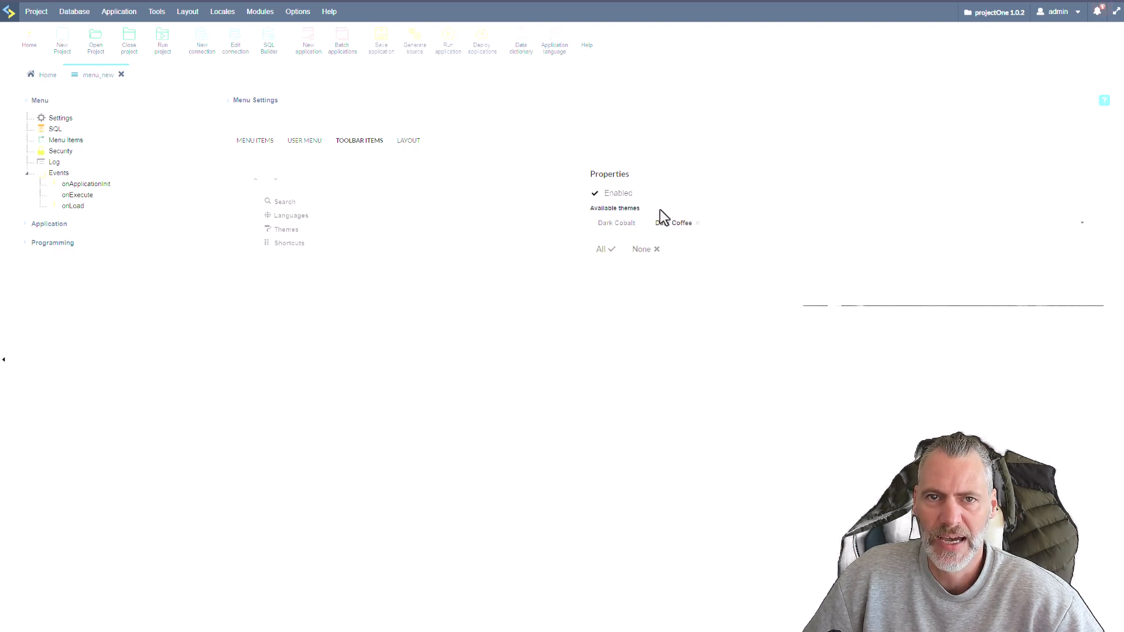
{"action": "left_click", "coordinate": [304, 242]}
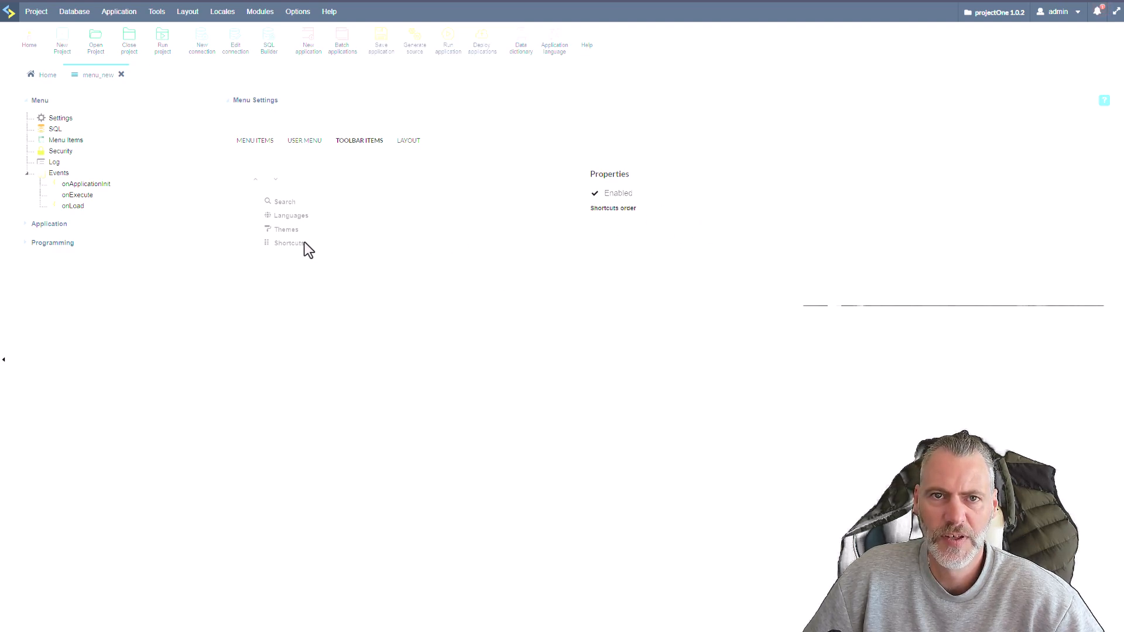
{"action": "left_click", "coordinate": [408, 144]}
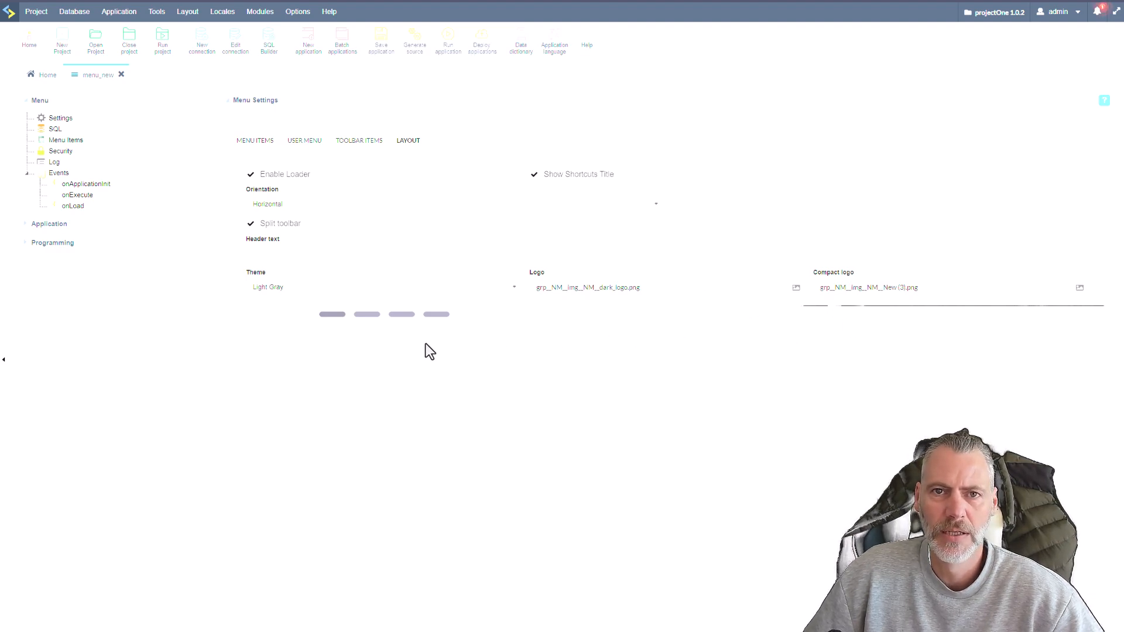
{"action": "left_click", "coordinate": [297, 289]}
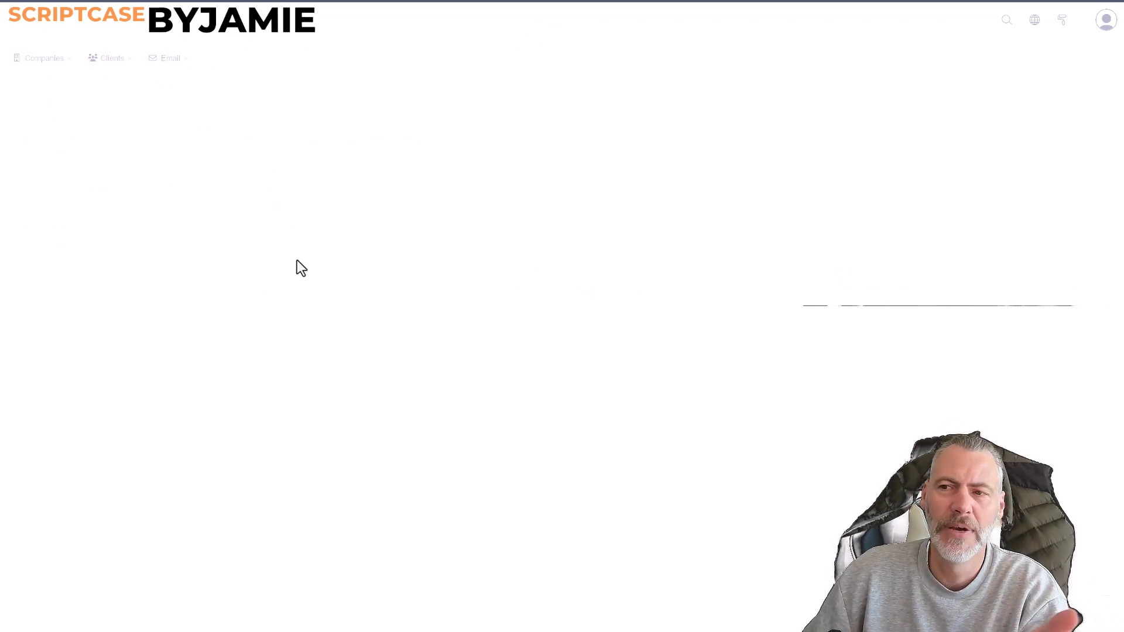
{"action": "mouse_move", "coordinate": [166, 68]}
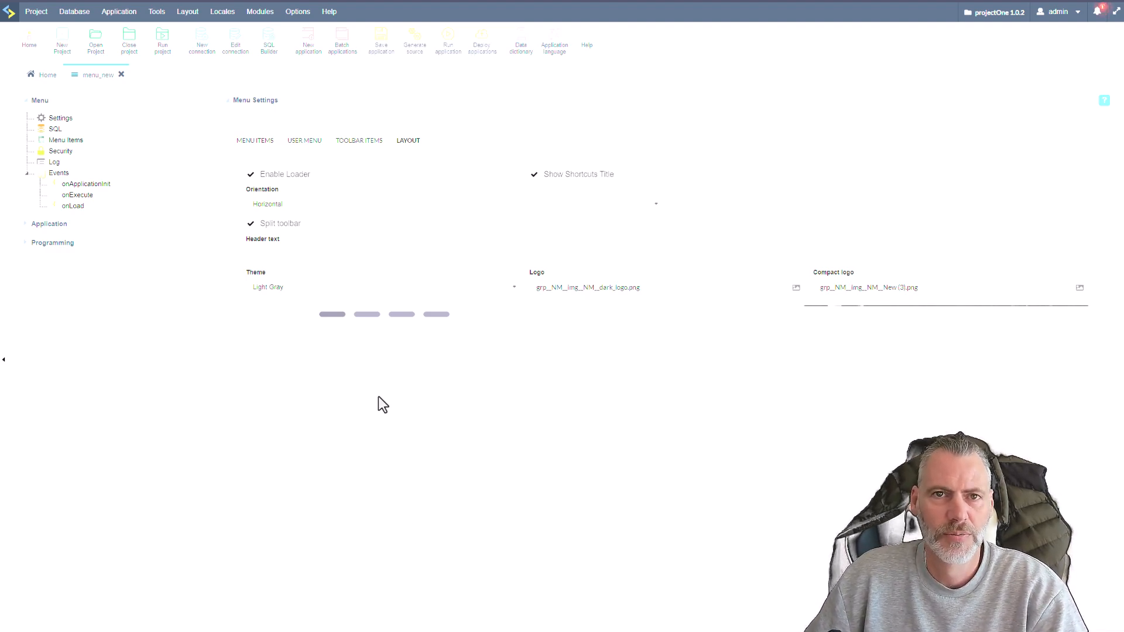
Return to the project's application list and browse the Clients, Companies and Email folders inside the Admin folder.
{"action": "left_click", "coordinate": [43, 75]}
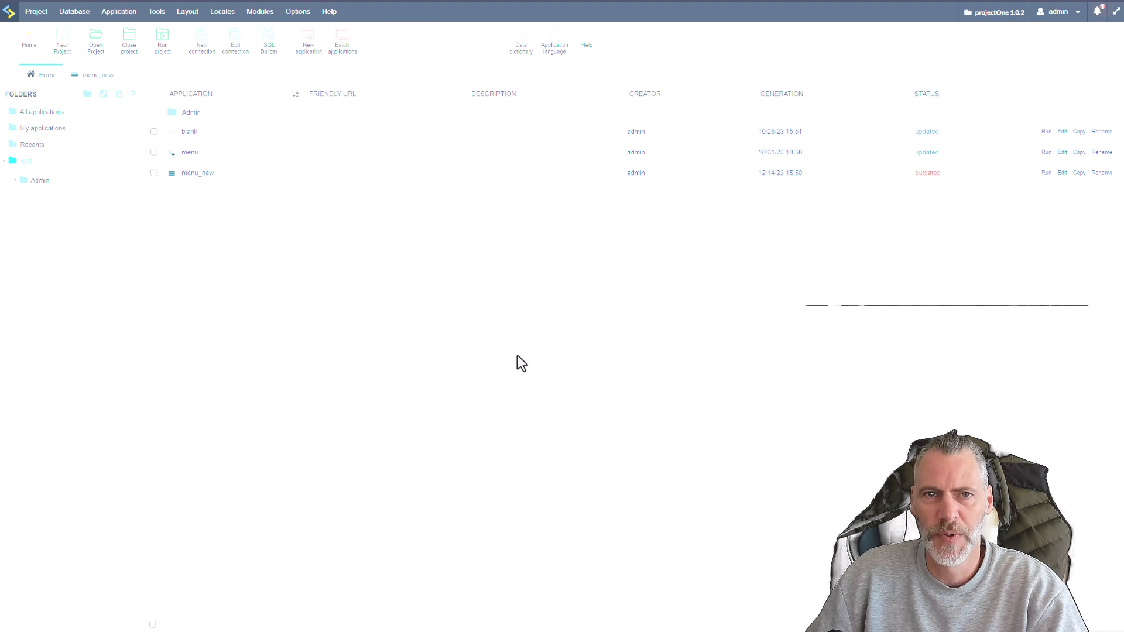
{"action": "left_click", "coordinate": [39, 181]}
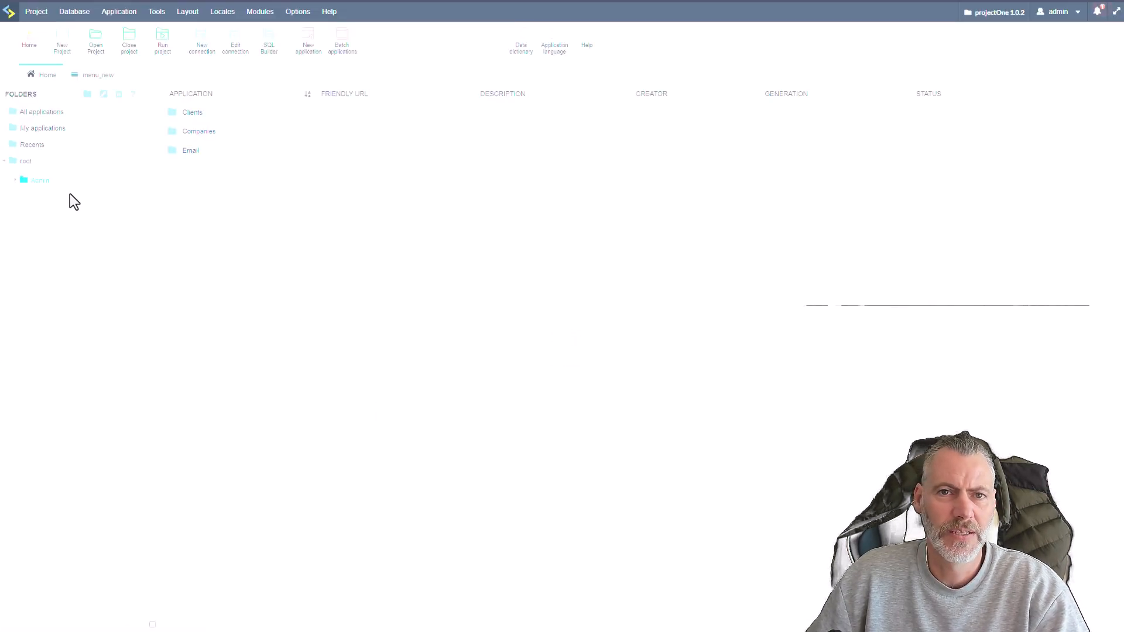
{"action": "left_click", "coordinate": [15, 180]}
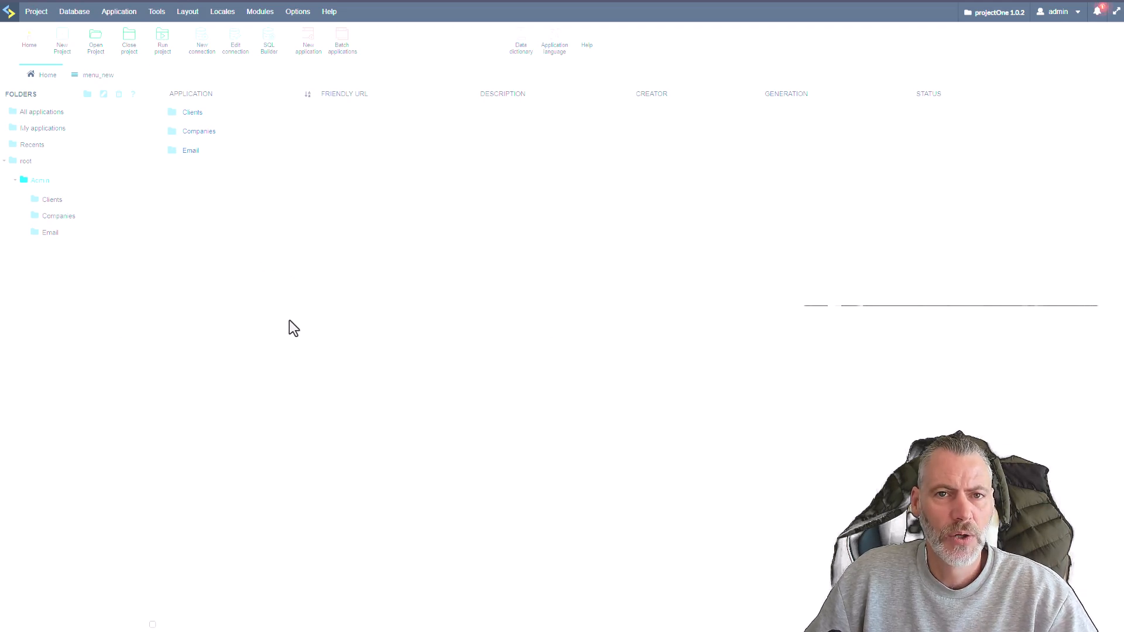
{"action": "left_click", "coordinate": [47, 200]}
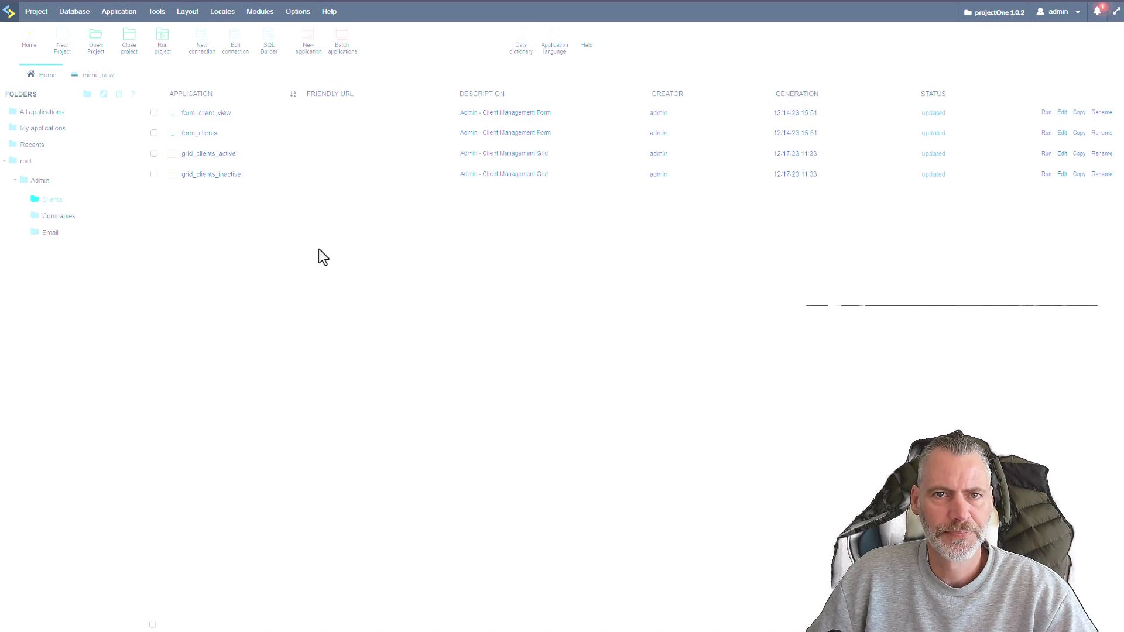
{"action": "left_click", "coordinate": [57, 219]}
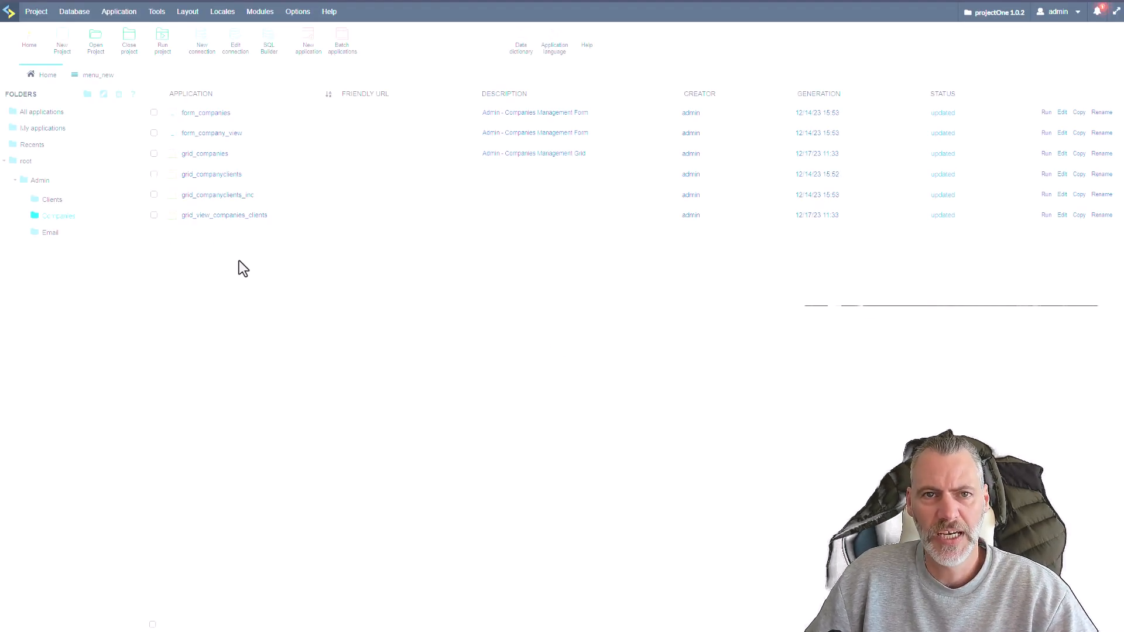
{"action": "left_click", "coordinate": [51, 233]}
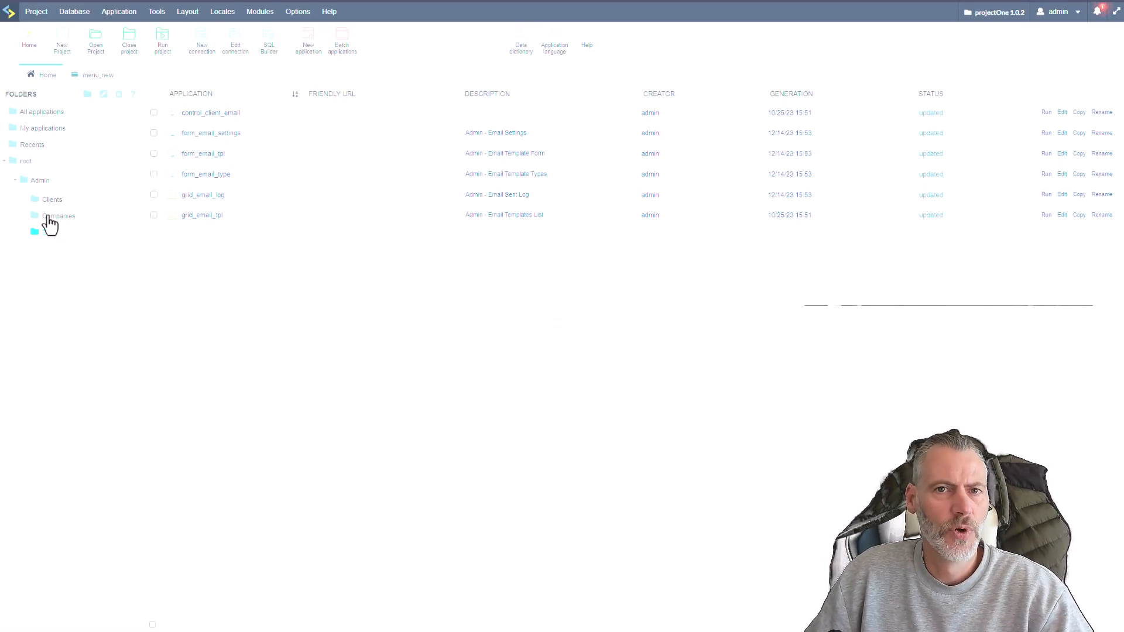
{"action": "left_click", "coordinate": [49, 217]}
{"action": "left_click", "coordinate": [41, 197]}
{"action": "left_click", "coordinate": [38, 183]}
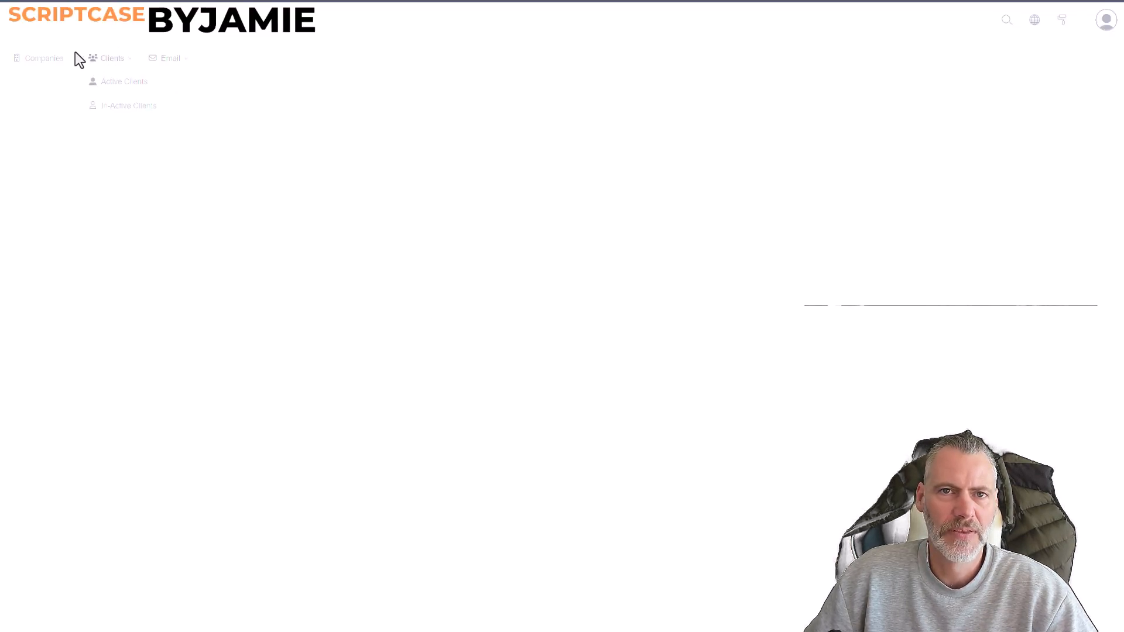
In the running menu, view the Clients submenu, open the Companies grid and look through its company records.
{"action": "mouse_move", "coordinate": [111, 61]}
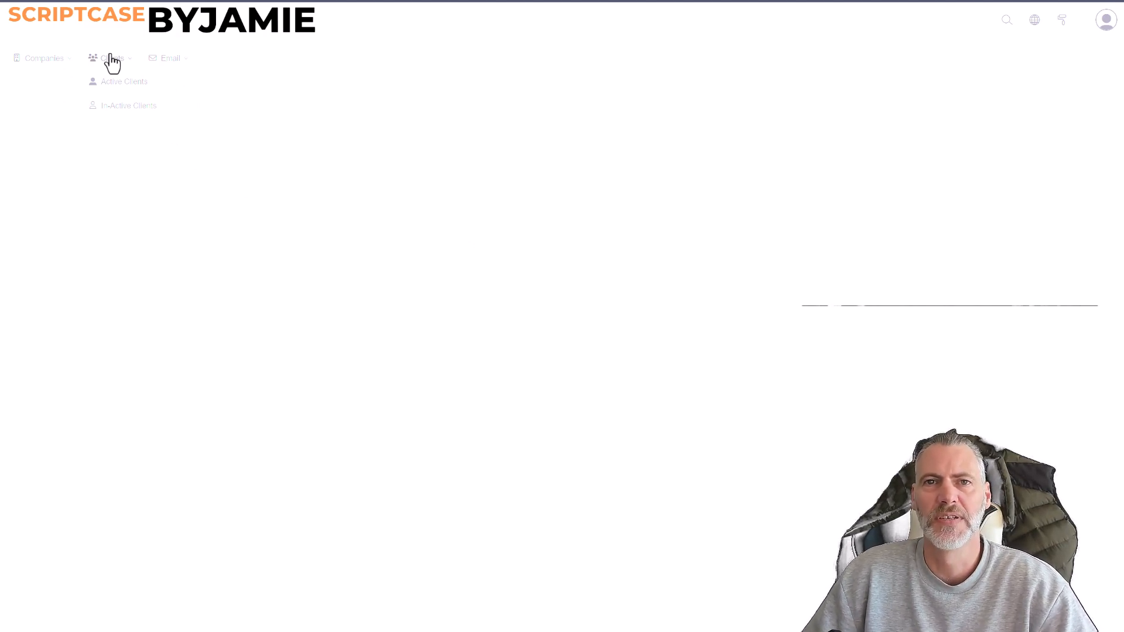
{"action": "mouse_move", "coordinate": [163, 69]}
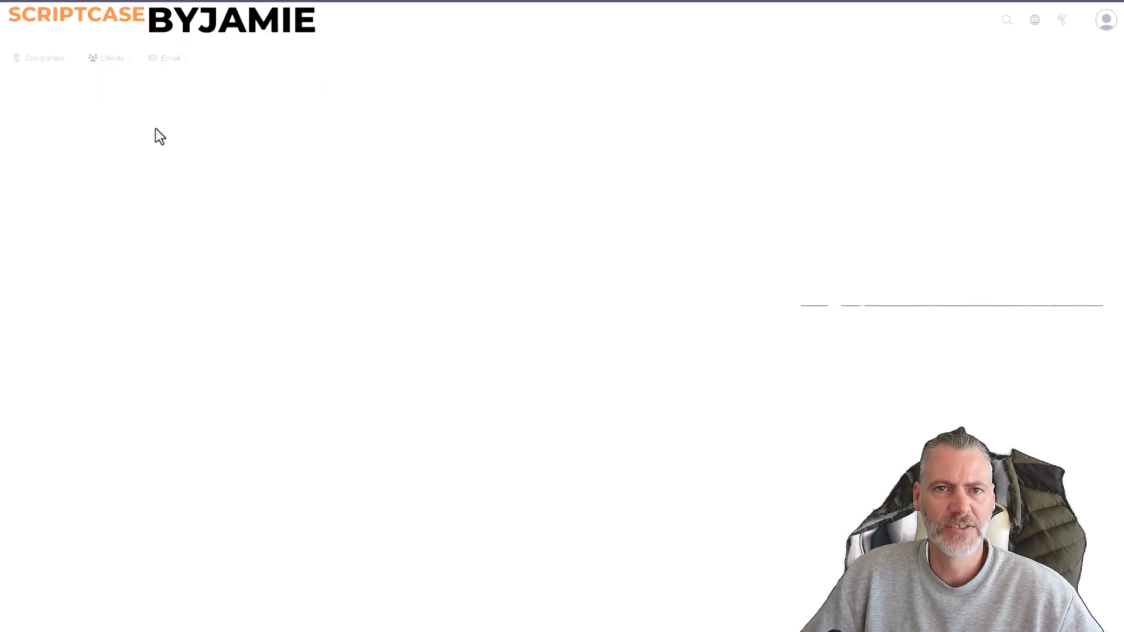
{"action": "left_click", "coordinate": [44, 58]}
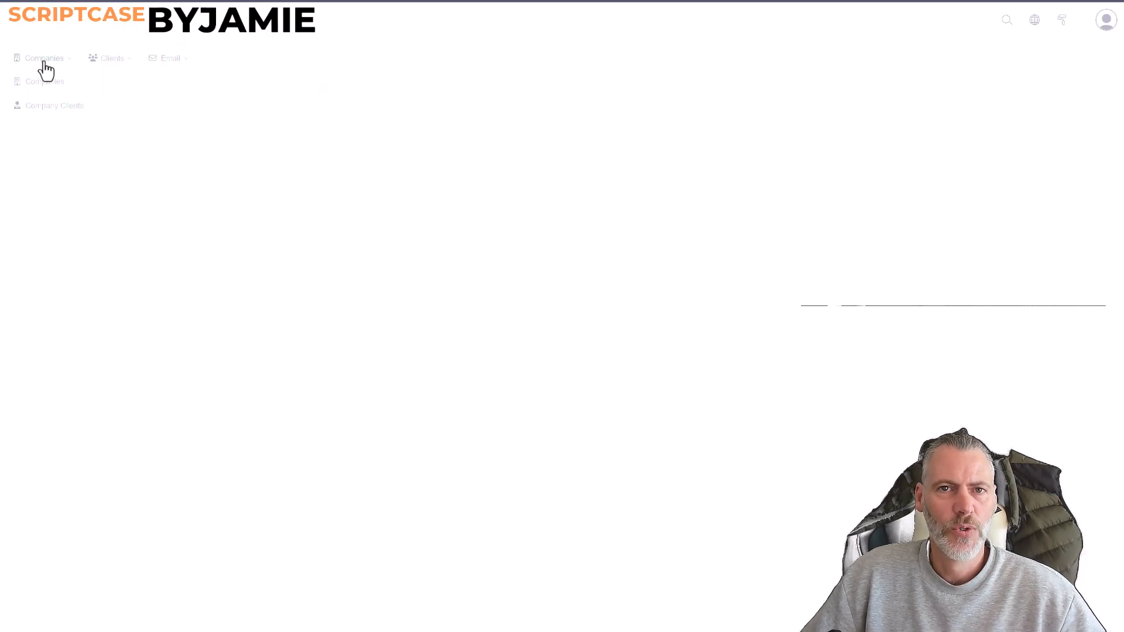
{"action": "left_click", "coordinate": [36, 82]}
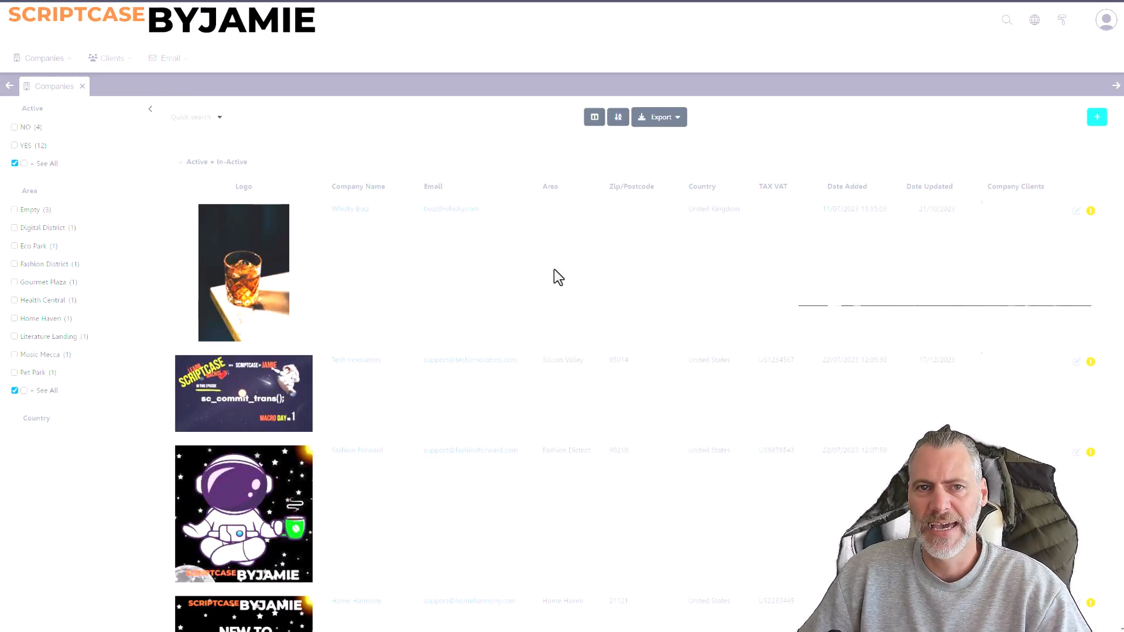
{"action": "scroll", "coordinate": [360, 322], "scroll_direction": "down", "scroll_amount": 5}
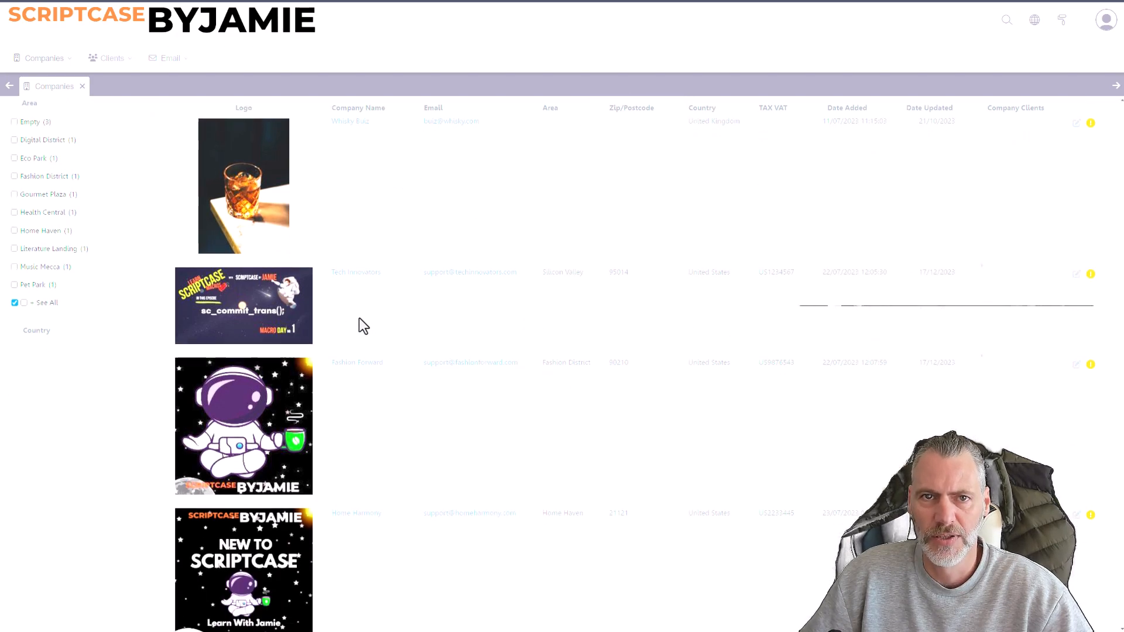
{"action": "scroll", "coordinate": [357, 398], "scroll_direction": "up", "scroll_amount": 5}
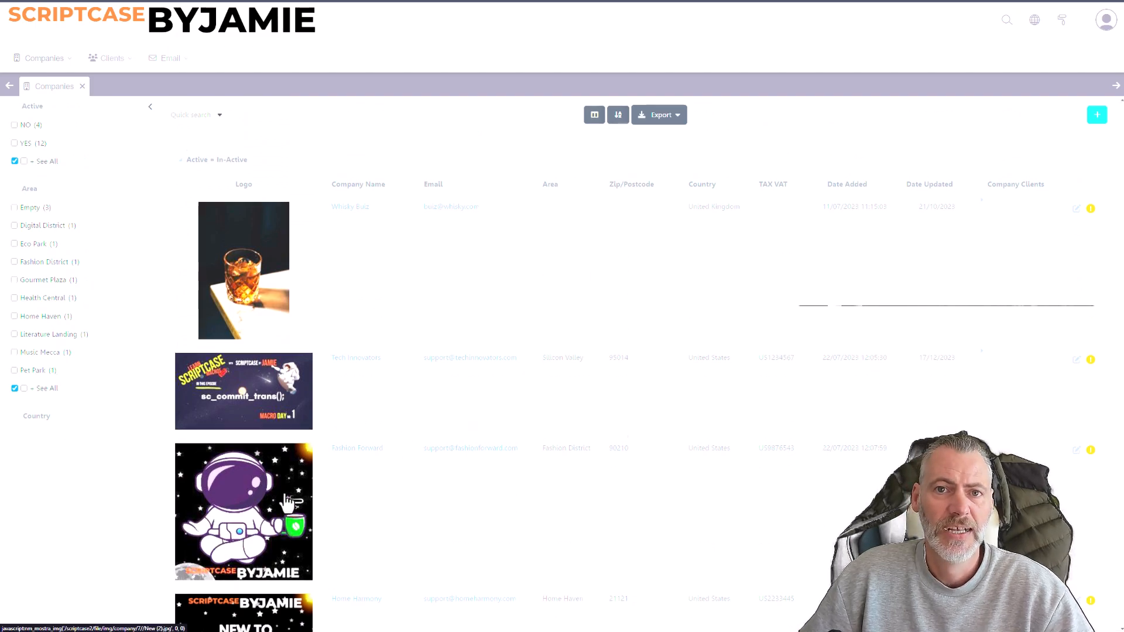
{"action": "scroll", "coordinate": [286, 527], "scroll_direction": "down", "scroll_amount": 2}
{"action": "scroll", "coordinate": [287, 501], "scroll_direction": "up", "scroll_amount": 2}
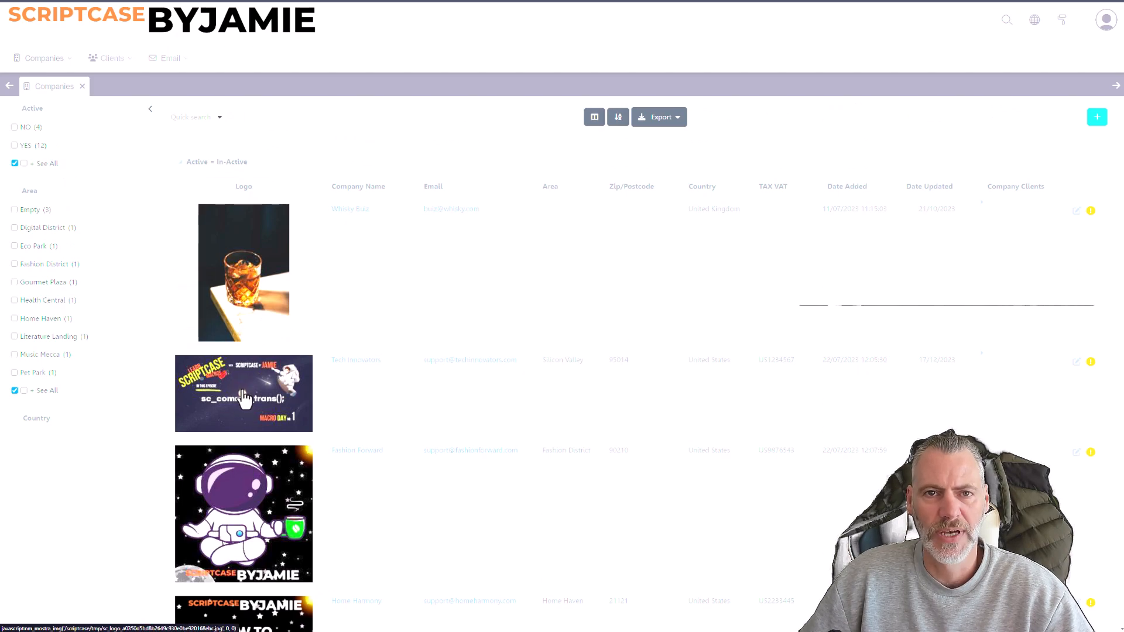
{"action": "scroll", "coordinate": [258, 433], "scroll_direction": "down", "scroll_amount": 5}
{"action": "scroll", "coordinate": [245, 399], "scroll_direction": "down", "scroll_amount": 7}
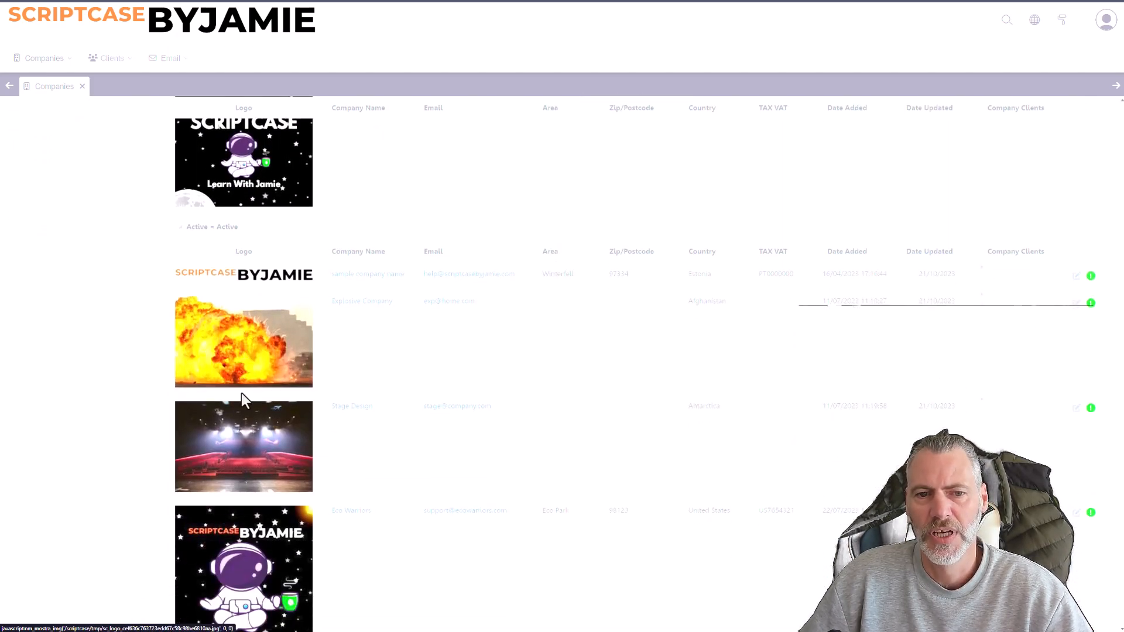
{"action": "scroll", "coordinate": [303, 459], "scroll_direction": "up", "scroll_amount": 12}
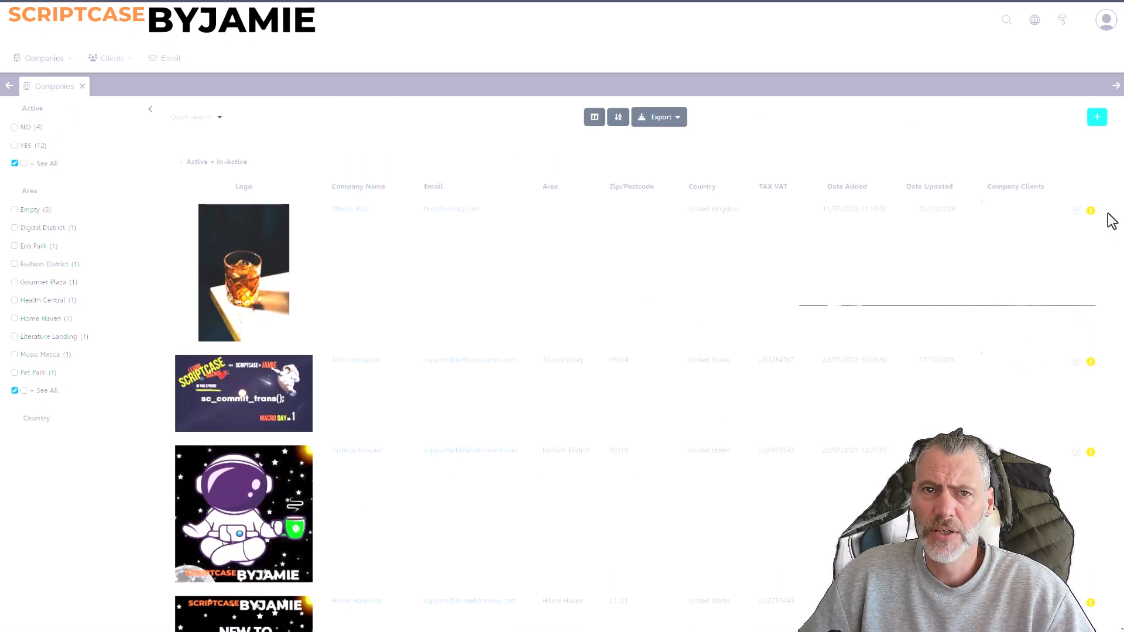
Open the Company Clients grid, start a status change on the third client and cancel the confirmation.
{"action": "mouse_move", "coordinate": [56, 74]}
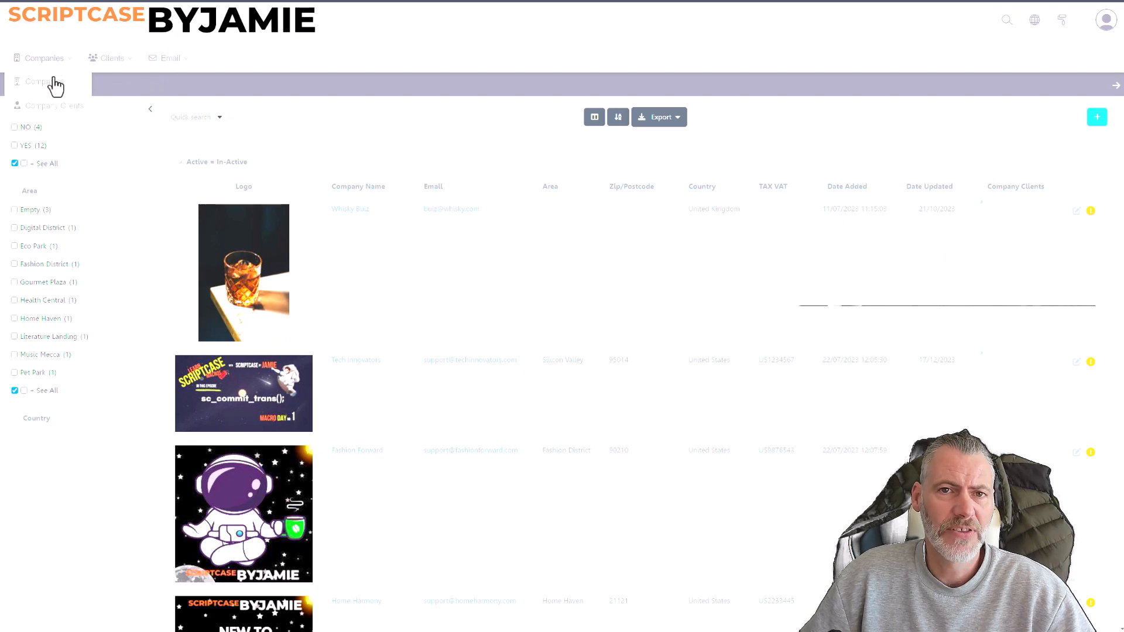
{"action": "left_click", "coordinate": [54, 107]}
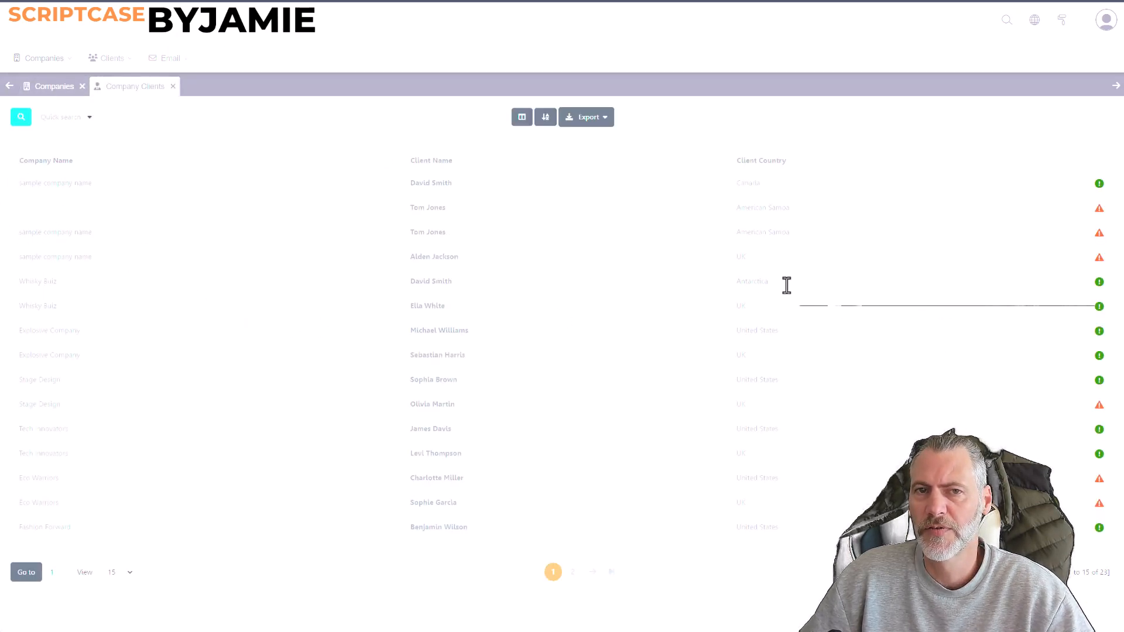
{"action": "mouse_move", "coordinate": [1100, 216]}
{"action": "left_click", "coordinate": [1100, 233]}
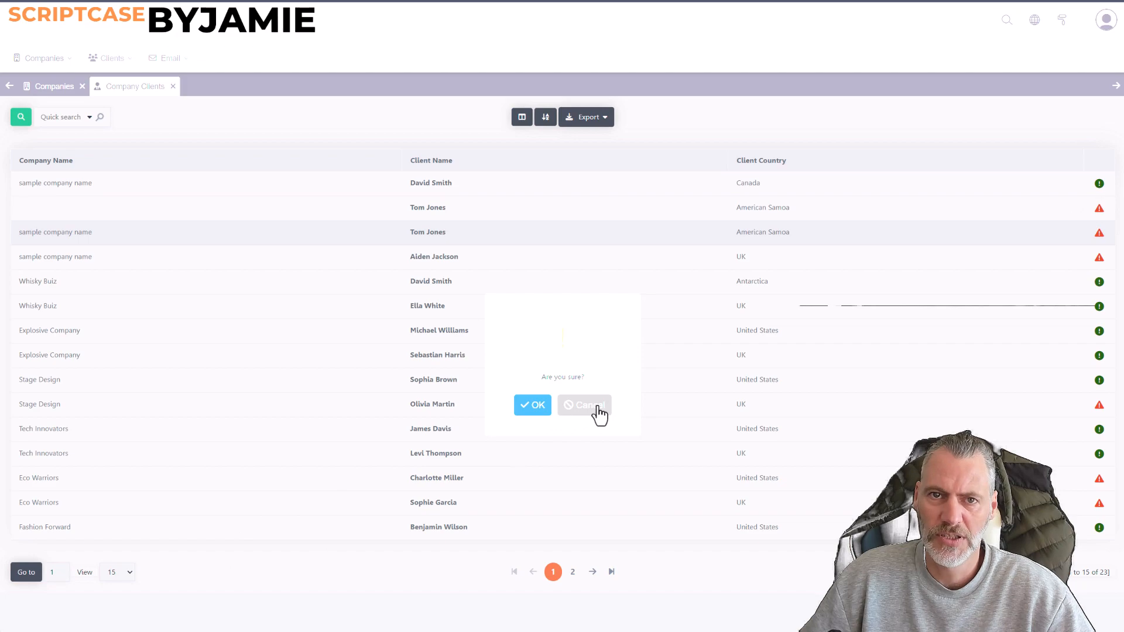
{"action": "left_click", "coordinate": [594, 404]}
Switch the first client in the Company Clients grid to inactive and back to active, confirming both changes.
{"action": "left_click", "coordinate": [1100, 184]}
{"action": "left_click", "coordinate": [530, 405]}
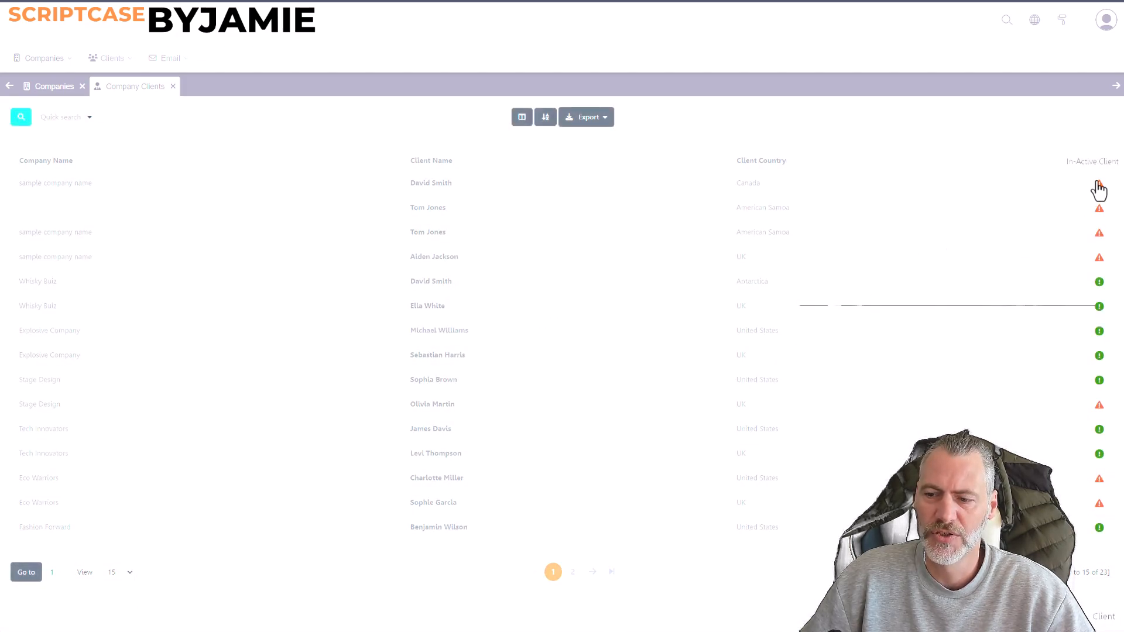
{"action": "left_click", "coordinate": [1099, 186]}
{"action": "left_click", "coordinate": [530, 407]}
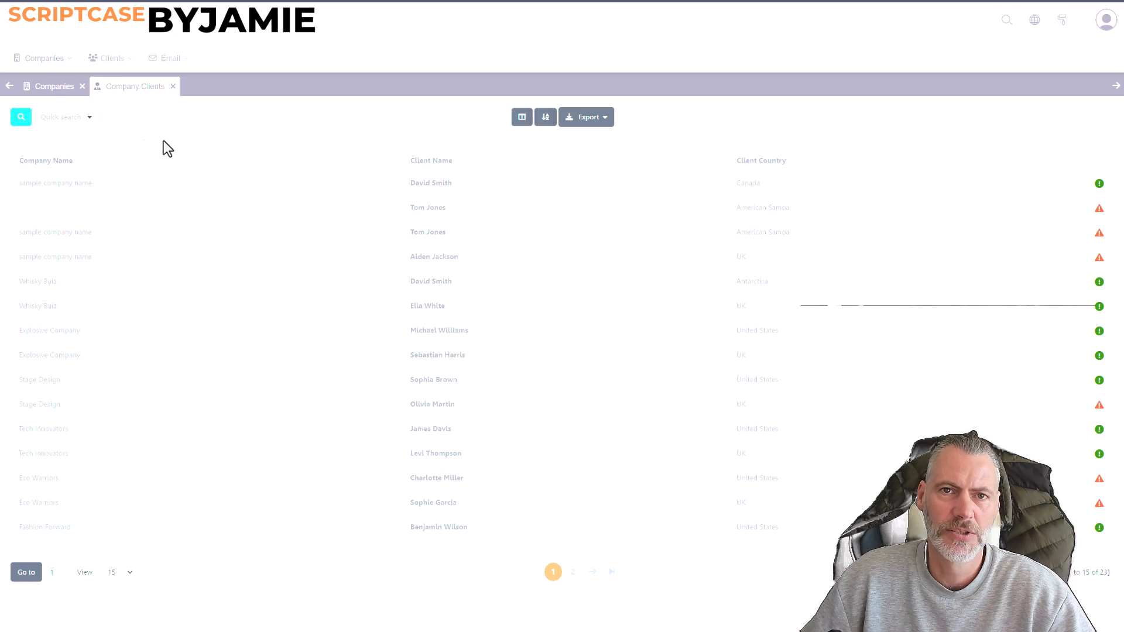
Close the Company Clients grid and open the Active Clients grid.
{"action": "mouse_move", "coordinate": [103, 66]}
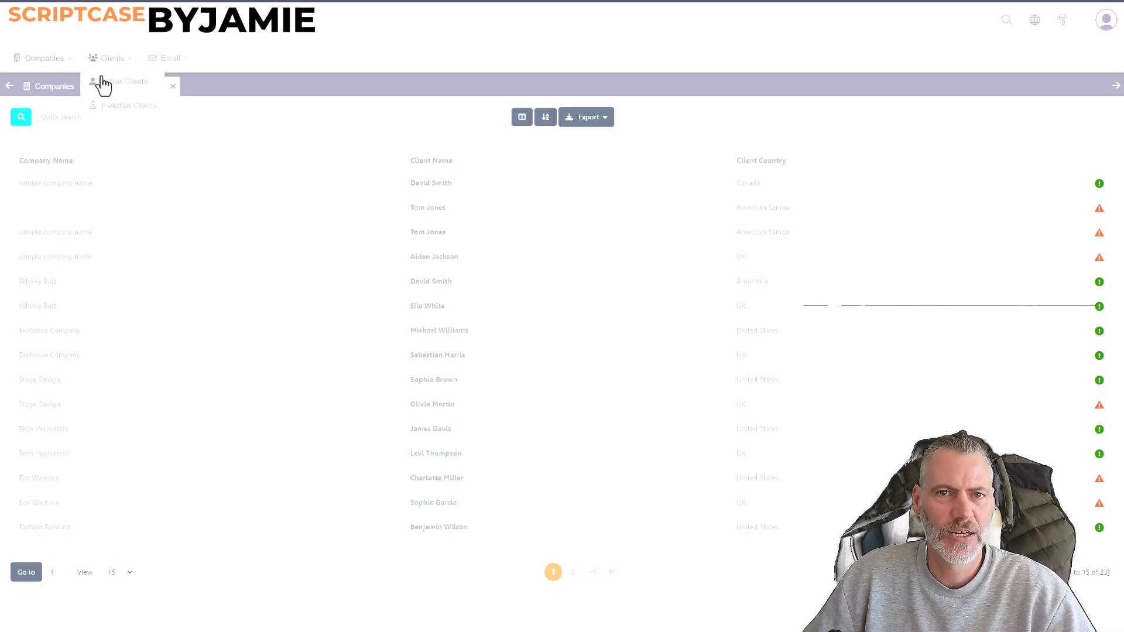
{"action": "left_click", "coordinate": [143, 105]}
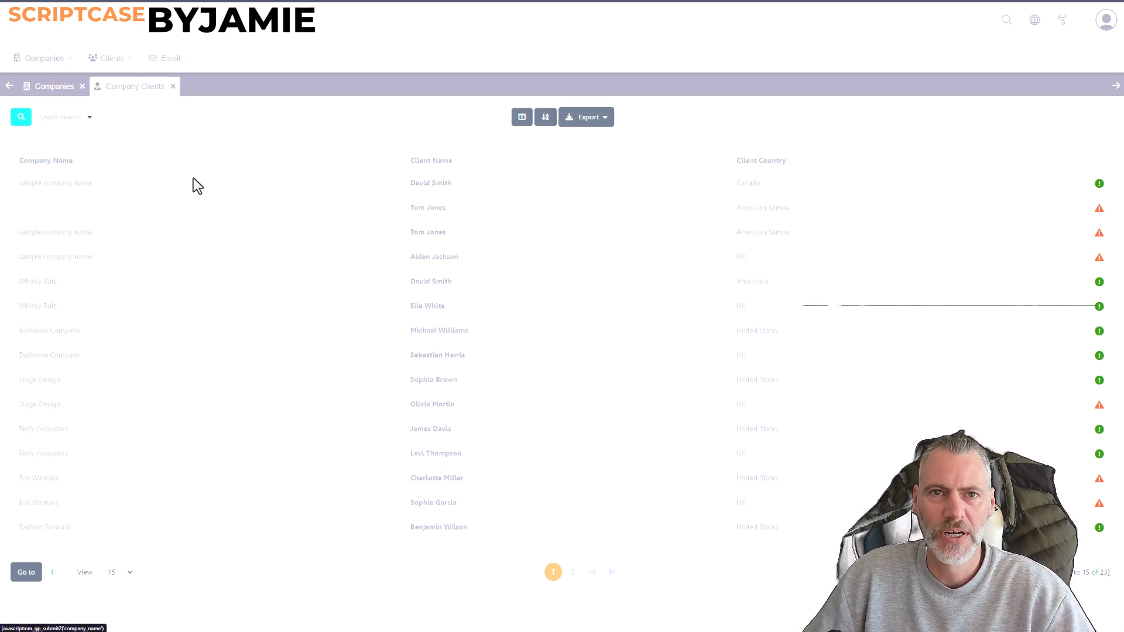
{"action": "left_click", "coordinate": [173, 86]}
{"action": "mouse_move", "coordinate": [106, 68]}
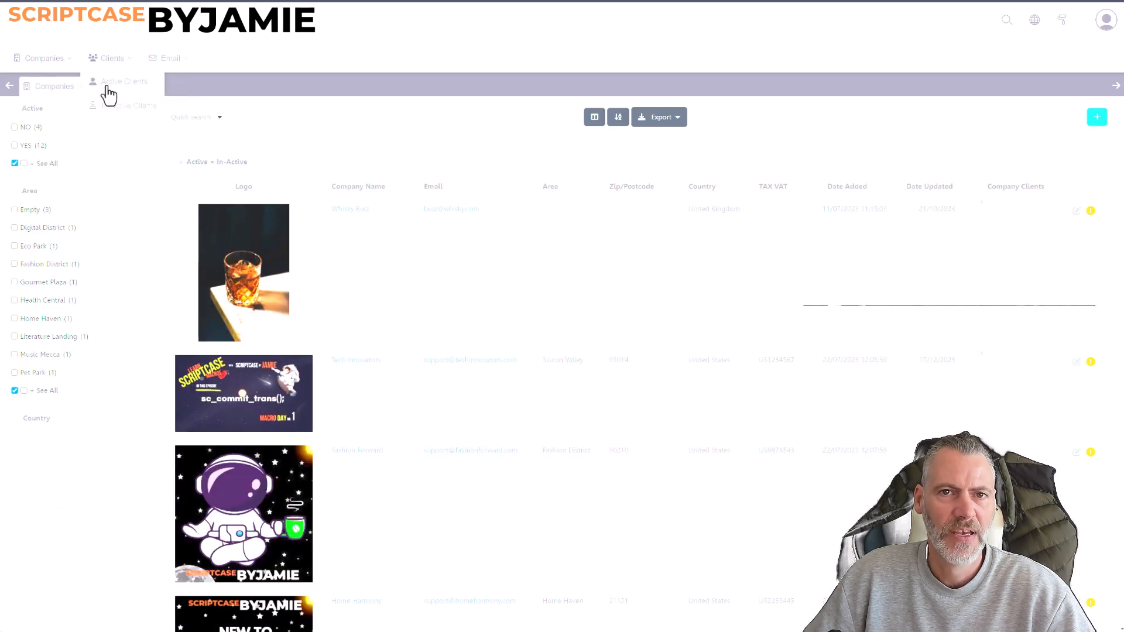
{"action": "left_click", "coordinate": [106, 89]}
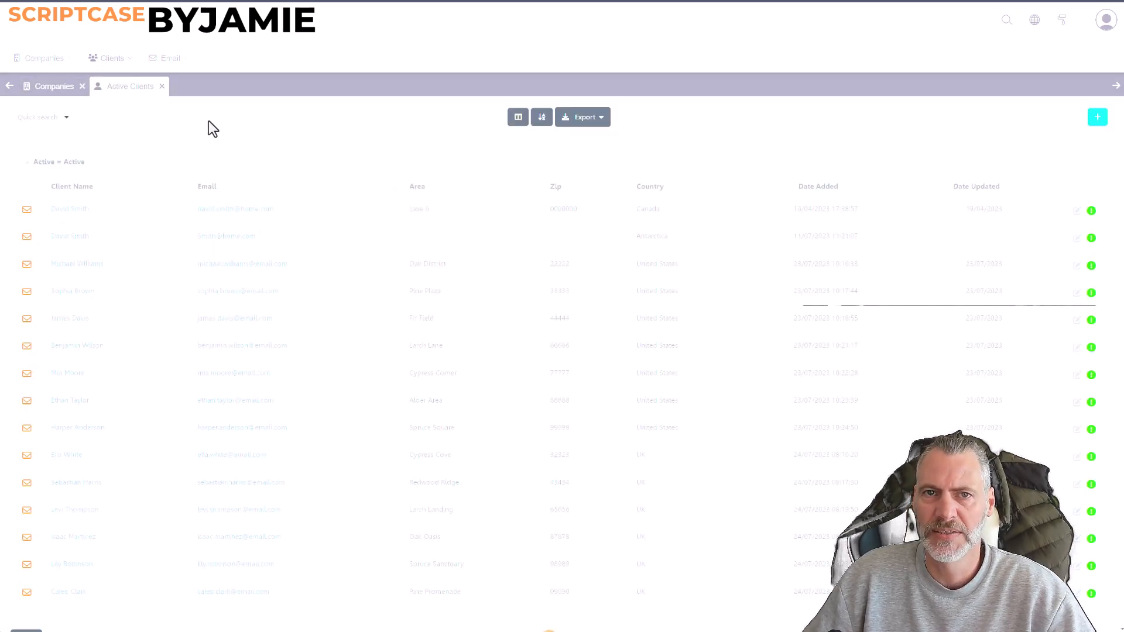
View the first active client's email form and edit form, returning to the grid without changing anything.
{"action": "left_click", "coordinate": [27, 211]}
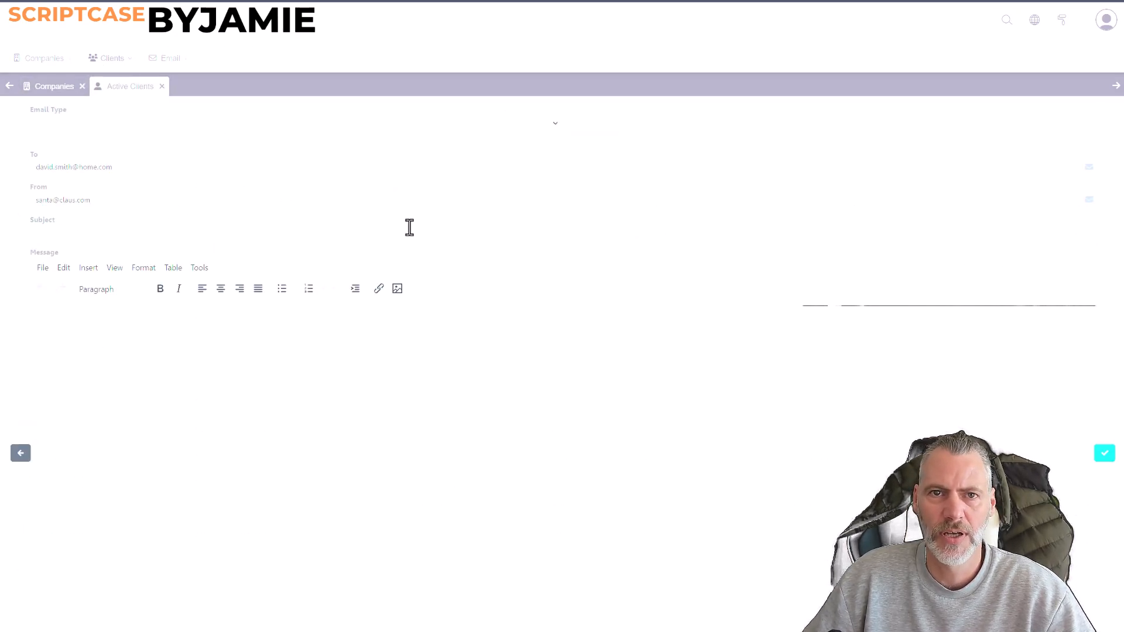
{"action": "left_click", "coordinate": [22, 455]}
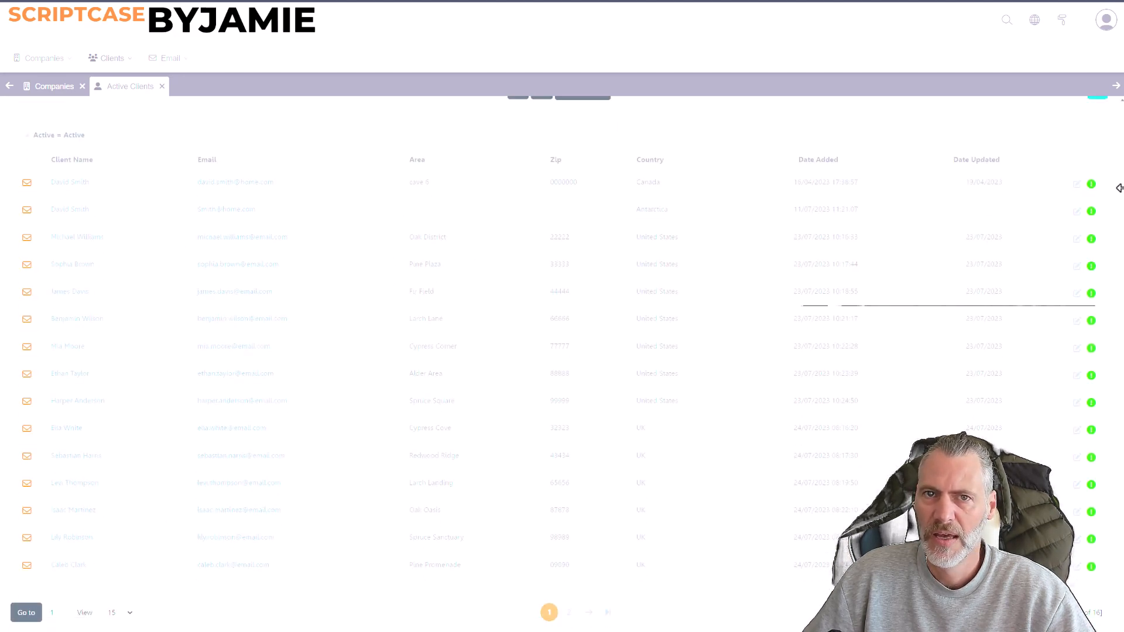
{"action": "left_click", "coordinate": [1079, 185]}
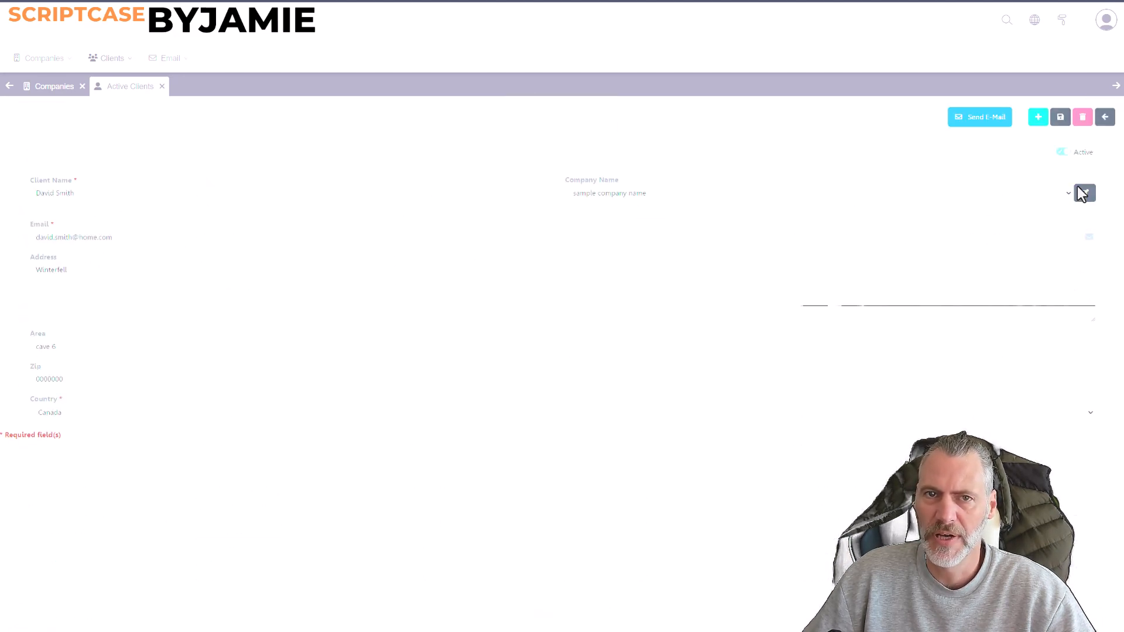
{"action": "left_click", "coordinate": [1105, 119]}
Set the first client in the Active Clients grid to inactive and confirm the change.
{"action": "mouse_move", "coordinate": [1092, 213]}
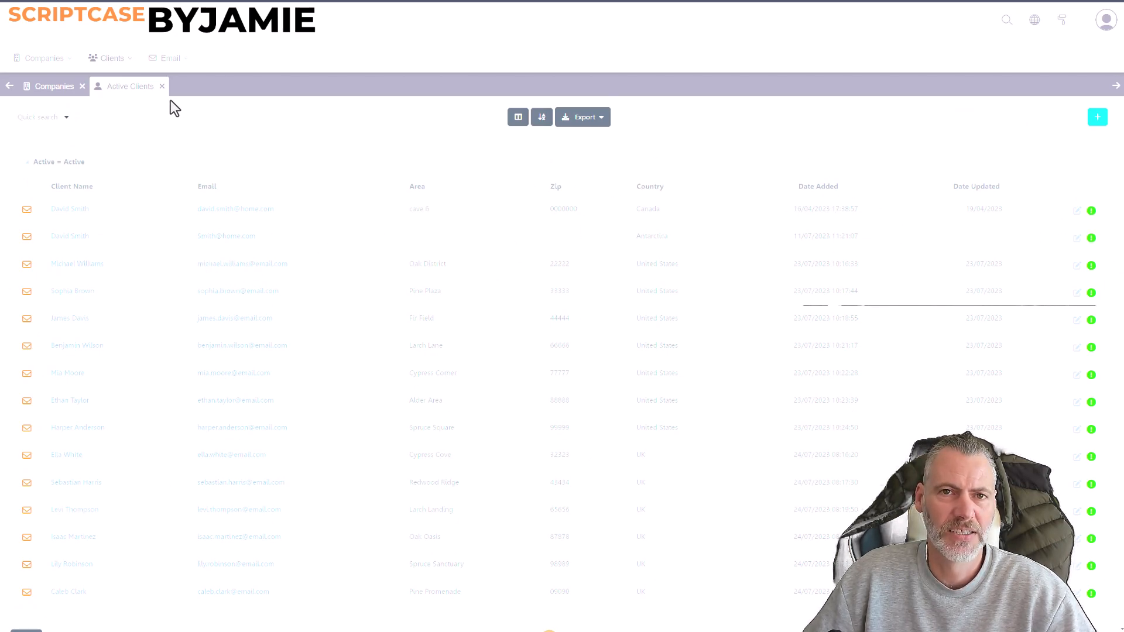
{"action": "left_click", "coordinate": [1091, 211]}
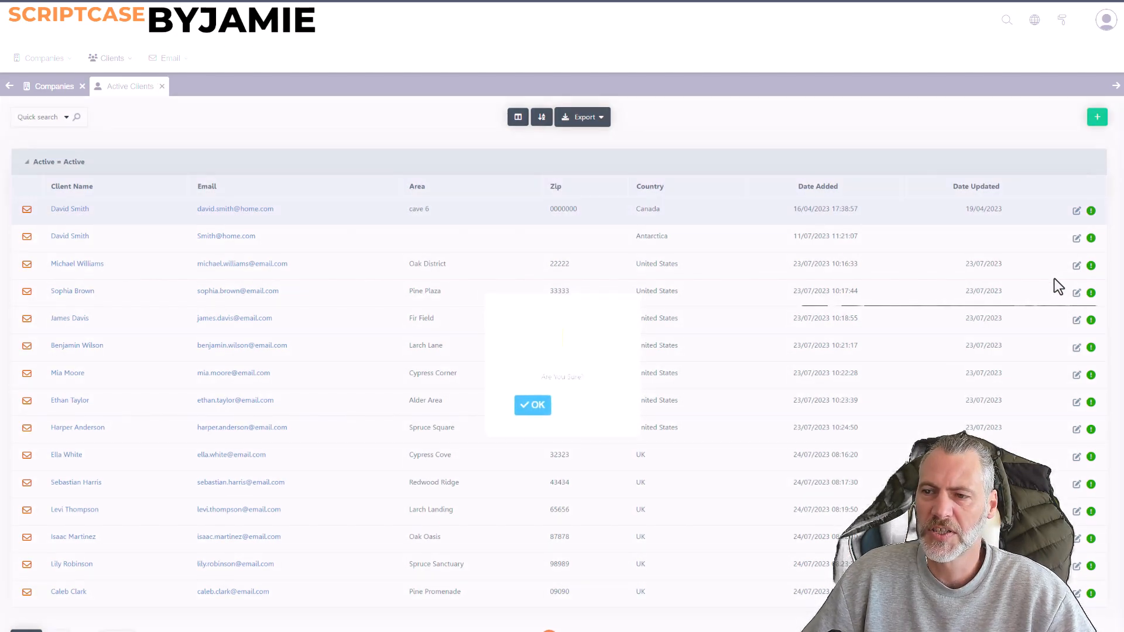
{"action": "left_click", "coordinate": [533, 405]}
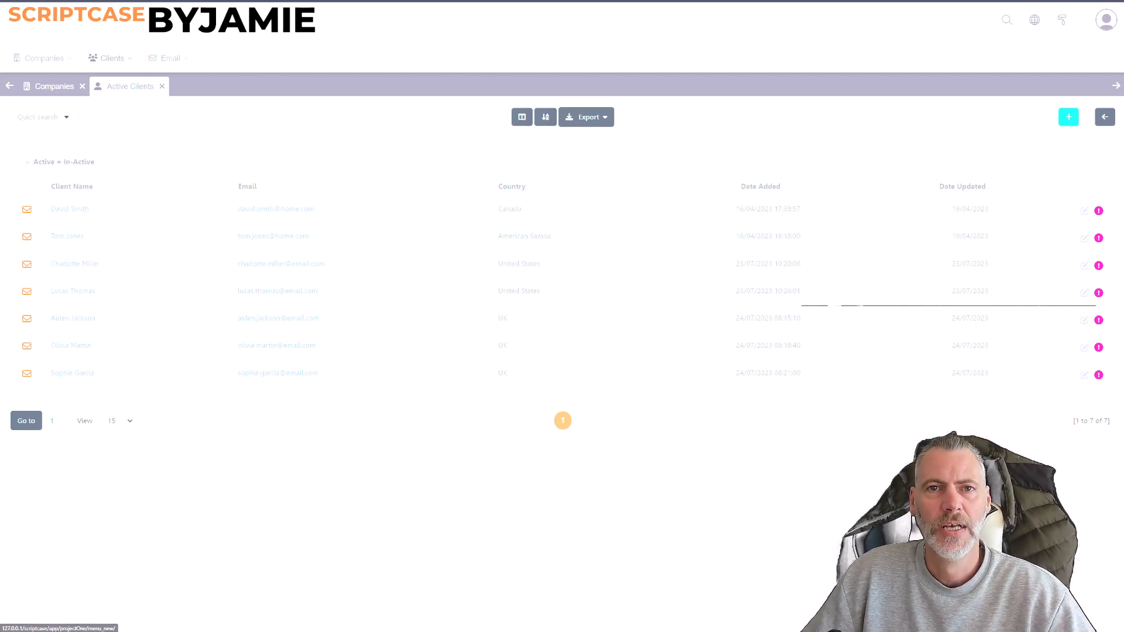
Switch to the Scriptcase project, open grid_clients_active and grid_clients_inactive from the Clients folder, and list the active grid's events.
{"action": "left_click", "coordinate": [100, 1]}
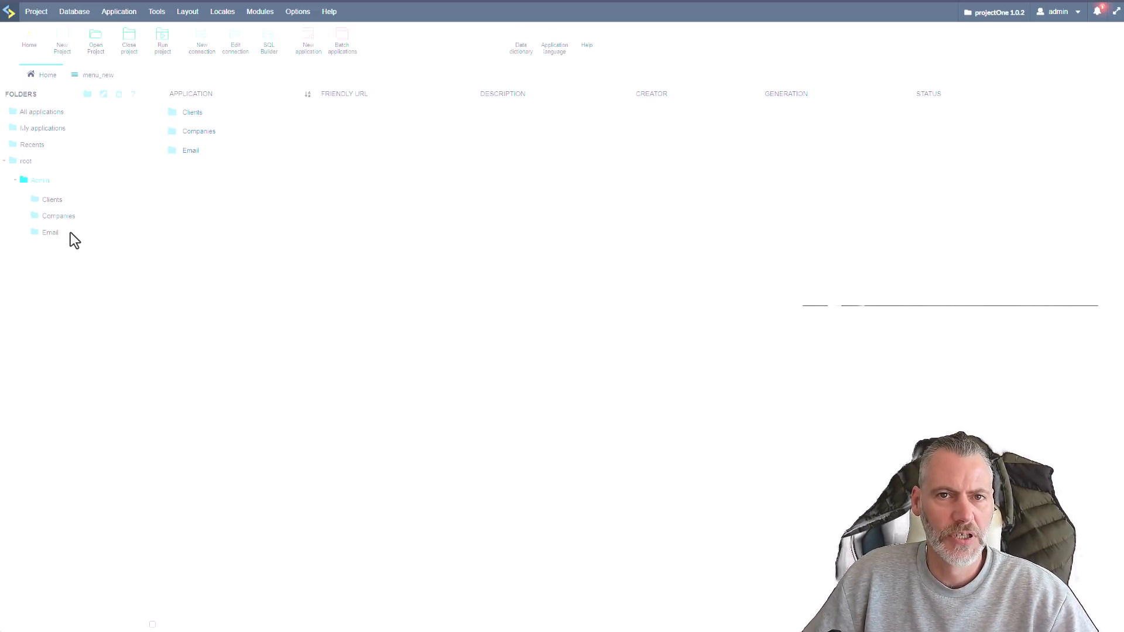
{"action": "left_click", "coordinate": [51, 204]}
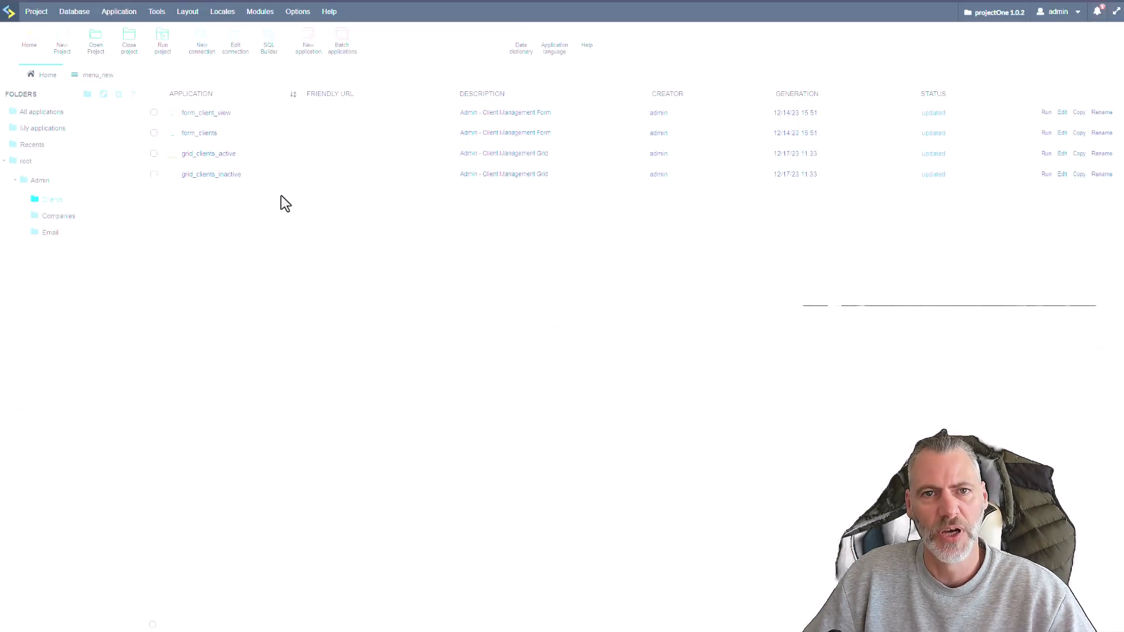
{"action": "left_click", "coordinate": [189, 155]}
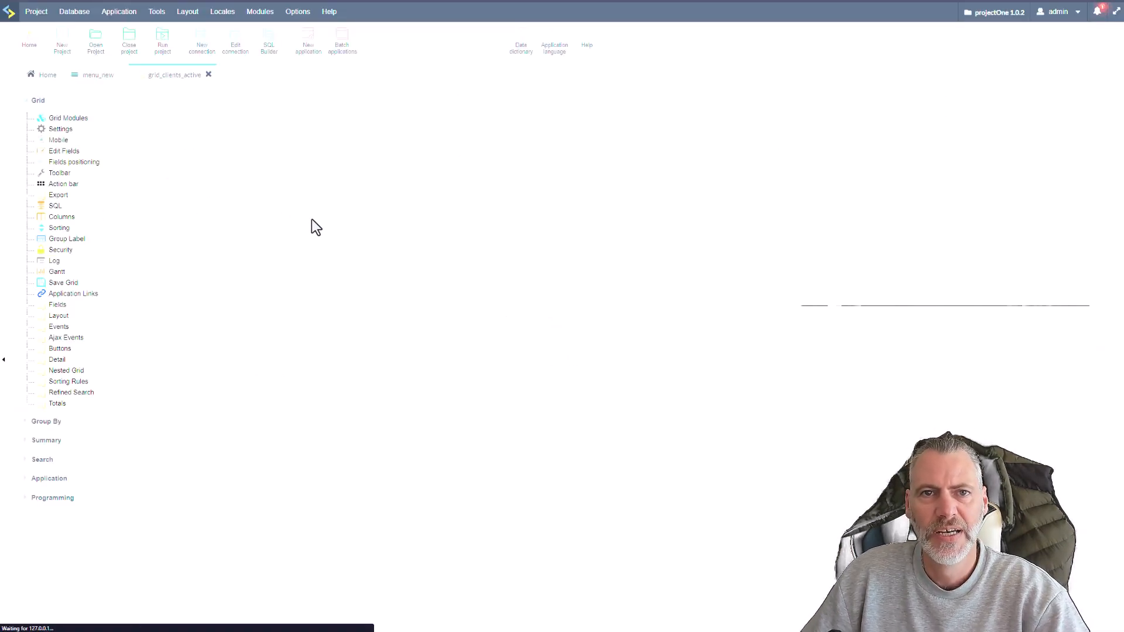
{"action": "left_click", "coordinate": [36, 75]}
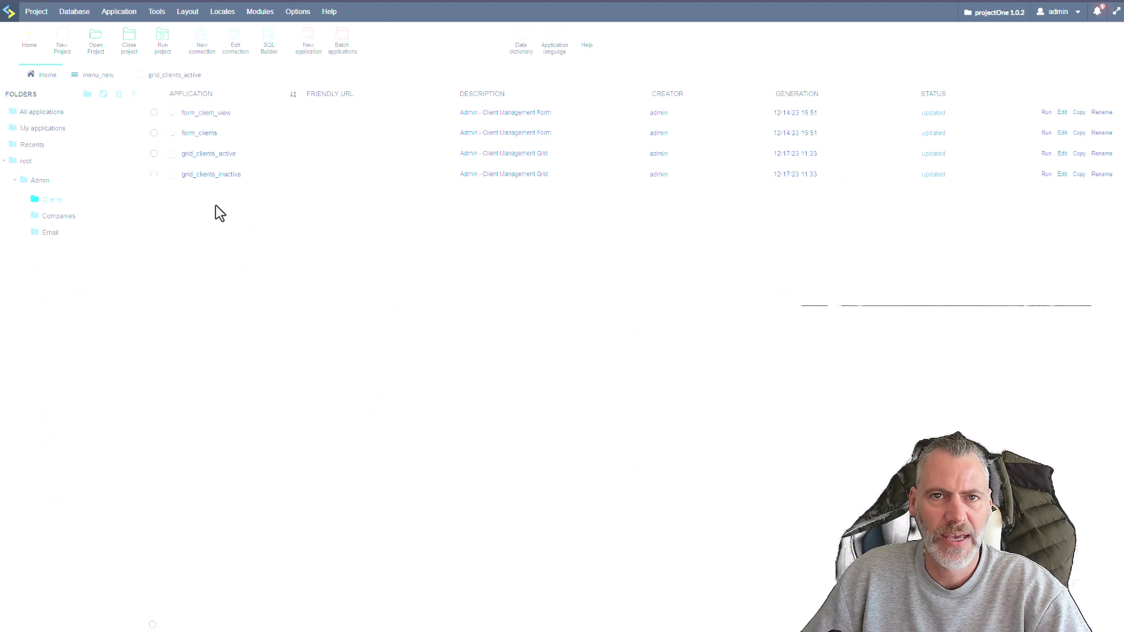
{"action": "left_click", "coordinate": [214, 175]}
{"action": "left_click", "coordinate": [176, 75]}
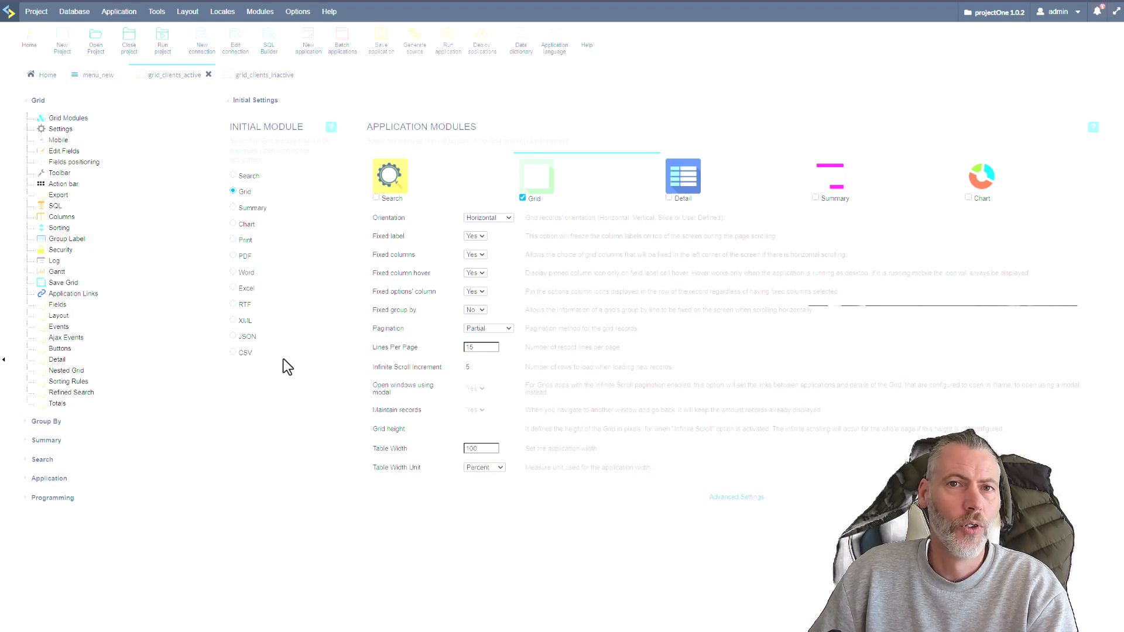
{"action": "left_click", "coordinate": [26, 327]}
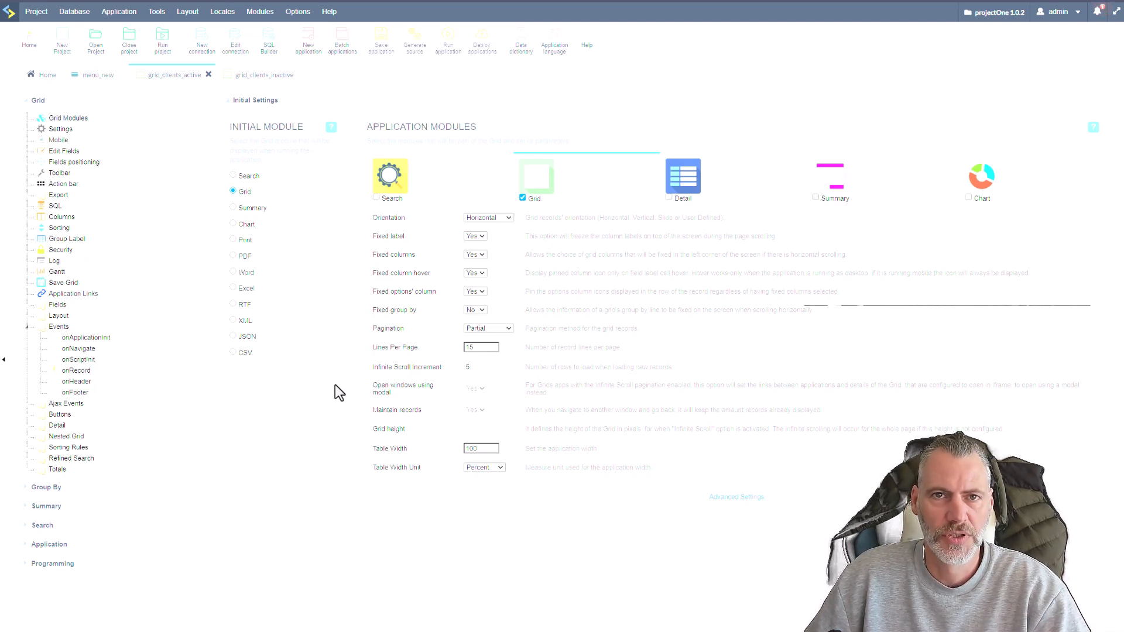
Review the application link of the active clients item among the menu items of menu_new.
{"action": "left_click", "coordinate": [94, 75]}
{"action": "left_click", "coordinate": [255, 141]}
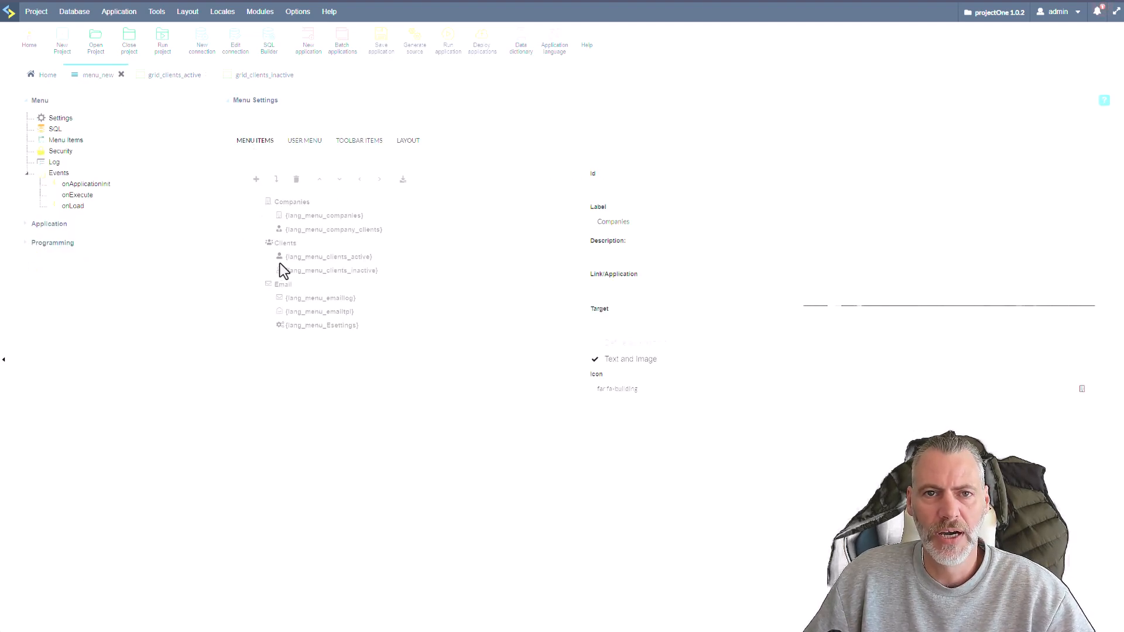
{"action": "left_click", "coordinate": [356, 258]}
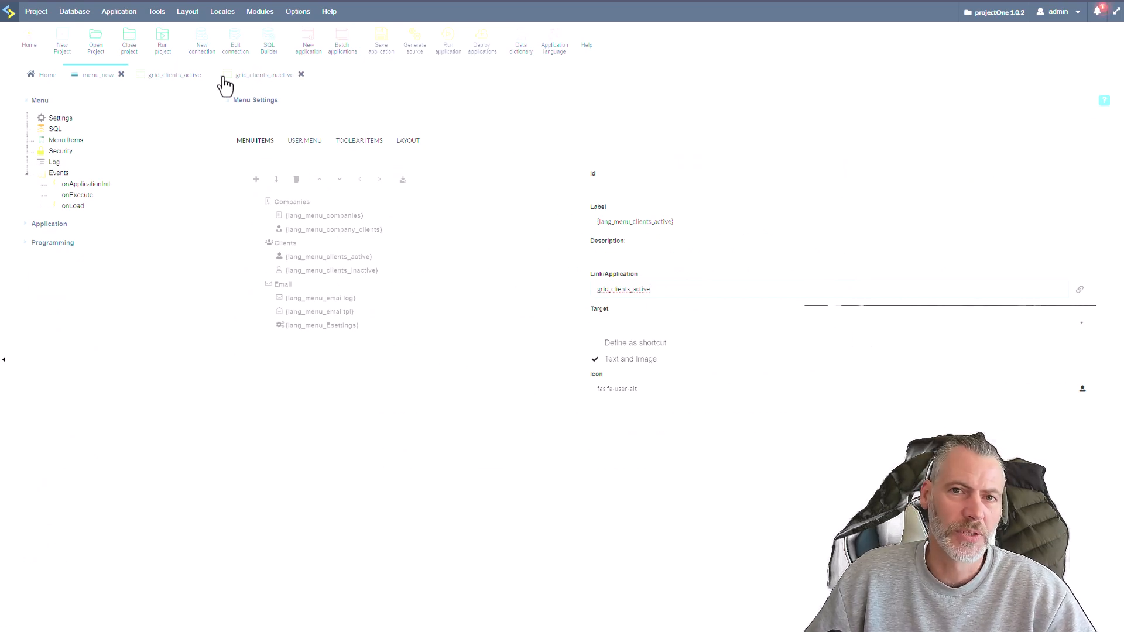
Revisit the grid_clients_active and grid_clients_inactive applications and close both.
{"action": "left_click", "coordinate": [154, 86]}
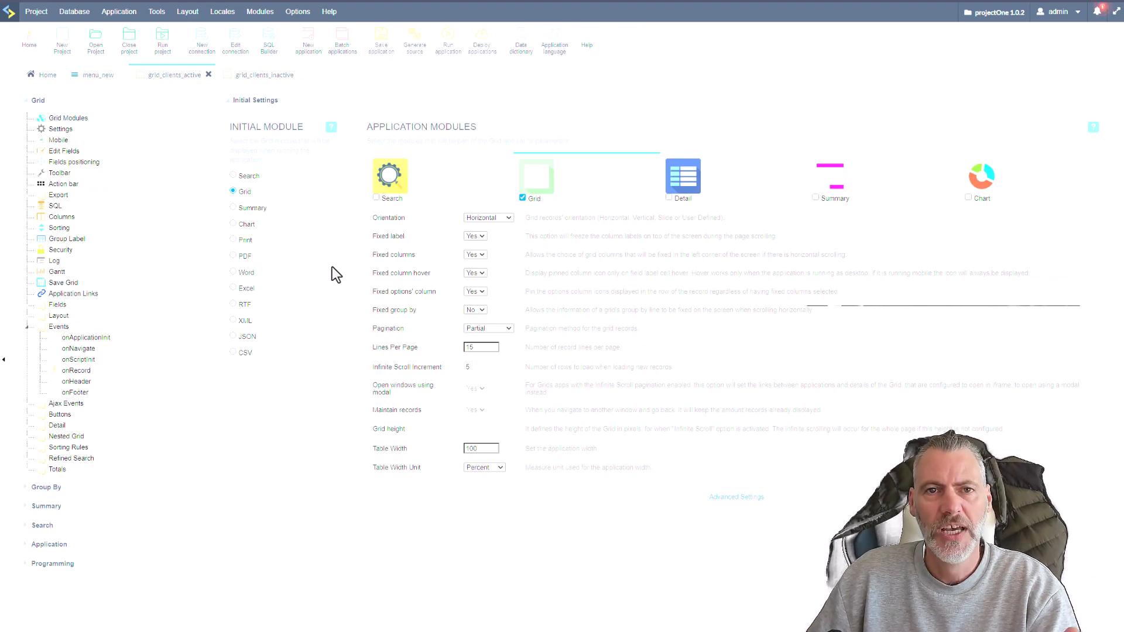
{"action": "left_click", "coordinate": [266, 76]}
{"action": "left_click", "coordinate": [193, 80]}
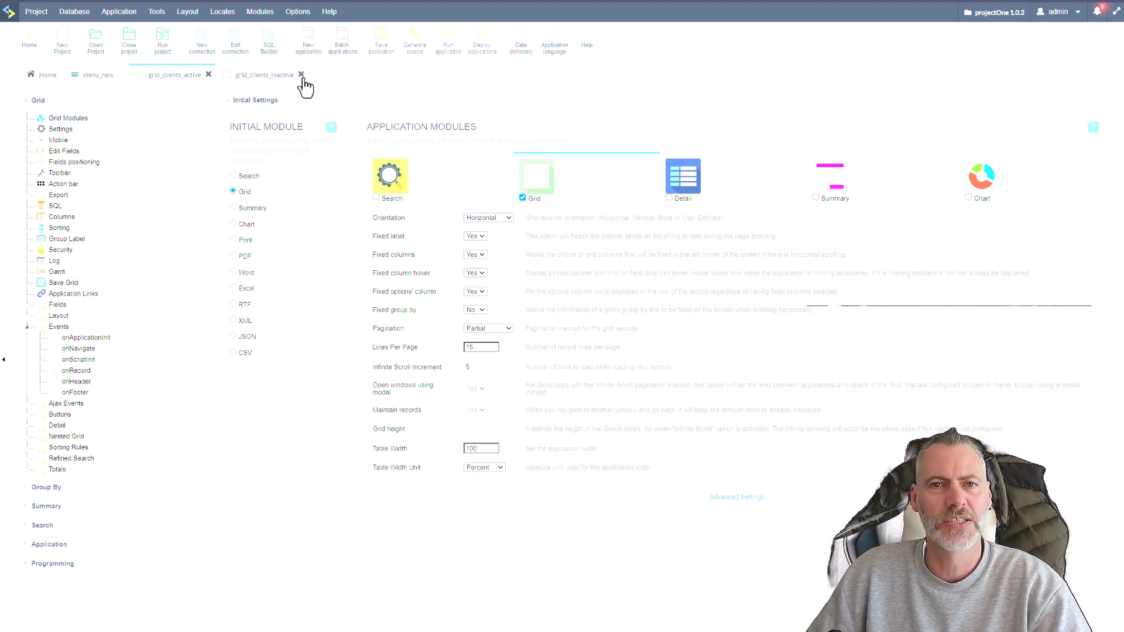
{"action": "left_click", "coordinate": [301, 75]}
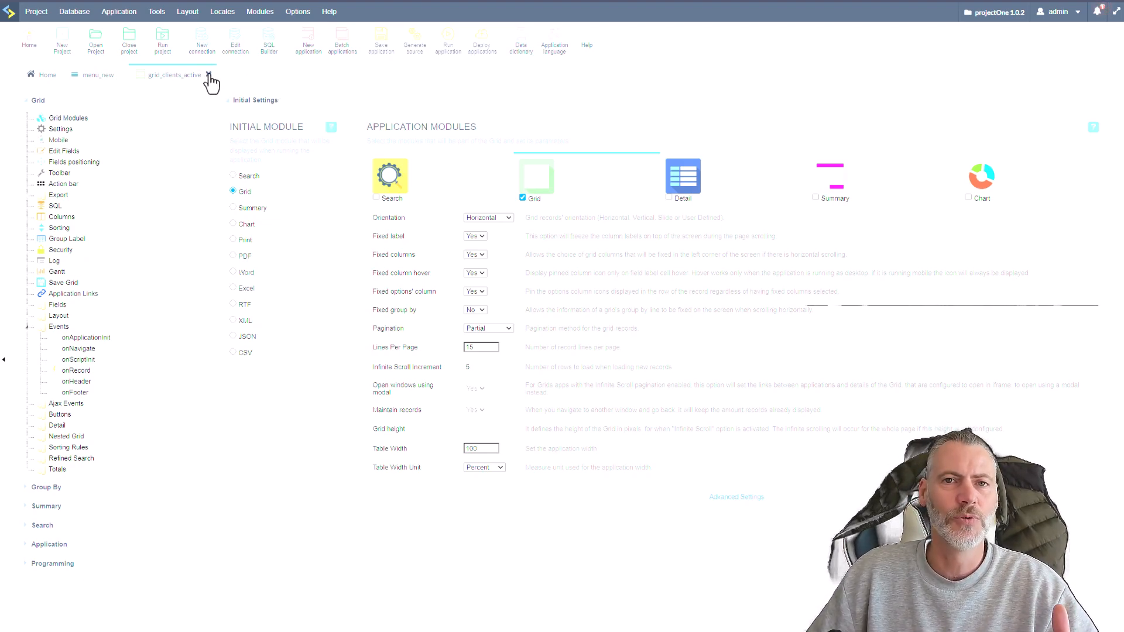
{"action": "left_click", "coordinate": [208, 75]}
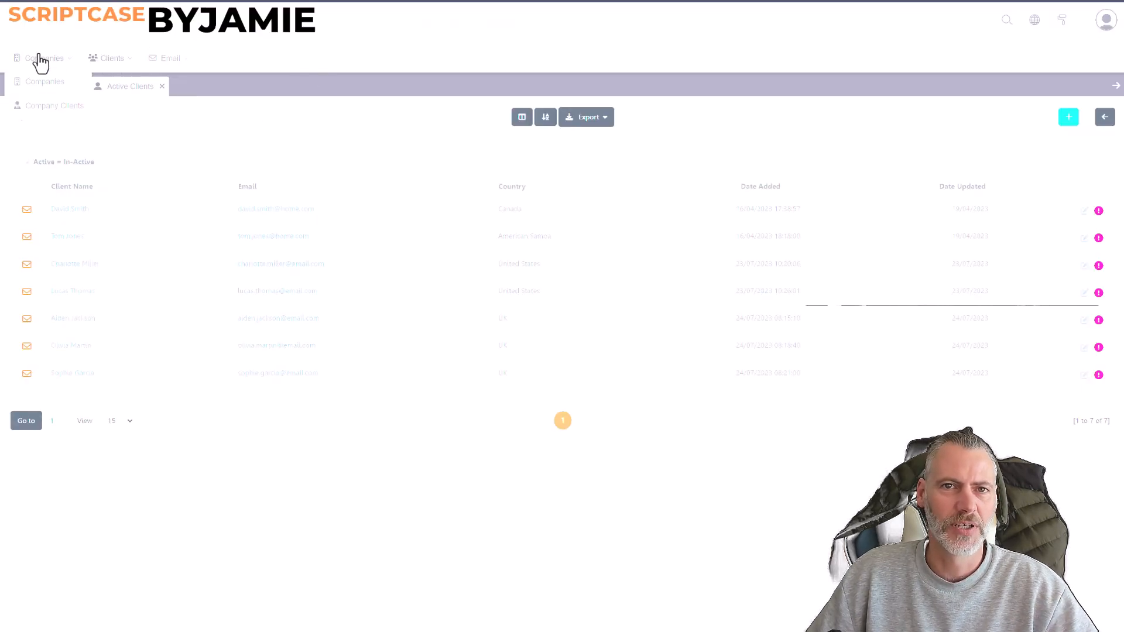
Return to the running menu, look at the Companies grid and review the Email Settings form.
{"action": "mouse_move", "coordinate": [178, 63]}
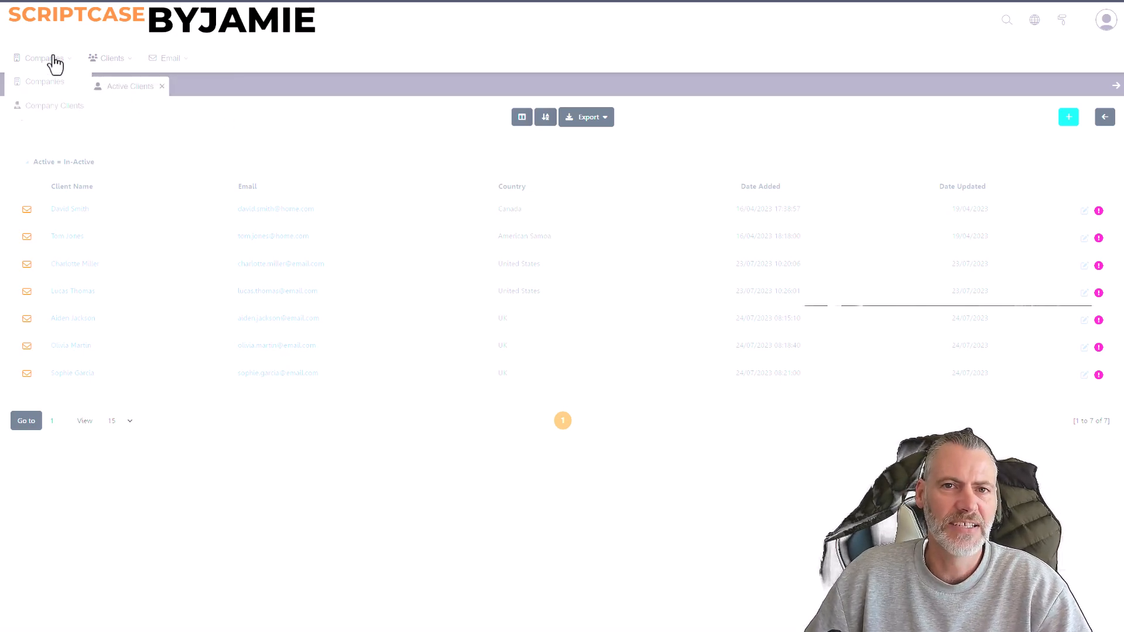
{"action": "left_click", "coordinate": [54, 88]}
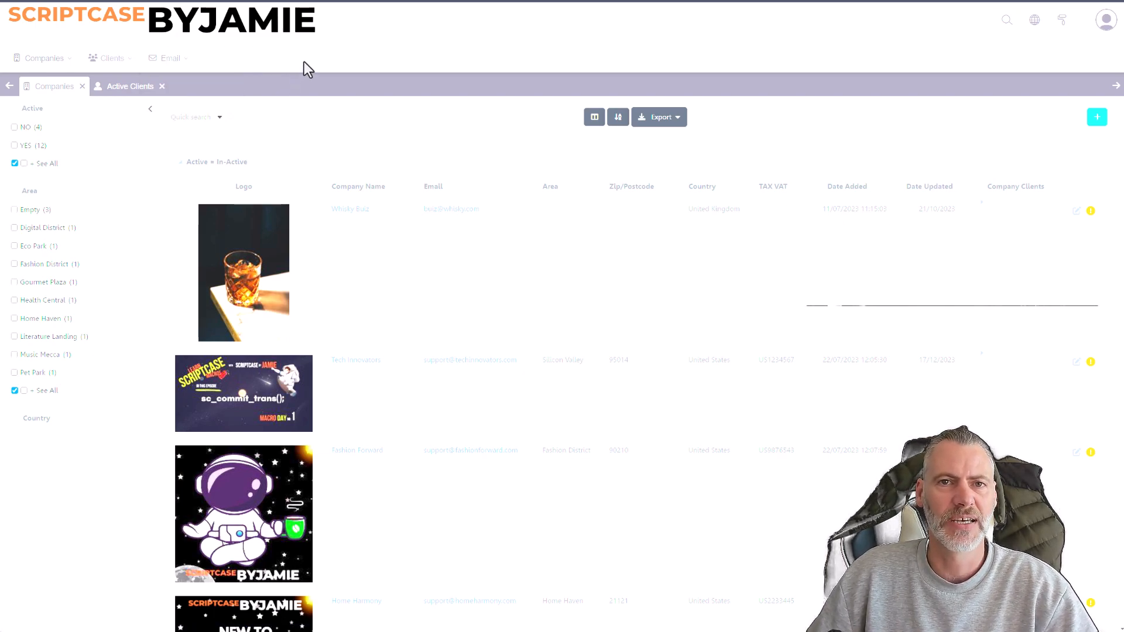
{"action": "mouse_move", "coordinate": [175, 88]}
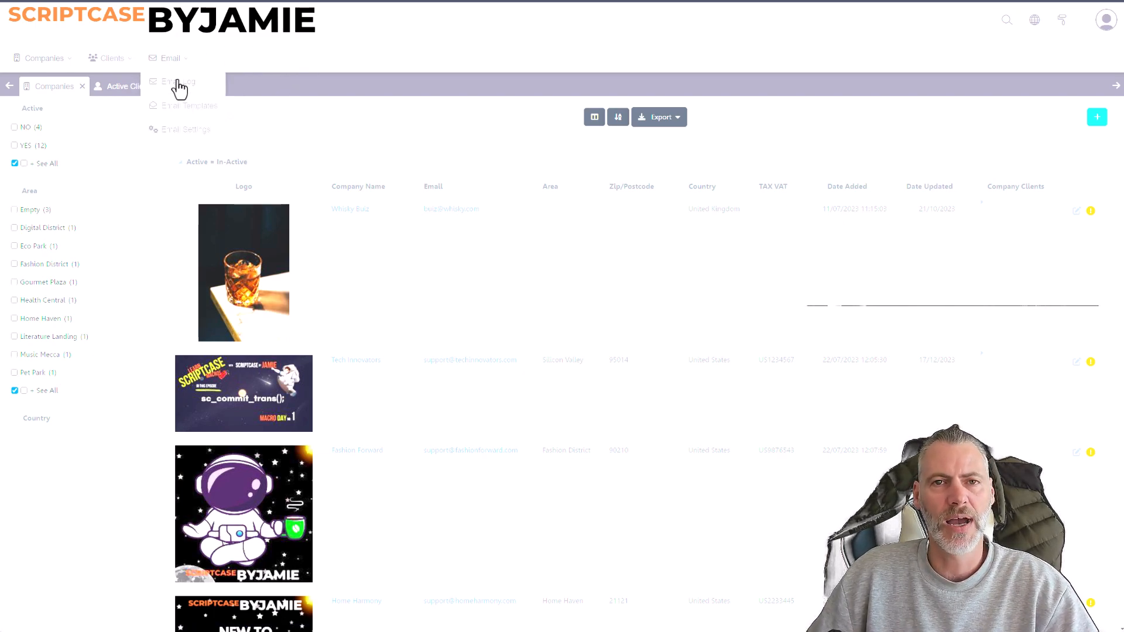
{"action": "left_click", "coordinate": [199, 129]}
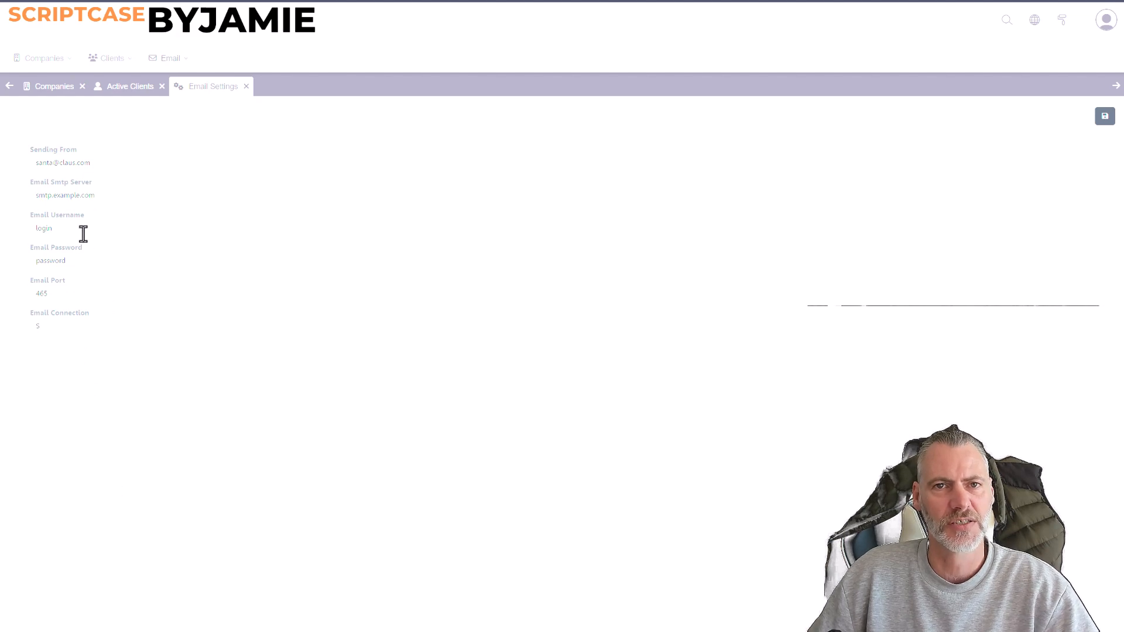
{"action": "left_click", "coordinate": [170, 59]}
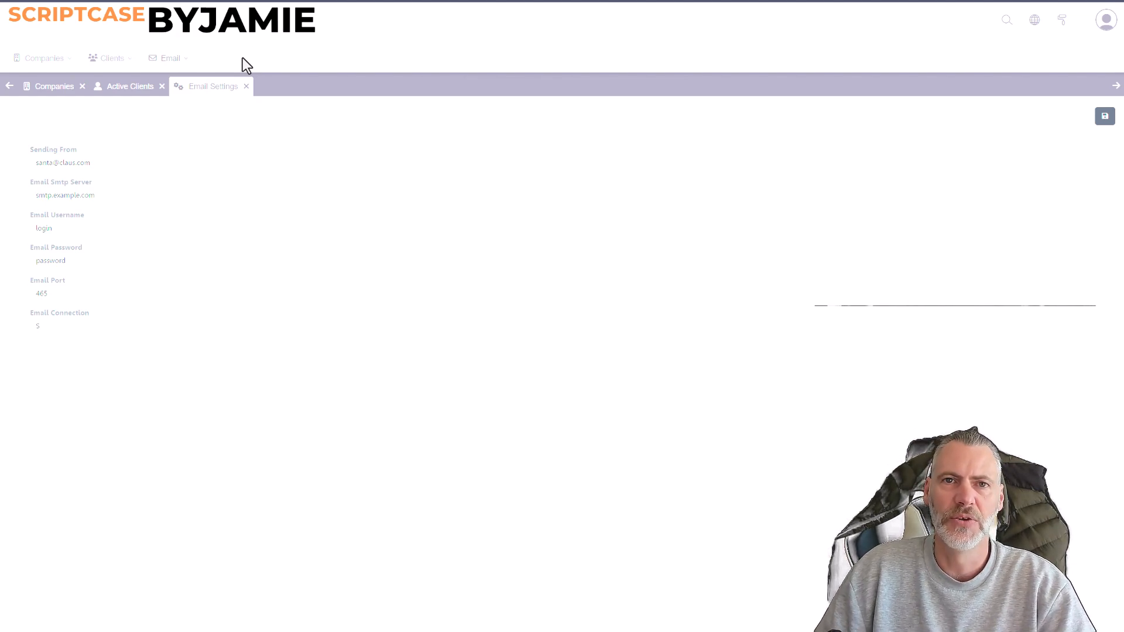
Close the Email Settings, Active Clients and Companies tabs and reopen the Active Clients grid.
{"action": "left_click", "coordinate": [246, 86]}
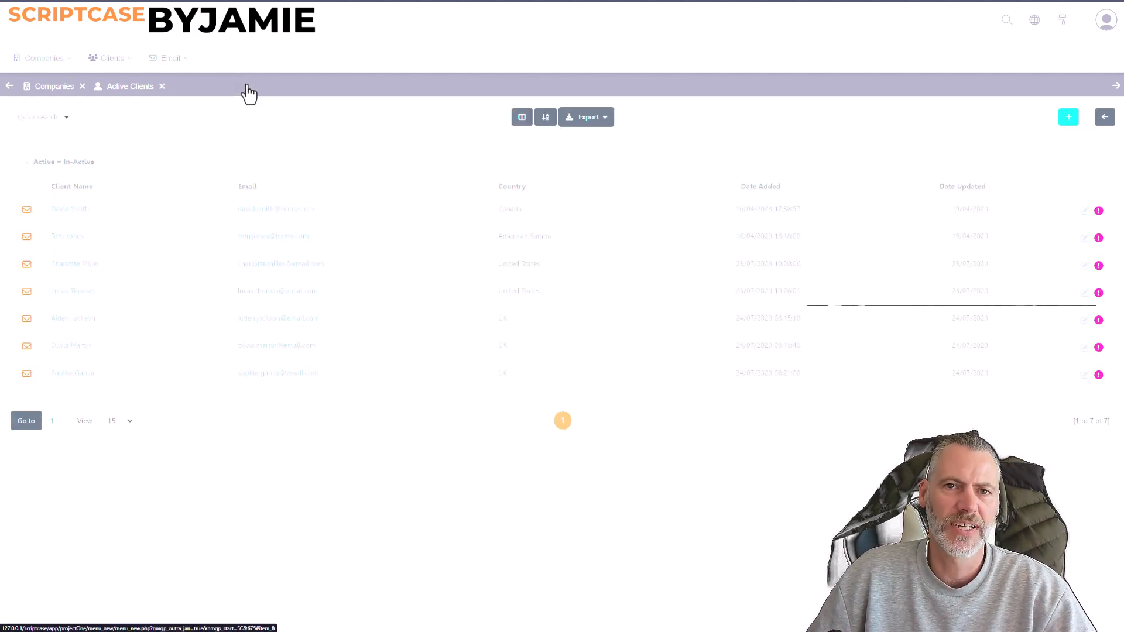
{"action": "left_click", "coordinate": [162, 87]}
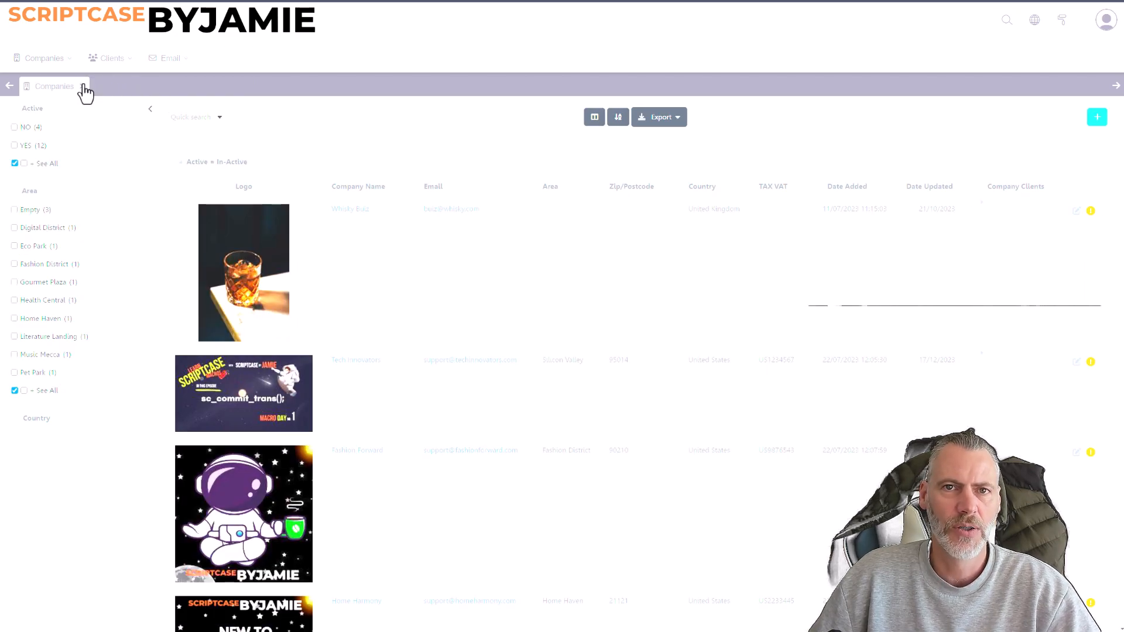
{"action": "left_click", "coordinate": [82, 87]}
{"action": "mouse_move", "coordinate": [106, 60]}
{"action": "left_click", "coordinate": [117, 82]}
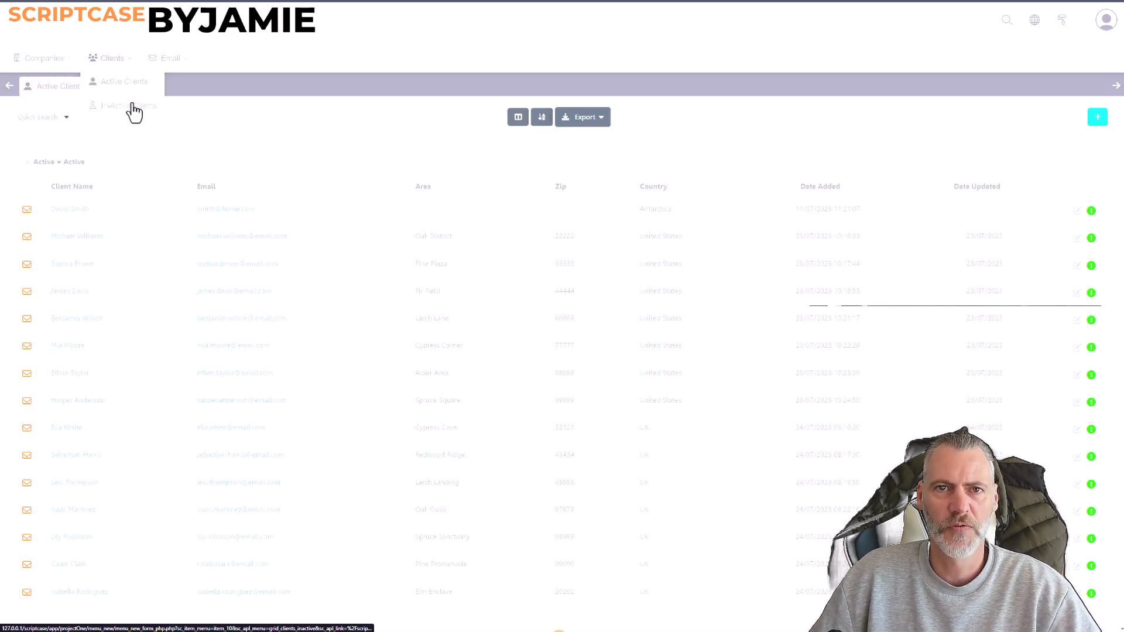
Review the In-Active Clients grid and close both client grid tabs.
{"action": "left_click", "coordinate": [133, 108]}
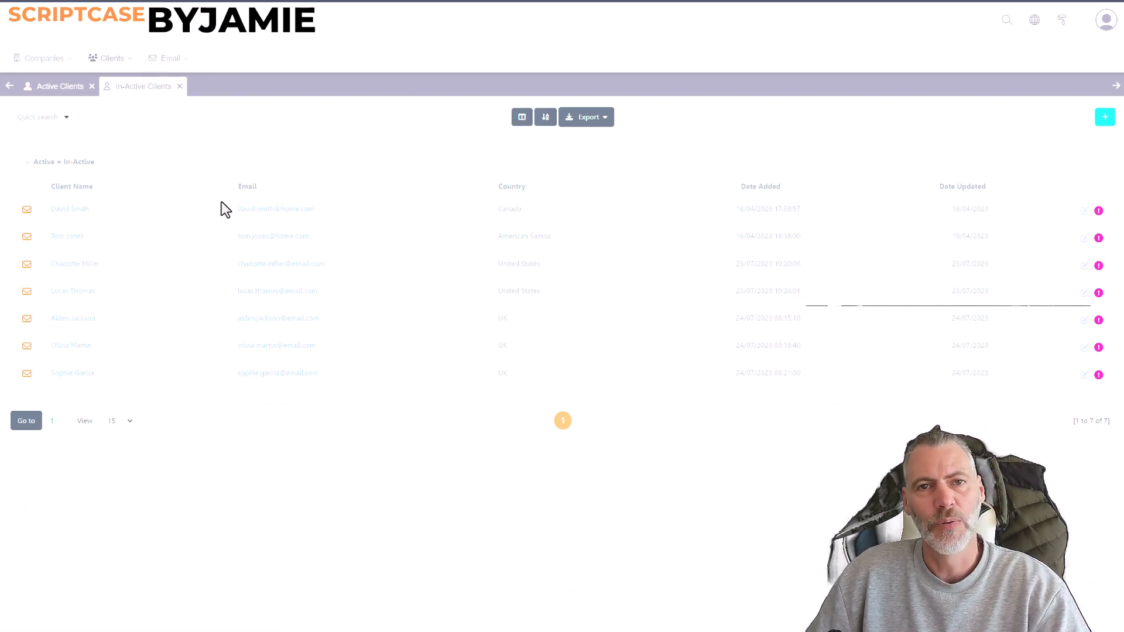
{"action": "mouse_move", "coordinate": [1093, 233]}
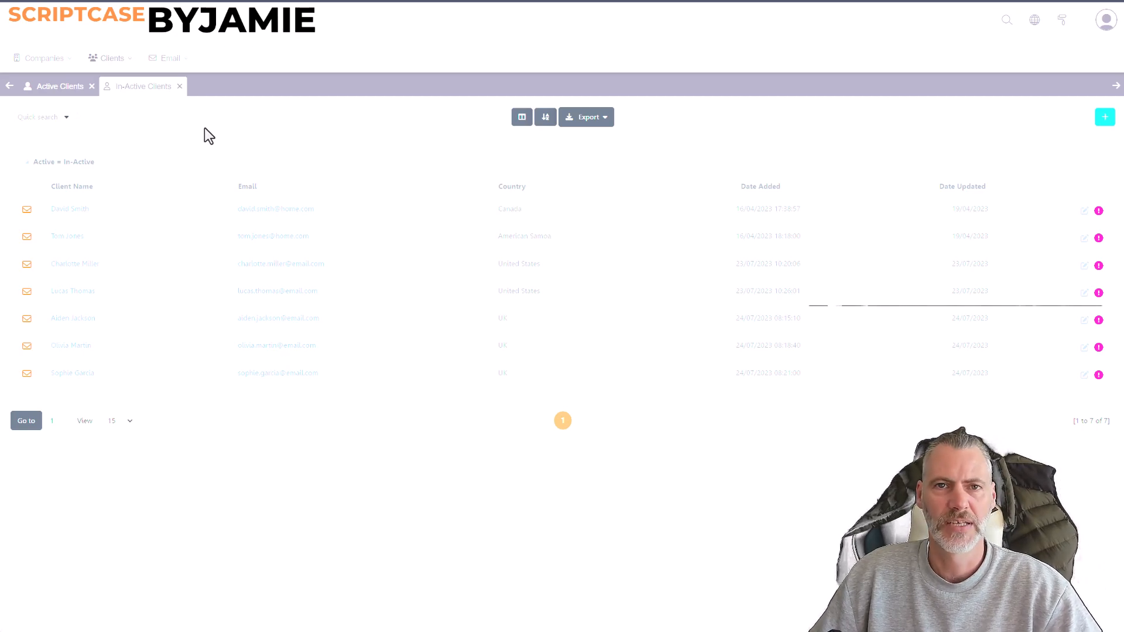
{"action": "left_click", "coordinate": [180, 86]}
{"action": "left_click", "coordinate": [91, 87]}
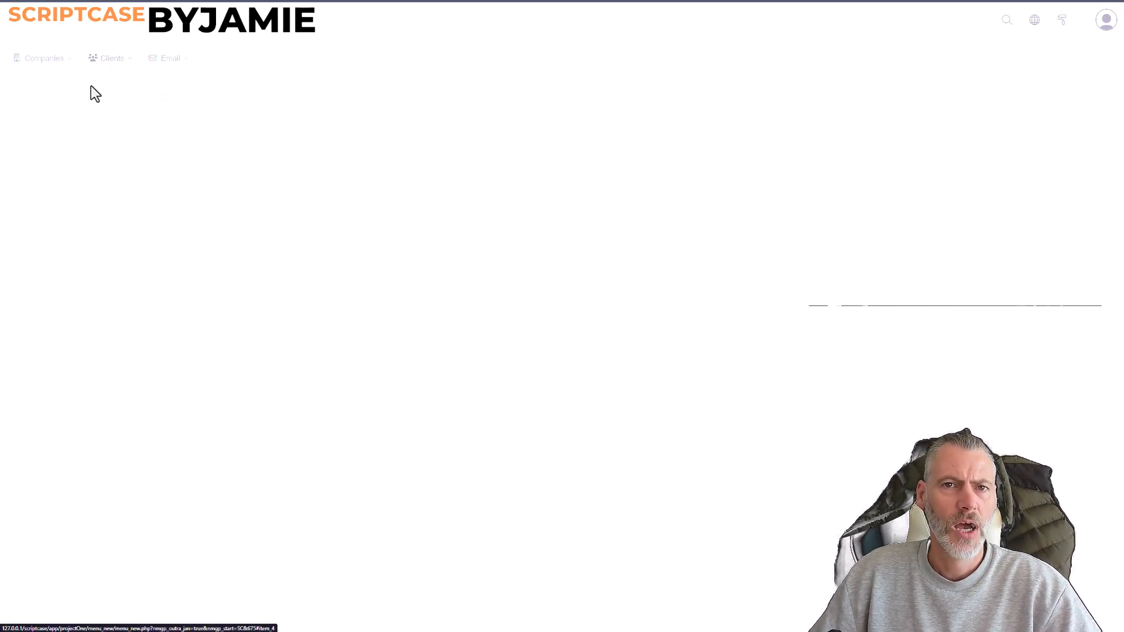
Check the Email Log grid and the Email Templates entry in the running menu.
{"action": "mouse_move", "coordinate": [163, 59]}
{"action": "left_click", "coordinate": [170, 85]}
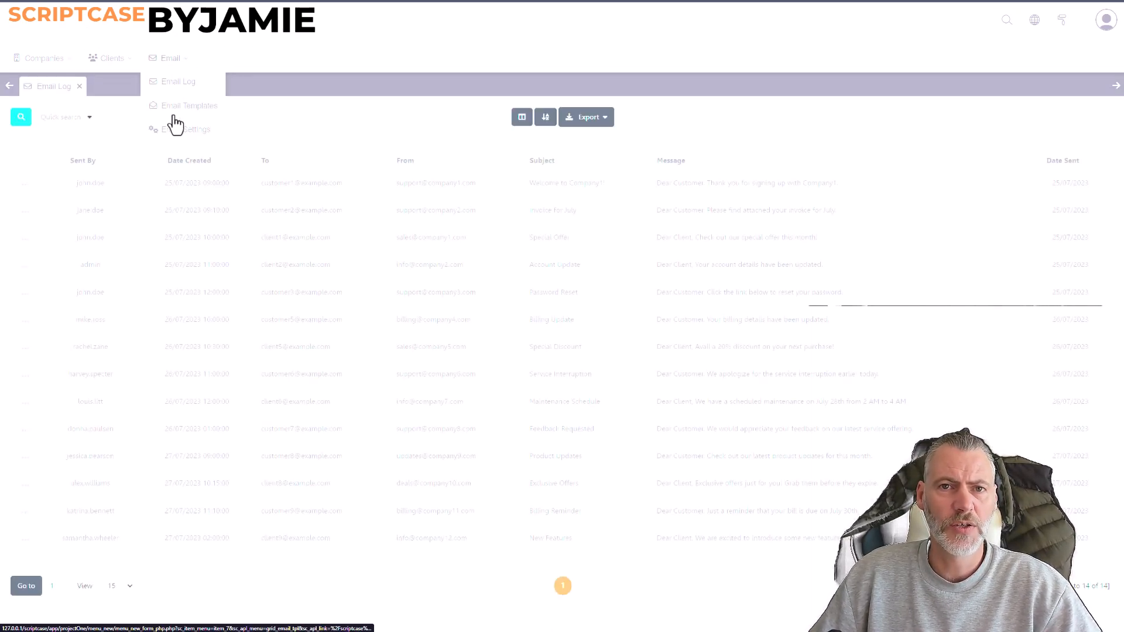
{"action": "left_click", "coordinate": [202, 111]}
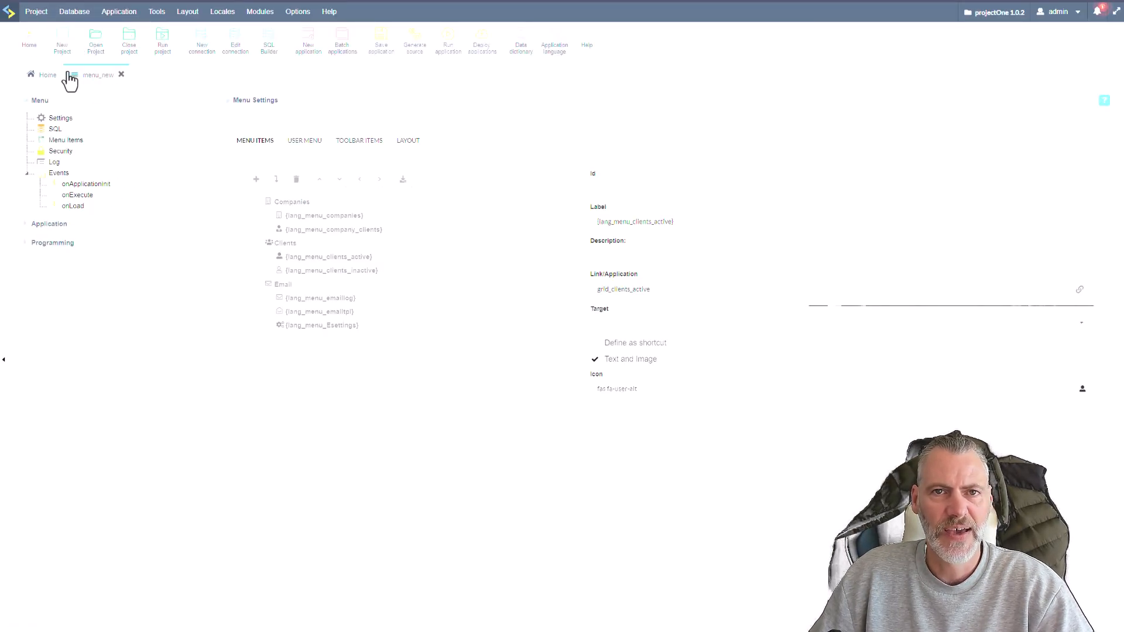
Open the grid_email_tpl application from the Email folder and run it.
{"action": "left_click", "coordinate": [44, 82]}
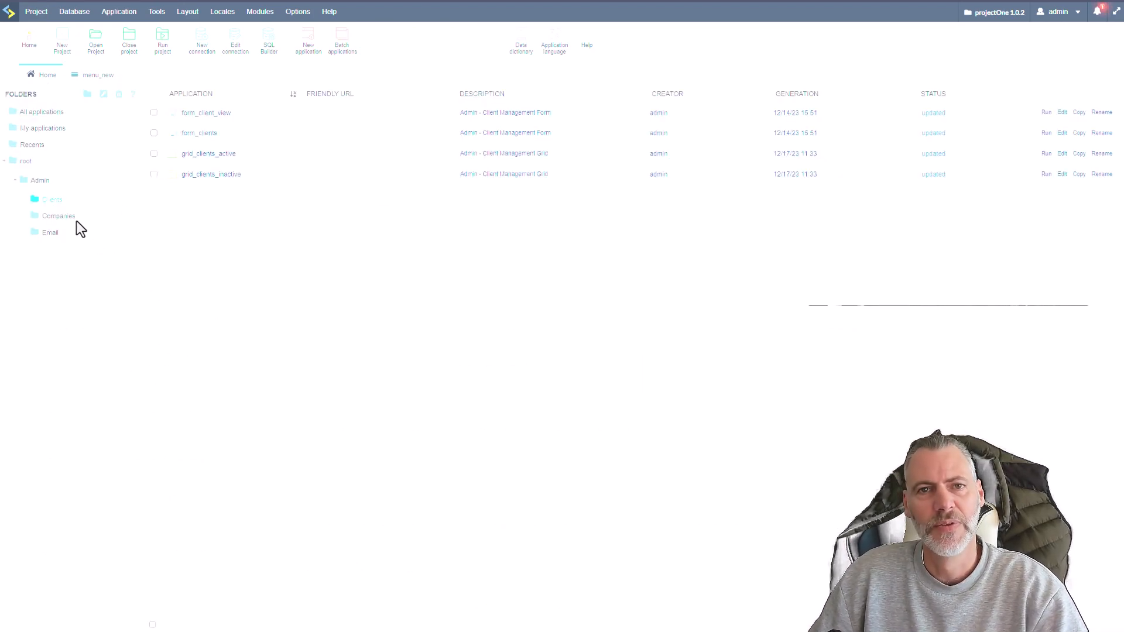
{"action": "left_click", "coordinate": [50, 232]}
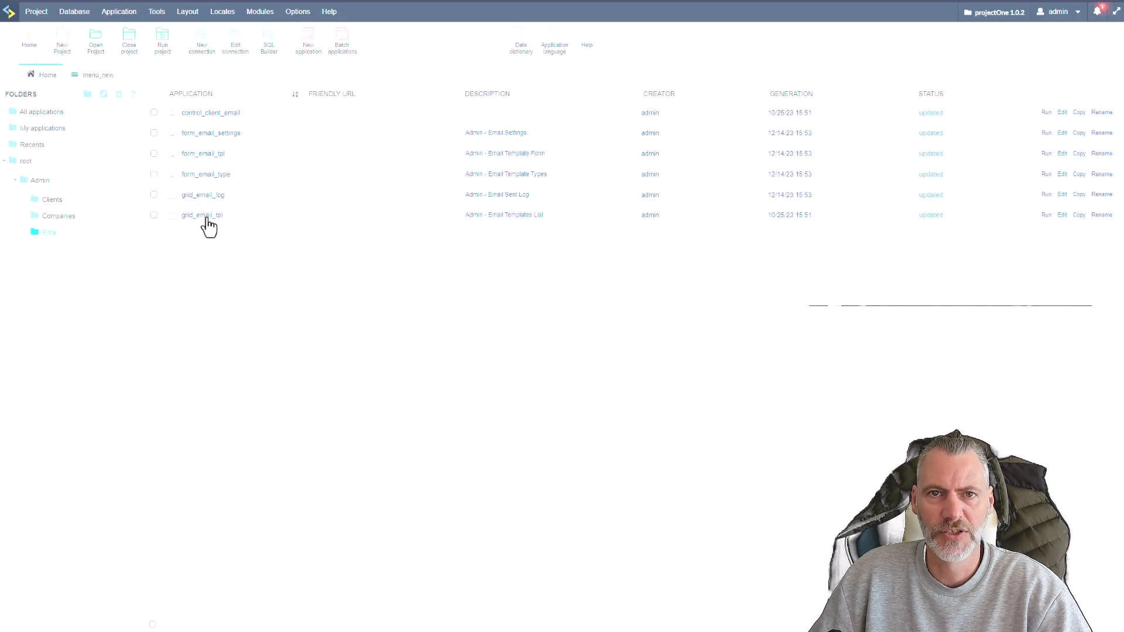
{"action": "left_click", "coordinate": [206, 217]}
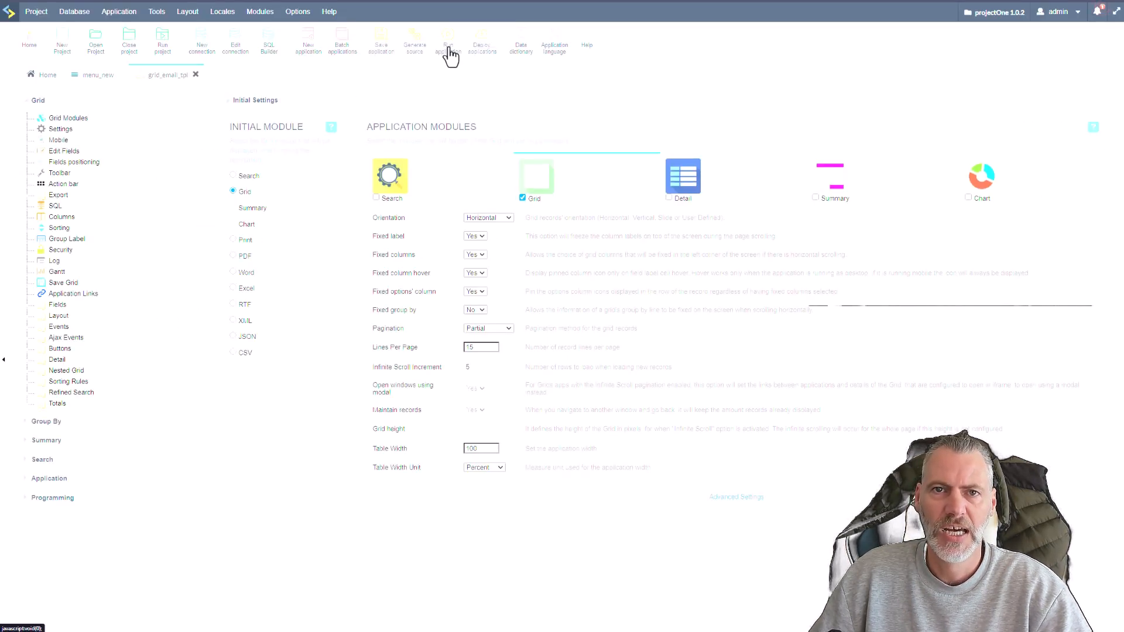
{"action": "left_click", "coordinate": [448, 53]}
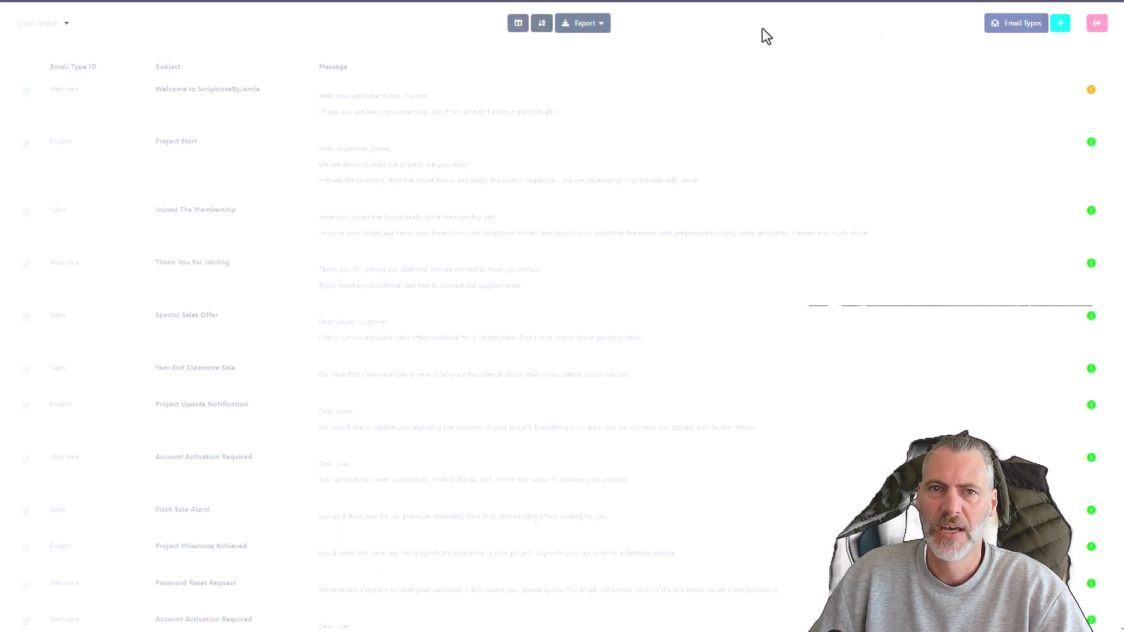
Close grid_email_tpl and run the menu_new application again.
{"action": "left_click", "coordinate": [82, 1]}
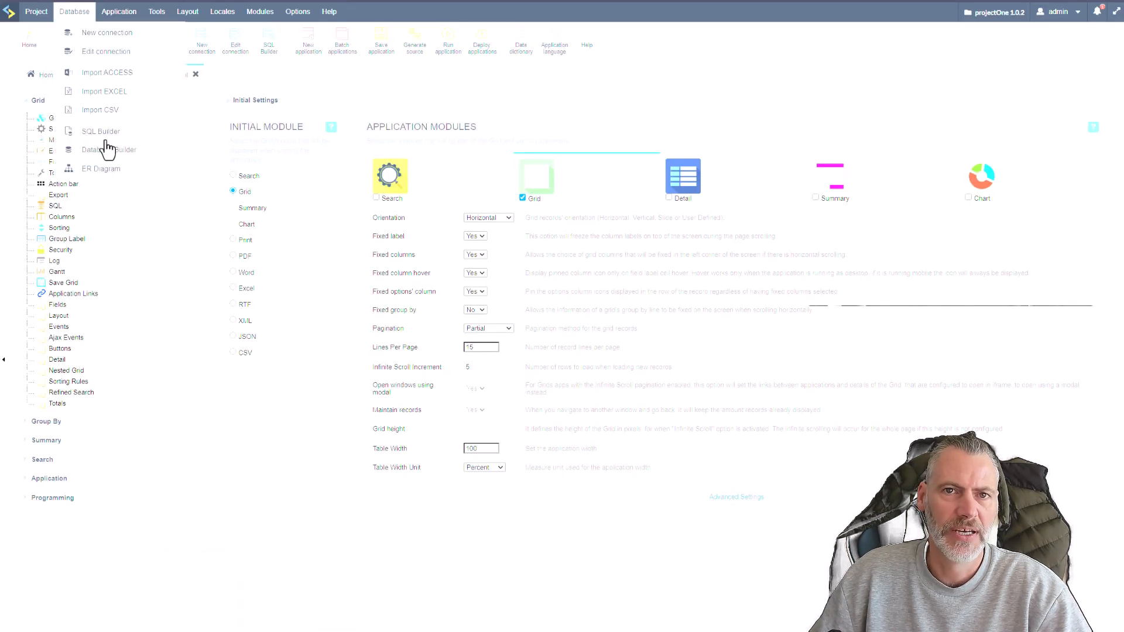
{"action": "left_click", "coordinate": [198, 76]}
{"action": "left_click", "coordinate": [449, 48]}
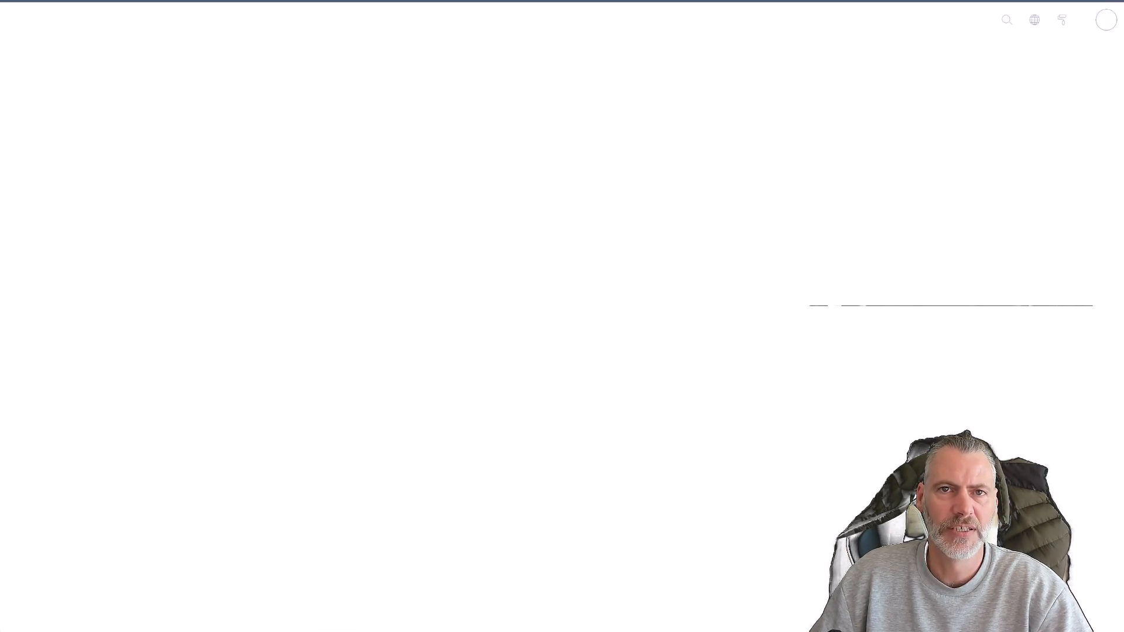
View the Email Templates, Email Log and Email Settings applications from the running menu.
{"action": "mouse_move", "coordinate": [171, 58]}
{"action": "left_click", "coordinate": [189, 107]}
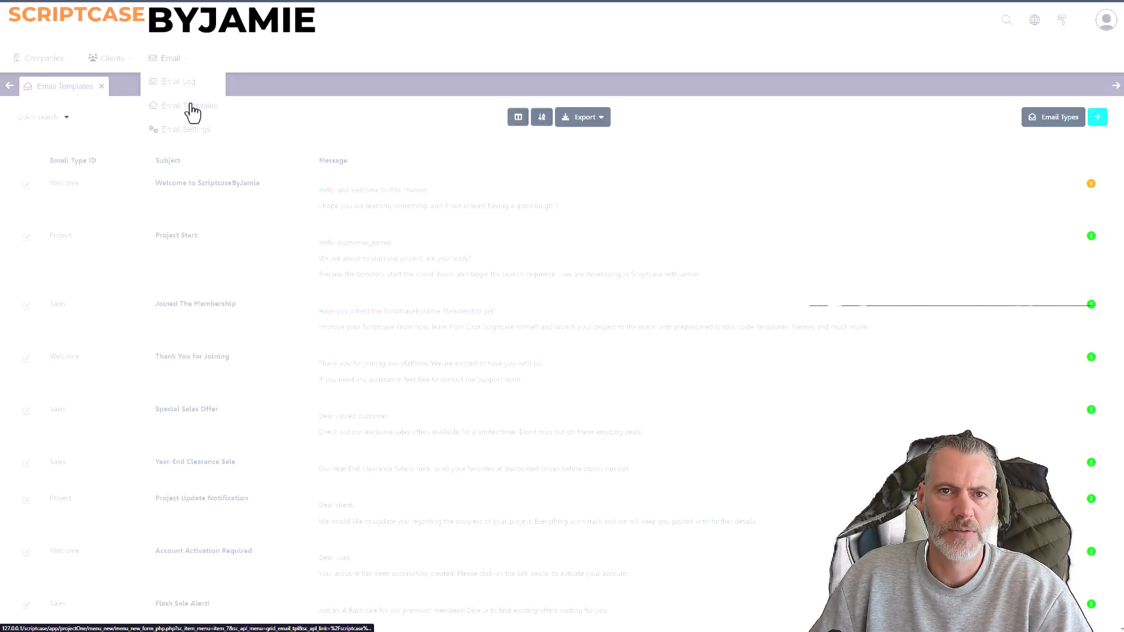
{"action": "left_click", "coordinate": [183, 86]}
{"action": "left_click", "coordinate": [187, 132]}
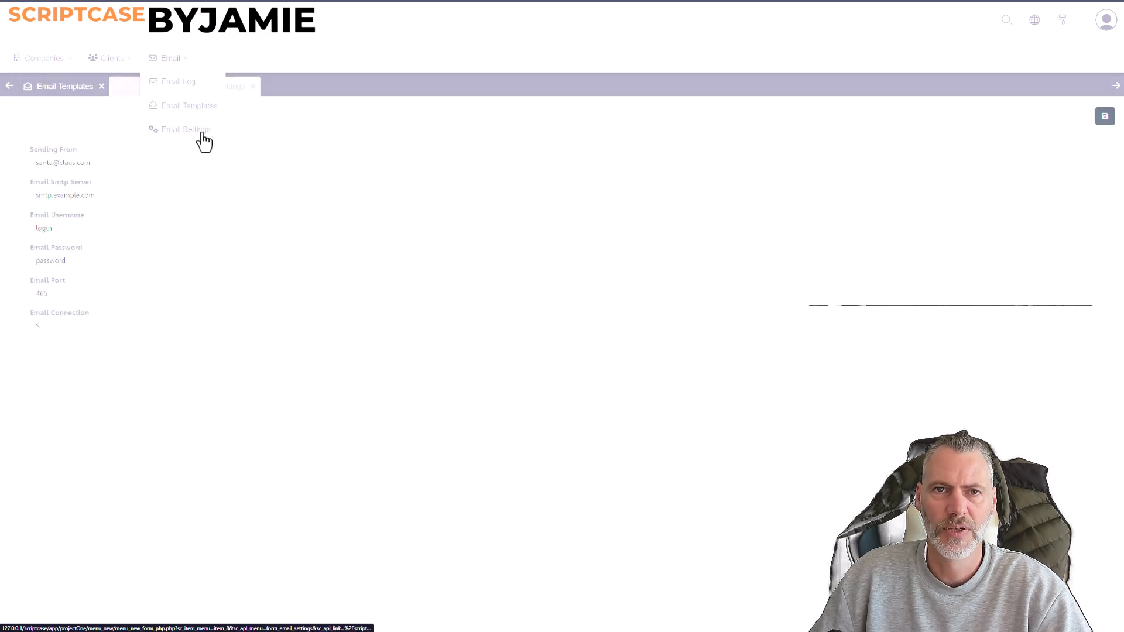
Close the three email tabs, return to the Scriptcase project and close menu_new.
{"action": "left_click", "coordinate": [253, 86]}
{"action": "left_click", "coordinate": [169, 86]}
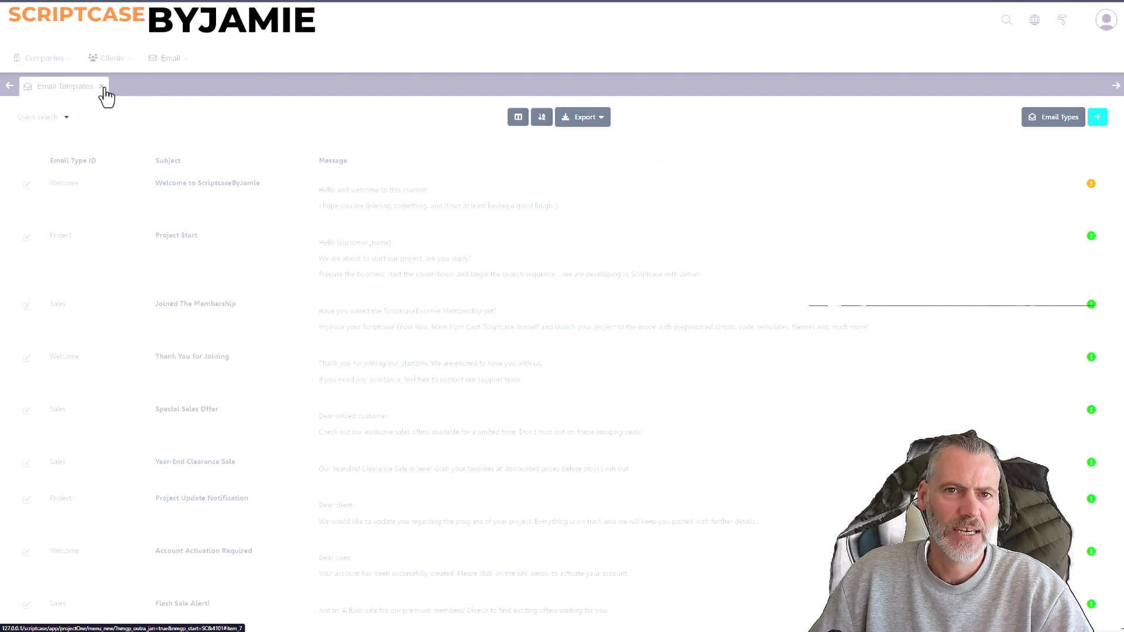
{"action": "left_click", "coordinate": [102, 87]}
{"action": "left_click", "coordinate": [147, 1]}
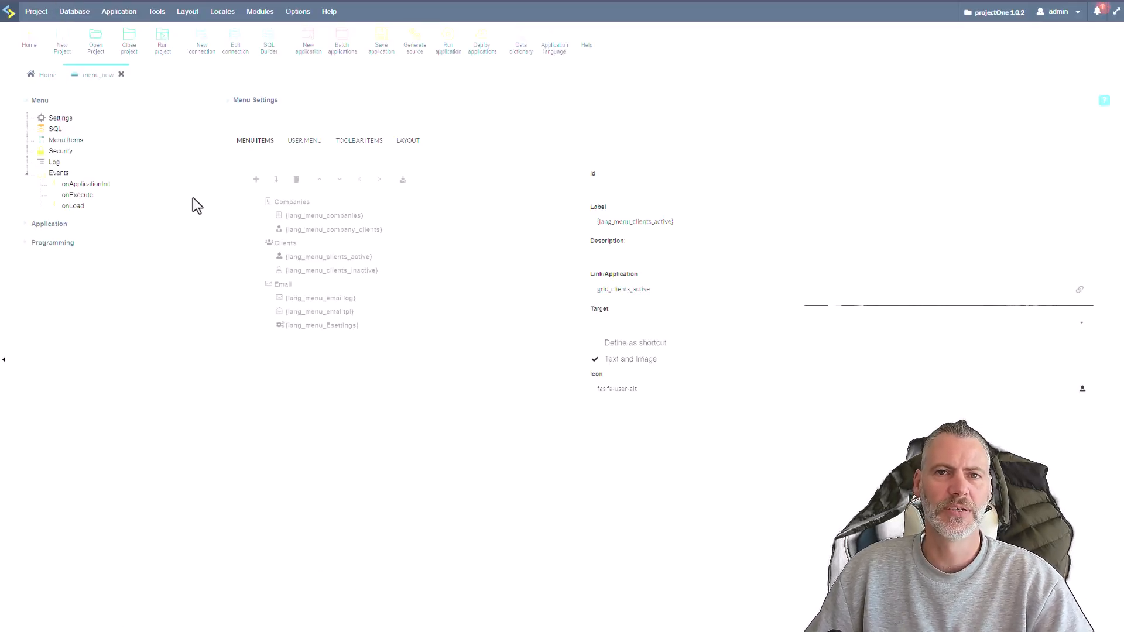
{"action": "left_click", "coordinate": [120, 80]}
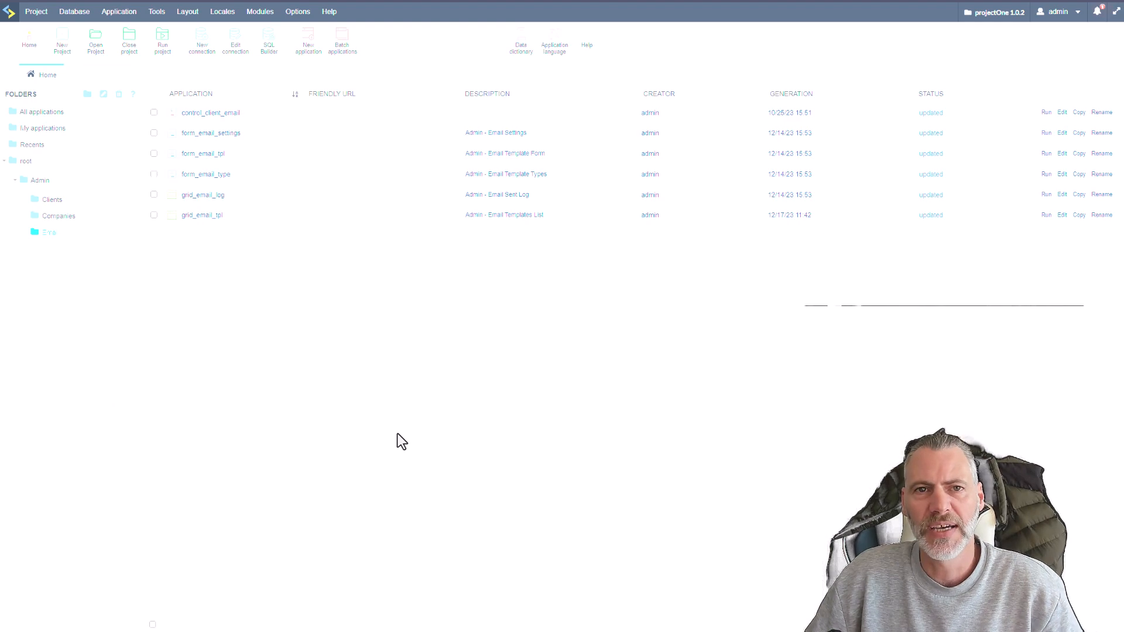
Start creating a security module that uses the Group security type.
{"action": "left_click", "coordinate": [269, 28]}
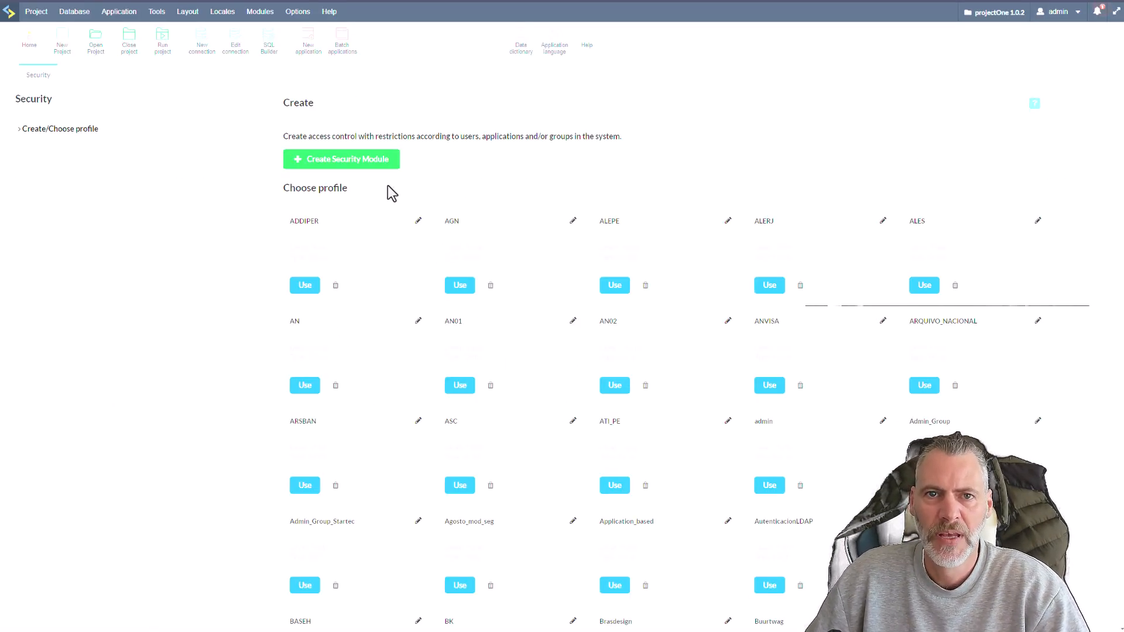
{"action": "left_click", "coordinate": [333, 162]}
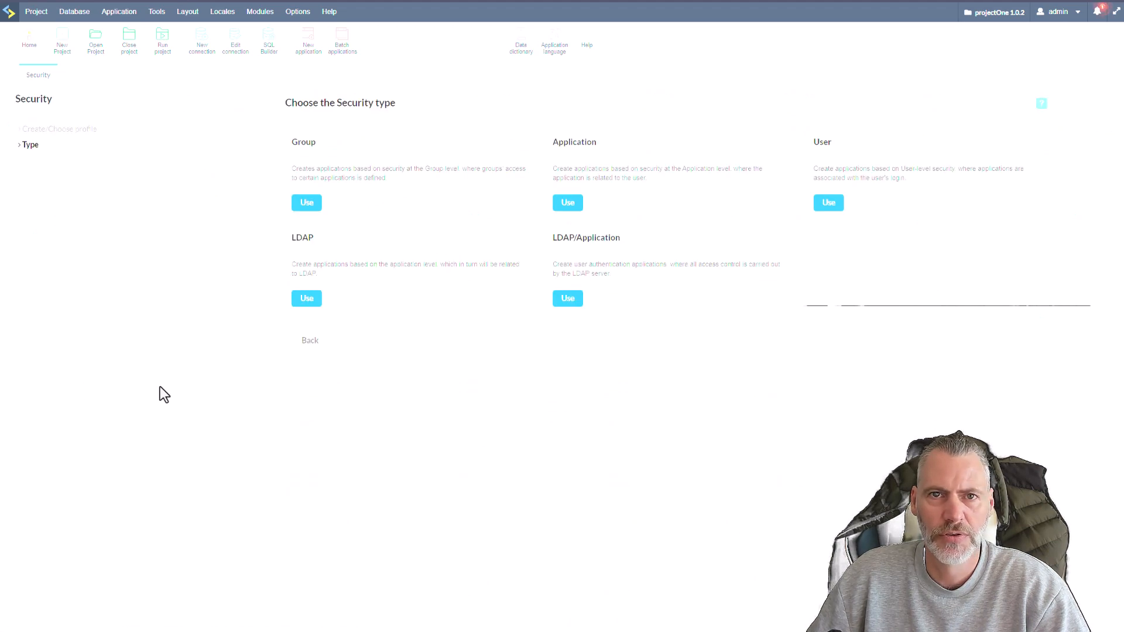
{"action": "left_click", "coordinate": [307, 203]}
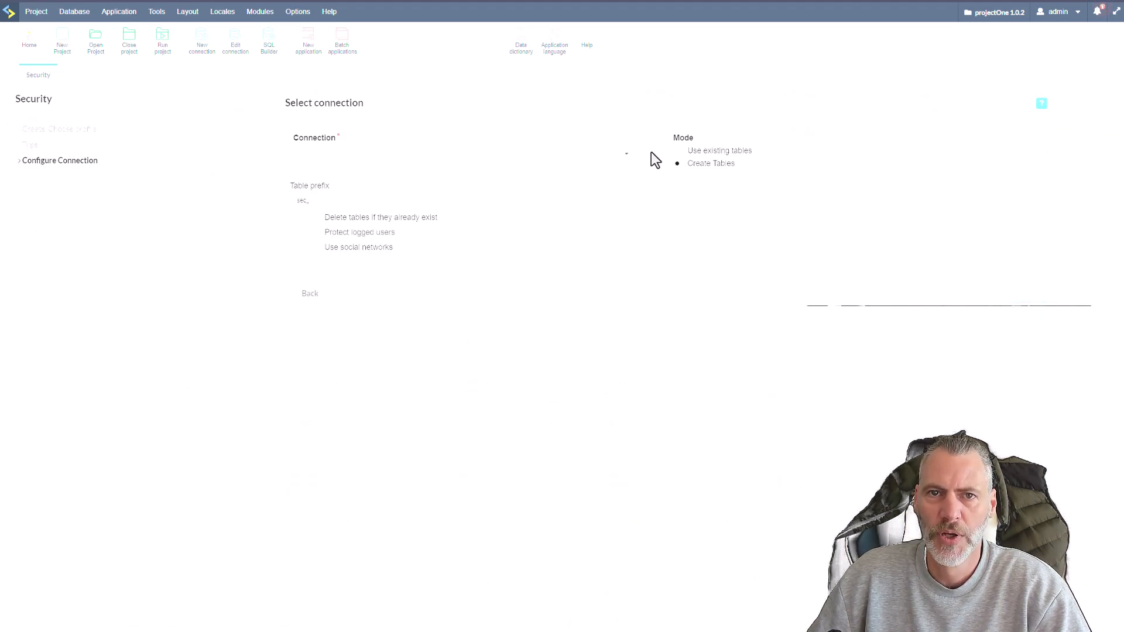
Select the conn_mysql connection, set the mode to use existing tables and continue to the columns association.
{"action": "left_click", "coordinate": [627, 155]}
{"action": "left_click", "coordinate": [321, 174]}
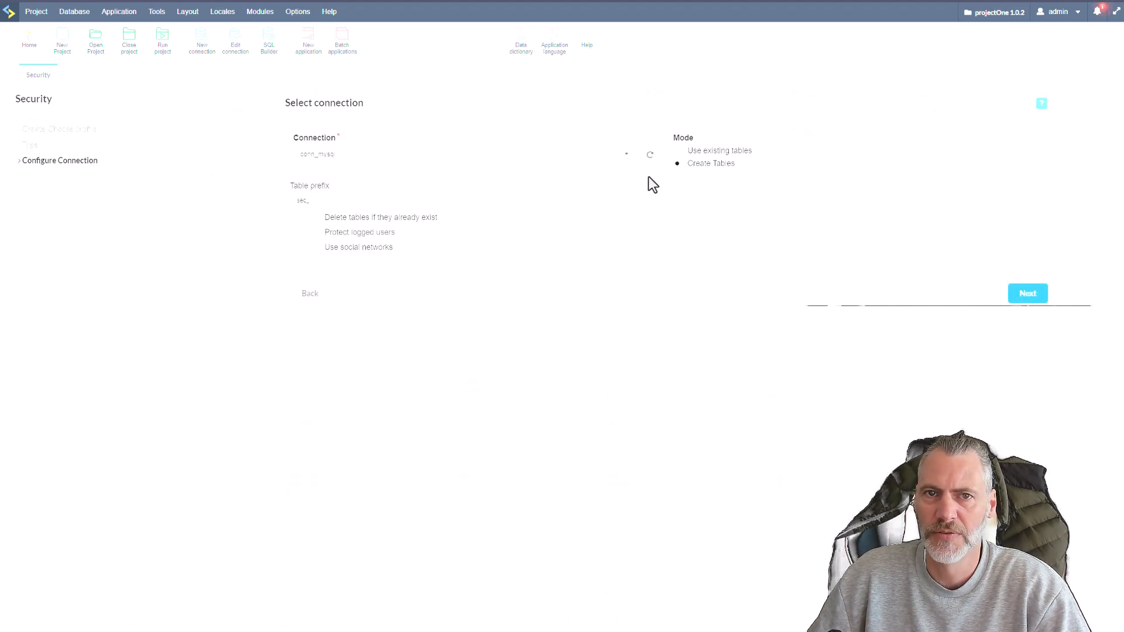
{"action": "left_click", "coordinate": [679, 152]}
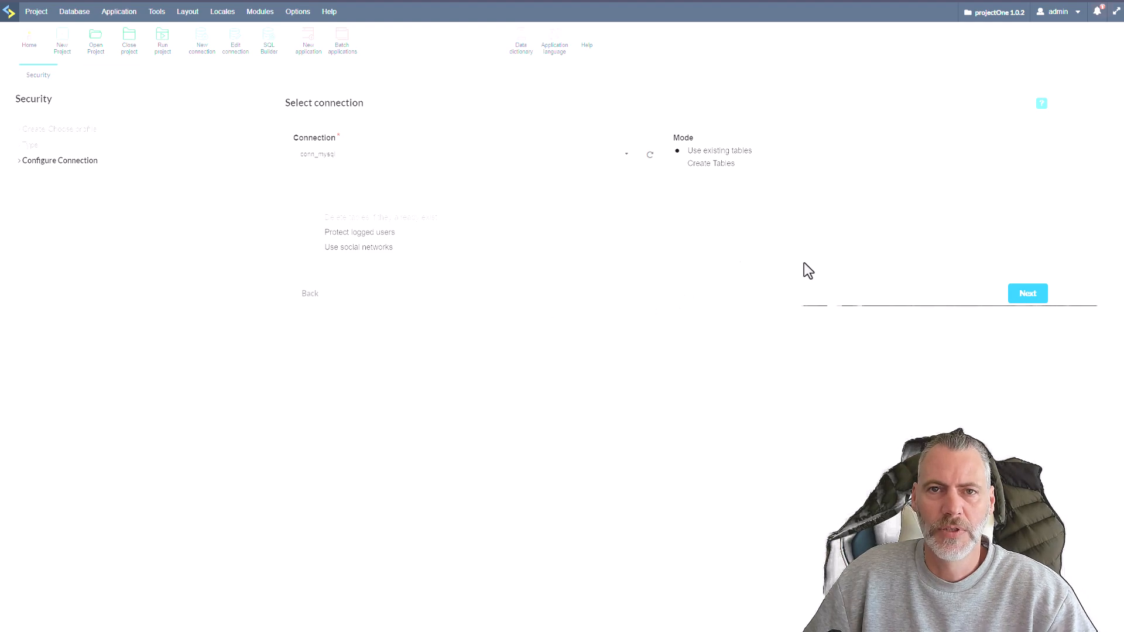
{"action": "left_click", "coordinate": [1025, 292]}
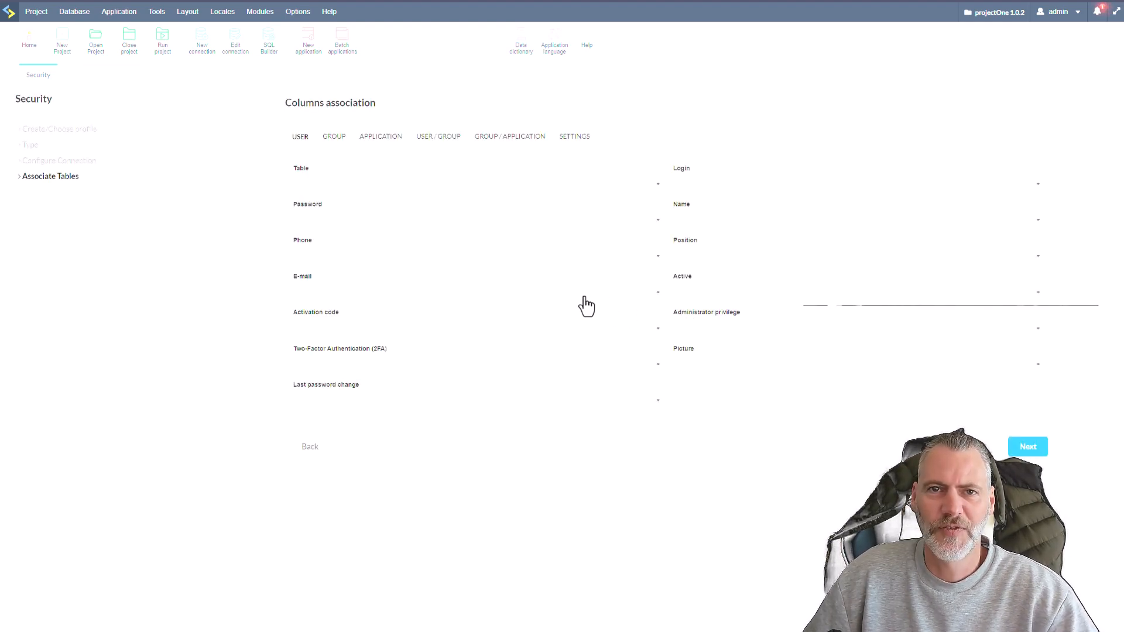
Check which tables can be associated with users and open the conn_mysql connection in Database Builder.
{"action": "left_click", "coordinate": [651, 184]}
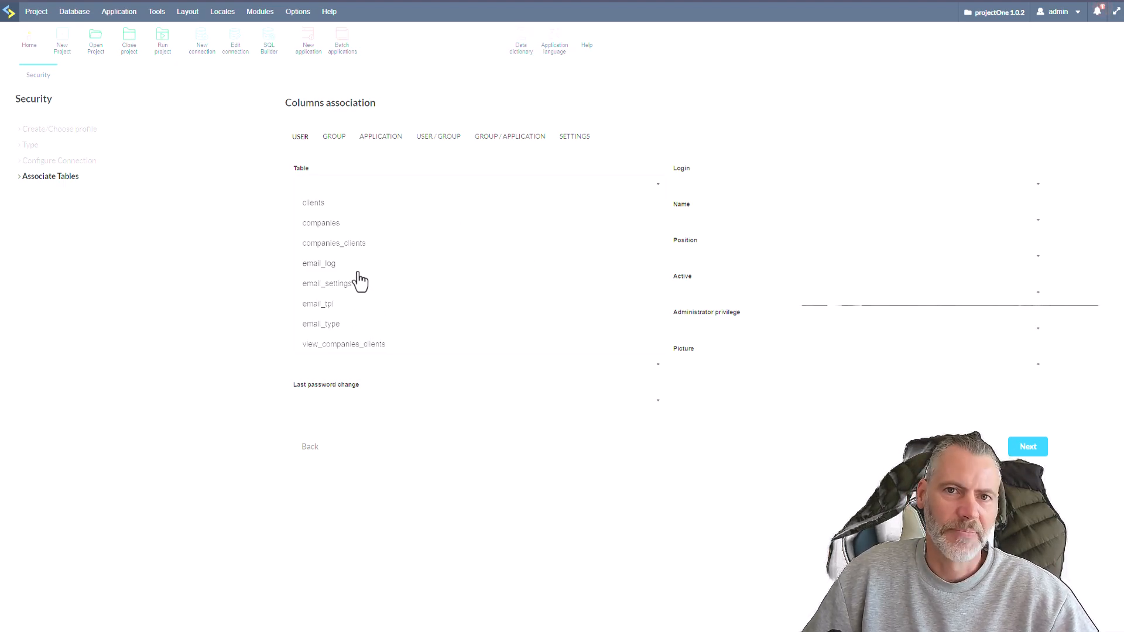
{"action": "left_click", "coordinate": [261, 223]}
{"action": "left_click", "coordinate": [76, 11]}
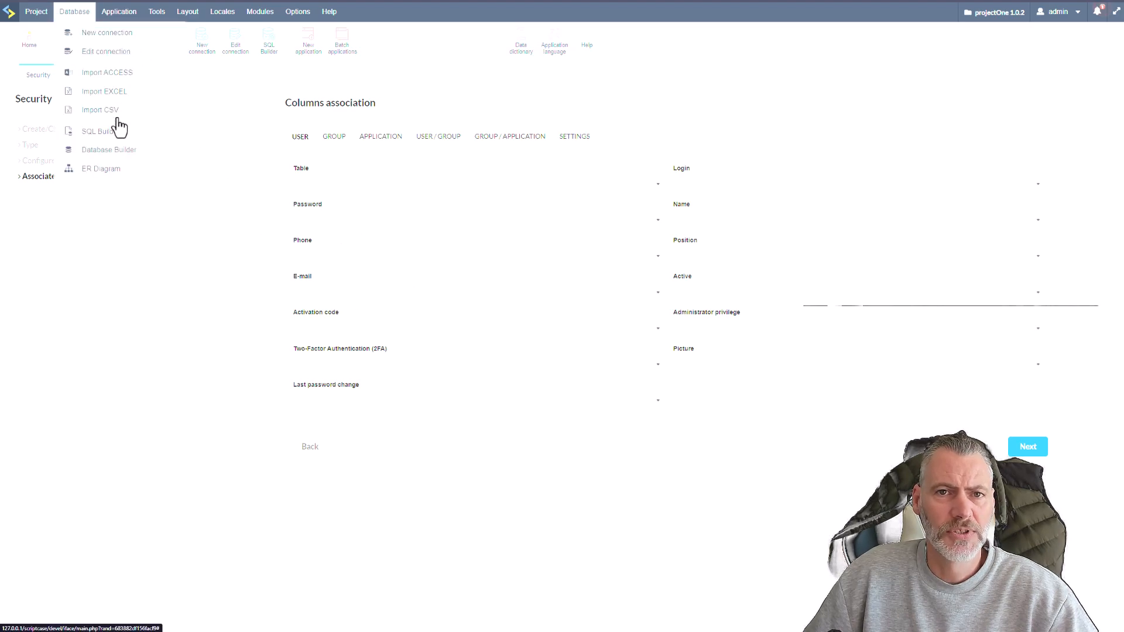
{"action": "left_click", "coordinate": [104, 151]}
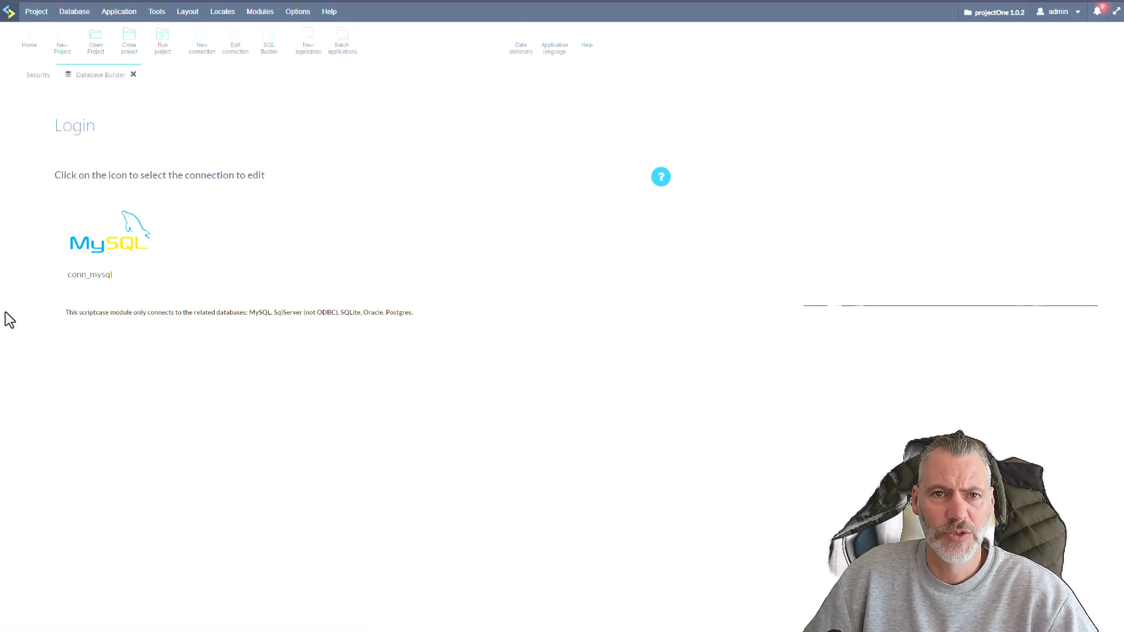
{"action": "left_click", "coordinate": [123, 241]}
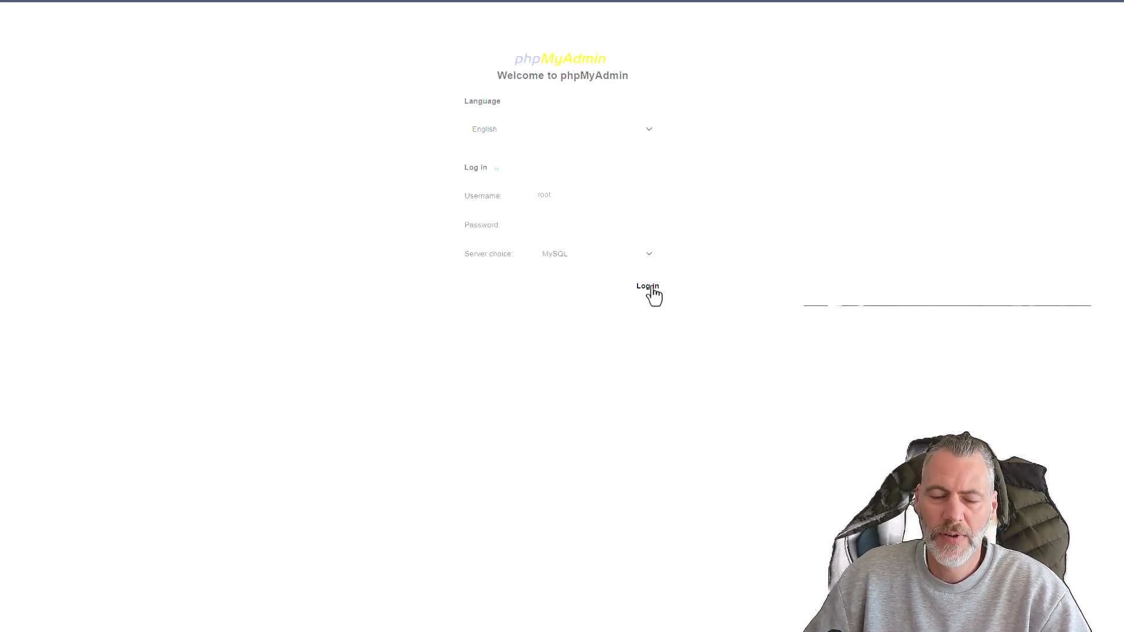
Log in to phpMyAdmin and open the sc_sec_security database in the sc group.
{"action": "left_click", "coordinate": [650, 287]}
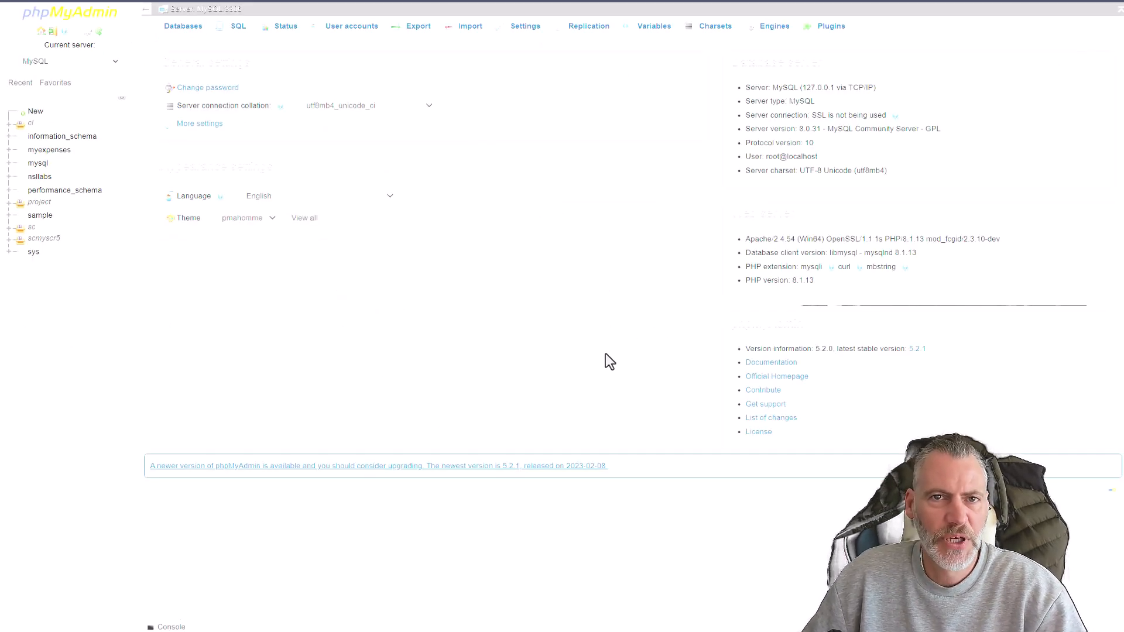
{"action": "left_click", "coordinate": [10, 229]}
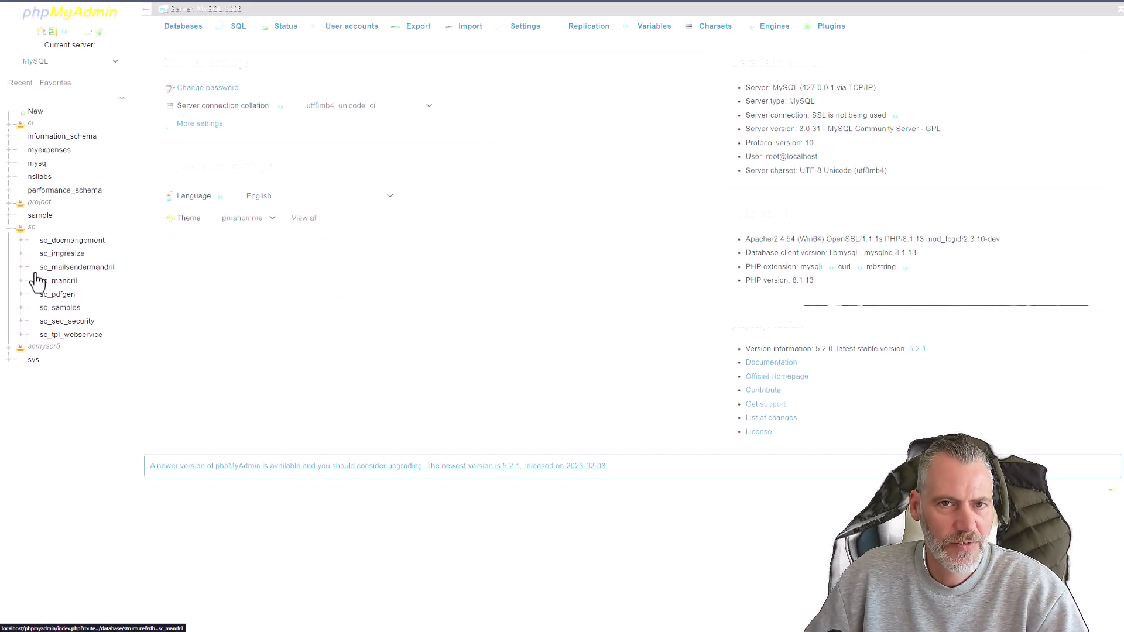
{"action": "left_click", "coordinate": [59, 322]}
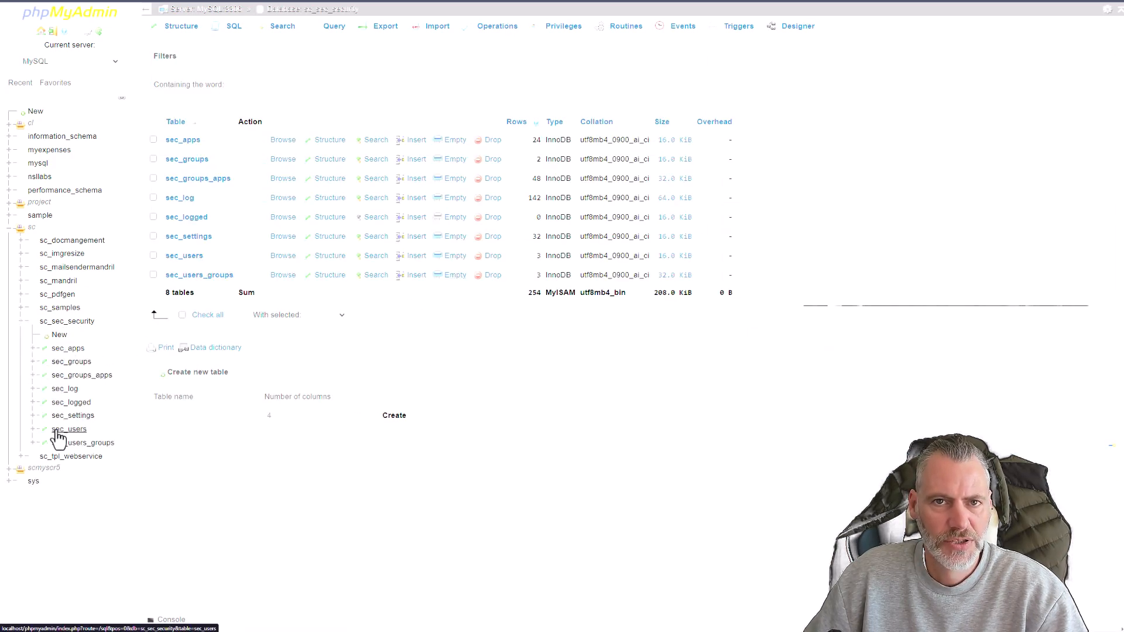
Export the sc_sec_security database with the Quick method in SQL format and save the file as sc_sec_security.
{"action": "left_click", "coordinate": [416, 140]}
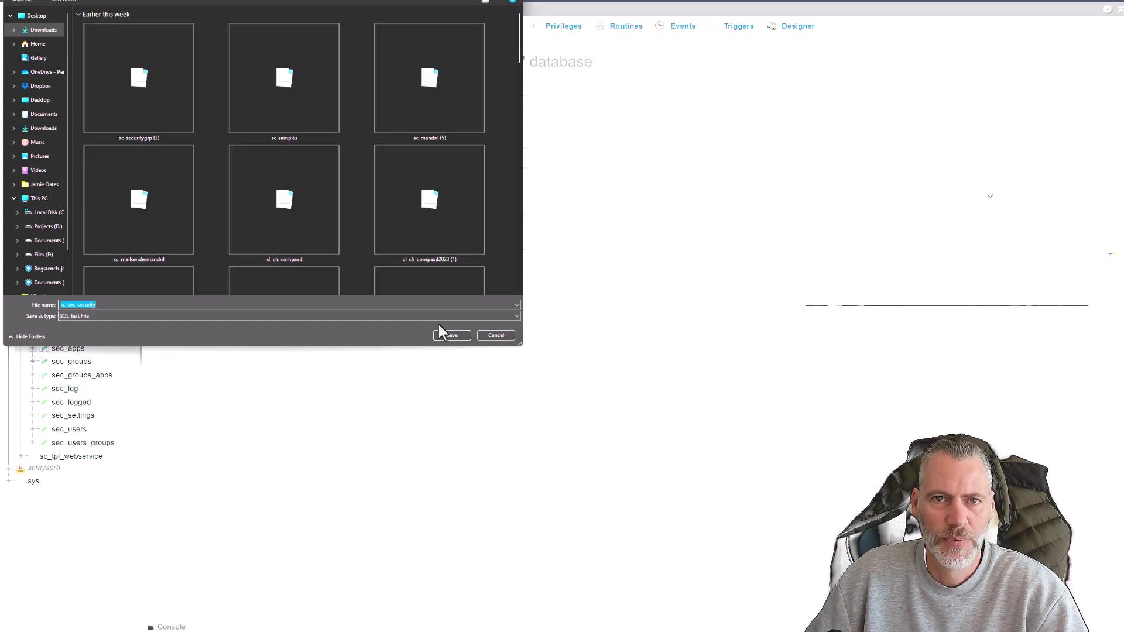
{"action": "left_click", "coordinate": [448, 337]}
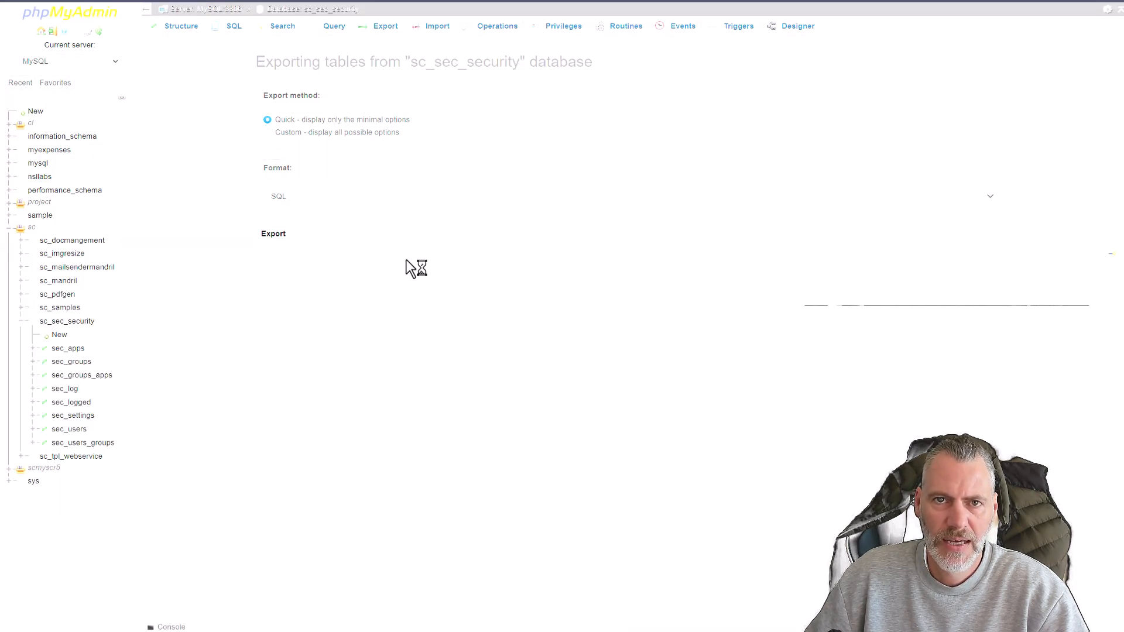
Open the exported sc_sec_security script in MySQL Workbench and review its table structures, data inserts and constraints.
{"action": "left_click_drag", "start_coordinate": [406, 260], "coordinate": [649, 138]}
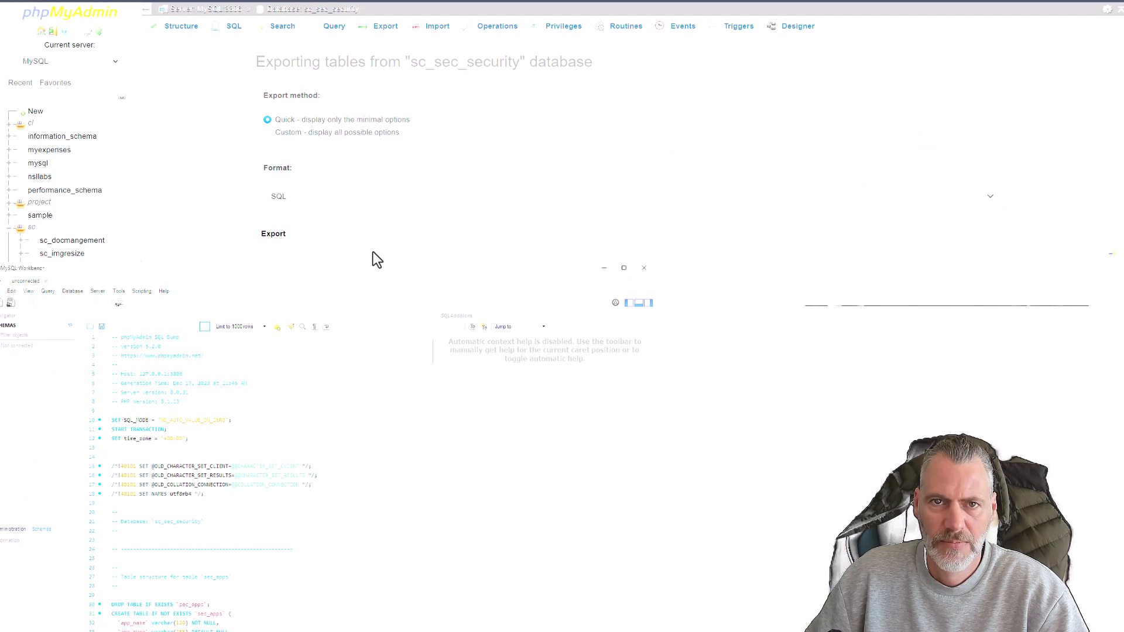
{"action": "left_click_drag", "start_coordinate": [374, 269], "coordinate": [547, 26]}
{"action": "left_click", "coordinate": [573, 271]}
{"action": "scroll", "coordinate": [493, 302], "scroll_direction": "down", "scroll_amount": 8}
{"action": "scroll", "coordinate": [493, 301], "scroll_direction": "down", "scroll_amount": 4}
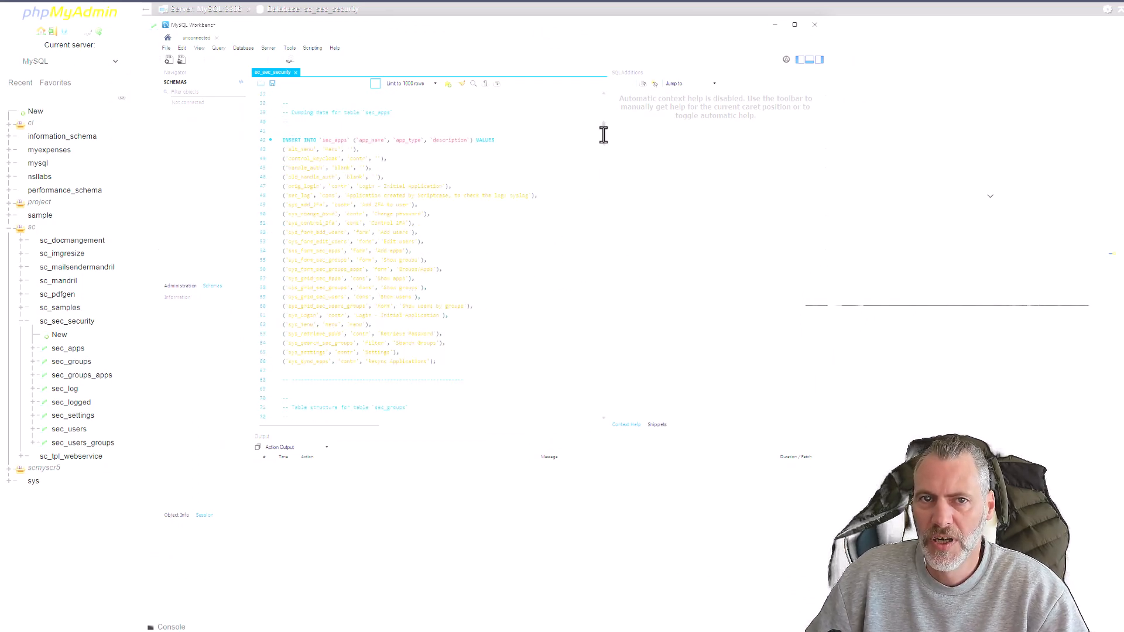
{"action": "left_click_drag", "start_coordinate": [602, 134], "coordinate": [610, 406]}
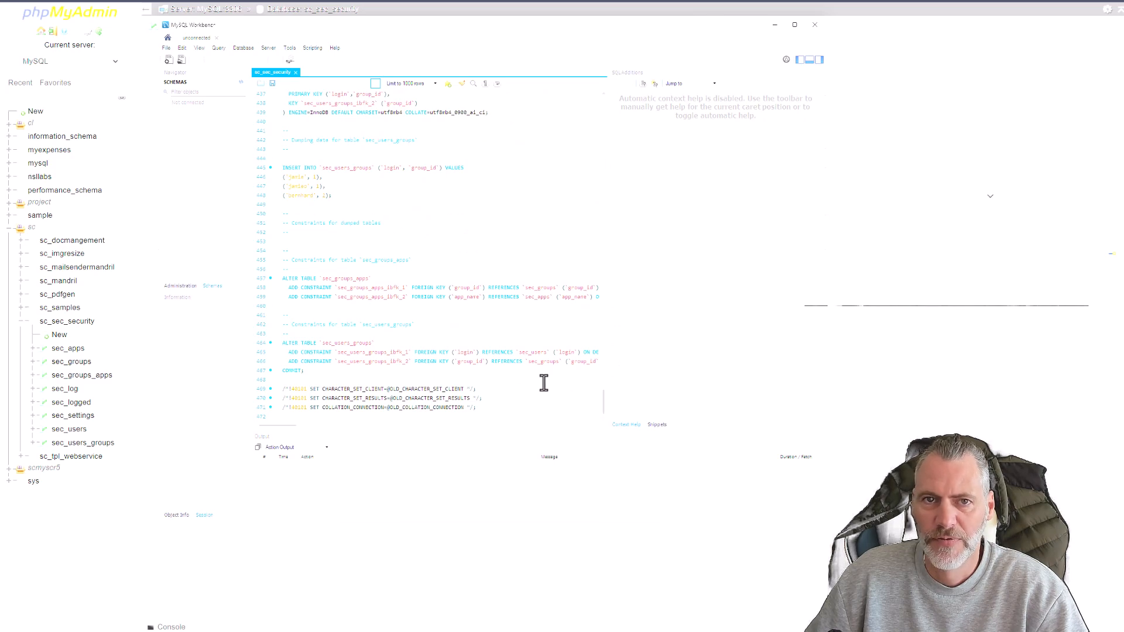
{"action": "left_click", "coordinate": [345, 372]}
{"action": "scroll", "coordinate": [539, 342], "scroll_direction": "up", "scroll_amount": 20}
{"action": "scroll", "coordinate": [553, 300], "scroll_direction": "up", "scroll_amount": 20}
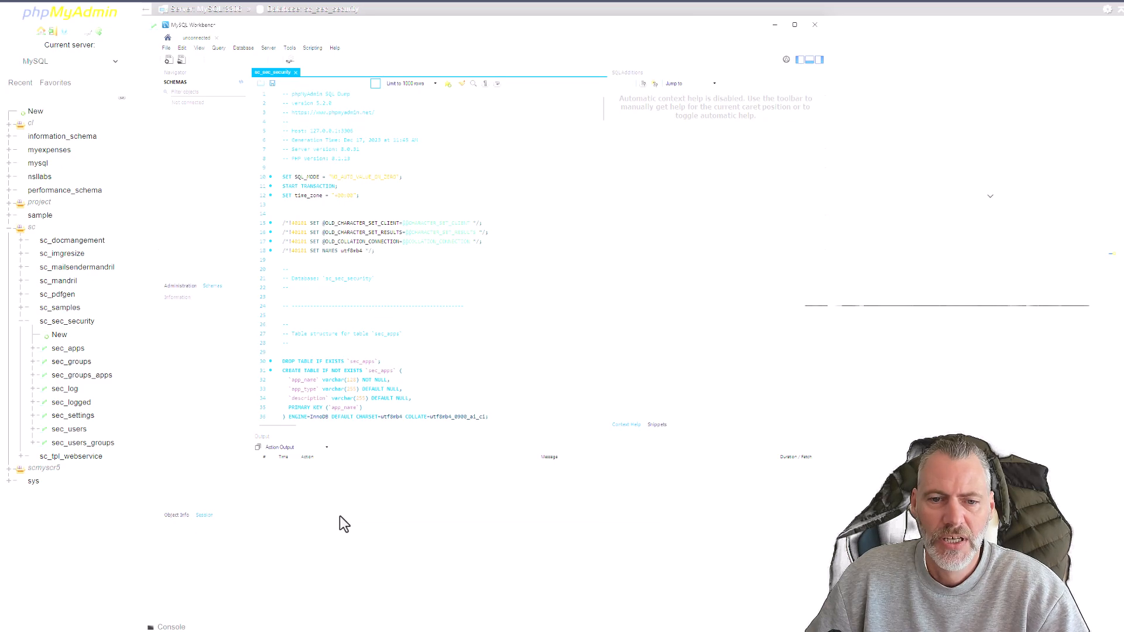
Switch back to Scriptcase and run the complete sc_sec_security script as an SQL command on the project_one database.
{"action": "left_click", "coordinate": [336, 542]}
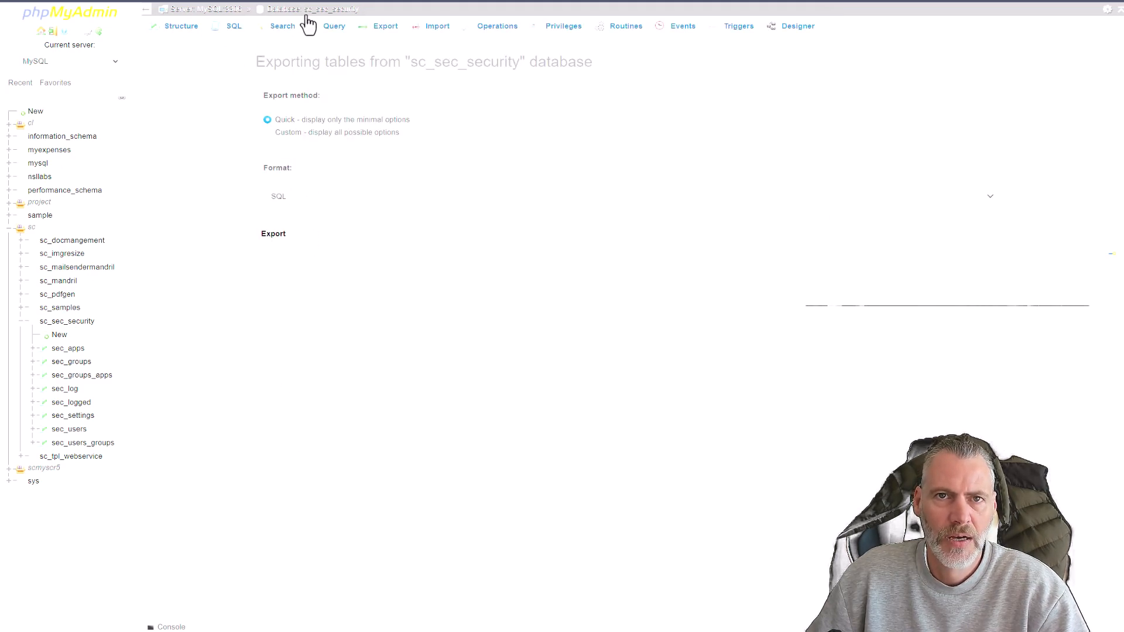
{"action": "left_click", "coordinate": [290, 10]}
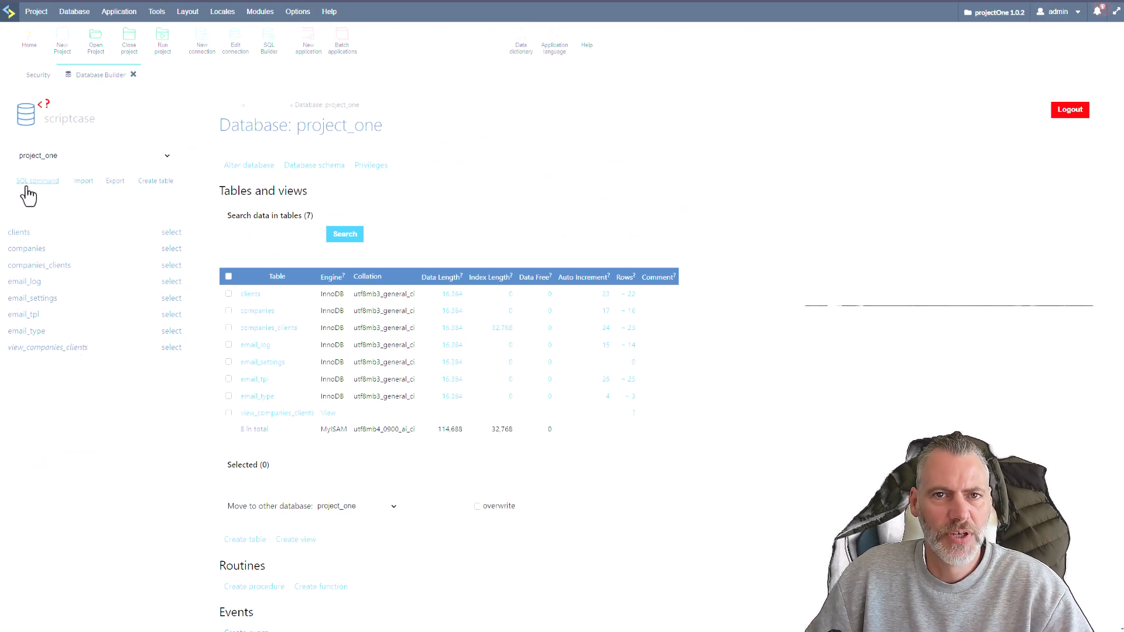
{"action": "left_click", "coordinate": [40, 266]}
{"action": "left_click", "coordinate": [351, 206]}
{"action": "key", "text": "ctrl+v"}
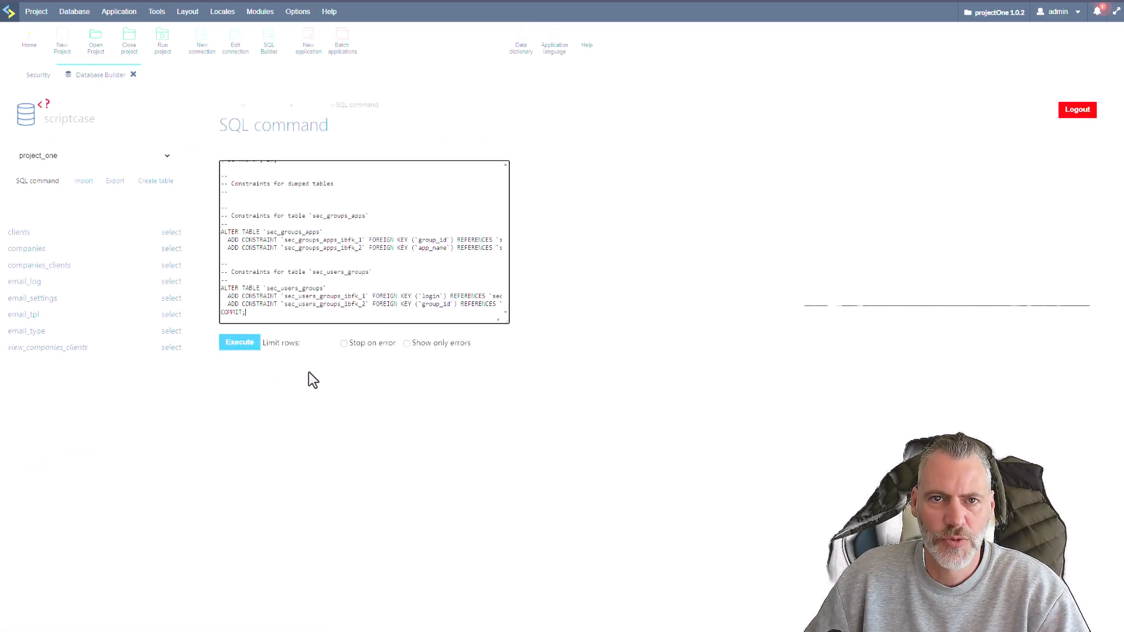
{"action": "left_click", "coordinate": [256, 351]}
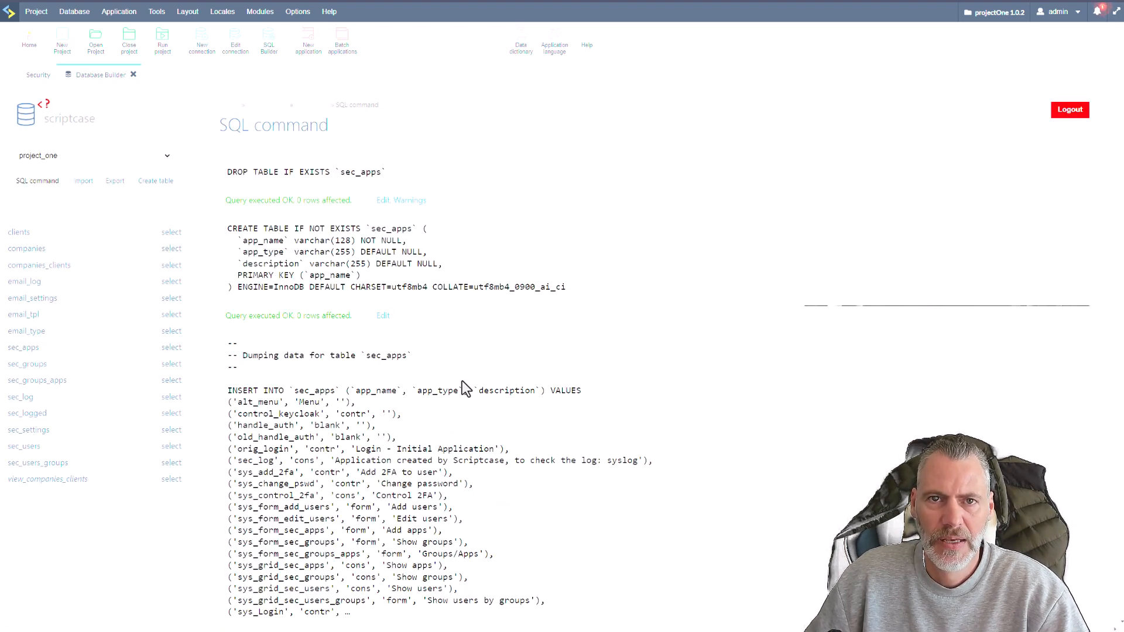
Review the execution results of the security script's table creation and data insert queries.
{"action": "scroll", "coordinate": [465, 379], "scroll_direction": "down", "scroll_amount": 15}
{"action": "scroll", "coordinate": [465, 379], "scroll_direction": "up", "scroll_amount": 12}
{"action": "scroll", "coordinate": [486, 363], "scroll_direction": "down", "scroll_amount": 1}
{"action": "scroll", "coordinate": [502, 354], "scroll_direction": "down", "scroll_amount": 10}
{"action": "scroll", "coordinate": [504, 353], "scroll_direction": "up", "scroll_amount": 5}
{"action": "scroll", "coordinate": [503, 352], "scroll_direction": "up", "scroll_amount": 10}
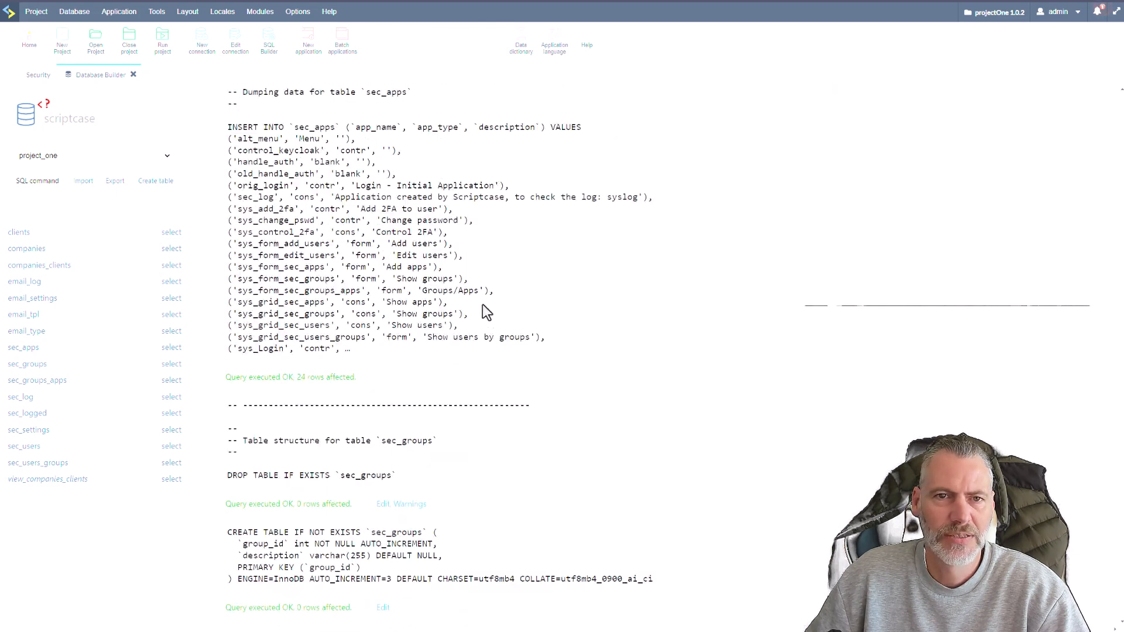
{"action": "scroll", "coordinate": [489, 316], "scroll_direction": "up", "scroll_amount": 4}
Close Database Builder and recheck which tables the security module offers for the user association.
{"action": "left_click", "coordinate": [134, 75]}
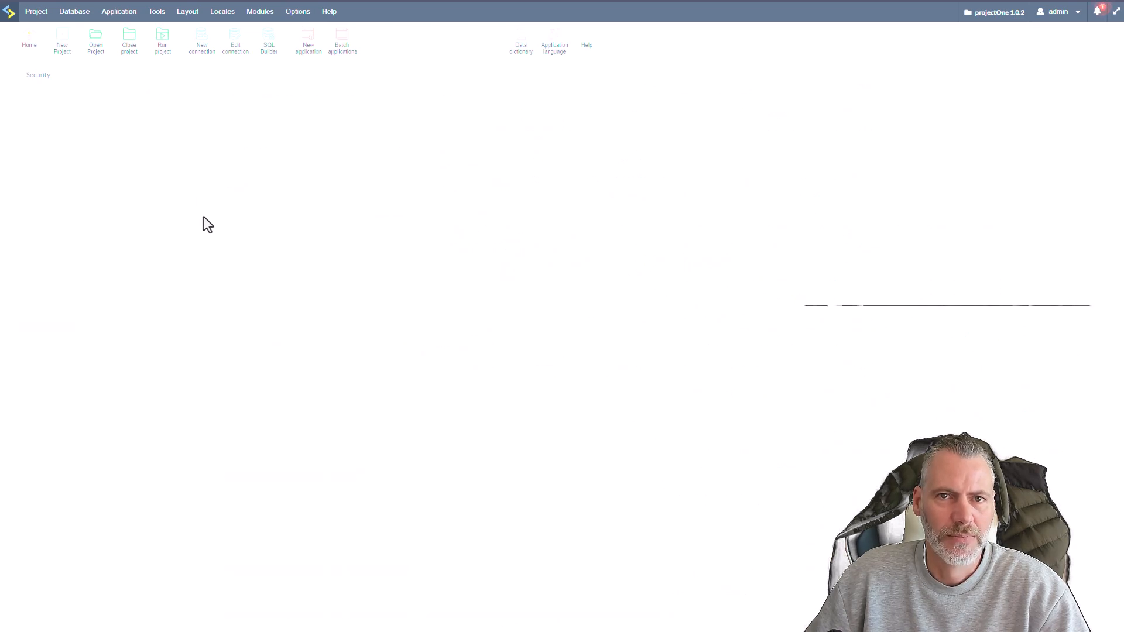
{"action": "left_click", "coordinate": [649, 188]}
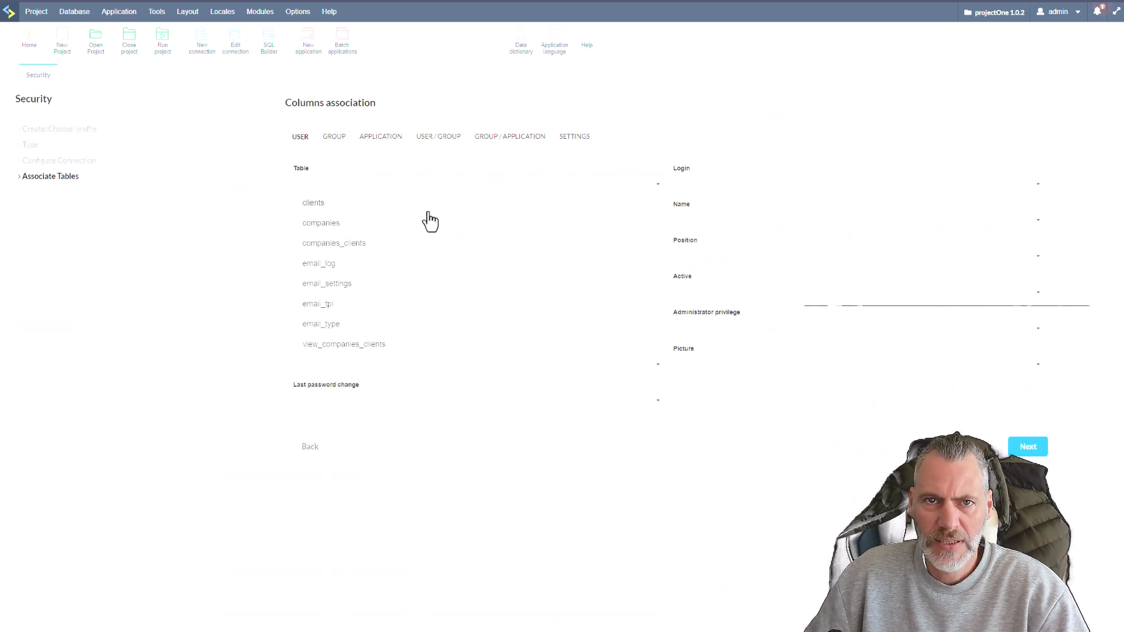
{"action": "left_click", "coordinate": [519, 443]}
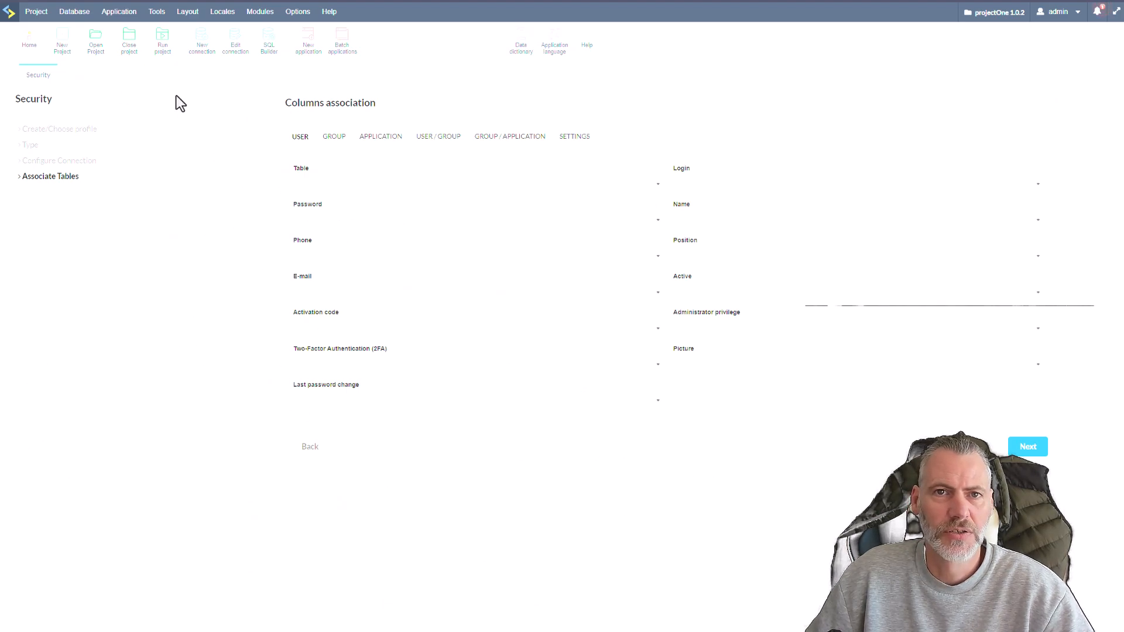
Try restarting the security module as Group type on conn_mysql with existing tables to refresh the list of user tables.
{"action": "mouse_move", "coordinate": [256, 16]}
{"action": "left_click", "coordinate": [263, 33]}
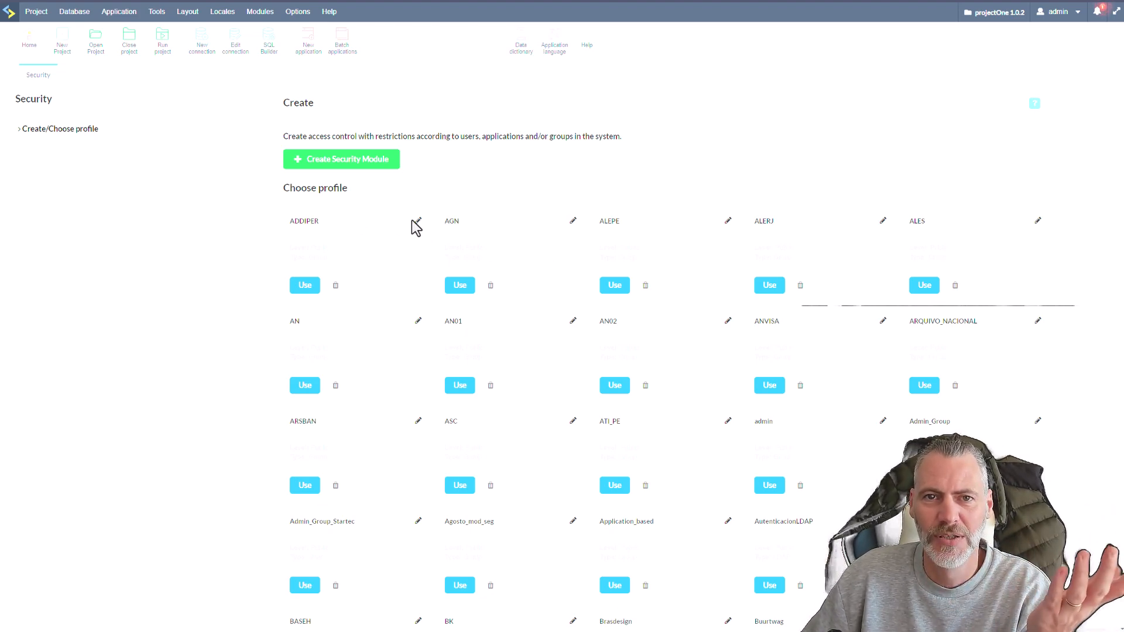
{"action": "scroll", "coordinate": [533, 451], "scroll_direction": "down", "scroll_amount": 9}
{"action": "scroll", "coordinate": [522, 441], "scroll_direction": "up", "scroll_amount": 9}
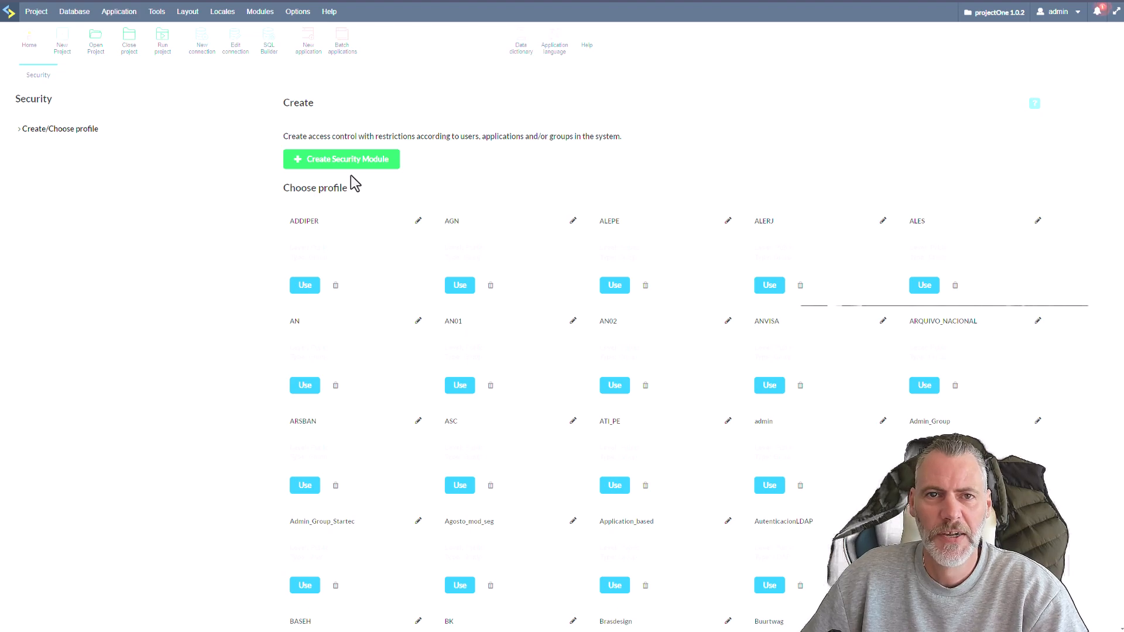
{"action": "left_click", "coordinate": [333, 167]}
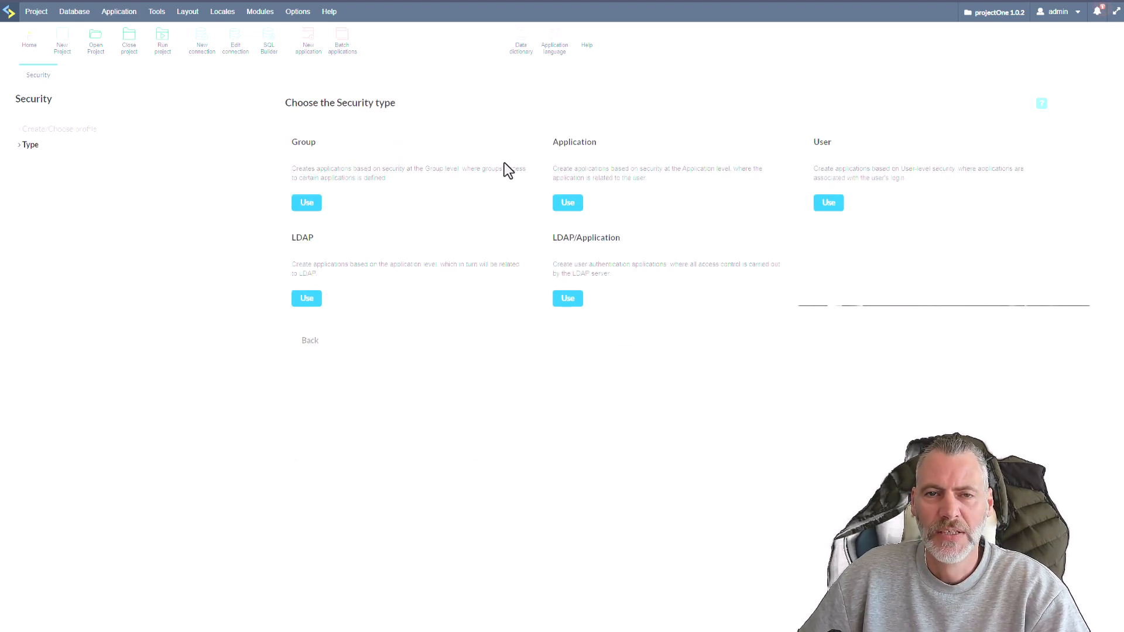
{"action": "left_click", "coordinate": [309, 205]}
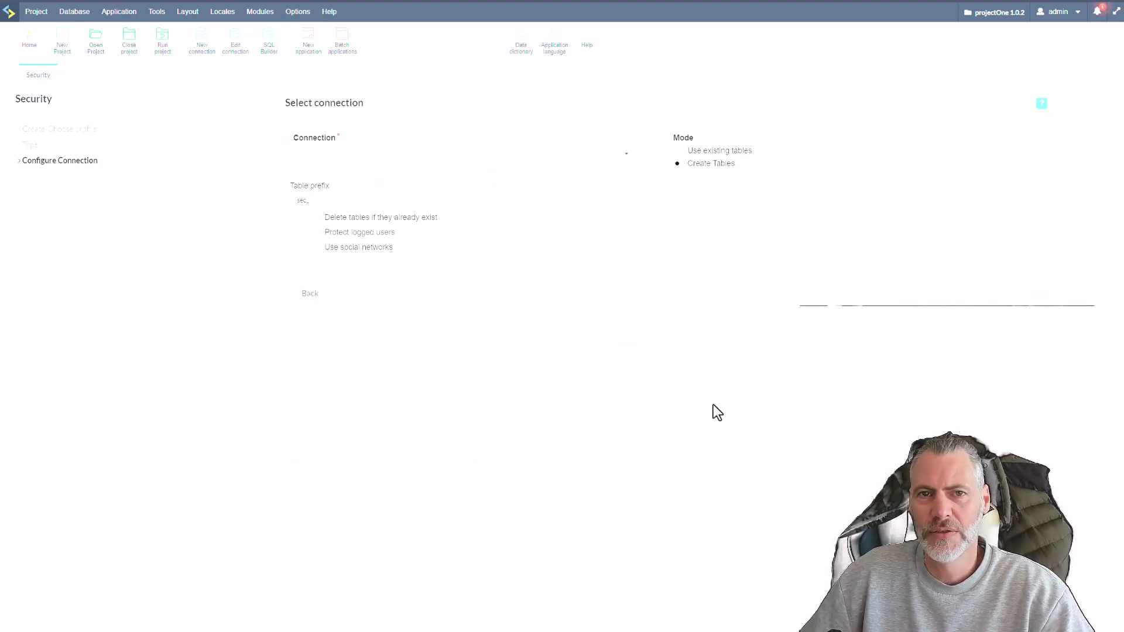
{"action": "left_click", "coordinate": [583, 159]}
{"action": "left_click", "coordinate": [342, 175]}
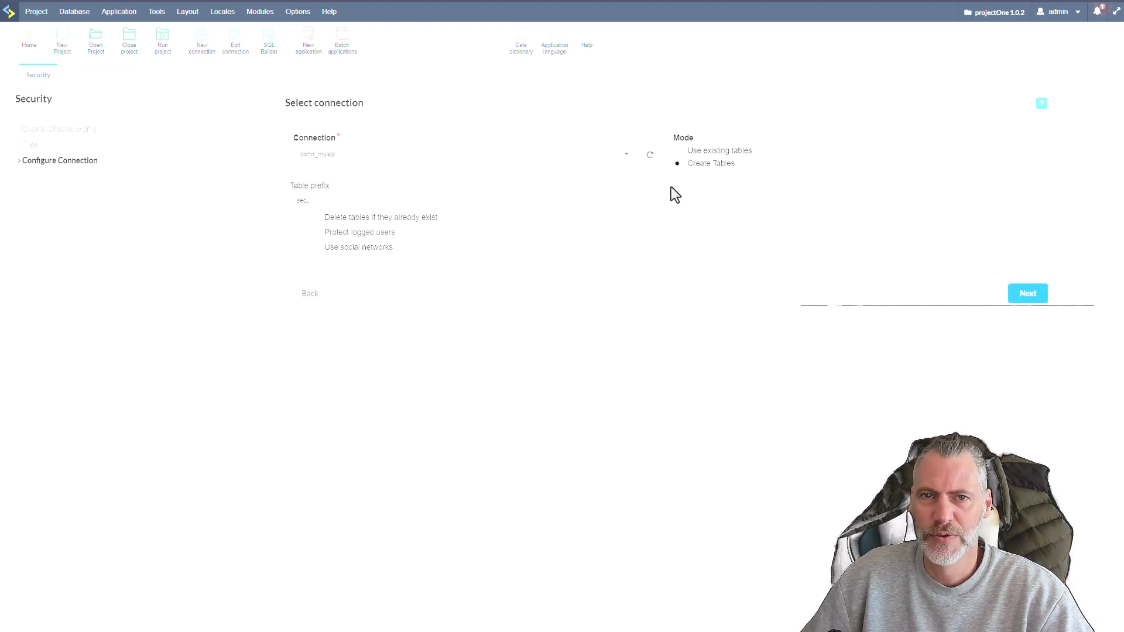
{"action": "left_click", "coordinate": [680, 152]}
{"action": "left_click", "coordinate": [1025, 296]}
{"action": "left_click", "coordinate": [617, 185]}
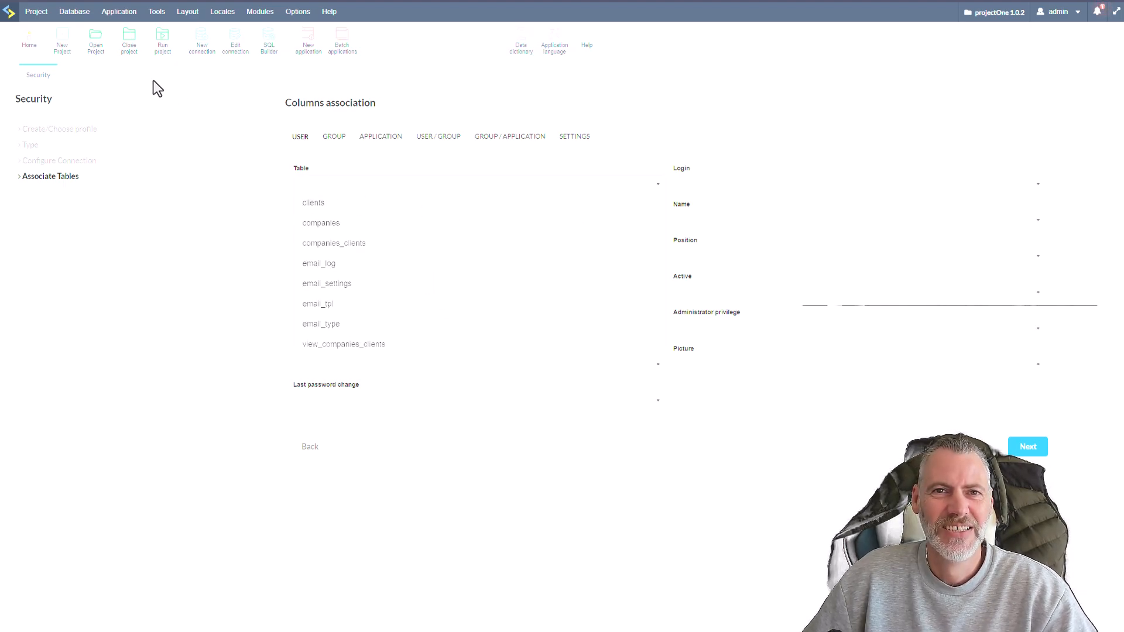
Open conn_mysql in Database Builder to check that project_one contains the security tables, and close it again.
{"action": "left_click", "coordinate": [31, 41]}
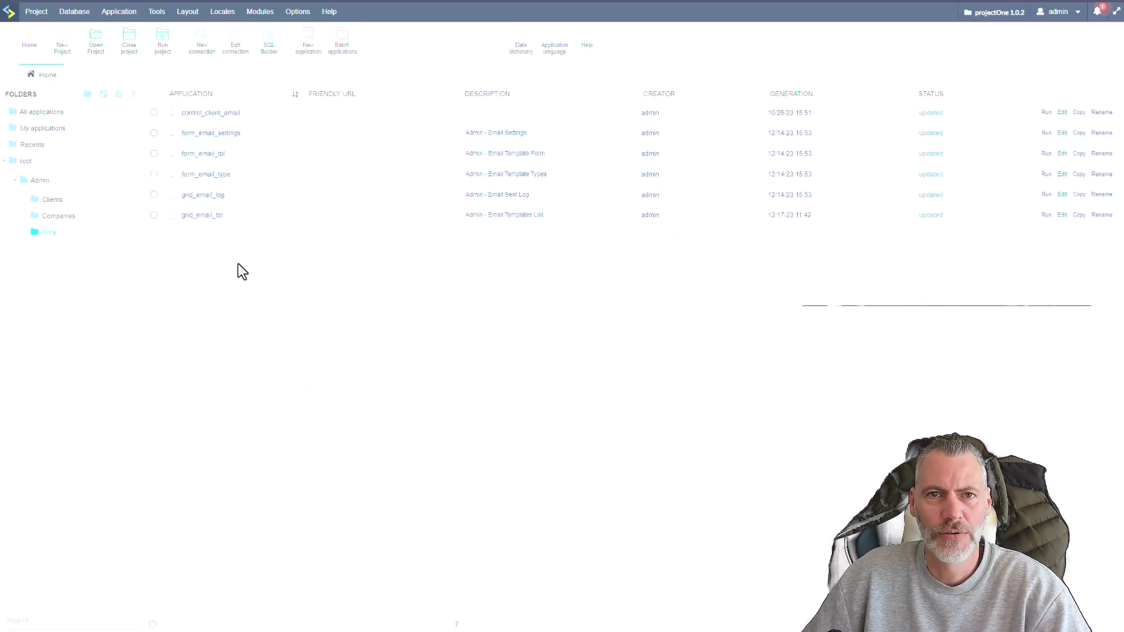
{"action": "left_click", "coordinate": [83, 18]}
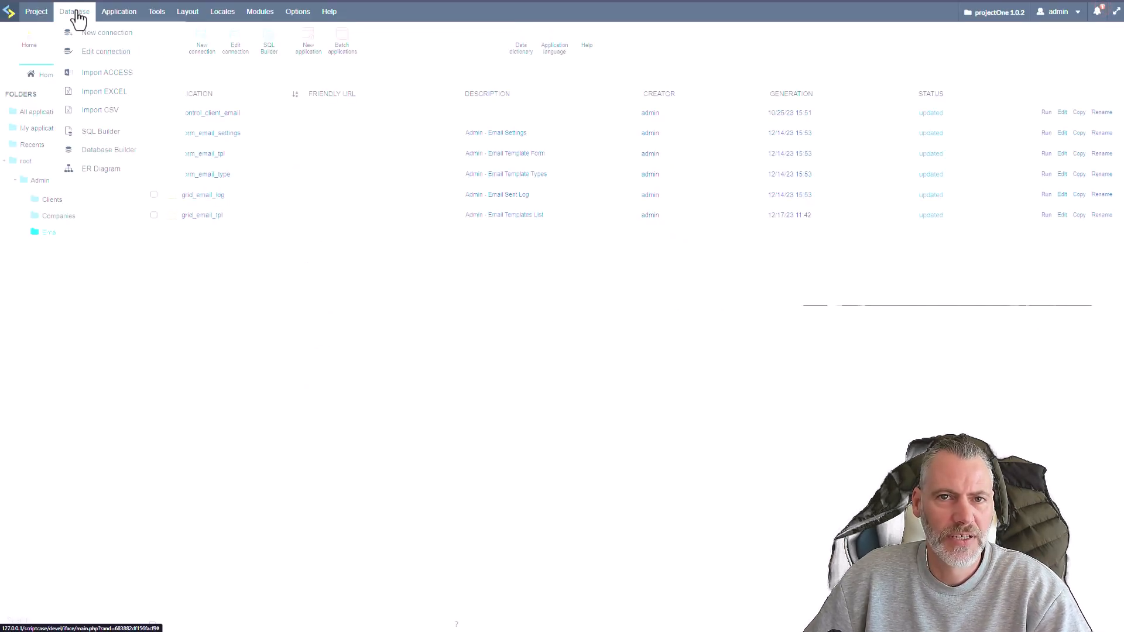
{"action": "left_click", "coordinate": [110, 152]}
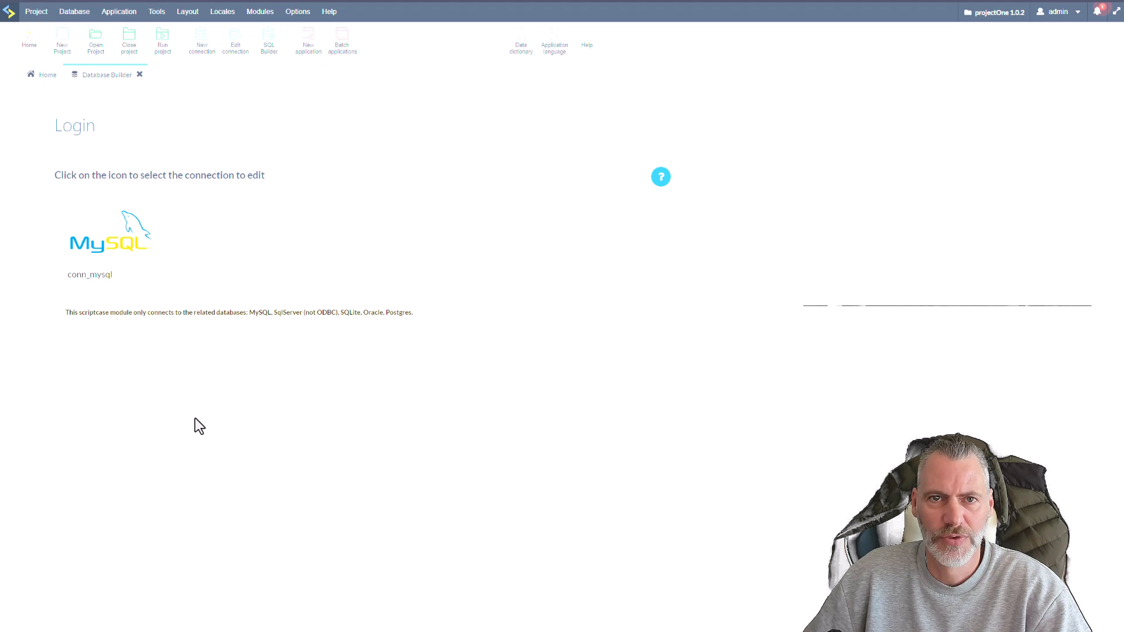
{"action": "left_click", "coordinate": [114, 241]}
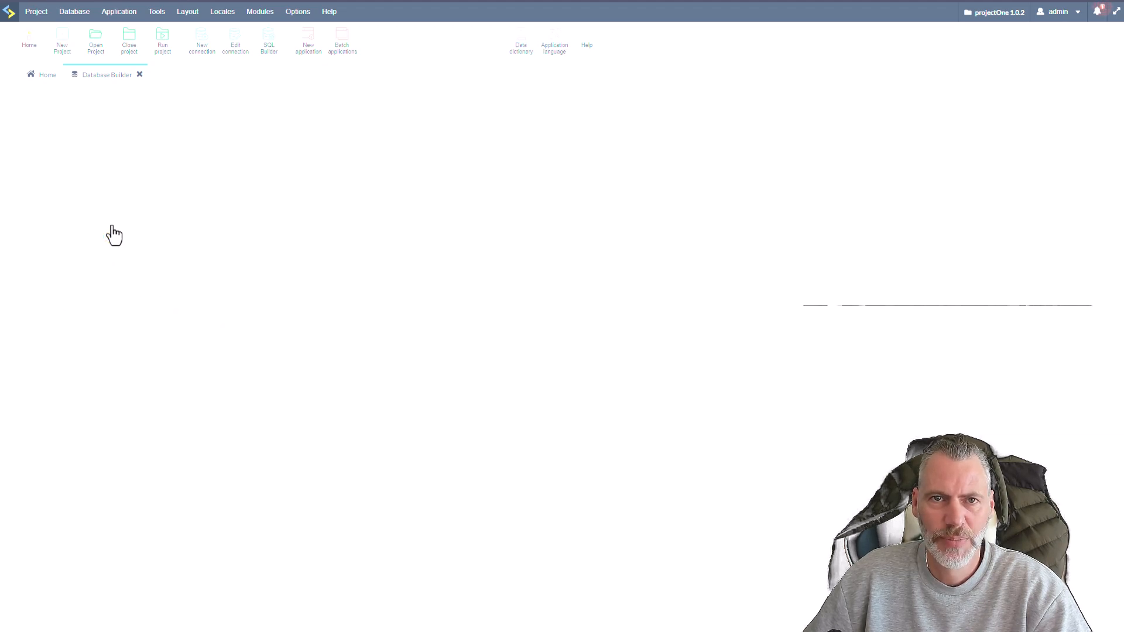
{"action": "left_click", "coordinate": [140, 75]}
{"action": "left_click", "coordinate": [36, 13]}
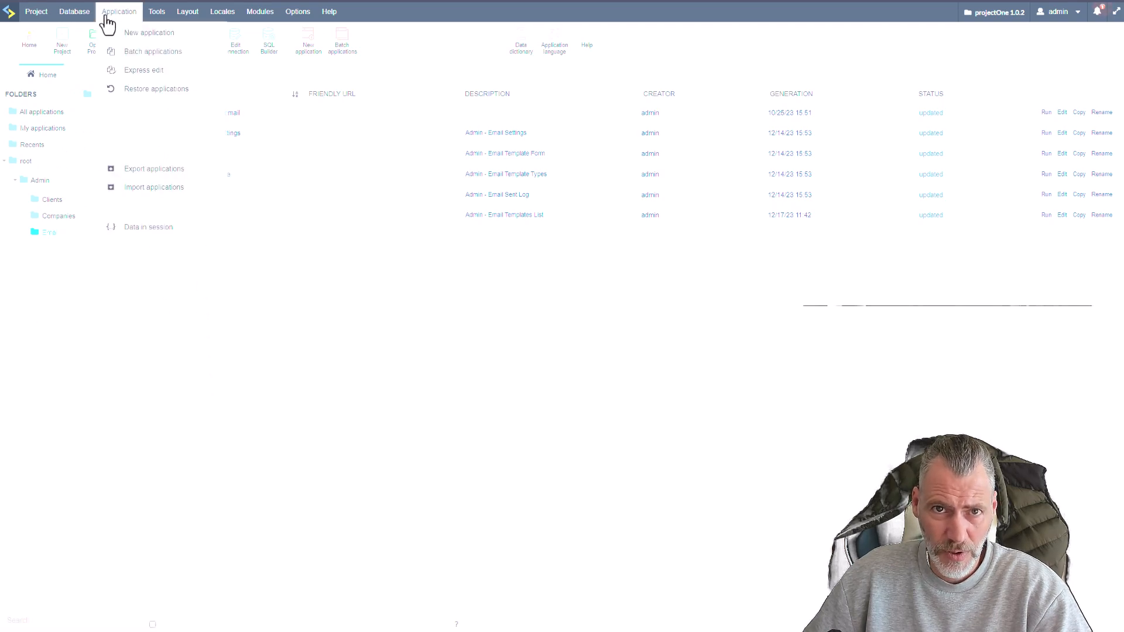
{"action": "left_click", "coordinate": [74, 13]}
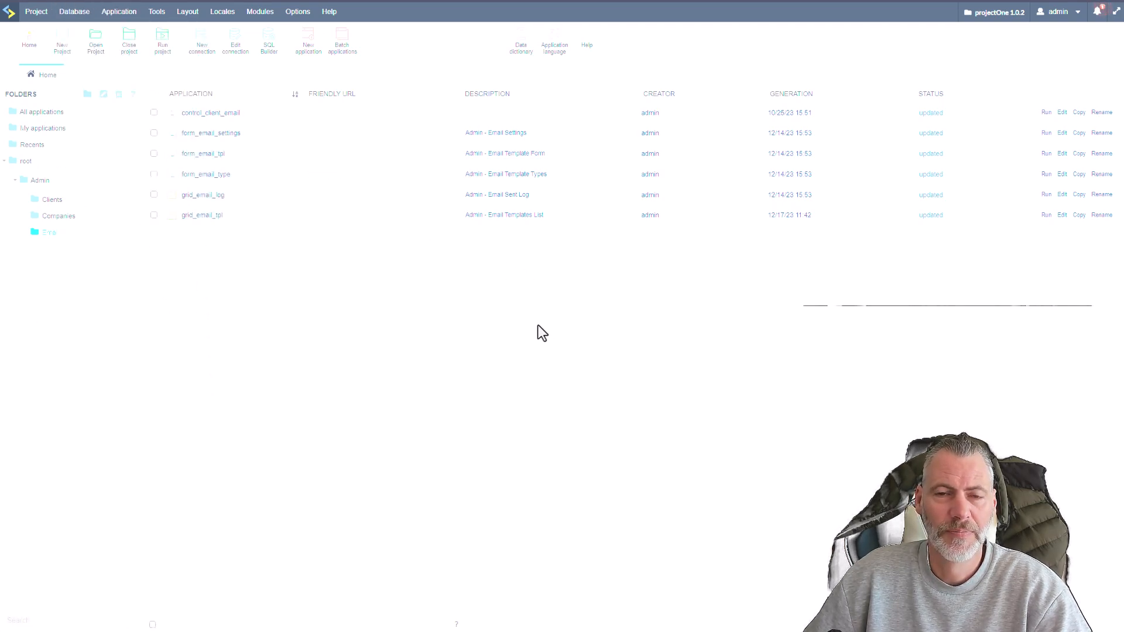
{"action": "left_click", "coordinate": [121, 10]}
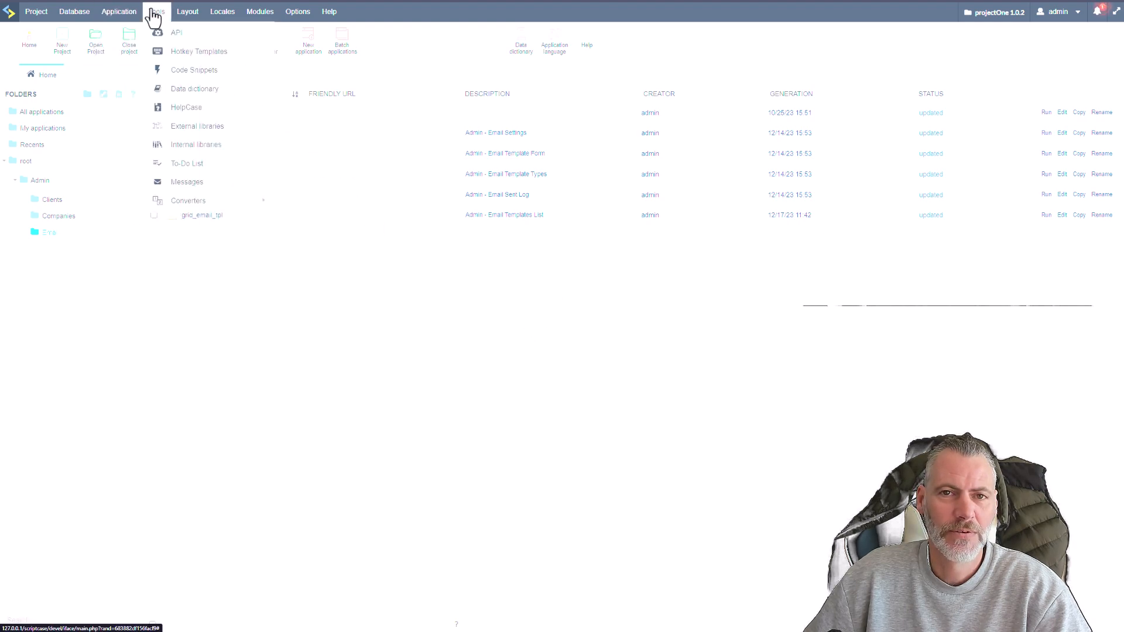
{"action": "mouse_move", "coordinate": [234, 19]}
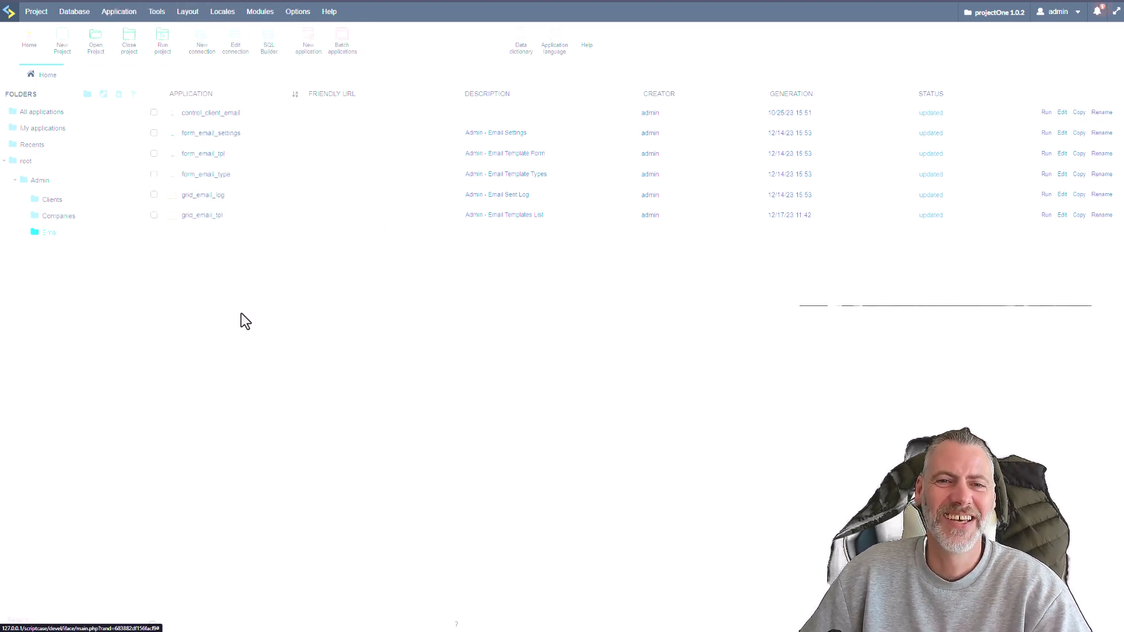
{"action": "mouse_move", "coordinate": [56, 22]}
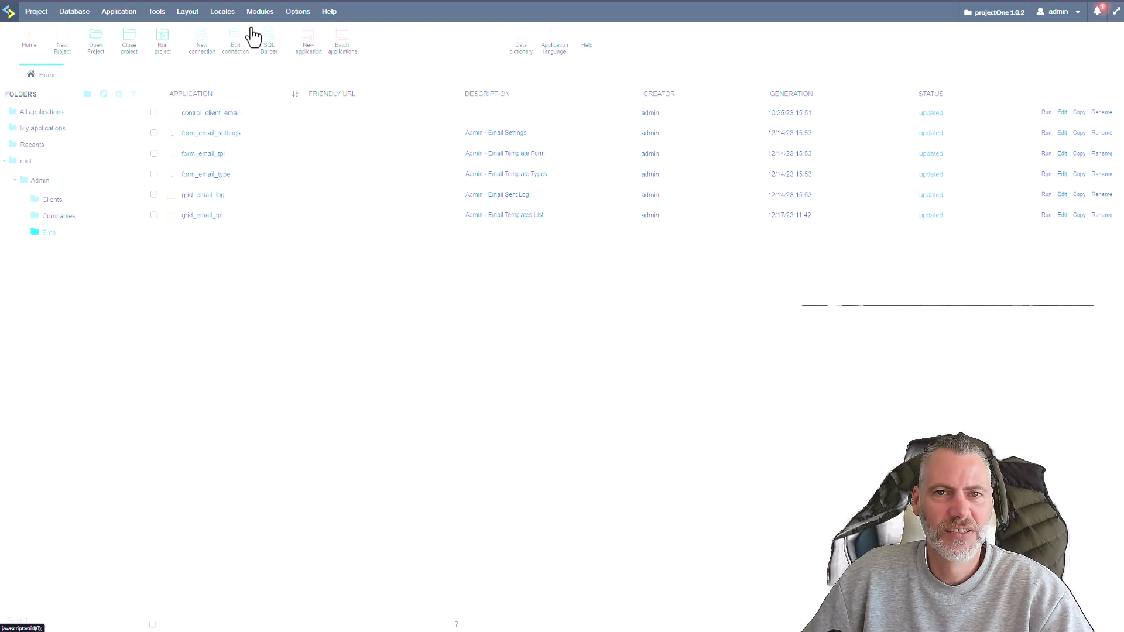
Create a Group security module on the conn_mysql connection, refresh the connection and set the mode to Use existing tables.
{"action": "left_click", "coordinate": [271, 33]}
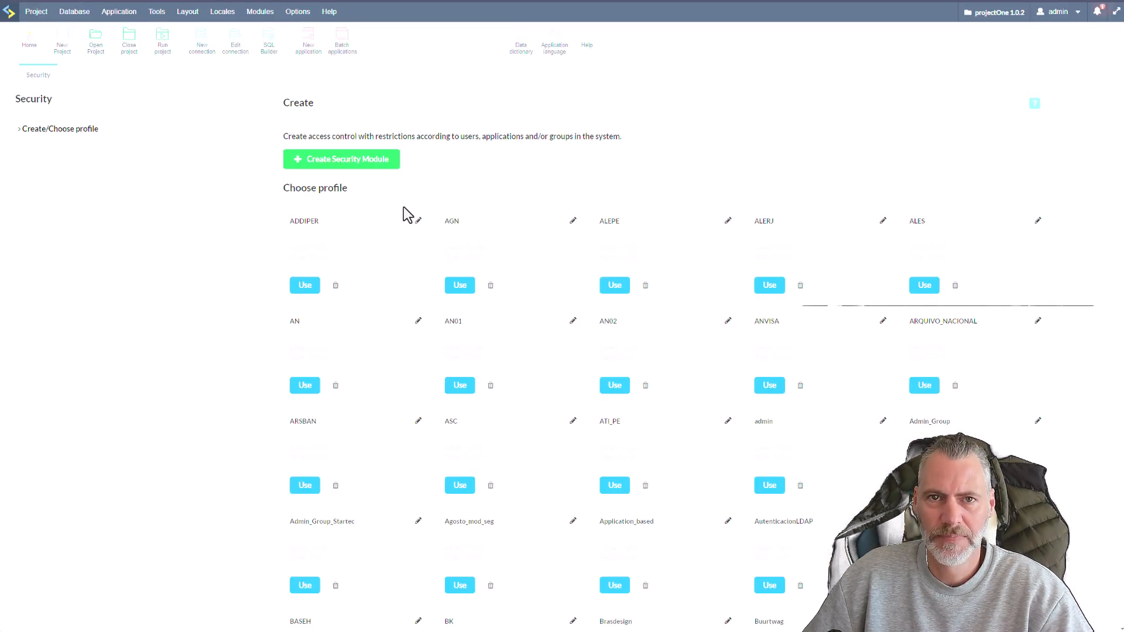
{"action": "left_click", "coordinate": [345, 167]}
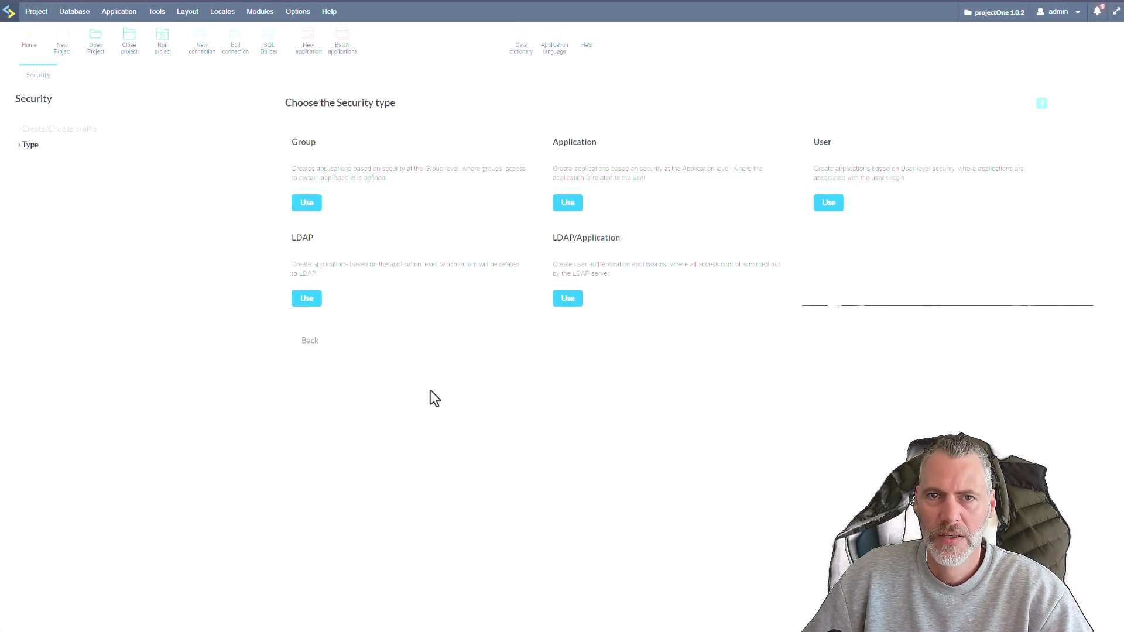
{"action": "left_click", "coordinate": [304, 201]}
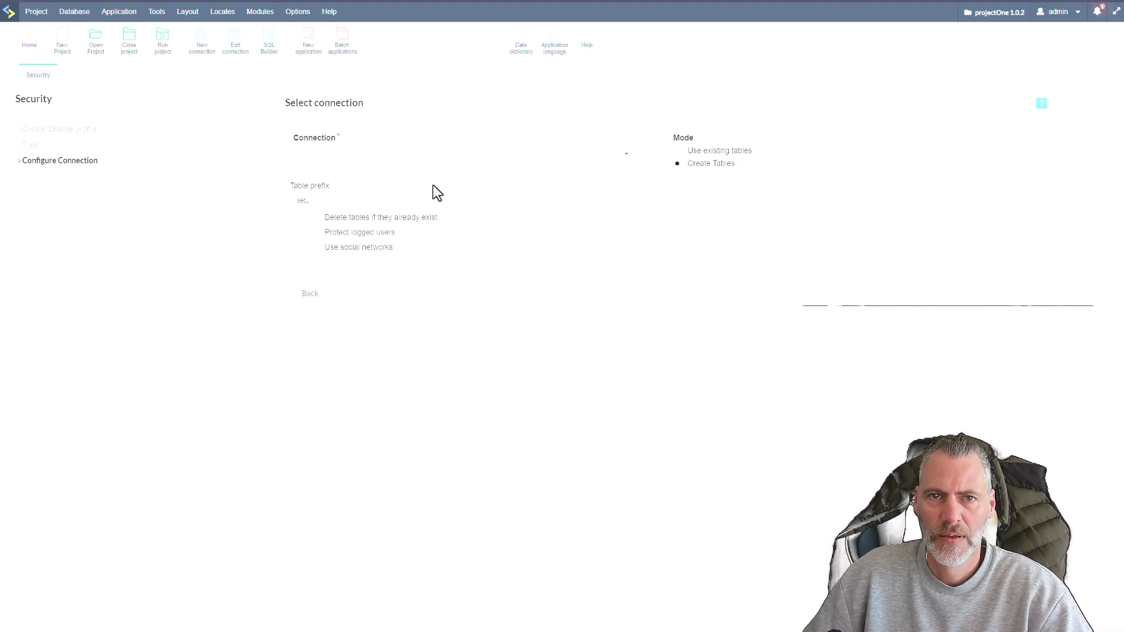
{"action": "left_click", "coordinate": [548, 175]}
{"action": "left_click", "coordinate": [648, 155]}
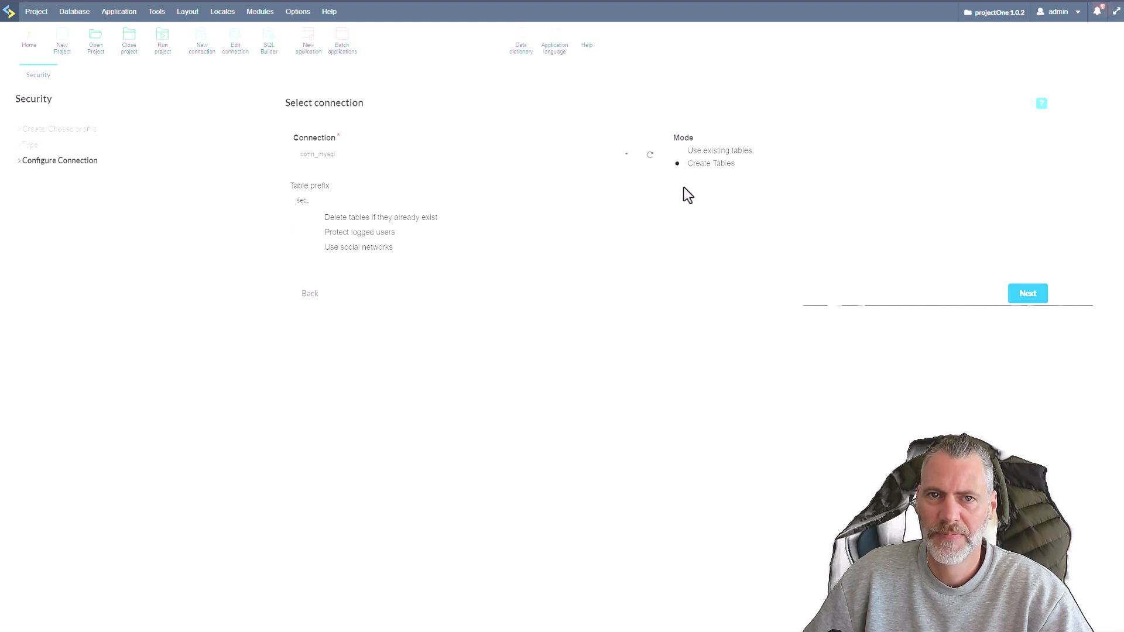
{"action": "left_click", "coordinate": [677, 151]}
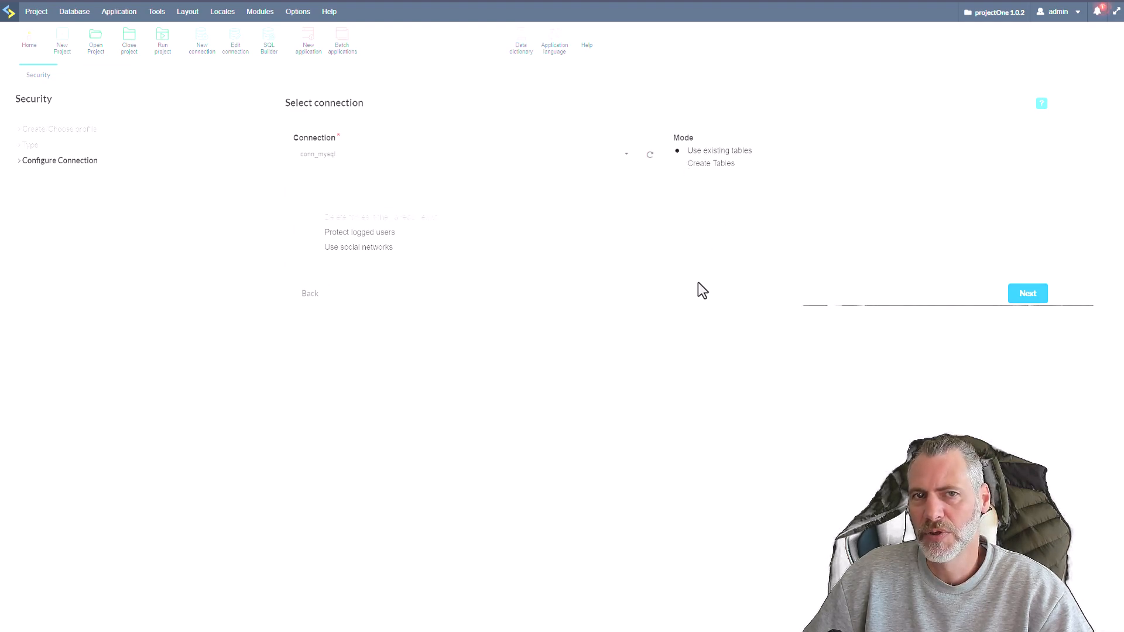
{"action": "left_click", "coordinate": [1024, 294]}
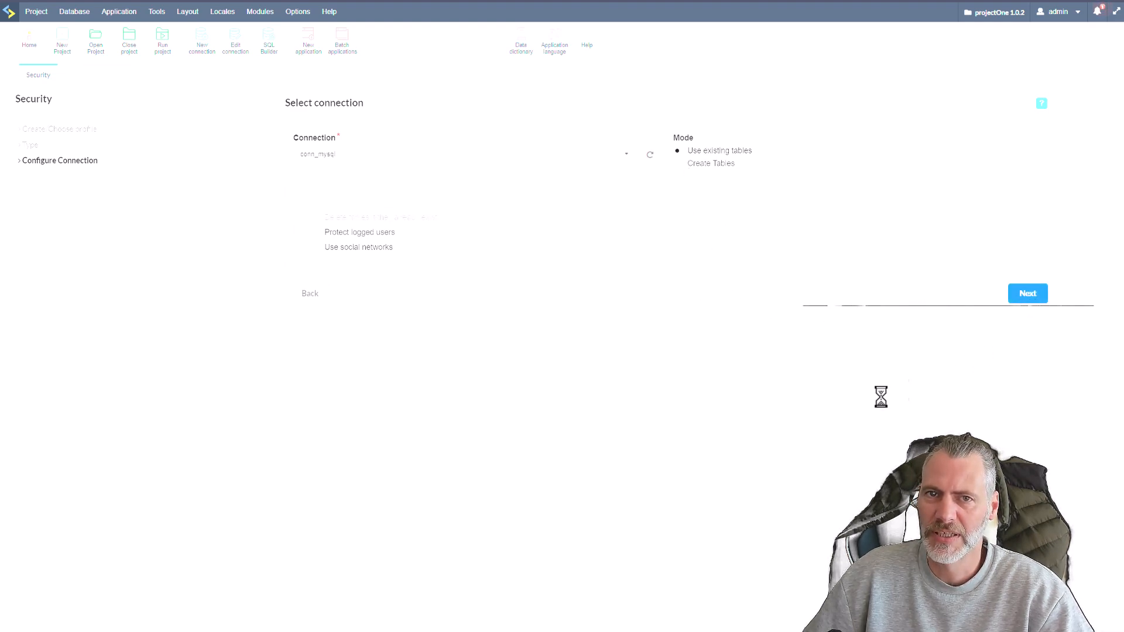
Associate the users with the sec_users table and map Login to its login column.
{"action": "left_click", "coordinate": [586, 185]}
{"action": "scroll", "coordinate": [456, 231], "scroll_direction": "down", "scroll_amount": 3}
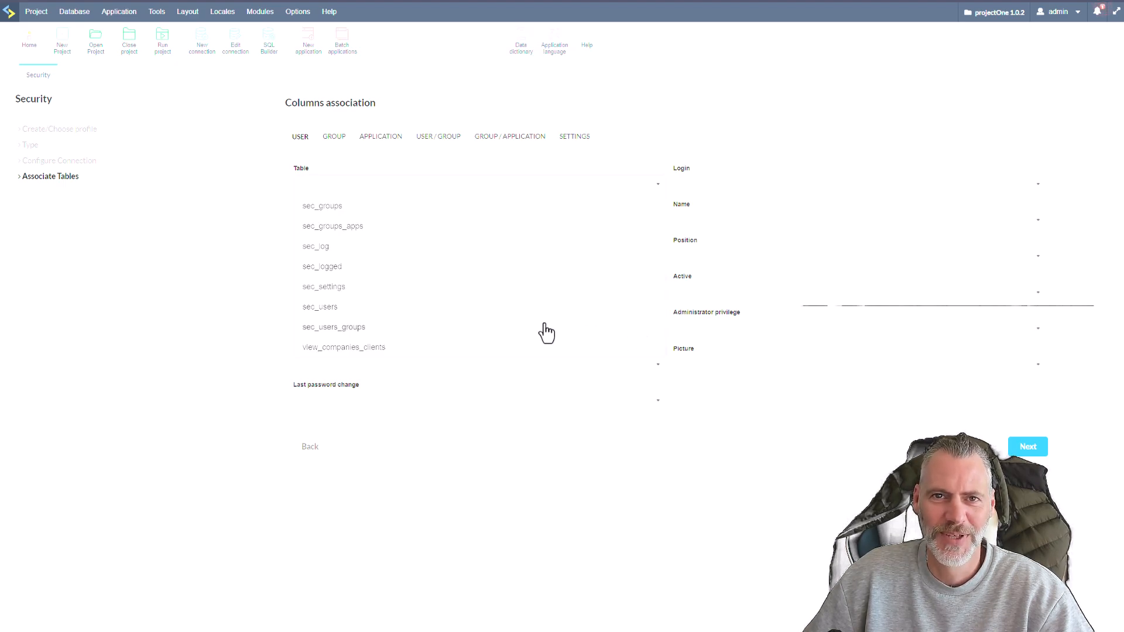
{"action": "left_click", "coordinate": [498, 310]}
{"action": "left_click", "coordinate": [712, 187]}
{"action": "left_click", "coordinate": [709, 205]}
Map the user fields Password to pswd, Name to name and Phone to phone.
{"action": "left_click", "coordinate": [460, 222]}
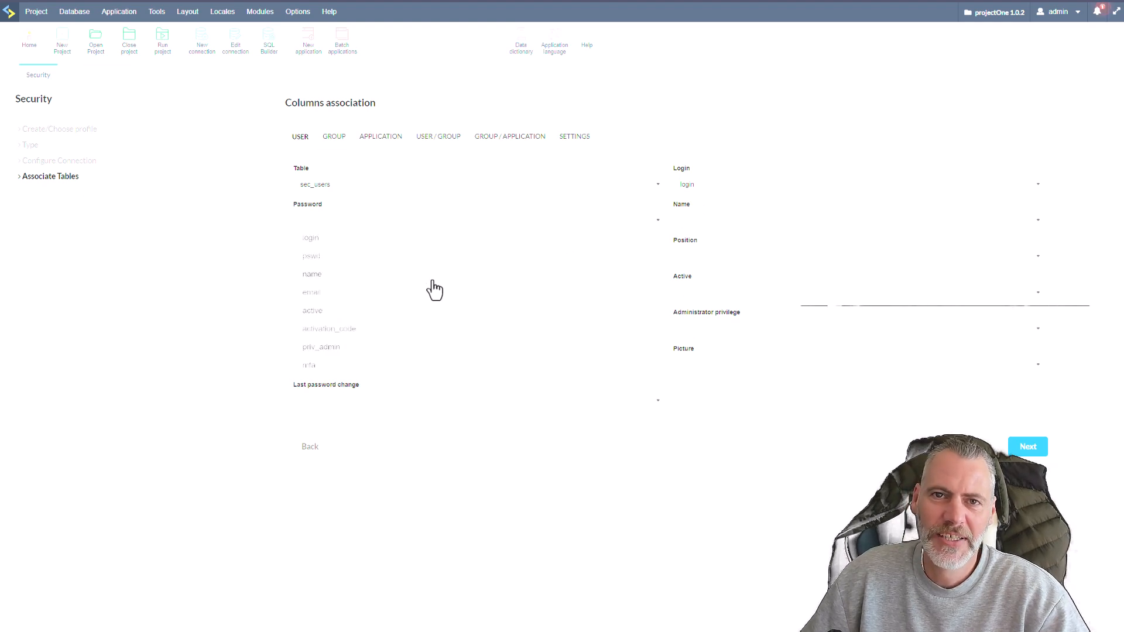
{"action": "left_click", "coordinate": [314, 260]}
{"action": "left_click", "coordinate": [725, 221]}
{"action": "left_click", "coordinate": [694, 280]}
{"action": "left_click", "coordinate": [322, 258]}
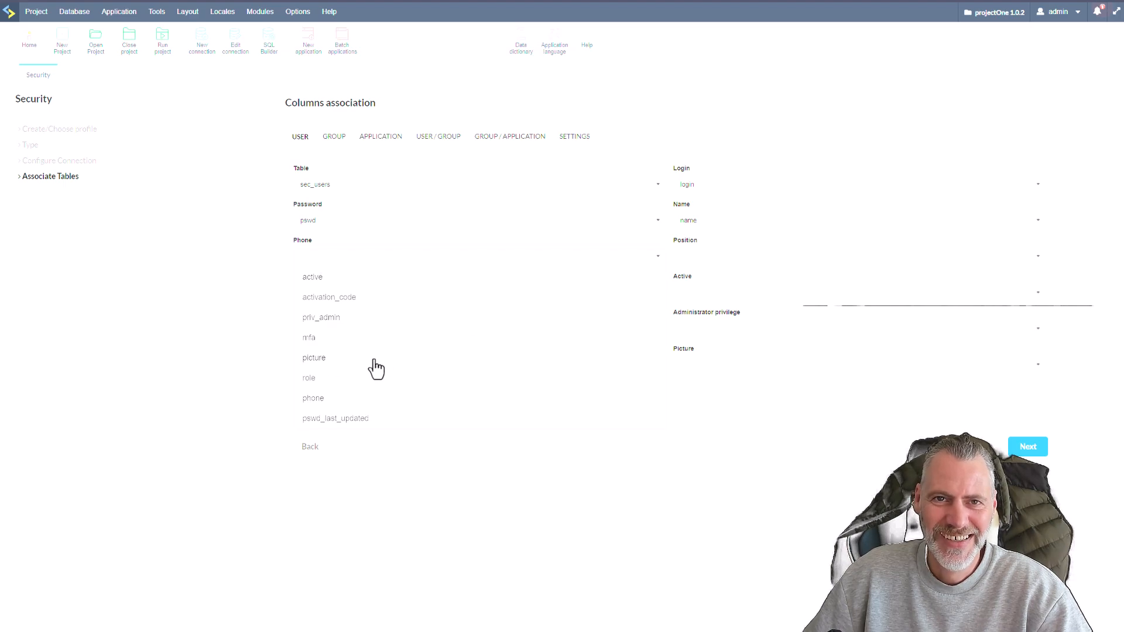
{"action": "left_click", "coordinate": [376, 400]}
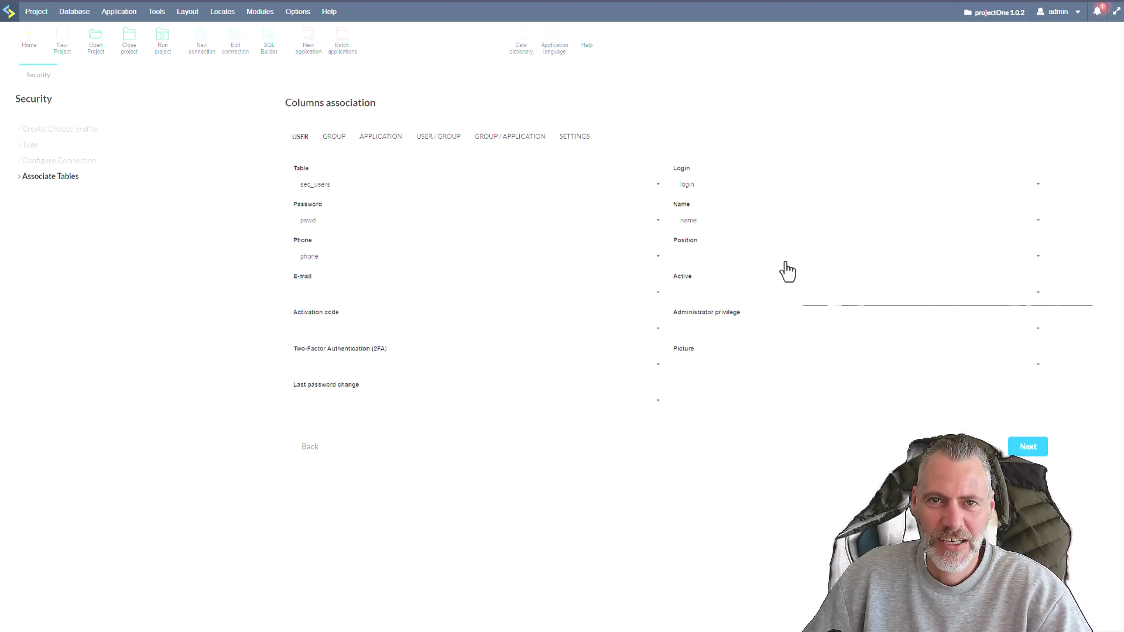
Map the user fields Position to the role column and E-mail to the email column.
{"action": "left_click", "coordinate": [692, 265]}
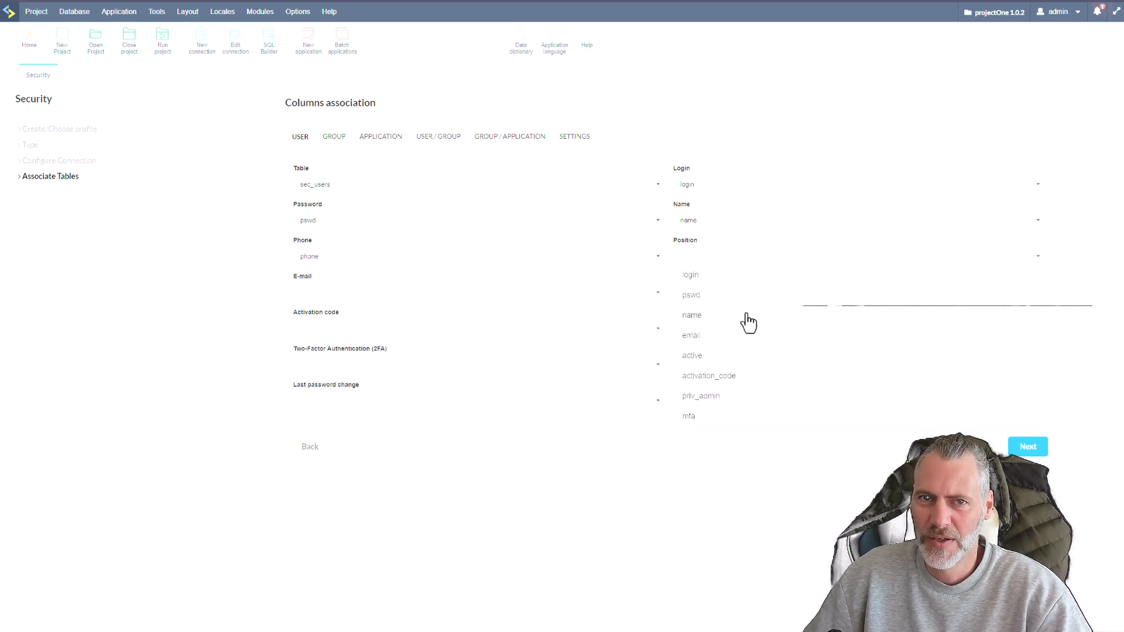
{"action": "scroll", "coordinate": [819, 362], "scroll_direction": "down", "scroll_amount": 2}
{"action": "left_click", "coordinate": [779, 378]}
{"action": "left_click", "coordinate": [409, 292]}
{"action": "left_click", "coordinate": [368, 378]}
Map the user fields Active to the active column and Administrator privilege to priv_admin.
{"action": "left_click", "coordinate": [720, 298]}
{"action": "scroll", "coordinate": [738, 380], "scroll_direction": "down", "scroll_amount": 2}
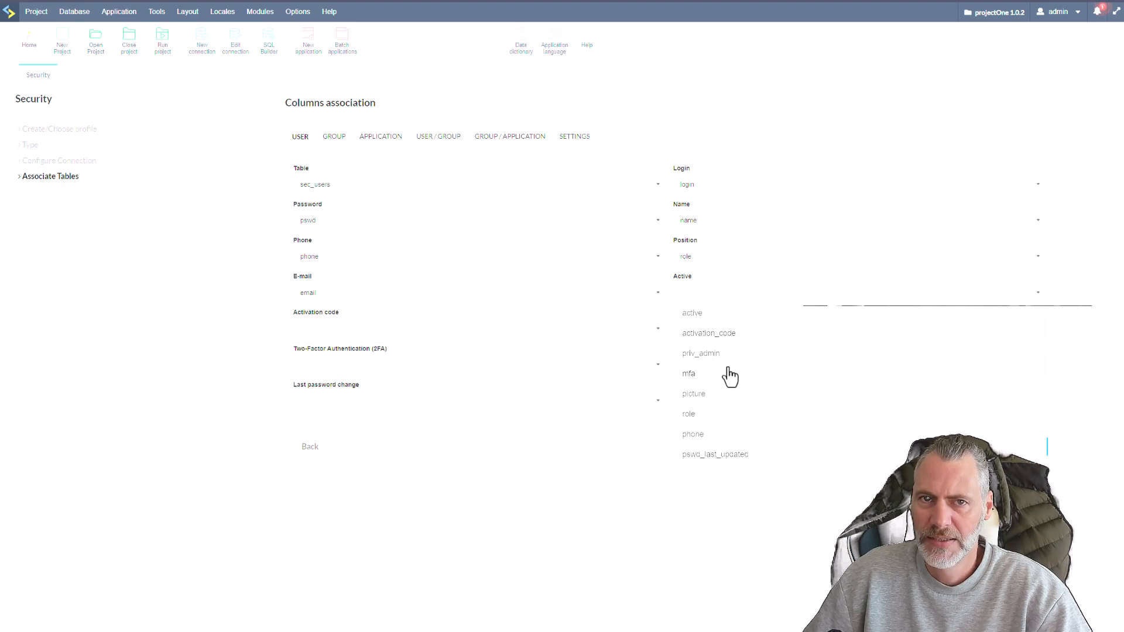
{"action": "left_click", "coordinate": [691, 307]}
{"action": "left_click", "coordinate": [709, 334]}
{"action": "scroll", "coordinate": [745, 410], "scroll_direction": "down", "scroll_amount": 2}
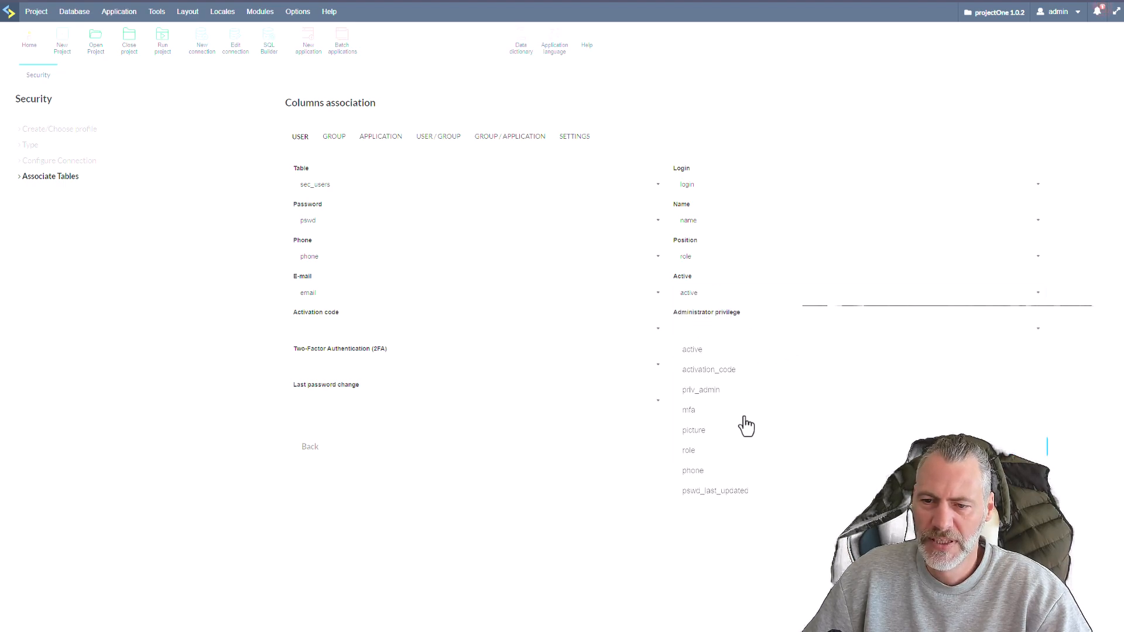
{"action": "left_click", "coordinate": [720, 390]}
Map the user fields Activation code to activation_code and Two-Factor Authentication (2FA) to mfa.
{"action": "left_click", "coordinate": [358, 330]}
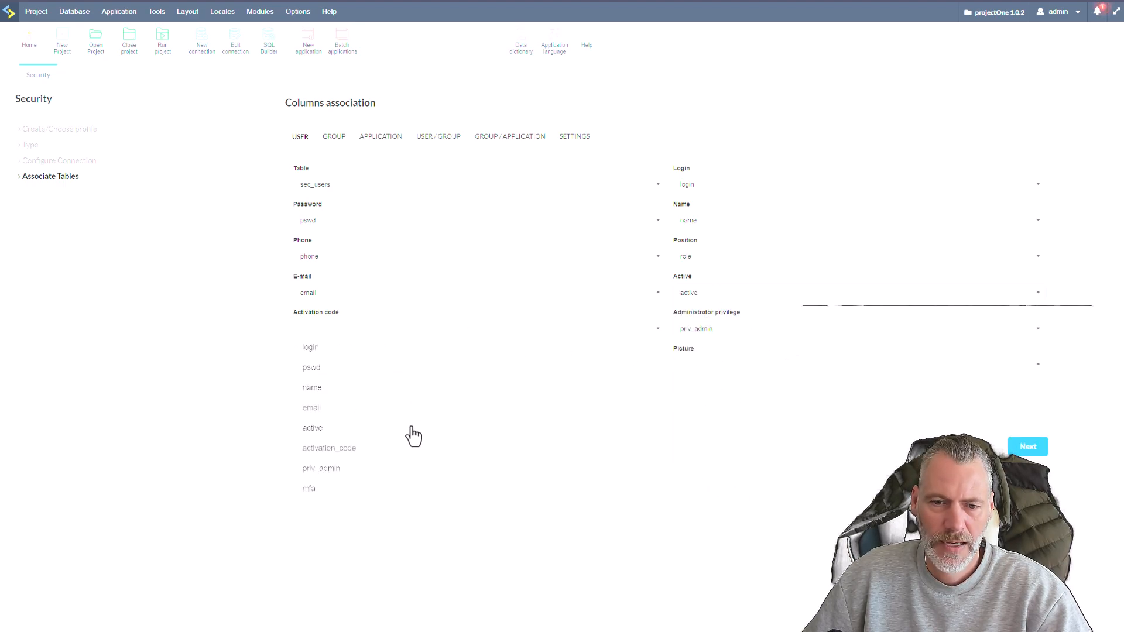
{"action": "left_click", "coordinate": [375, 449]}
{"action": "left_click", "coordinate": [393, 368]}
{"action": "scroll", "coordinate": [449, 439], "scroll_direction": "down", "scroll_amount": 2}
{"action": "left_click", "coordinate": [336, 450]}
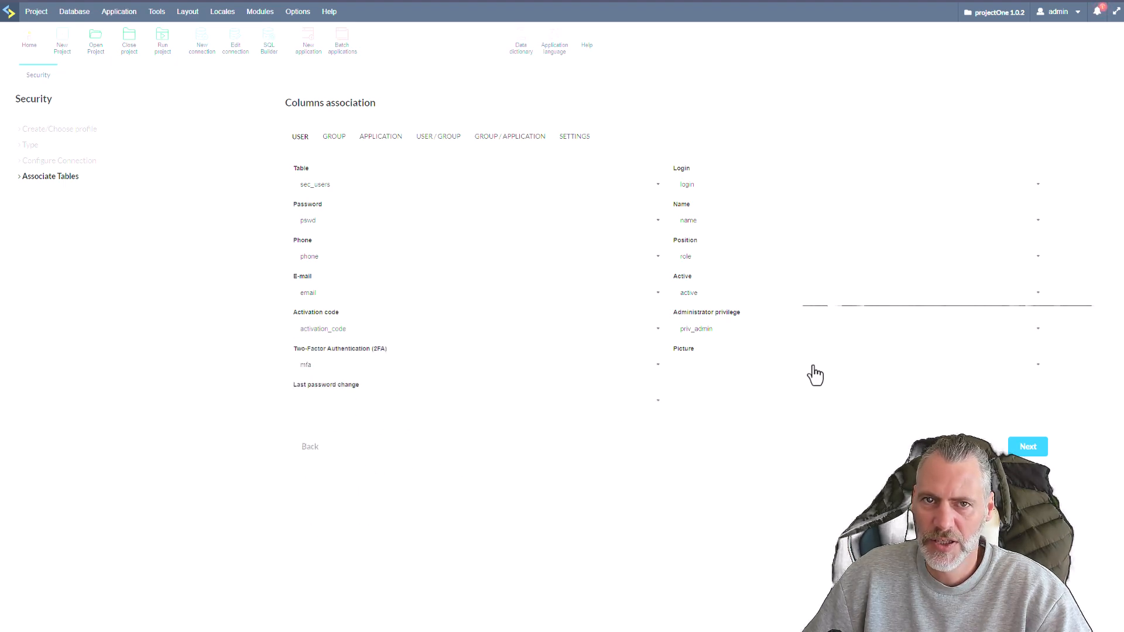
Map the user fields Picture to the picture column and Last password change to pswd_last_updated.
{"action": "left_click", "coordinate": [722, 368]}
{"action": "left_click", "coordinate": [736, 468]}
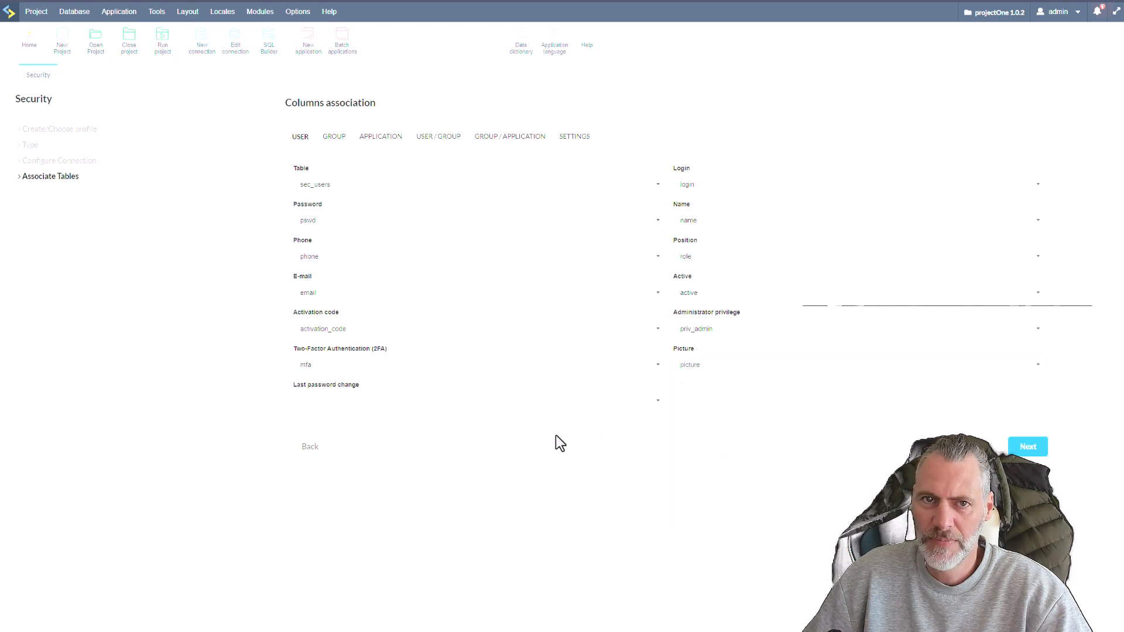
{"action": "left_click", "coordinate": [381, 410]}
{"action": "scroll", "coordinate": [414, 512], "scroll_direction": "down", "scroll_amount": 3}
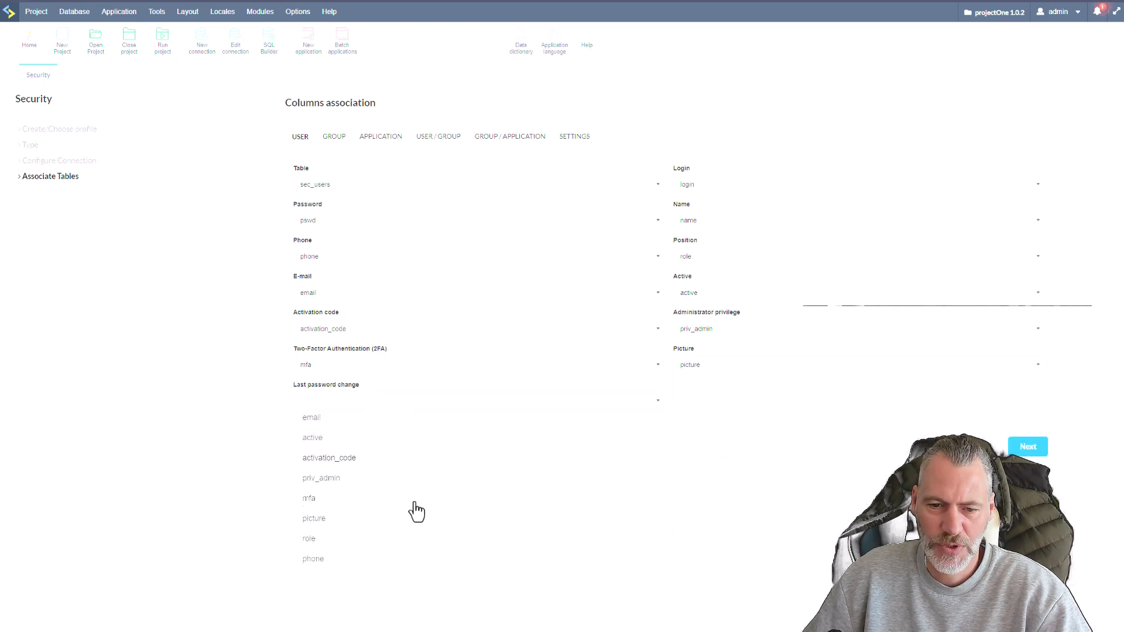
{"action": "left_click", "coordinate": [467, 563]}
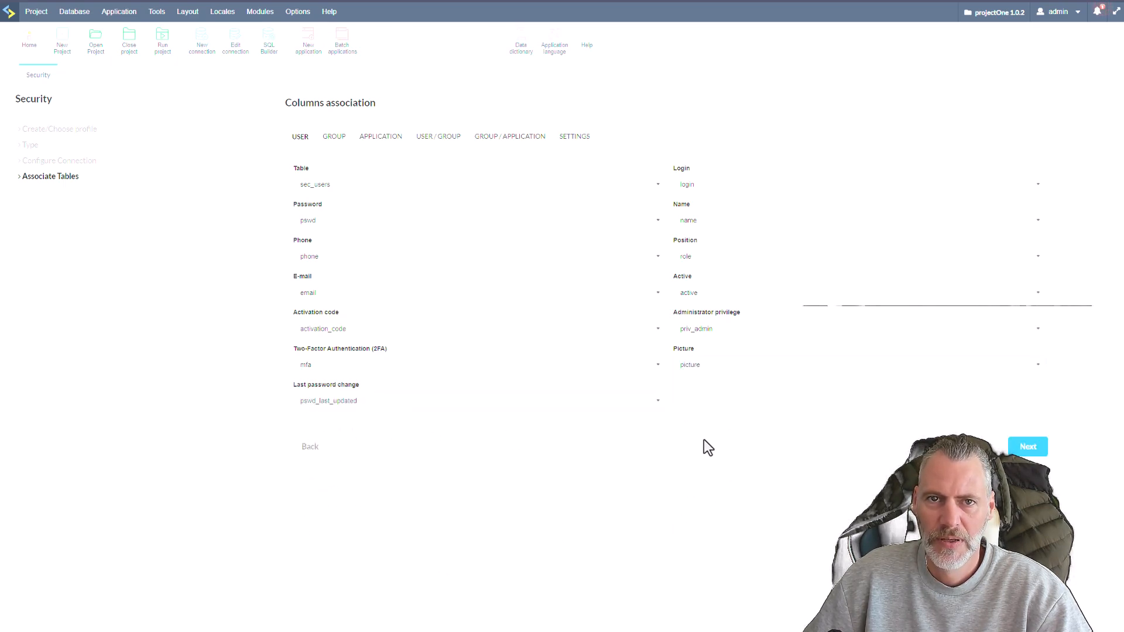
Associate the groups with the sec_groups table, mapping ID to group_id and Description to description.
{"action": "left_click", "coordinate": [333, 138]}
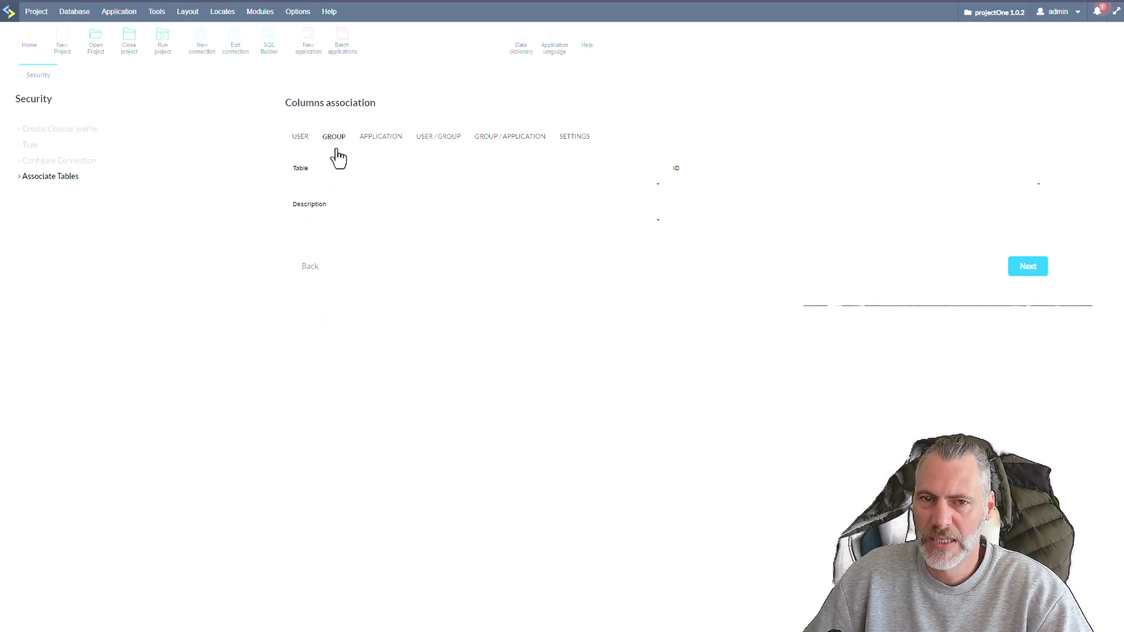
{"action": "left_click", "coordinate": [361, 199]}
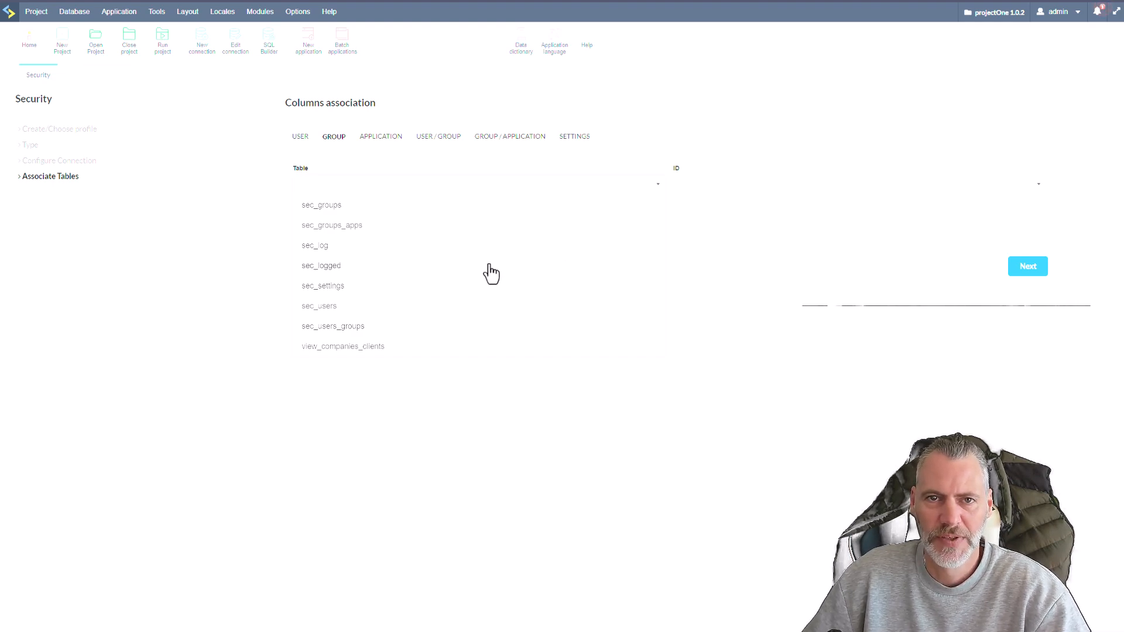
{"action": "left_click", "coordinate": [334, 206]}
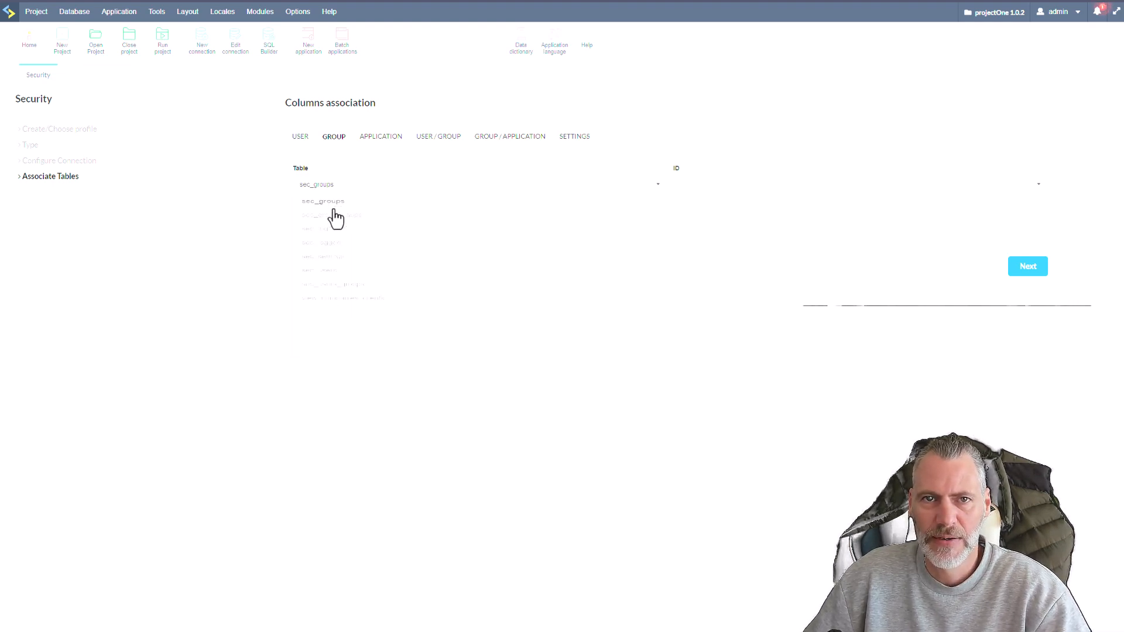
{"action": "left_click", "coordinate": [804, 185]}
{"action": "left_click", "coordinate": [705, 203]}
{"action": "left_click", "coordinate": [600, 219]}
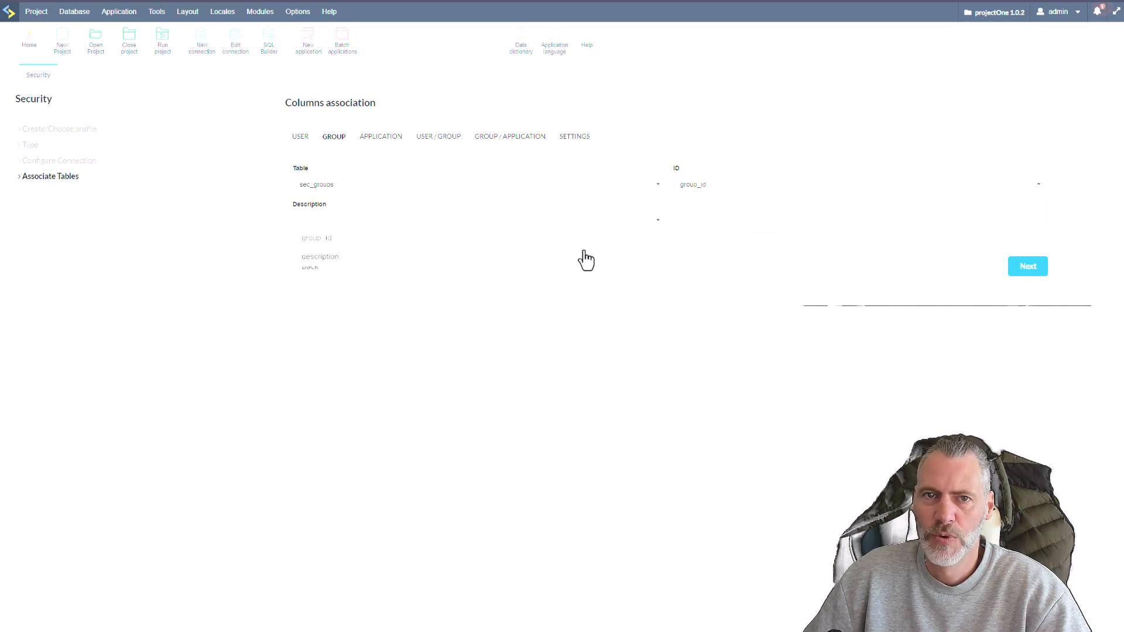
{"action": "left_click", "coordinate": [441, 263]}
Associate the applications with their security table.
{"action": "left_click", "coordinate": [380, 137]}
{"action": "left_click", "coordinate": [376, 188]}
{"action": "scroll", "coordinate": [502, 251], "scroll_direction": "down", "scroll_amount": 3}
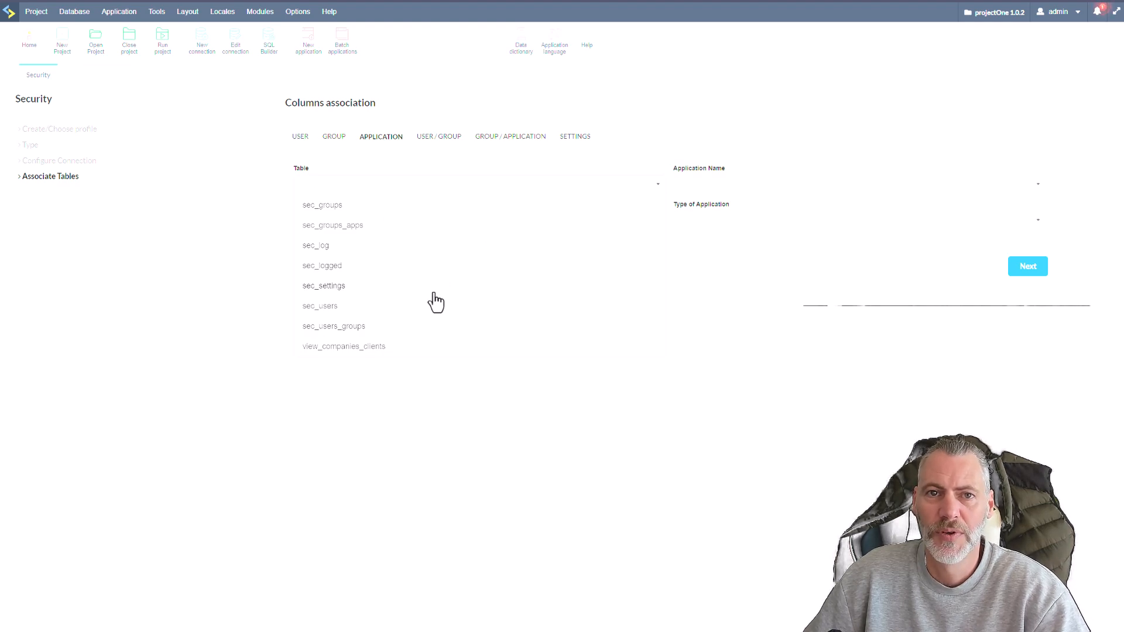
{"action": "scroll", "coordinate": [436, 302], "scroll_direction": "up", "scroll_amount": 2}
{"action": "scroll", "coordinate": [436, 303], "scroll_direction": "down", "scroll_amount": 2}
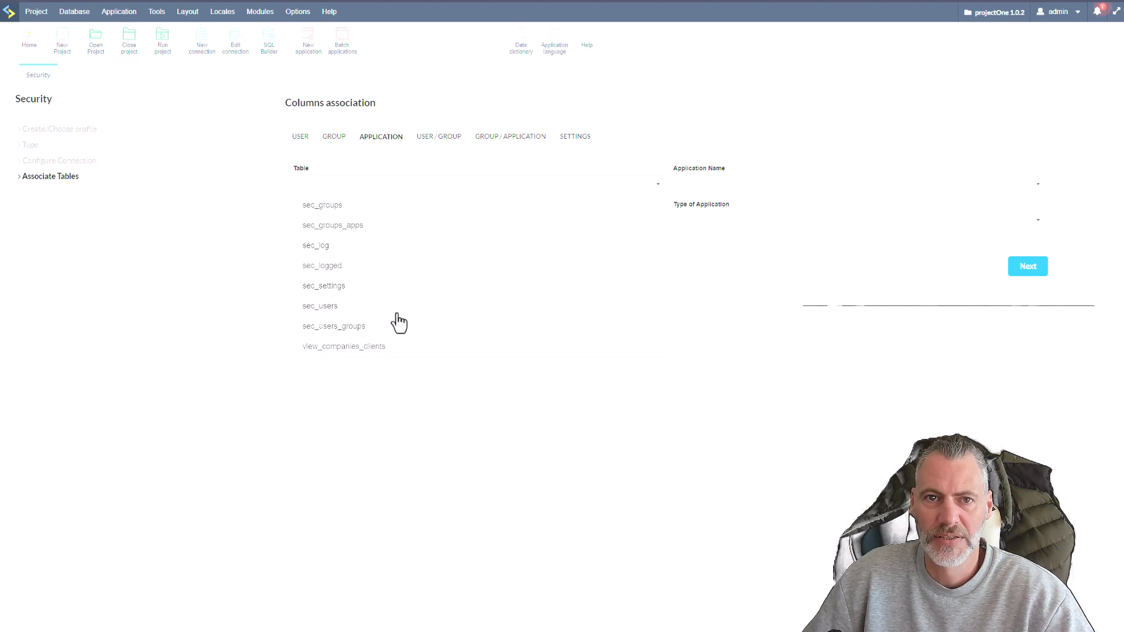
{"action": "scroll", "coordinate": [381, 298], "scroll_direction": "up", "scroll_amount": 2}
{"action": "left_click", "coordinate": [321, 273]}
Map Application Name, Type of Application and the remaining application field to their matching columns.
{"action": "left_click", "coordinate": [726, 184]}
{"action": "left_click", "coordinate": [701, 204]}
{"action": "left_click", "coordinate": [475, 228]}
{"action": "left_click", "coordinate": [350, 279]}
{"action": "left_click", "coordinate": [784, 226]}
{"action": "left_click", "coordinate": [694, 261]}
Associate the user/group relation with the sec_users_groups table, mapping Login to login and Group Code to group_id.
{"action": "left_click", "coordinate": [439, 139]}
{"action": "left_click", "coordinate": [369, 189]}
{"action": "scroll", "coordinate": [469, 275], "scroll_direction": "down", "scroll_amount": 3}
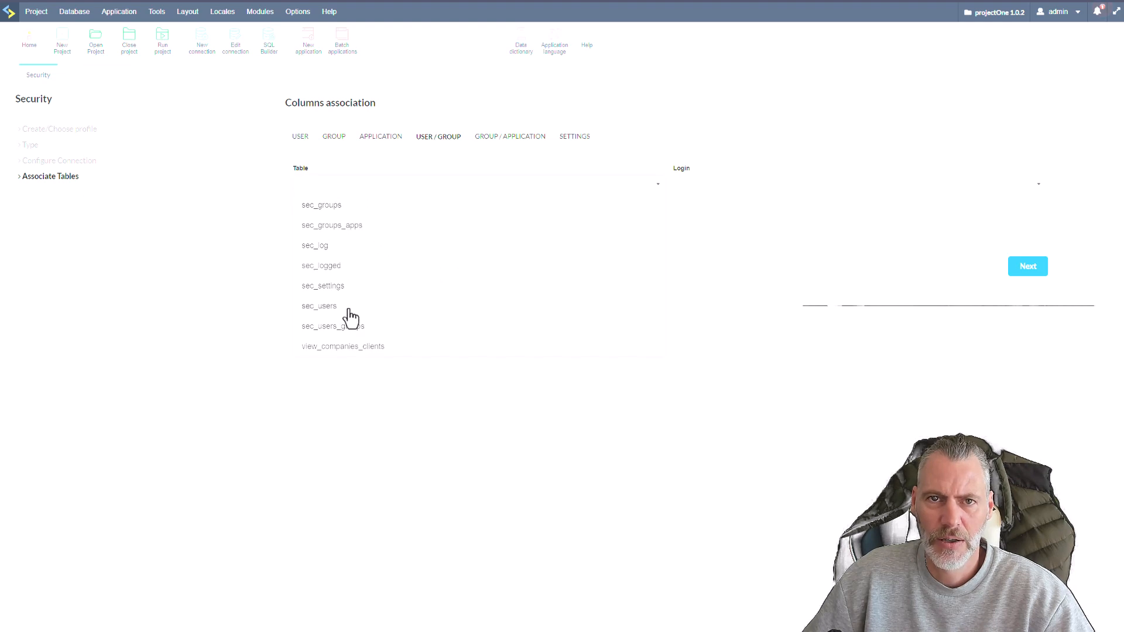
{"action": "left_click", "coordinate": [326, 328]}
{"action": "left_click", "coordinate": [701, 192]}
{"action": "left_click", "coordinate": [578, 220]}
{"action": "left_click", "coordinate": [540, 261]}
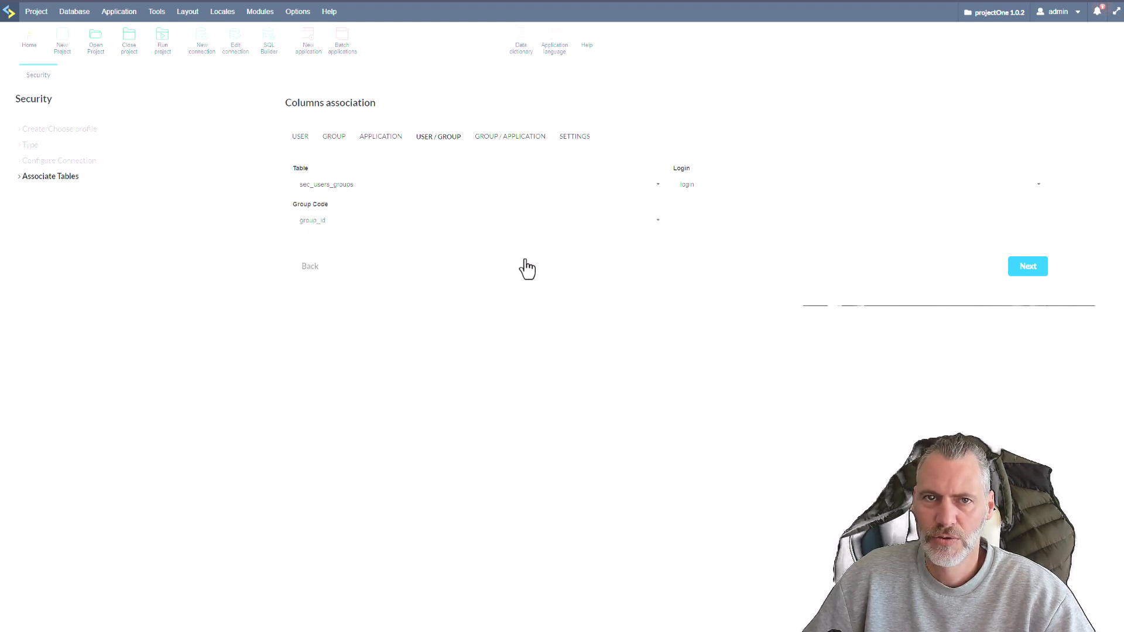
Associate the group/application relation with the sec_groups_apps table, mapping Group Code to group_id and Application Name to app_name.
{"action": "left_click", "coordinate": [496, 137]}
{"action": "left_click", "coordinate": [409, 189]}
{"action": "scroll", "coordinate": [512, 284], "scroll_direction": "down", "scroll_amount": 5}
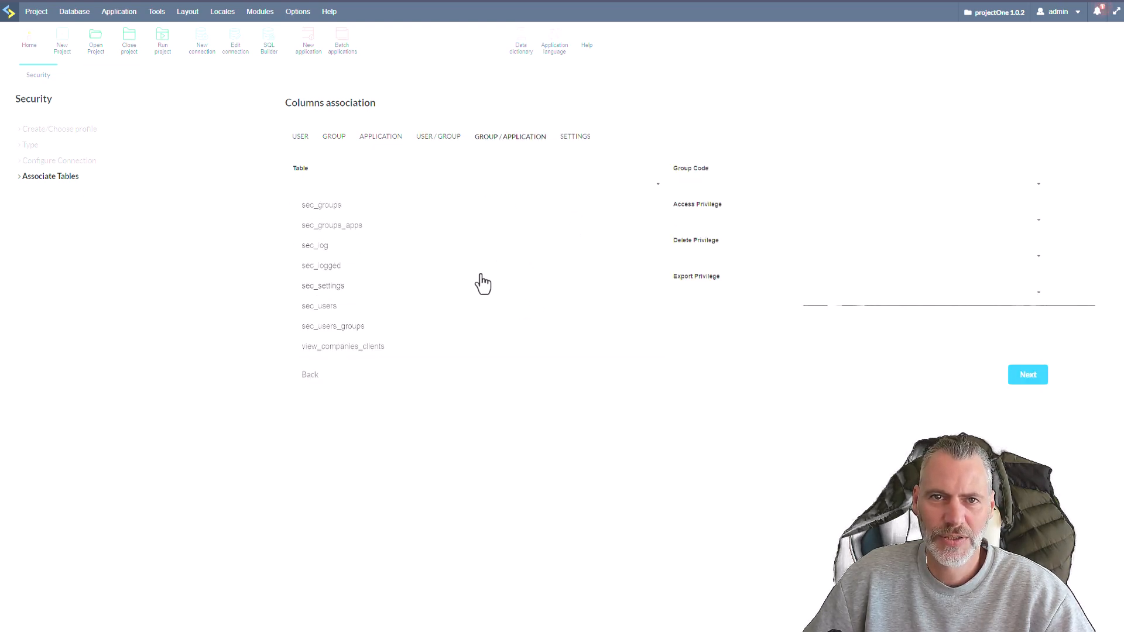
{"action": "left_click", "coordinate": [313, 226]}
{"action": "left_click", "coordinate": [722, 187]}
{"action": "left_click", "coordinate": [724, 201]}
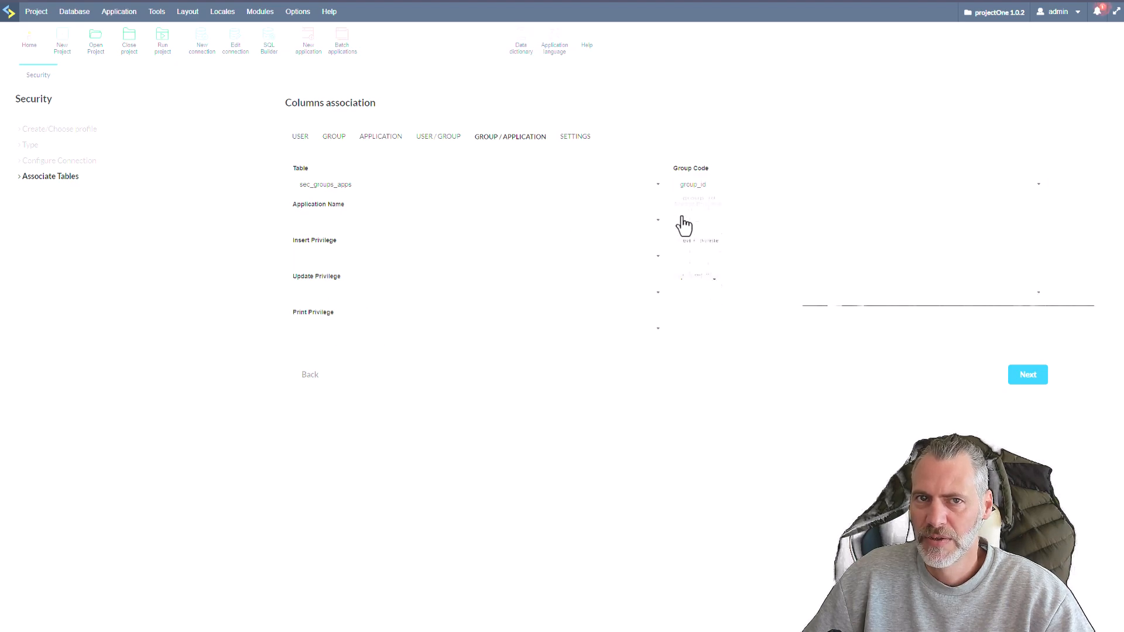
{"action": "left_click", "coordinate": [329, 221]}
{"action": "left_click", "coordinate": [349, 259]}
Map the group/application Access, Insert, Delete and Update privileges to priv_access, priv_insert, priv_delete and priv_update.
{"action": "left_click", "coordinate": [749, 223]}
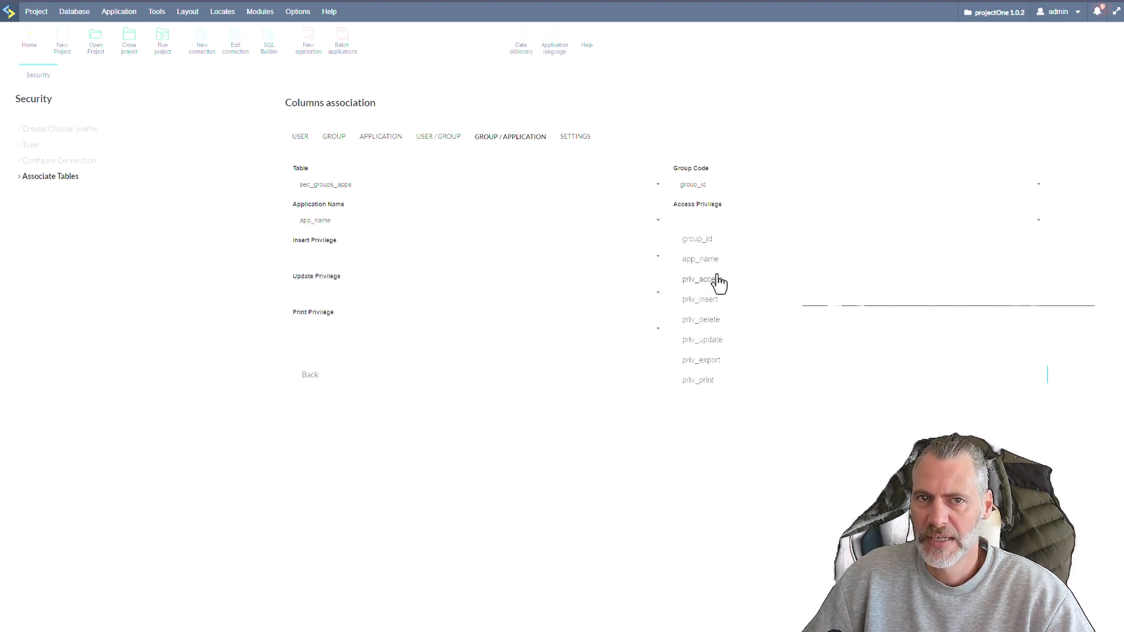
{"action": "left_click", "coordinate": [718, 281]}
{"action": "left_click", "coordinate": [377, 260]}
{"action": "left_click", "coordinate": [320, 339]}
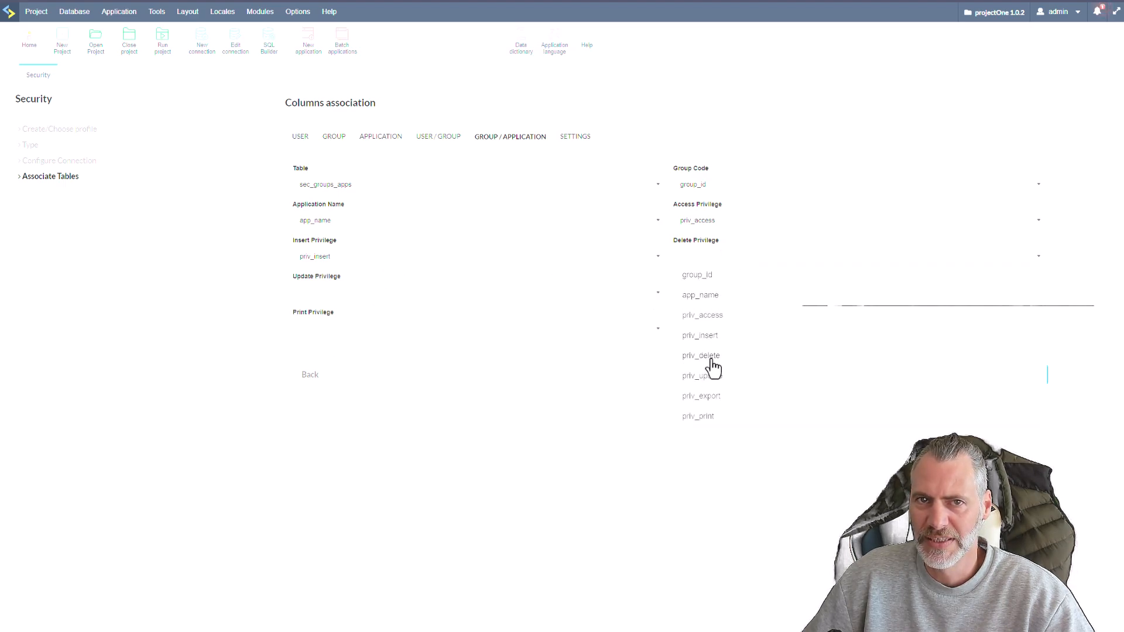
{"action": "left_click", "coordinate": [712, 360]}
{"action": "left_click", "coordinate": [343, 296]}
{"action": "left_click", "coordinate": [363, 401]}
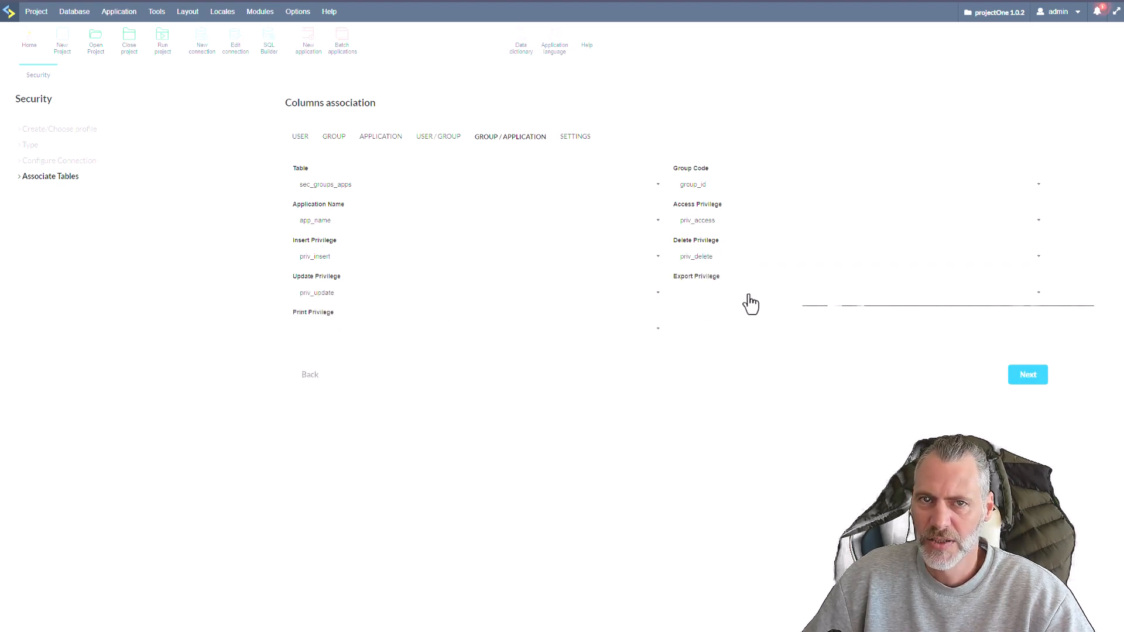
Map the group/application Export Privilege to priv_export and Print Privilege to priv_print.
{"action": "left_click", "coordinate": [751, 304]}
{"action": "left_click", "coordinate": [732, 431]}
{"action": "left_click", "coordinate": [367, 342]}
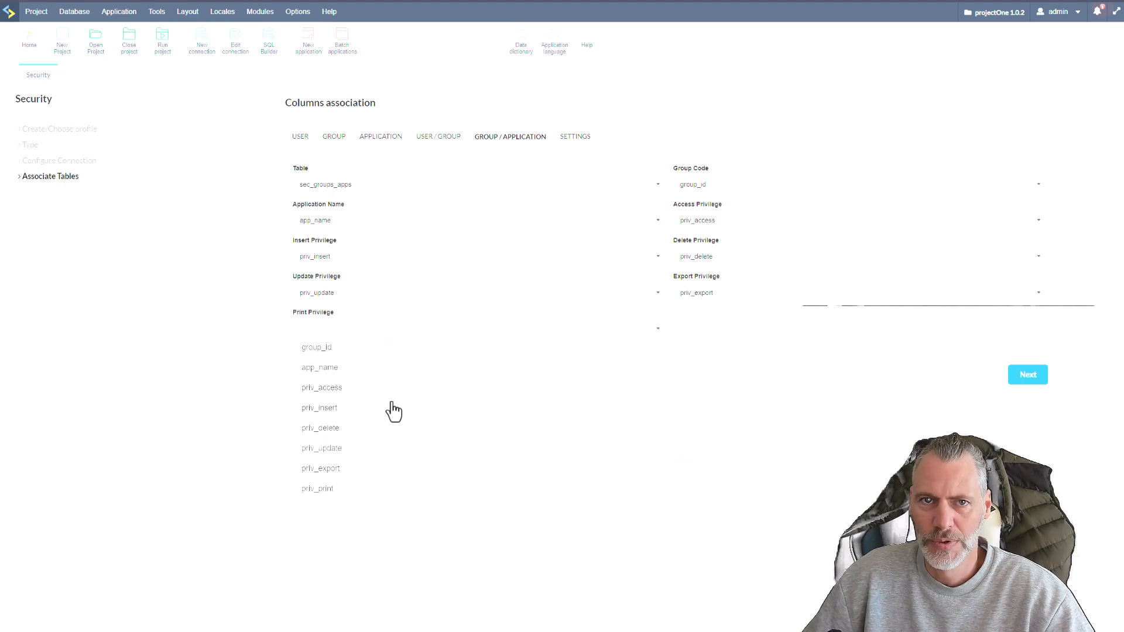
{"action": "left_click", "coordinate": [366, 489]}
Associate the settings with sec_settings, mapping Name to set_name and Value to set_value, and continue to the module configuration.
{"action": "left_click", "coordinate": [577, 138]}
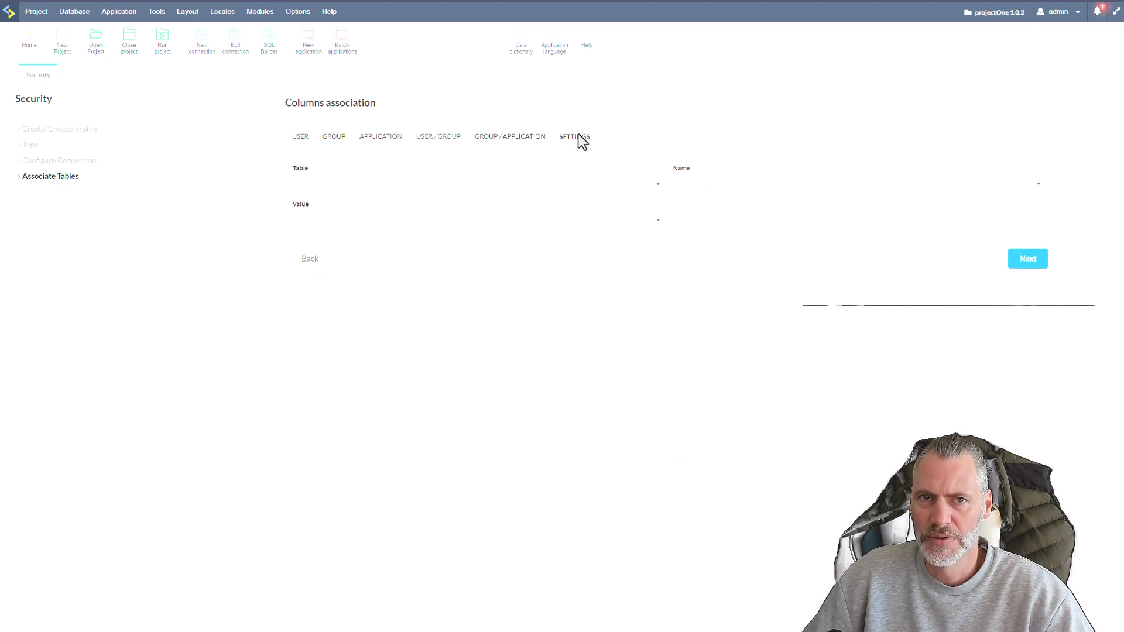
{"action": "left_click", "coordinate": [422, 199]}
{"action": "scroll", "coordinate": [484, 252], "scroll_direction": "down", "scroll_amount": 2}
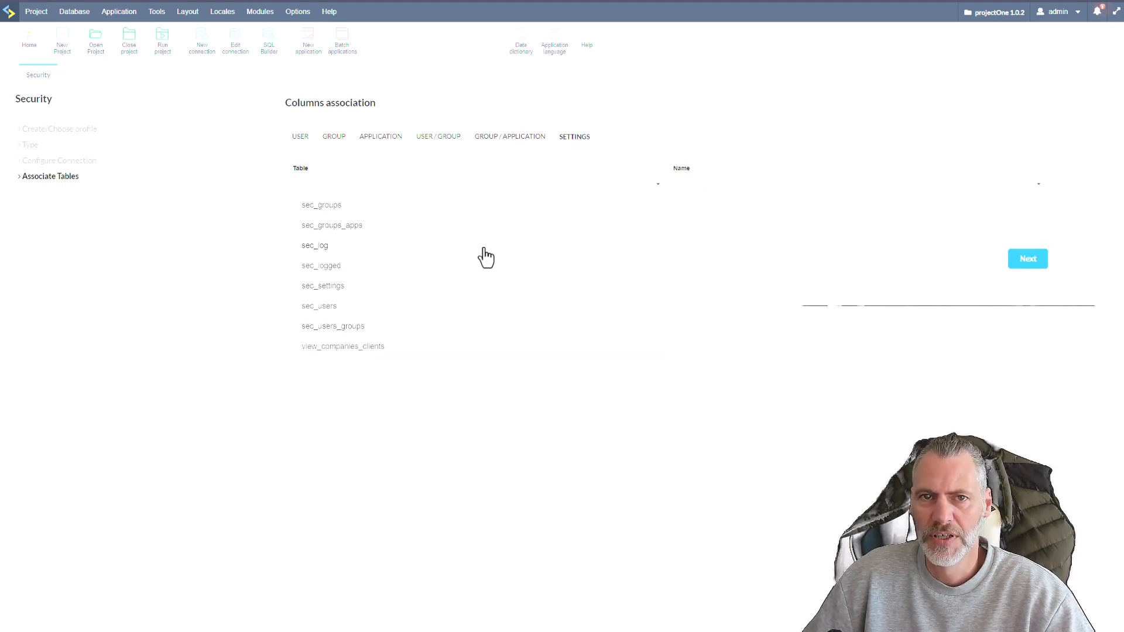
{"action": "left_click", "coordinate": [328, 287]}
{"action": "left_click", "coordinate": [690, 190]}
{"action": "left_click", "coordinate": [706, 205]}
{"action": "left_click", "coordinate": [620, 222]}
{"action": "left_click", "coordinate": [331, 260]}
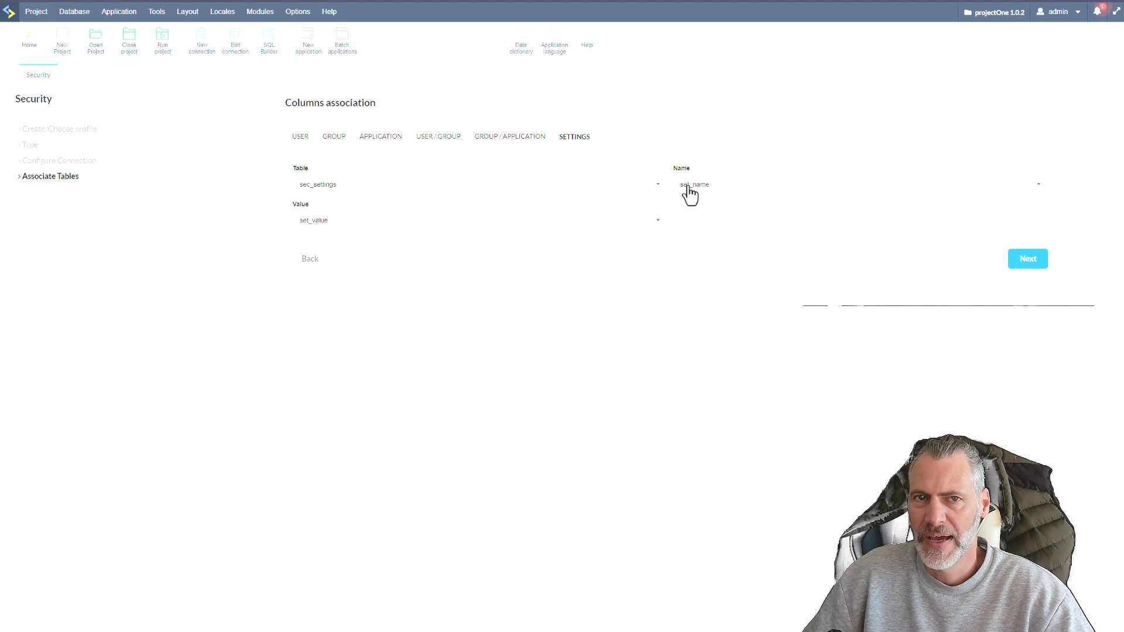
{"action": "left_click", "coordinate": [1035, 264]}
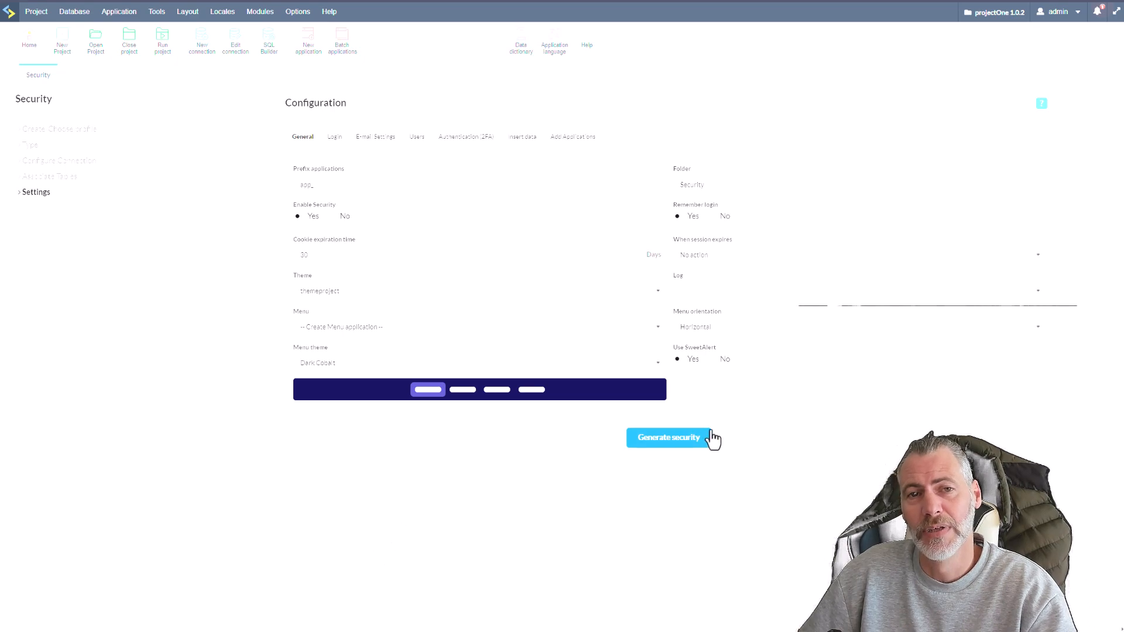
Set the cookie expiration time to 7 days and make session expiry display a message and redirect to the login.
{"action": "left_click", "coordinate": [733, 181]}
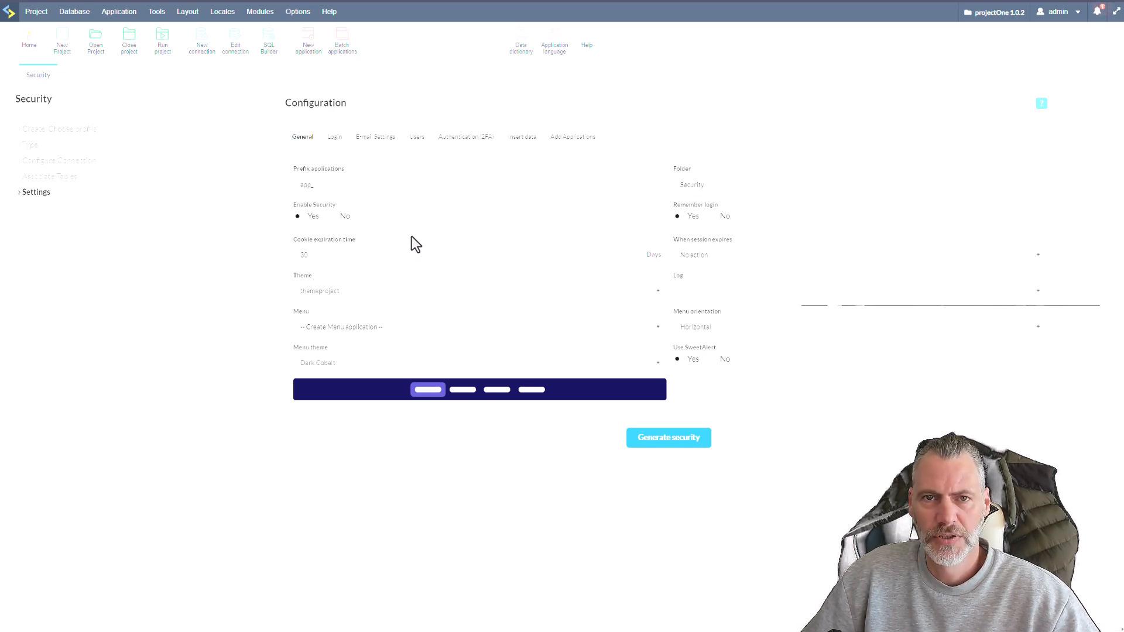
{"action": "left_click", "coordinate": [329, 253]}
{"action": "type", "text": "7"}
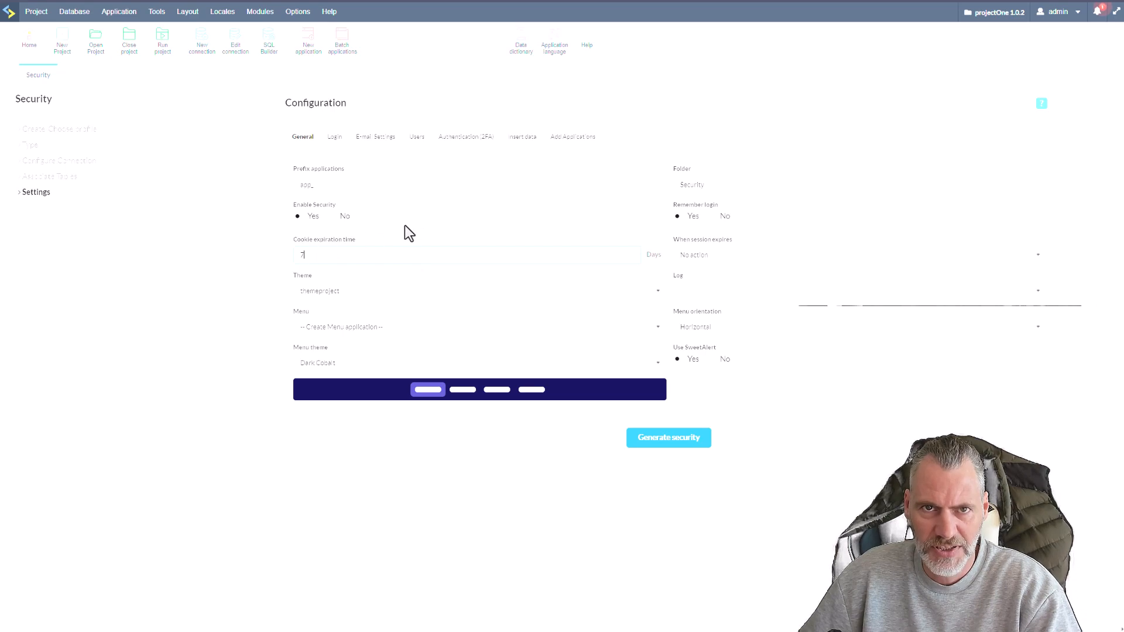
{"action": "left_click", "coordinate": [732, 259]}
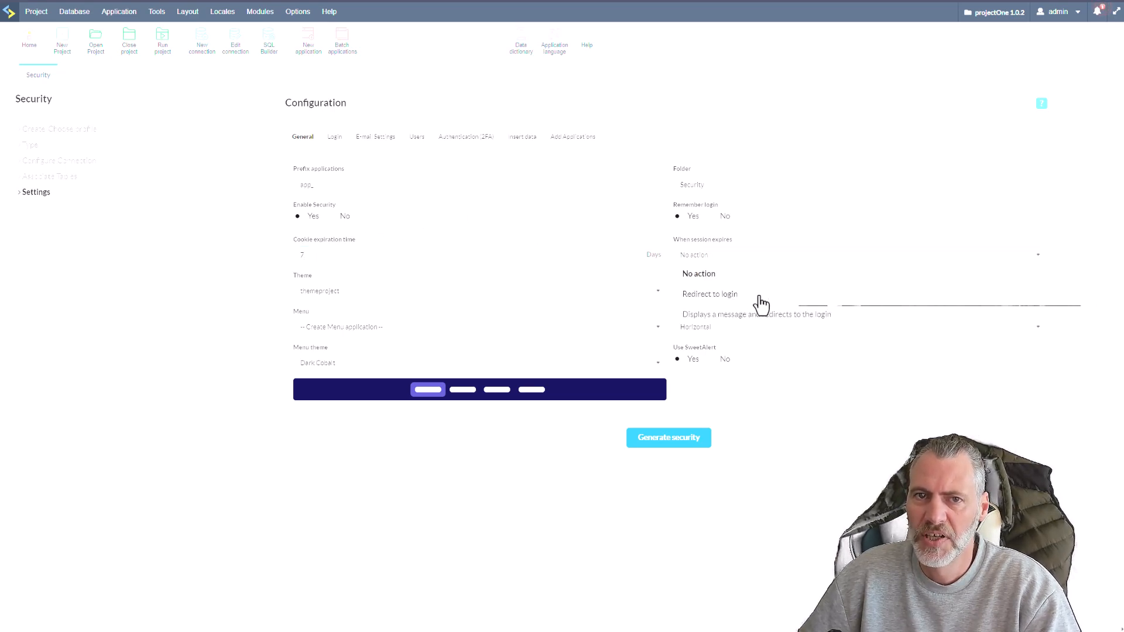
{"action": "left_click", "coordinate": [763, 317]}
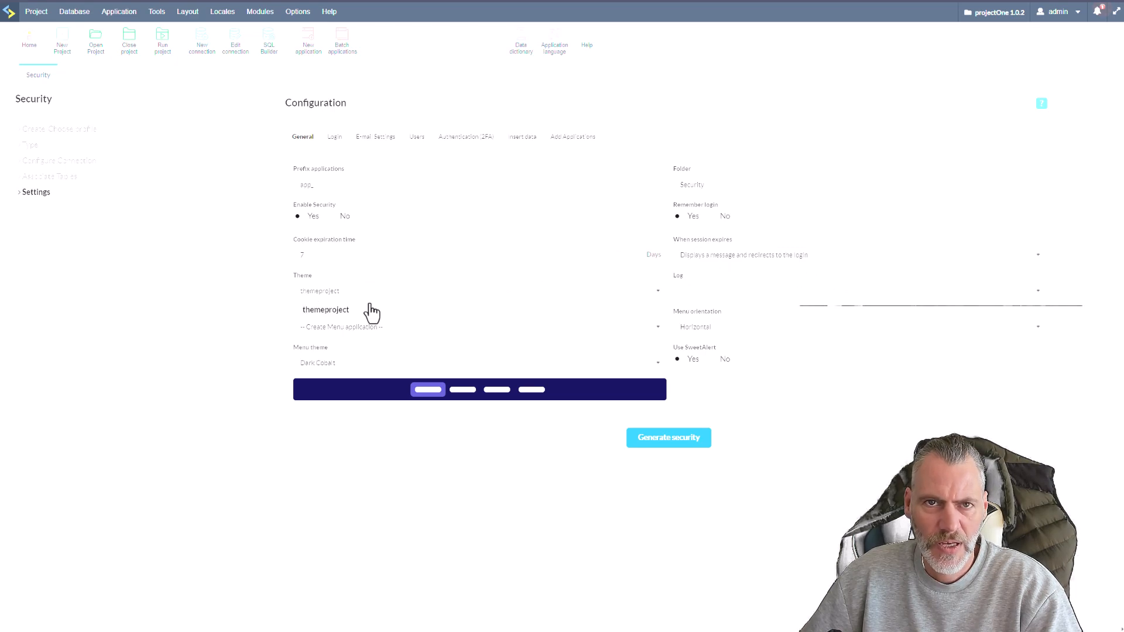
Keep themeproject as the security theme and use the existing menu_new application as the menu.
{"action": "left_click", "coordinate": [367, 310]}
{"action": "left_click", "coordinate": [370, 331]}
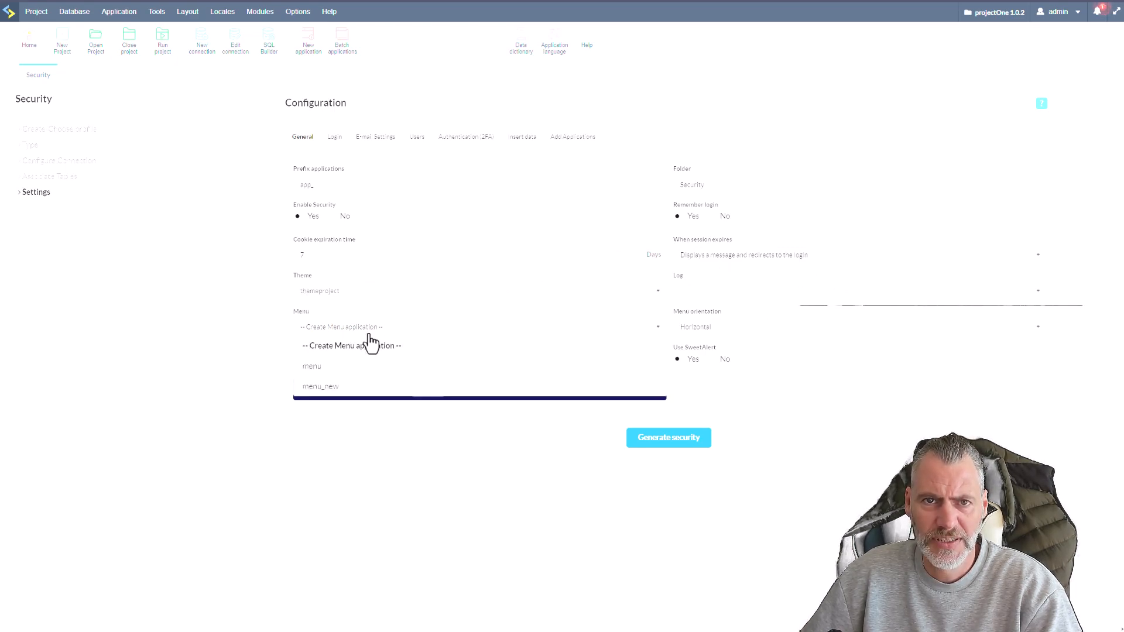
{"action": "left_click", "coordinate": [346, 387]}
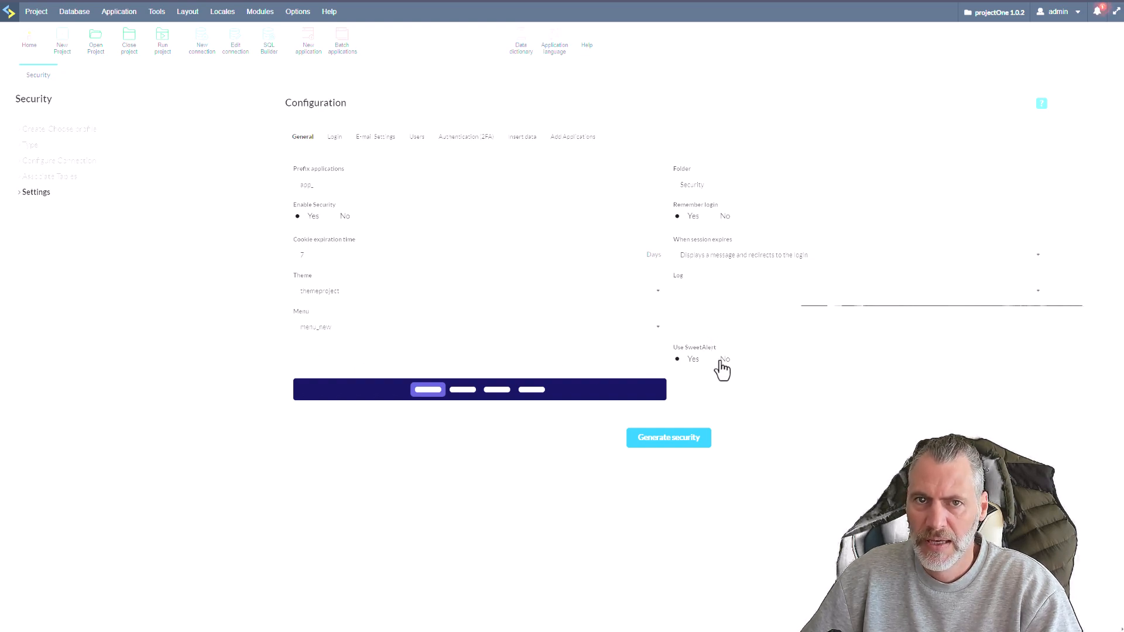
Recheck the General configuration and open the Login settings.
{"action": "left_click", "coordinate": [334, 141]}
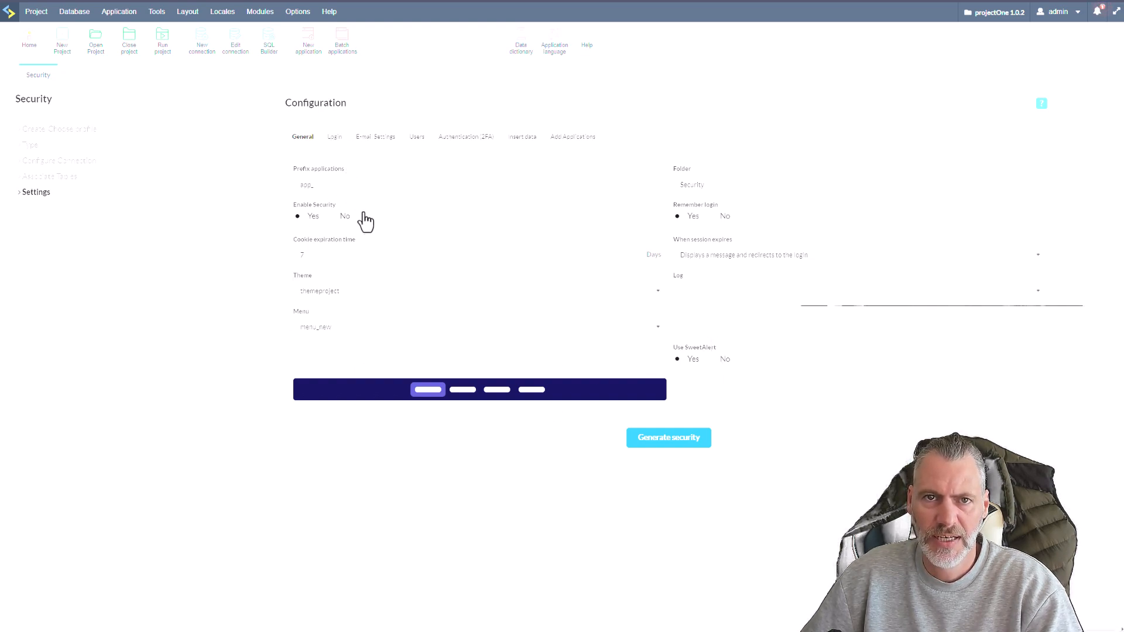
{"action": "left_click", "coordinate": [302, 138]}
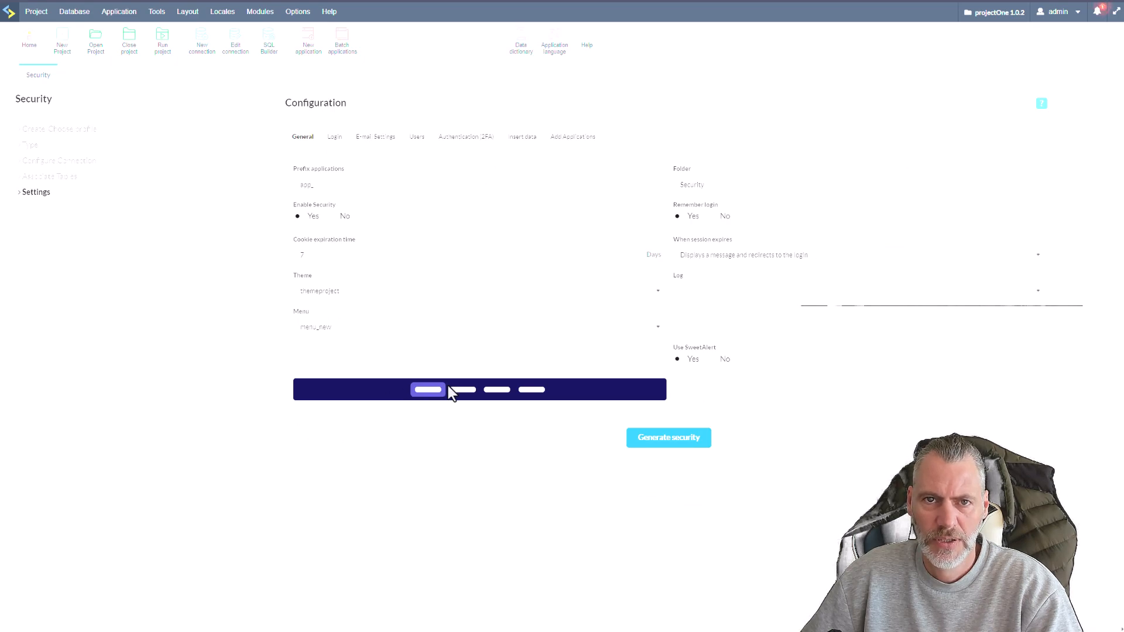
{"action": "left_click", "coordinate": [334, 140]}
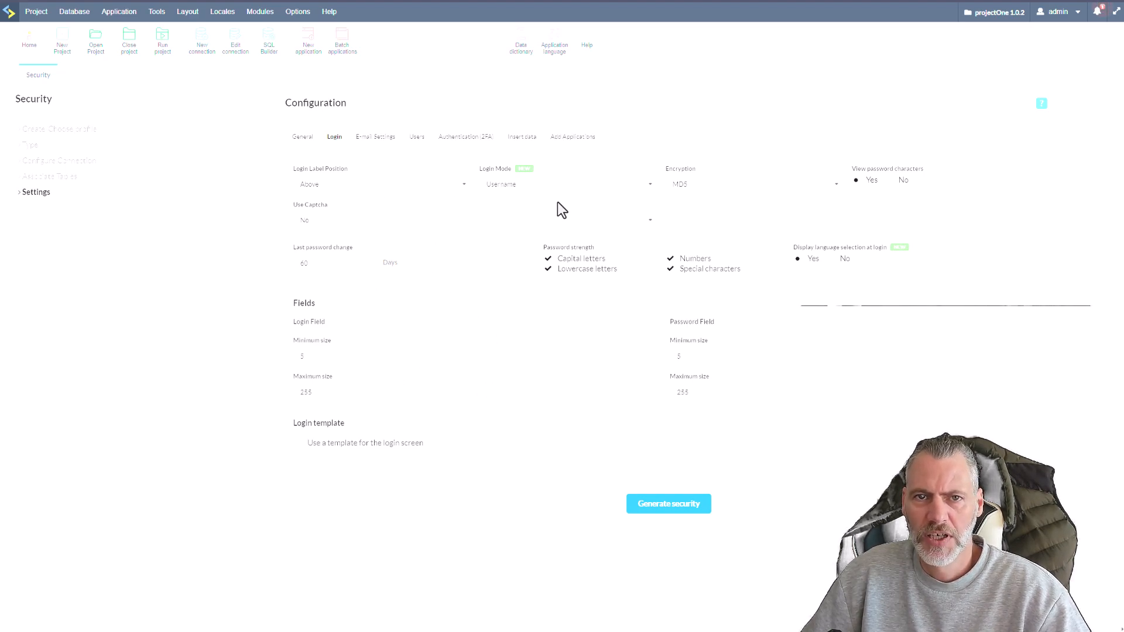
Set the login mode to User name and E-mail and the encryption to SHA512.
{"action": "left_click", "coordinate": [582, 196]}
{"action": "left_click", "coordinate": [535, 244]}
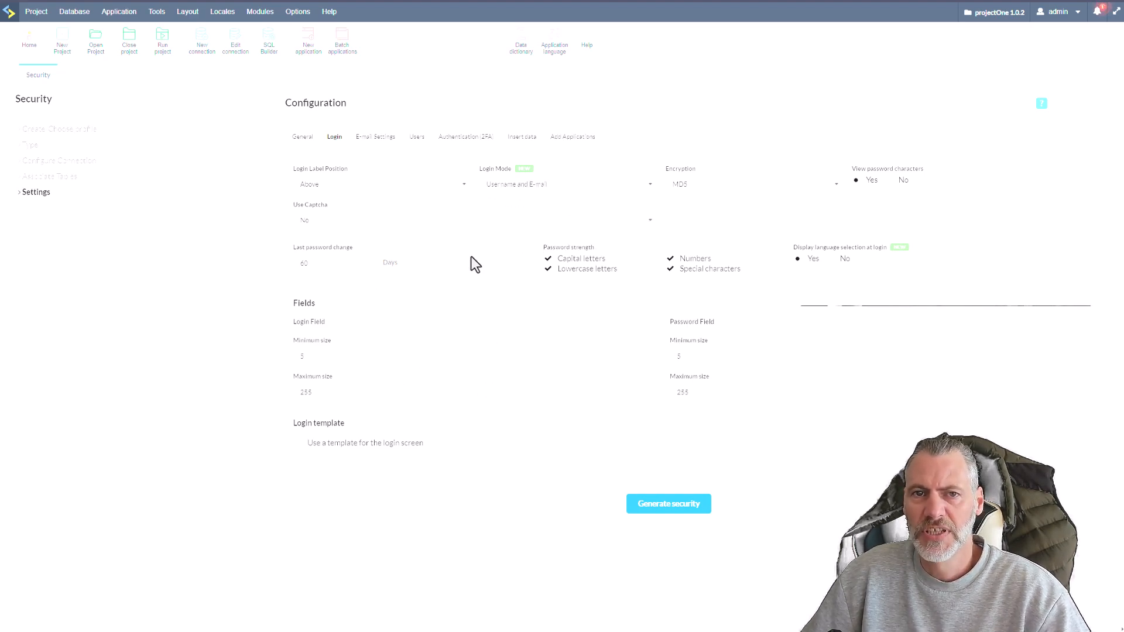
{"action": "left_click", "coordinate": [760, 198]}
{"action": "left_click", "coordinate": [729, 265]}
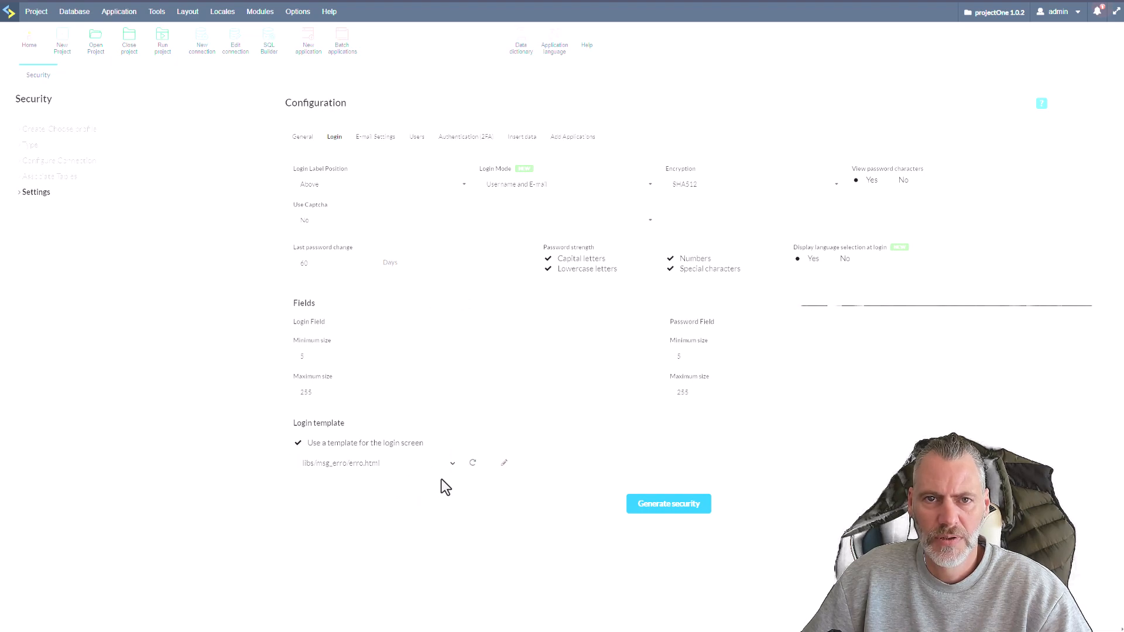
Use a template for the login screen, choosing login/login01.html from the Scriptcase security library.
{"action": "left_click", "coordinate": [452, 463]}
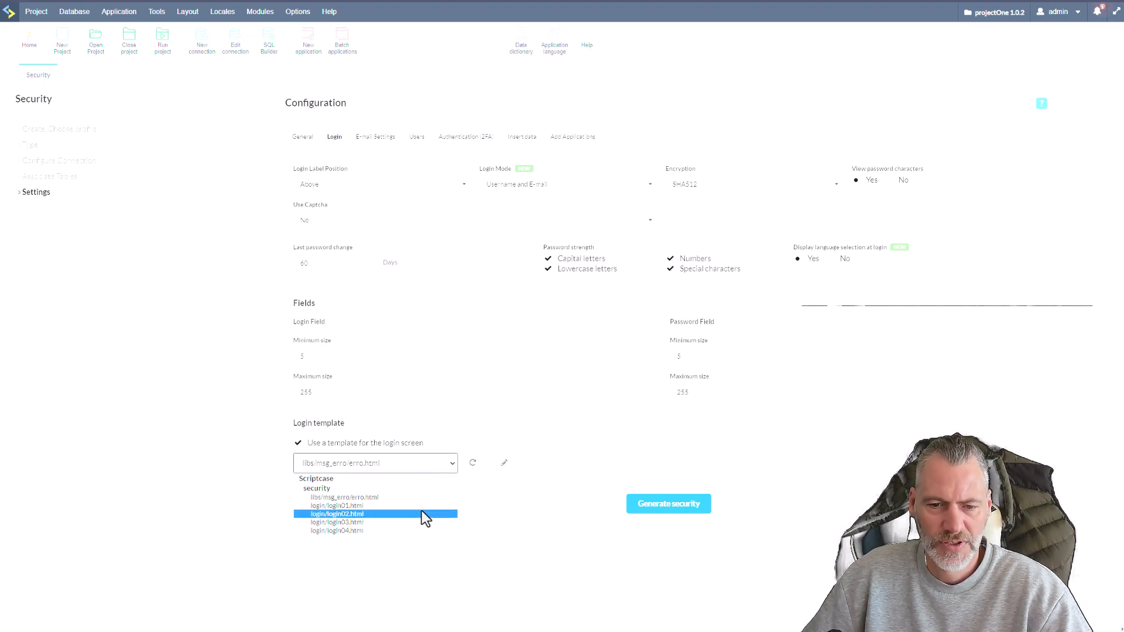
{"action": "left_click", "coordinate": [405, 506]}
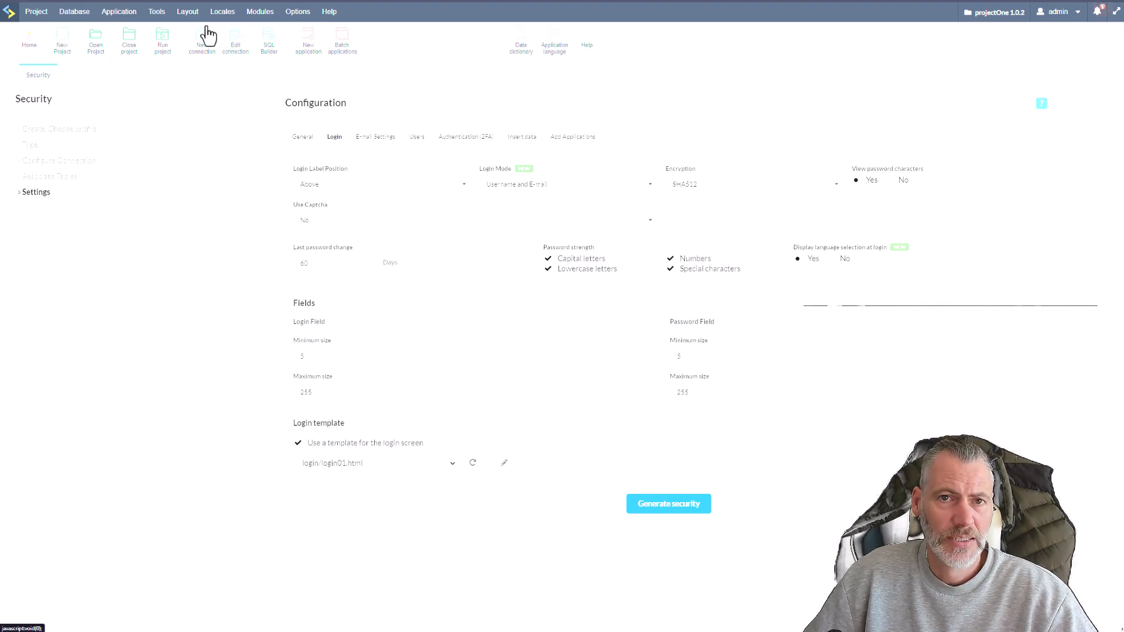
Look through the external libraries and view the login template files in the Scriptcase security library.
{"action": "left_click", "coordinate": [188, 15]}
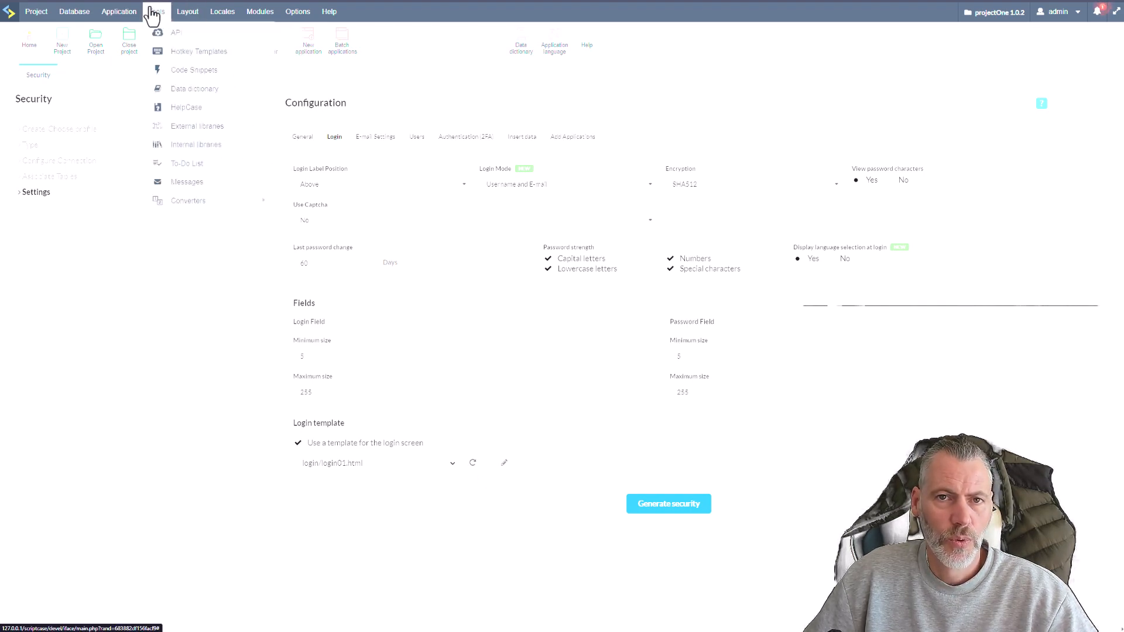
{"action": "left_click", "coordinate": [501, 466]}
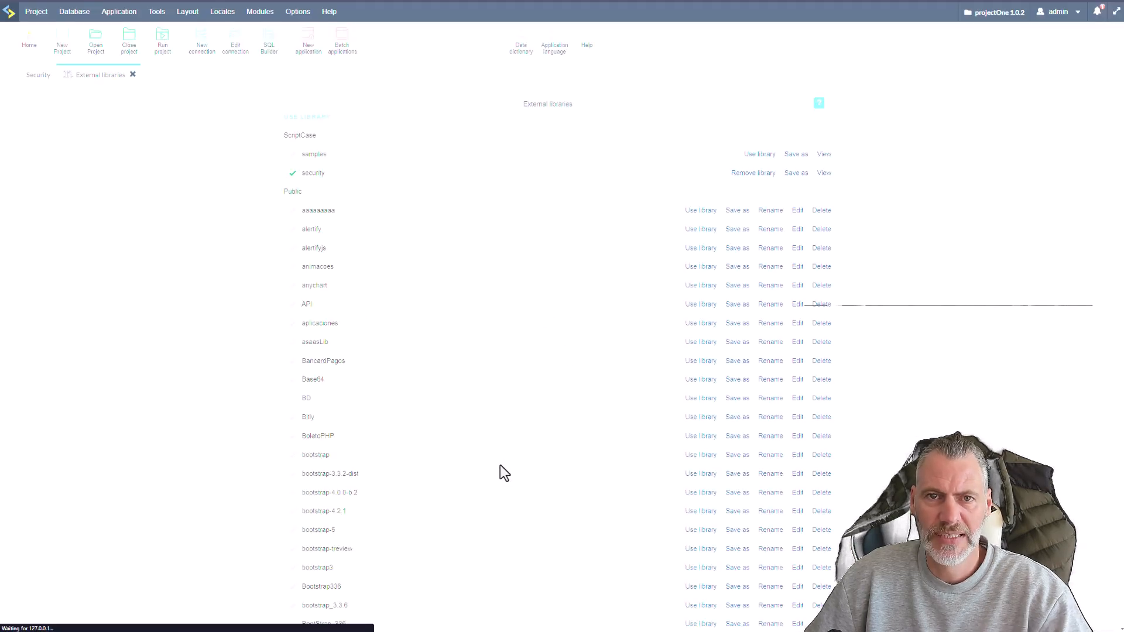
{"action": "scroll", "coordinate": [548, 369], "scroll_direction": "down", "scroll_amount": 5}
{"action": "scroll", "coordinate": [556, 391], "scroll_direction": "down", "scroll_amount": 15}
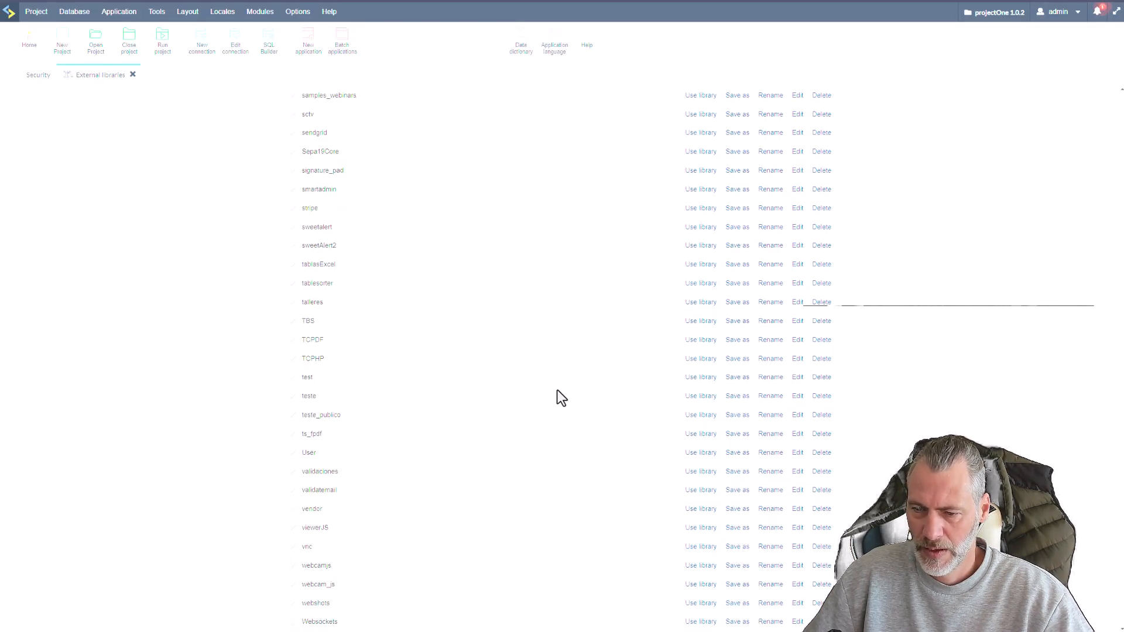
{"action": "scroll", "coordinate": [688, 466], "scroll_direction": "up", "scroll_amount": 20}
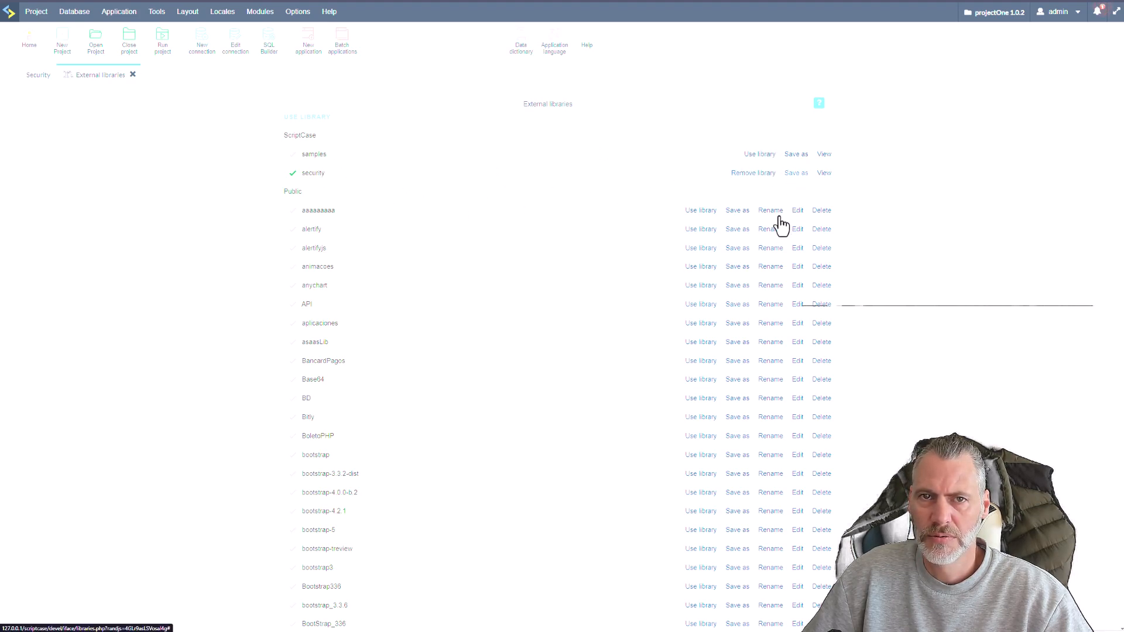
{"action": "left_click", "coordinate": [755, 174]}
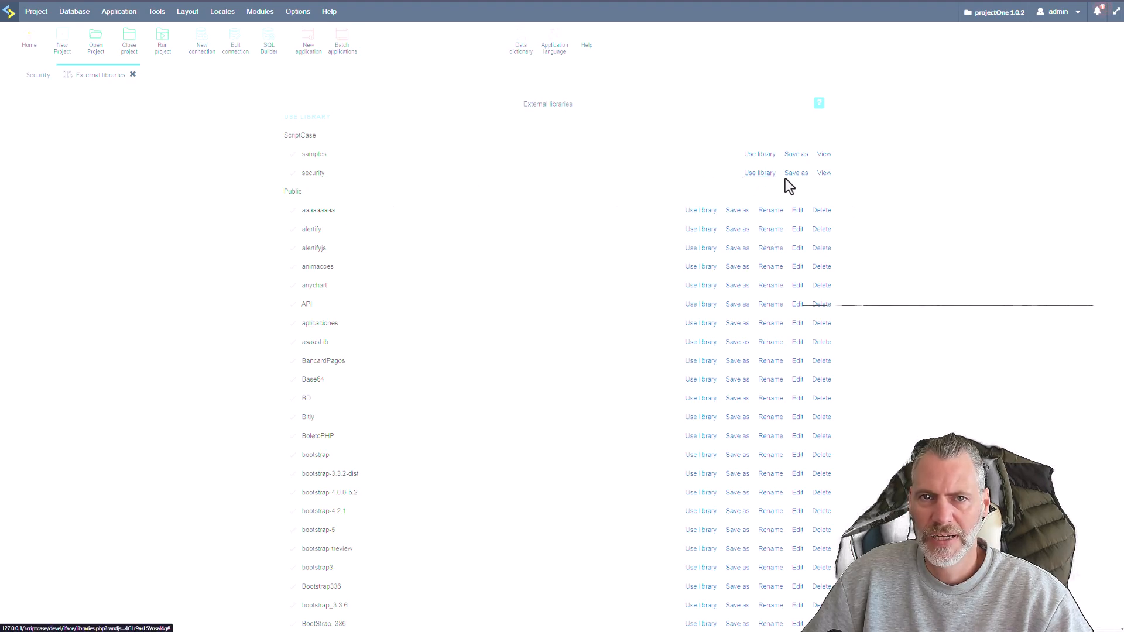
{"action": "left_click", "coordinate": [824, 174]}
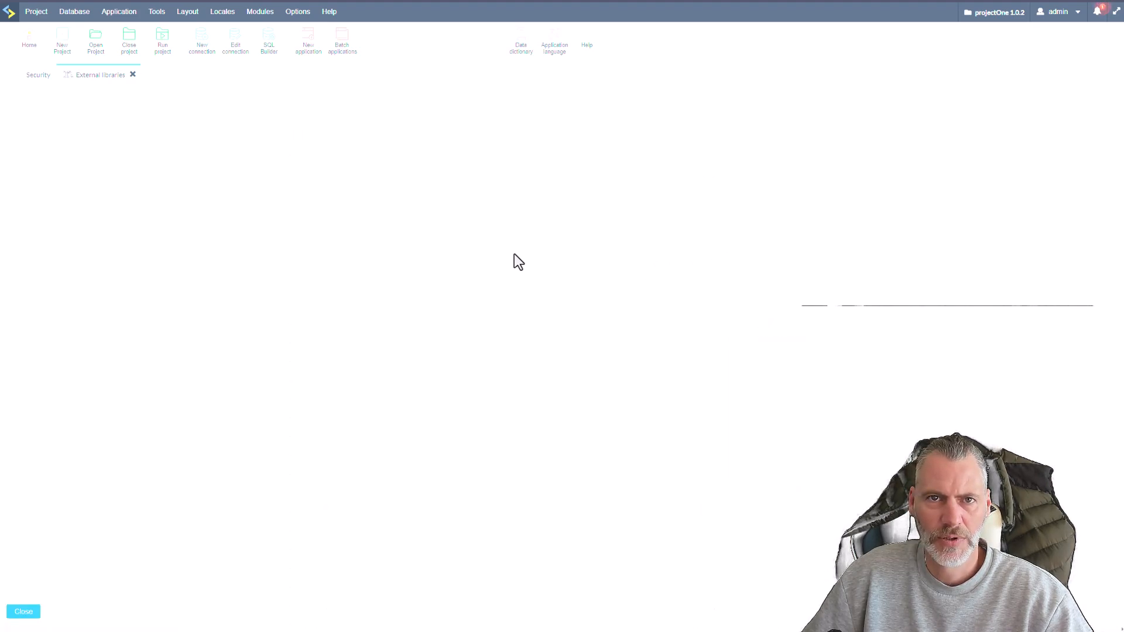
{"action": "left_click", "coordinate": [336, 153]}
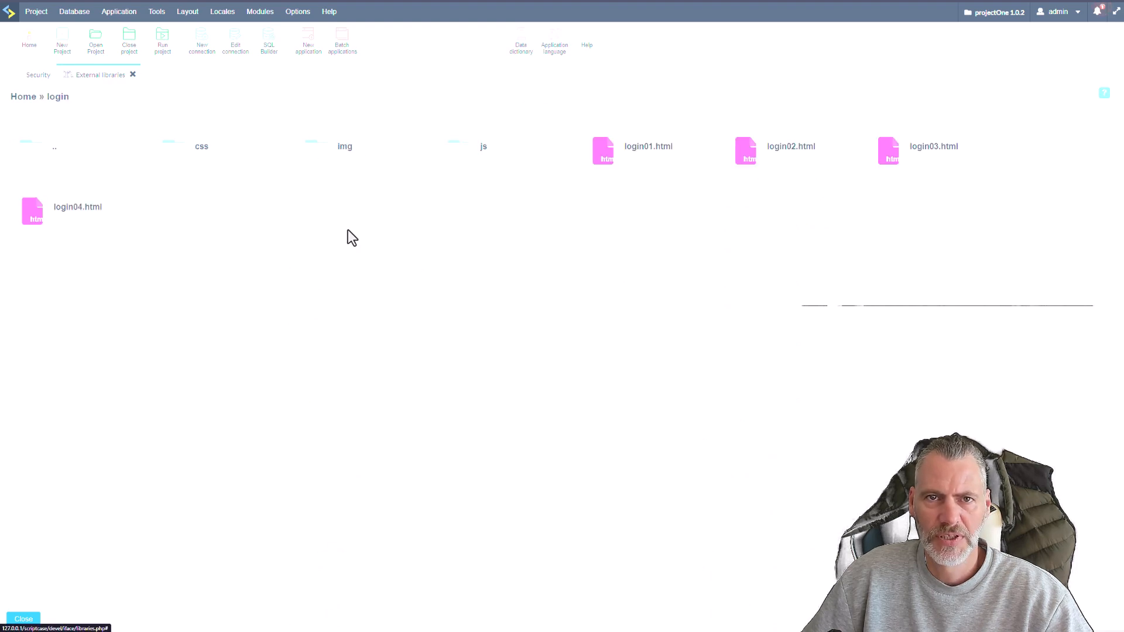
{"action": "left_click", "coordinate": [23, 619]}
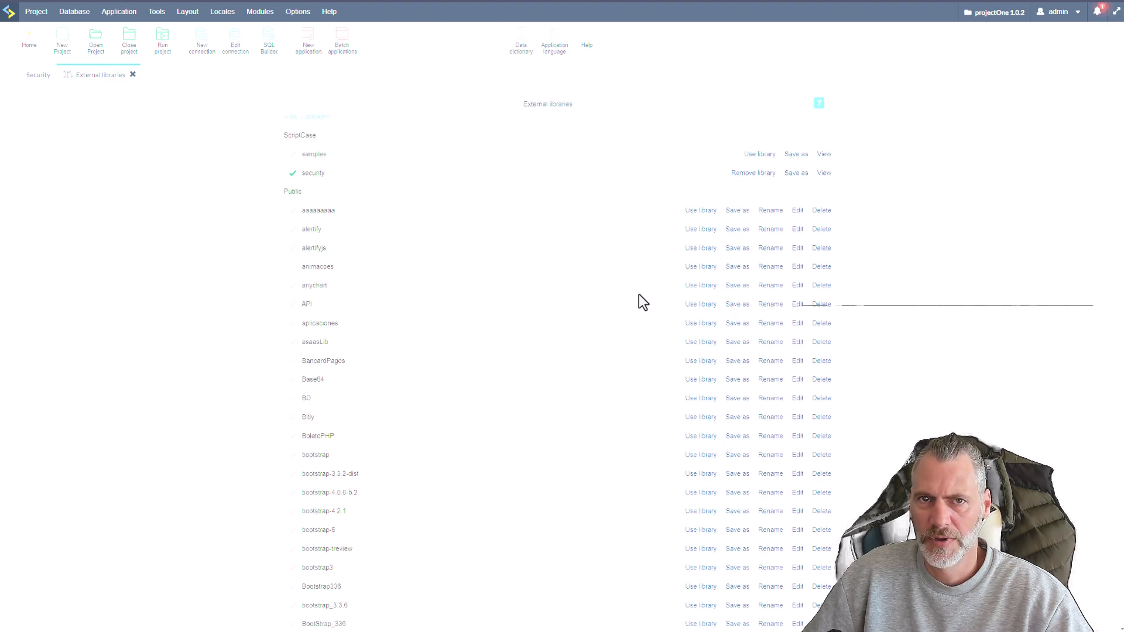
Save a copy of the Scriptcase samples library as a Project-level library named samples.
{"action": "left_click", "coordinate": [797, 155]}
{"action": "left_click", "coordinate": [499, 153]}
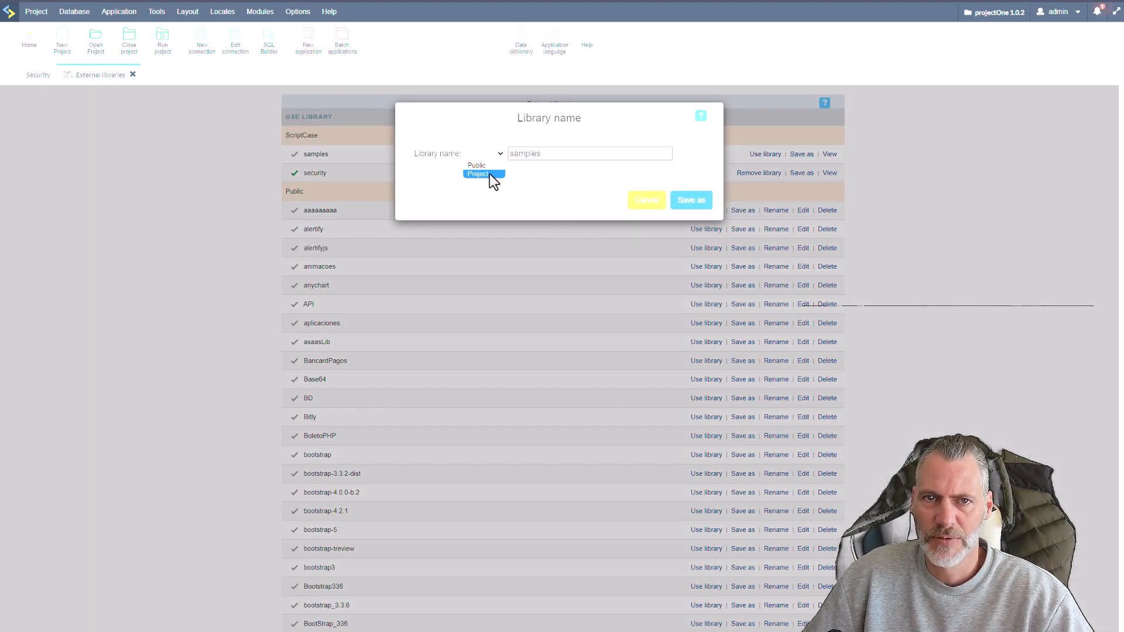
{"action": "left_click", "coordinate": [491, 173]}
{"action": "left_click", "coordinate": [692, 201]}
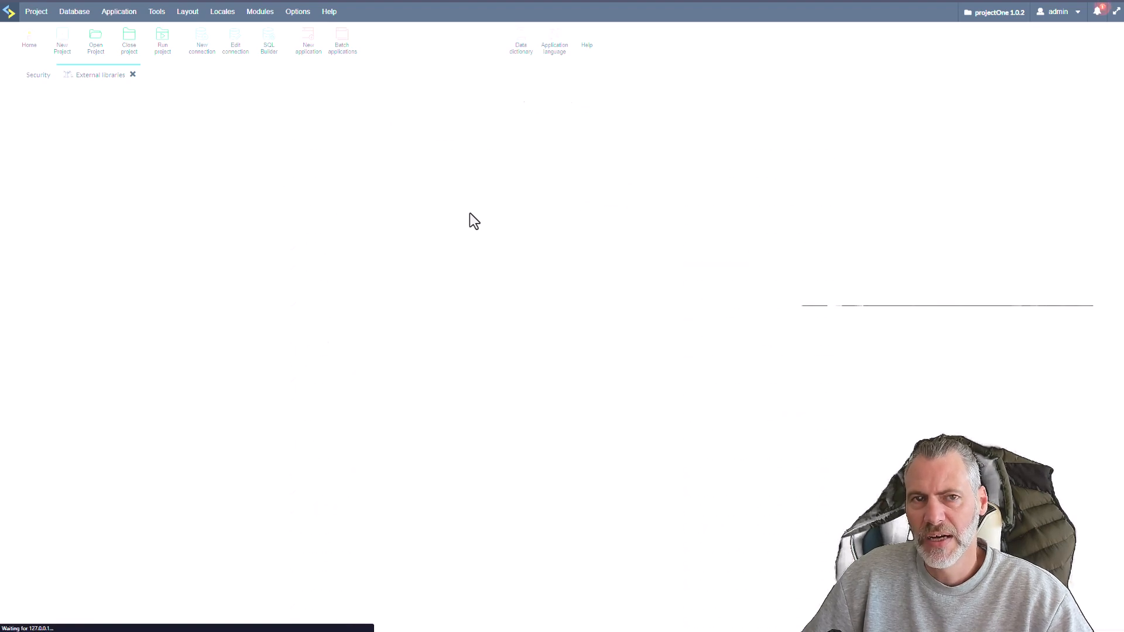
Enable the project's samples library, save the project libraries and return to the security configuration.
{"action": "scroll", "coordinate": [615, 386], "scroll_direction": "down", "scroll_amount": 20}
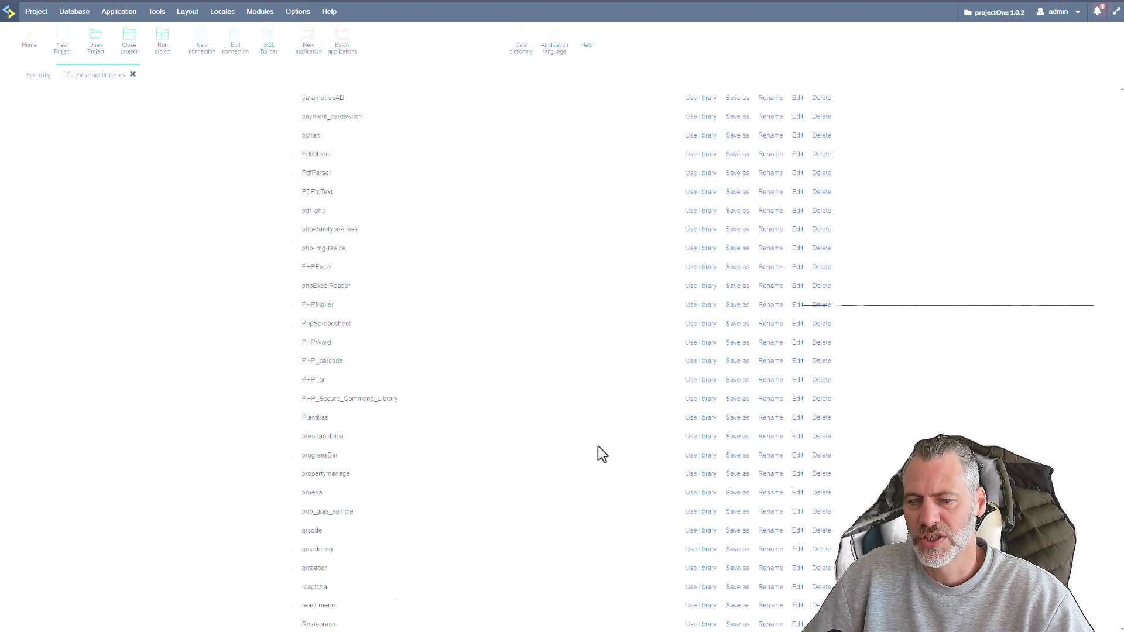
{"action": "scroll", "coordinate": [600, 453], "scroll_direction": "down", "scroll_amount": 15}
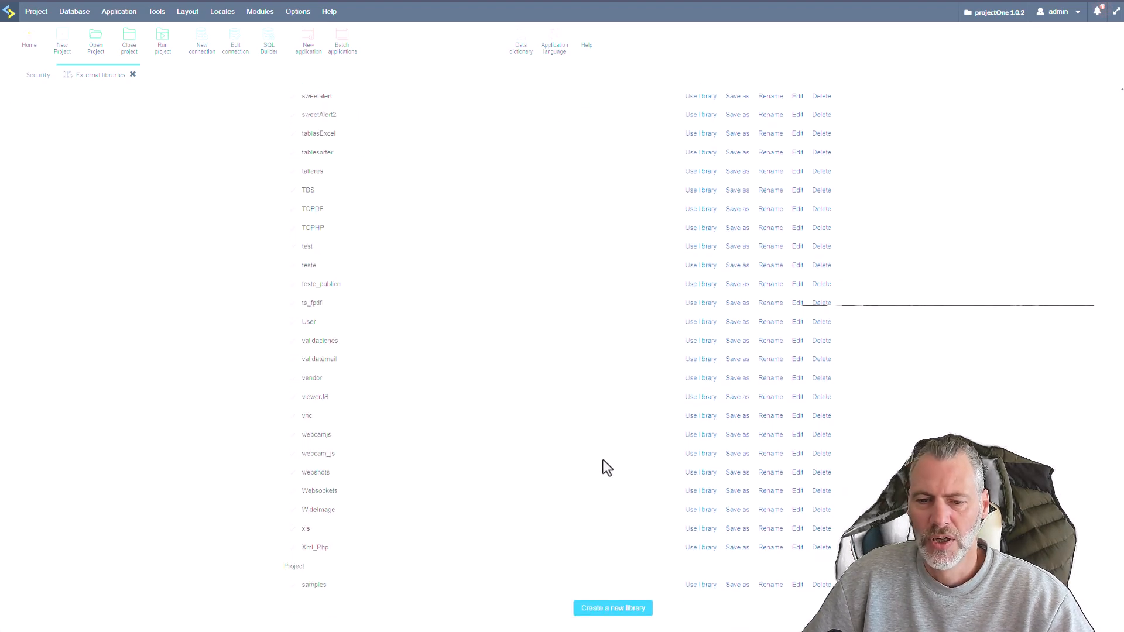
{"action": "left_click", "coordinate": [701, 585]}
{"action": "scroll", "coordinate": [622, 498], "scroll_direction": "down", "scroll_amount": 20}
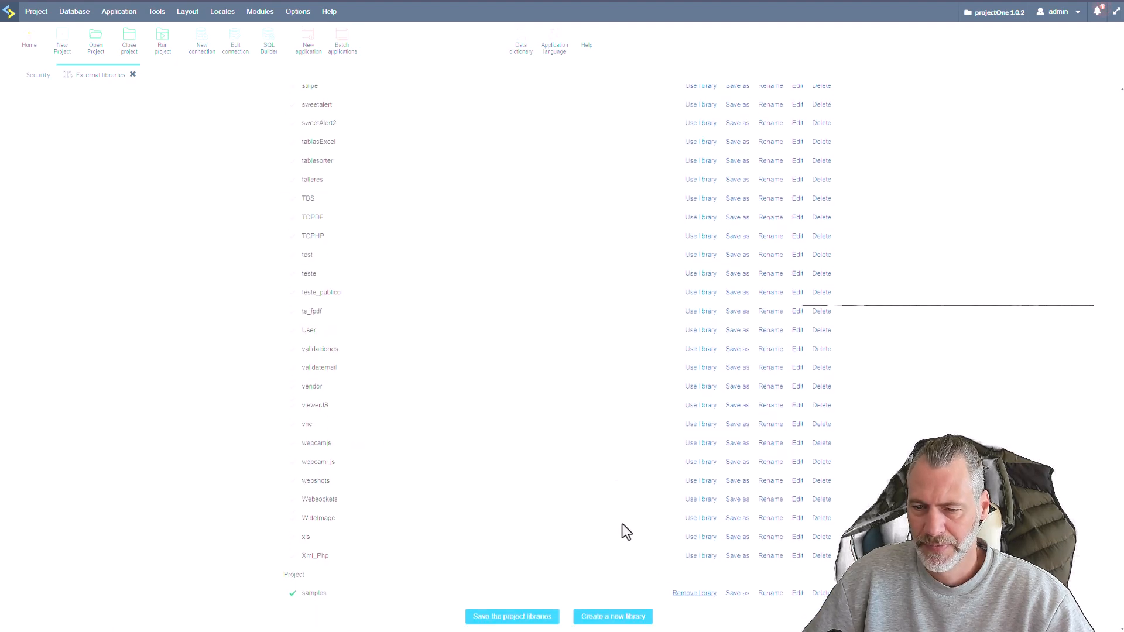
{"action": "left_click", "coordinate": [513, 610]}
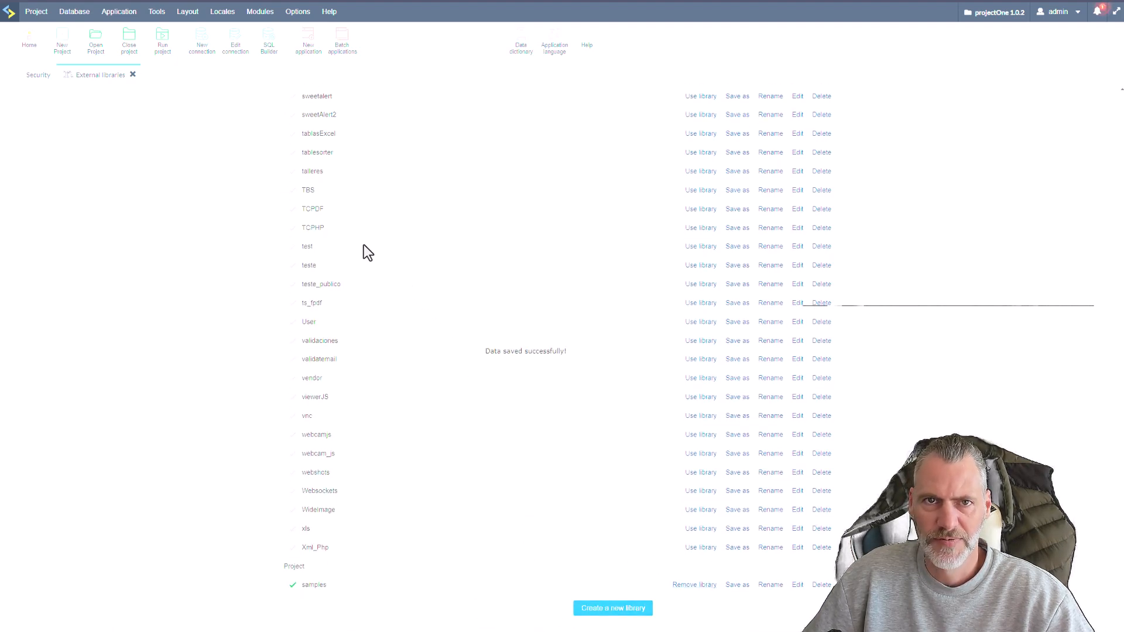
{"action": "left_click", "coordinate": [133, 75]}
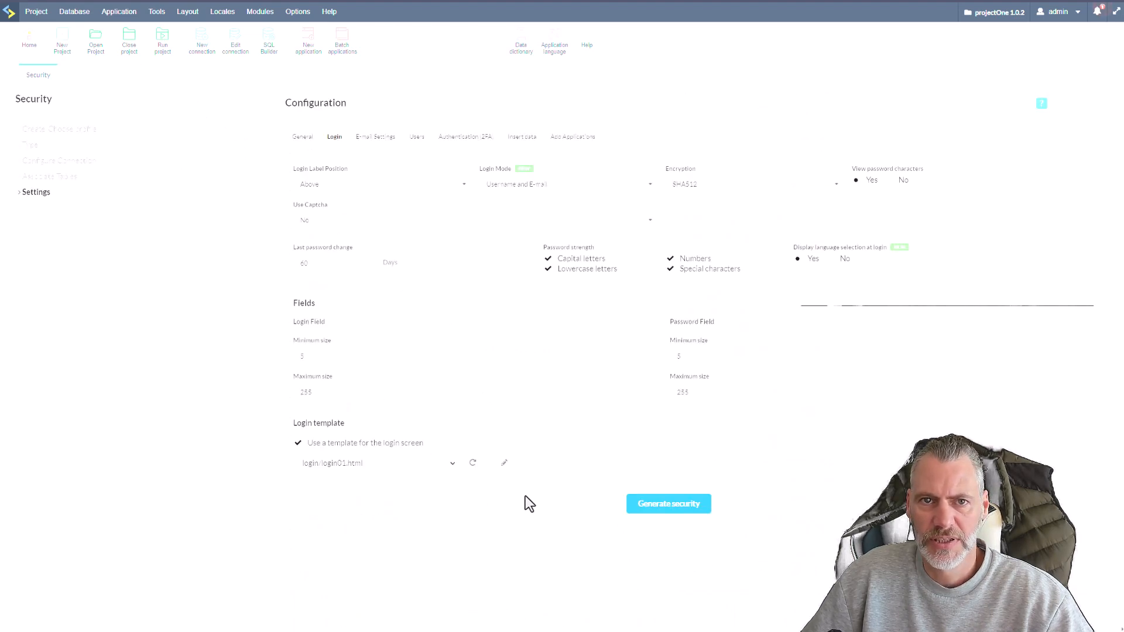
Refresh the login template list and choose login/login01.html from the project's samples library.
{"action": "left_click", "coordinate": [473, 464]}
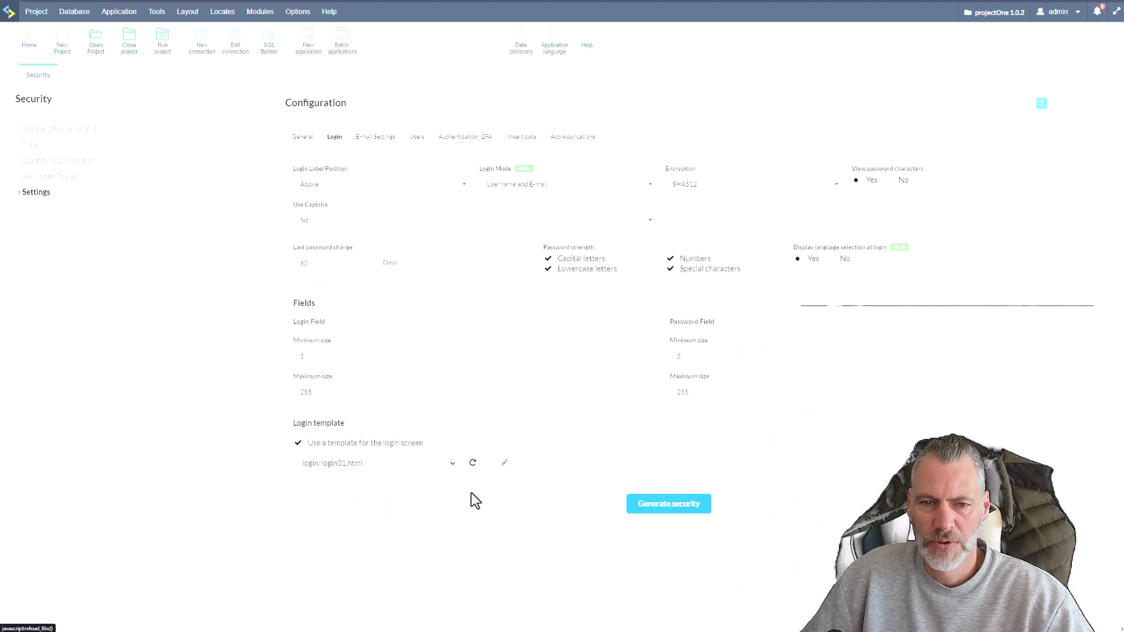
{"action": "left_click", "coordinate": [454, 464]}
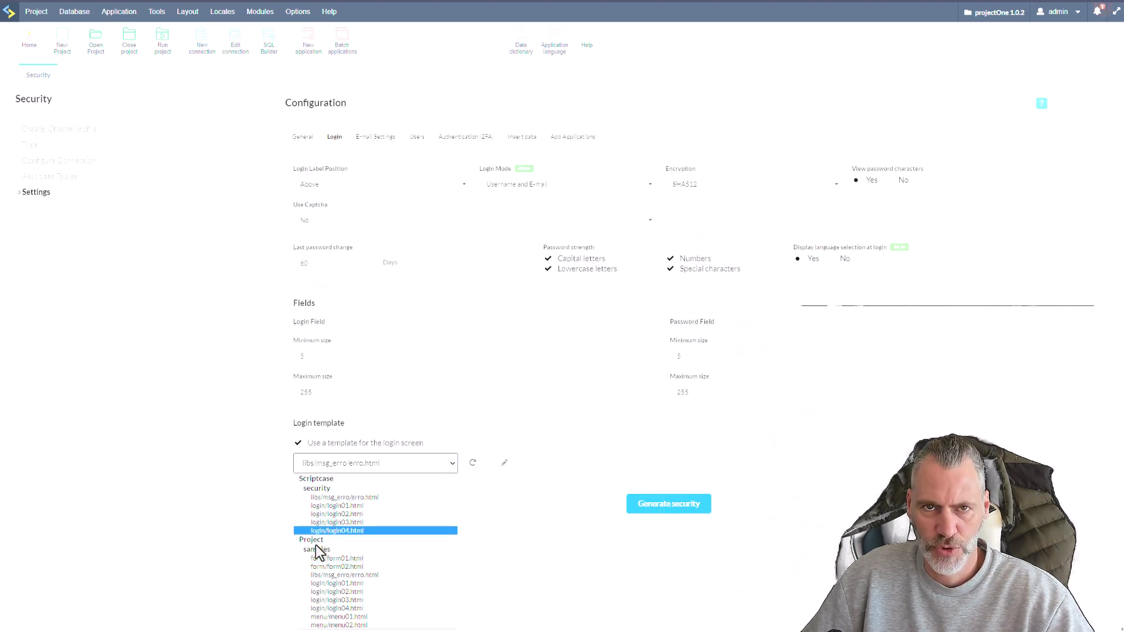
{"action": "left_click", "coordinate": [357, 584]}
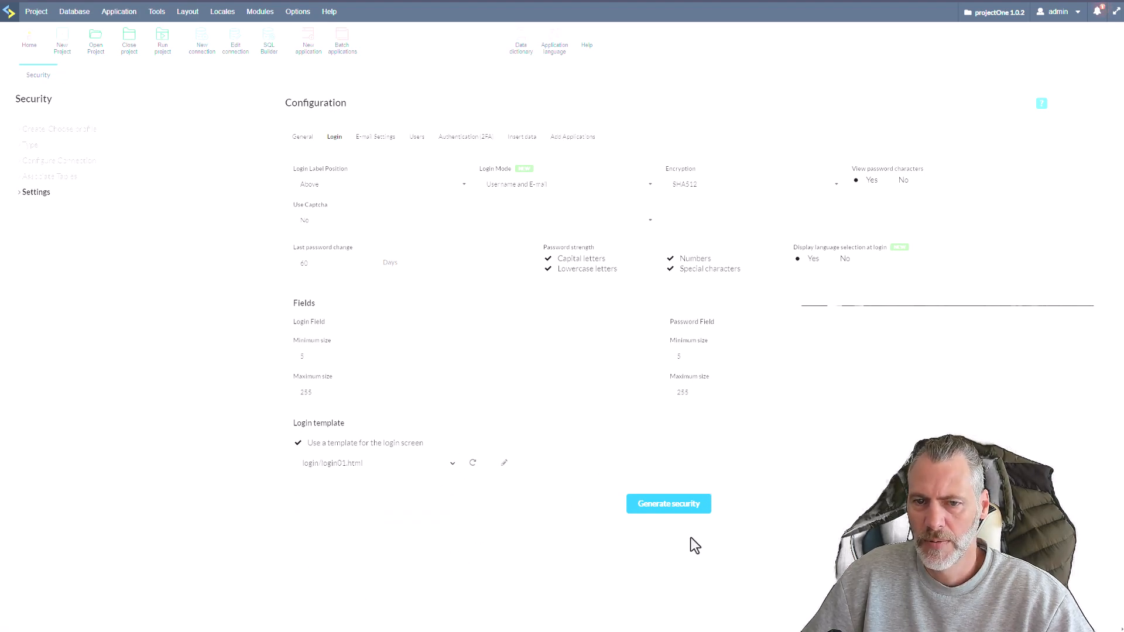
Open the API manager from the E-mail Settings and review the Public and User API lists.
{"action": "left_click", "coordinate": [391, 141]}
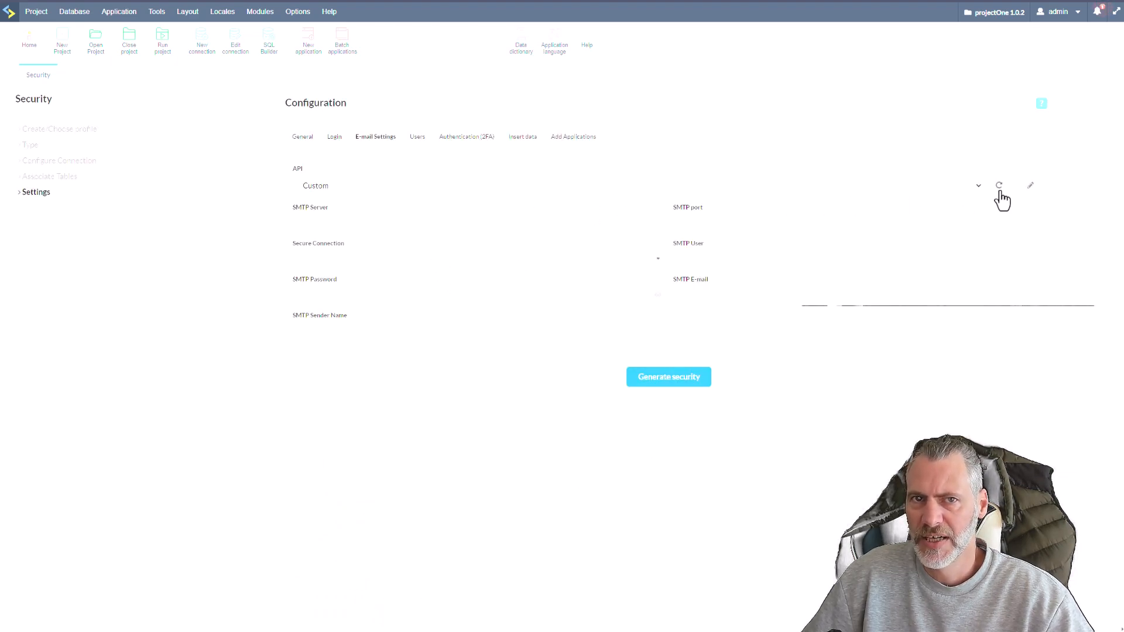
{"action": "left_click", "coordinate": [1031, 185]}
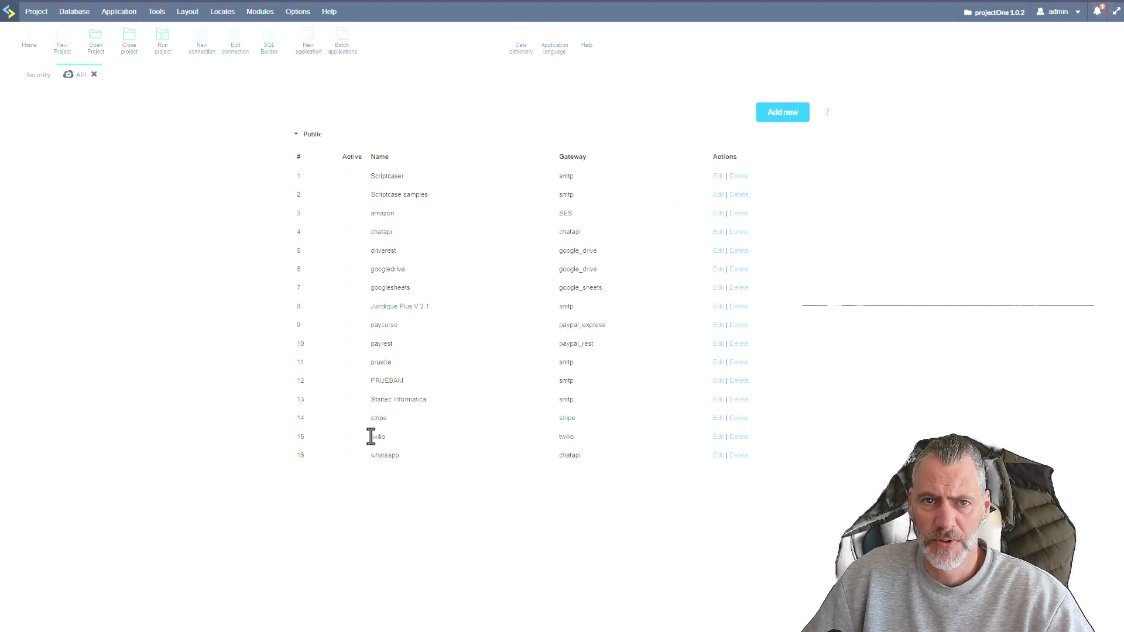
{"action": "left_click", "coordinate": [309, 480]}
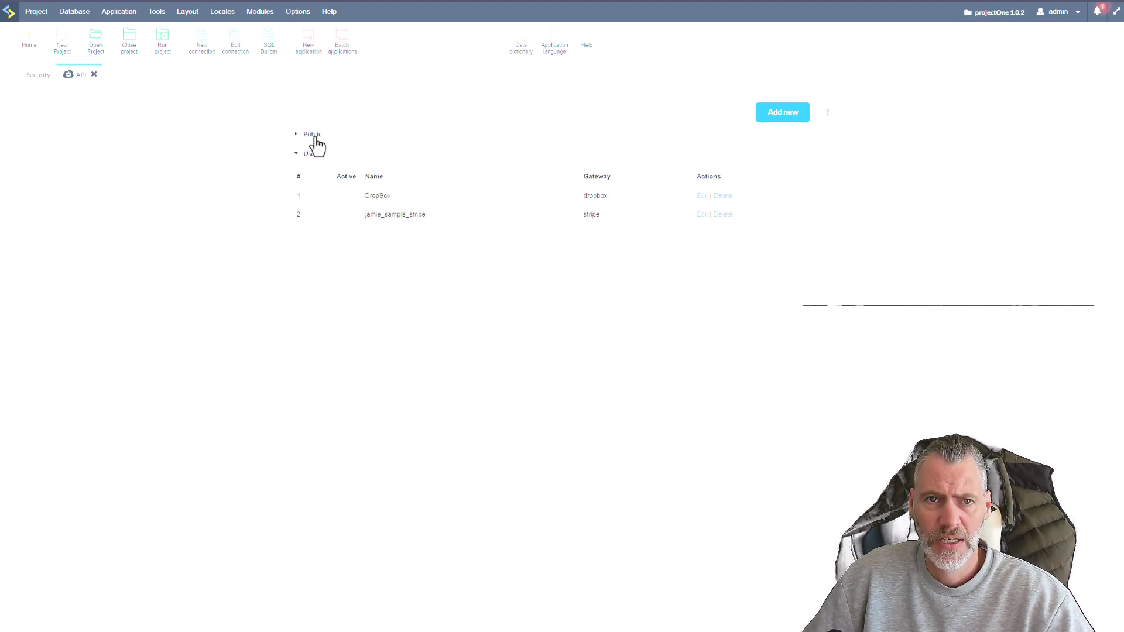
{"action": "left_click", "coordinate": [312, 135]}
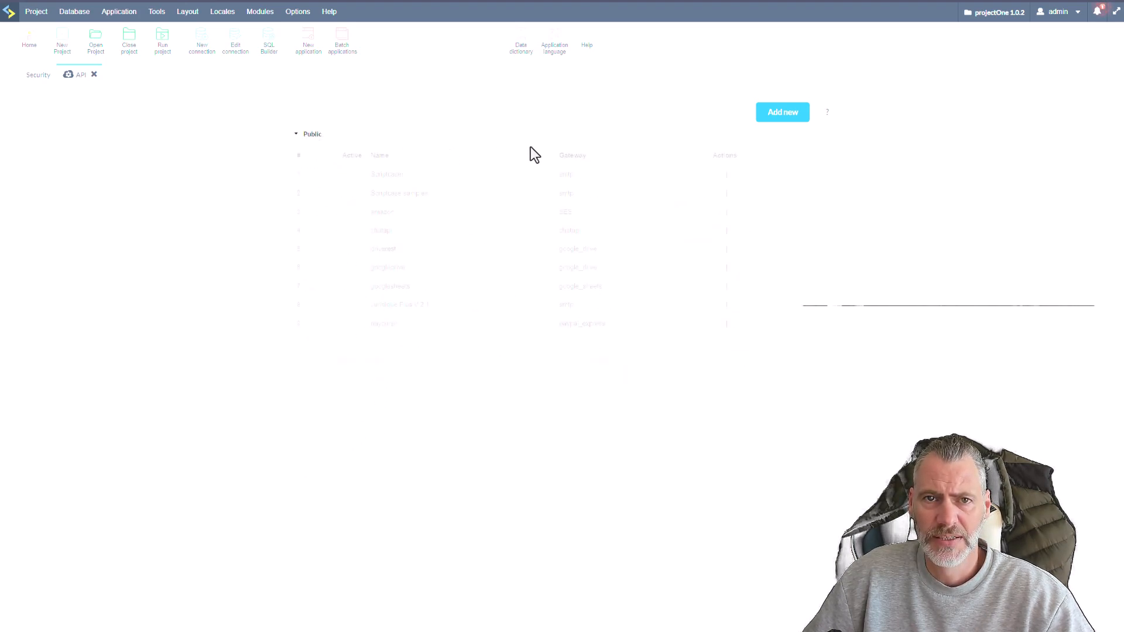
Add a new API, review the available gateways and set the gateway to Mandrill.
{"action": "left_click", "coordinate": [785, 117]}
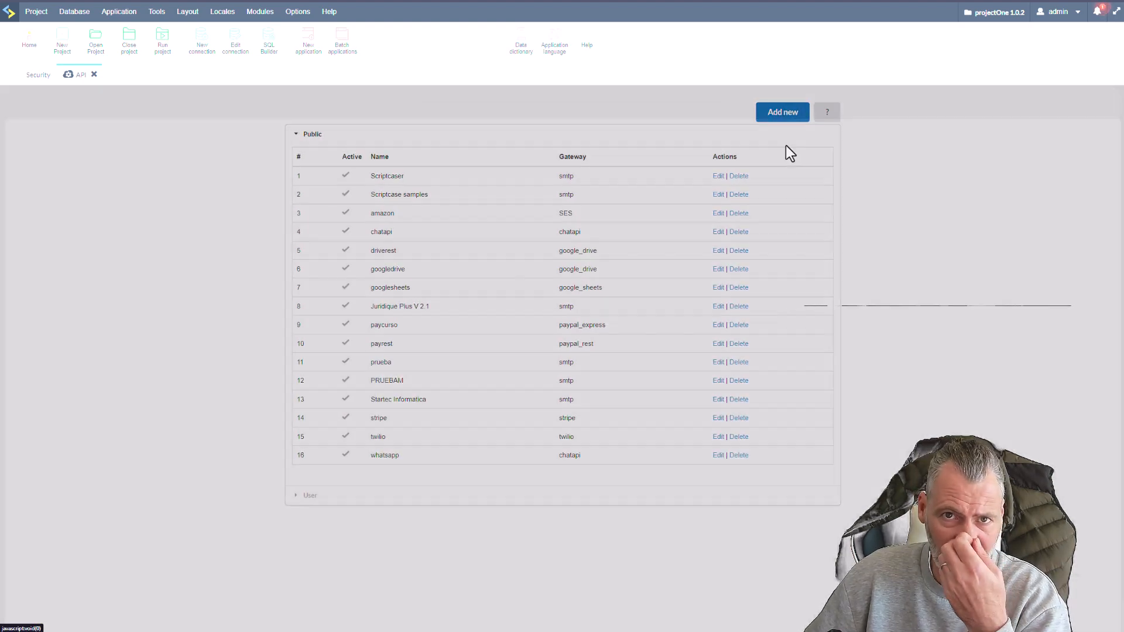
{"action": "left_click", "coordinate": [562, 199]}
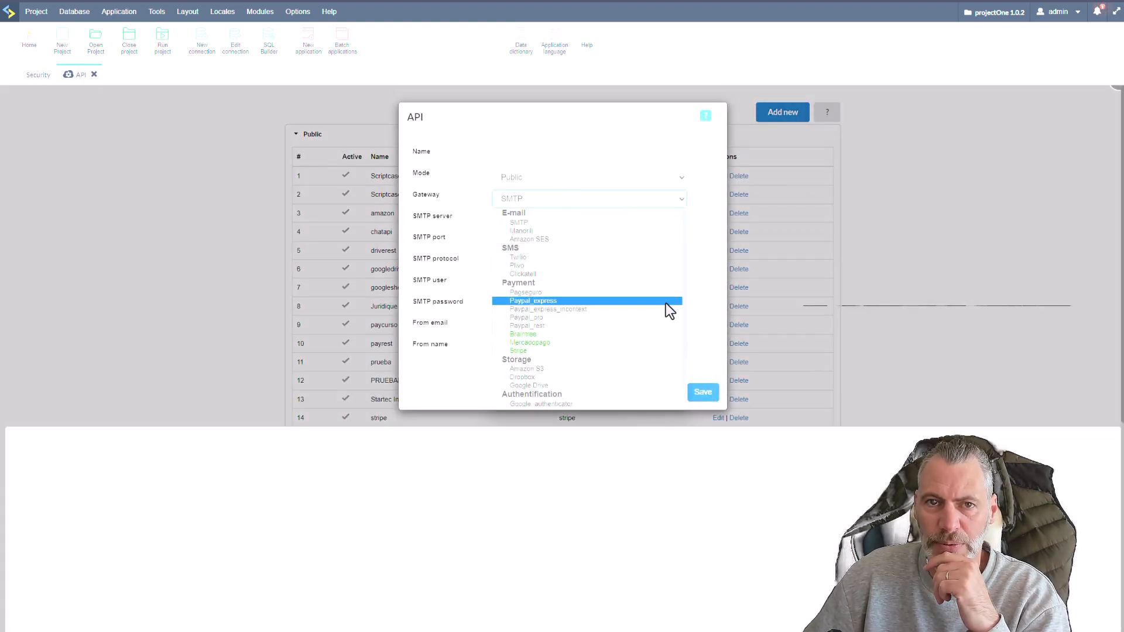
{"action": "scroll", "coordinate": [685, 337], "scroll_direction": "down", "scroll_amount": 1}
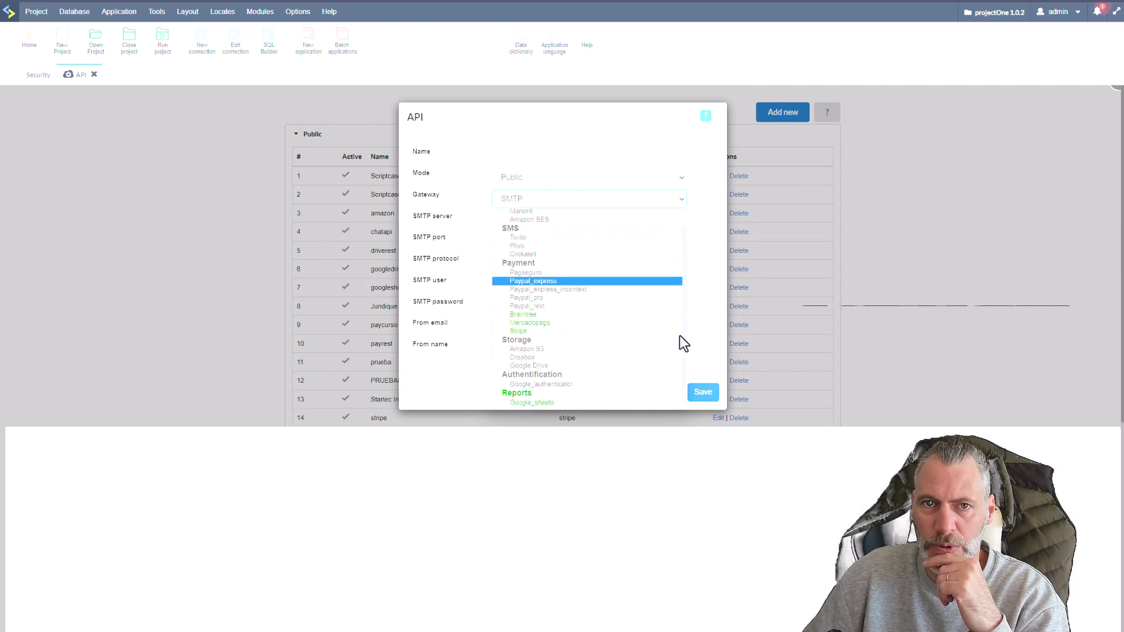
{"action": "scroll", "coordinate": [676, 316], "scroll_direction": "up", "scroll_amount": 1}
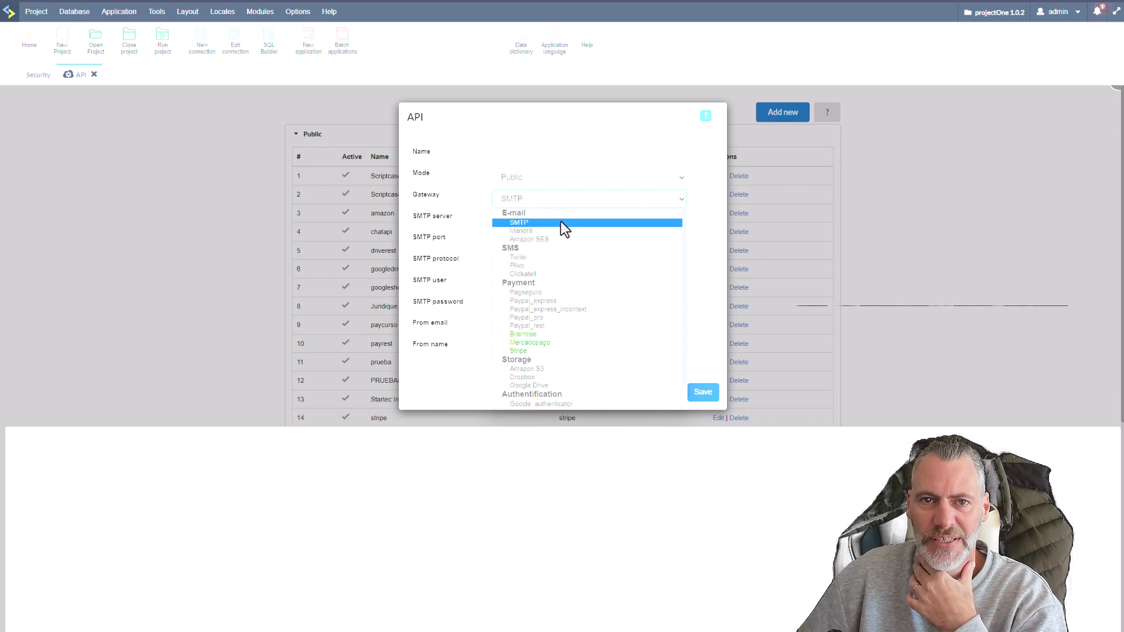
{"action": "left_click", "coordinate": [624, 230]}
Enter a sender e-mail address in the From email of the new Mandrill API.
{"action": "left_click", "coordinate": [517, 222]}
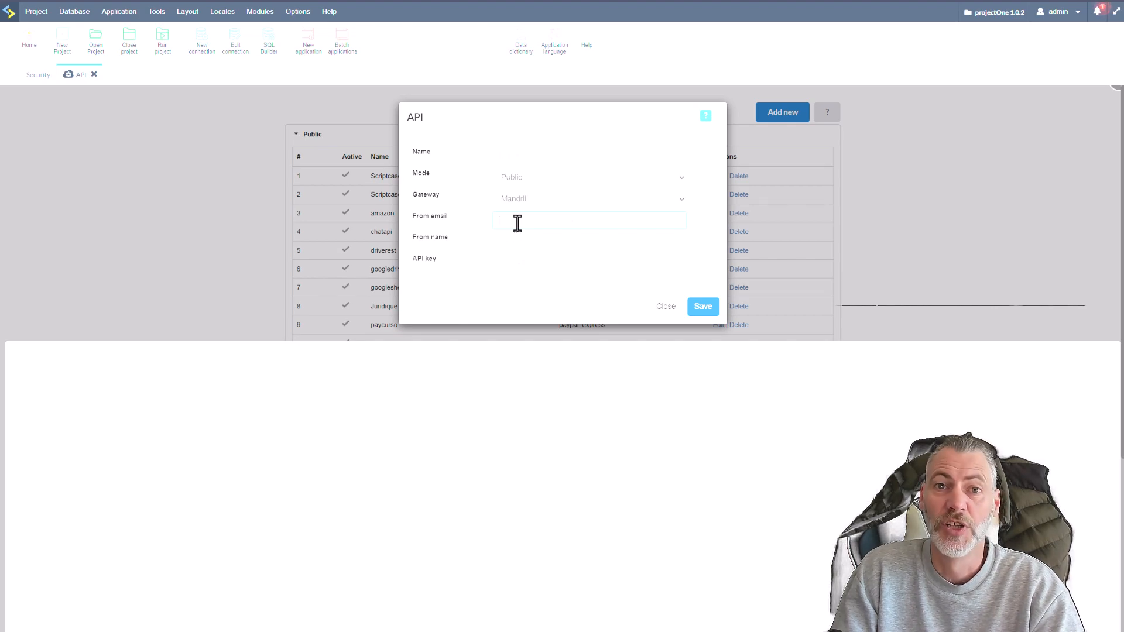
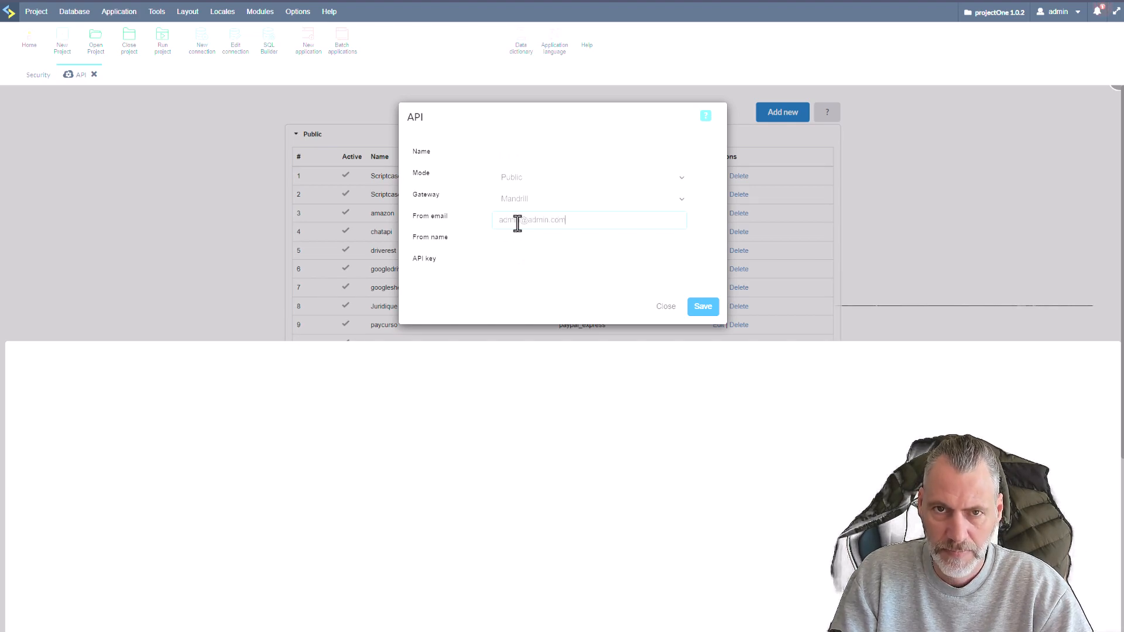
Enter the sender's first name as the From name of the new Mandrill API.
{"action": "left_click", "coordinate": [537, 241]}
{"action": "type", "text": "JAmie"}
{"action": "key", "text": "BackSpace"}
{"action": "type", "text": "amie"}
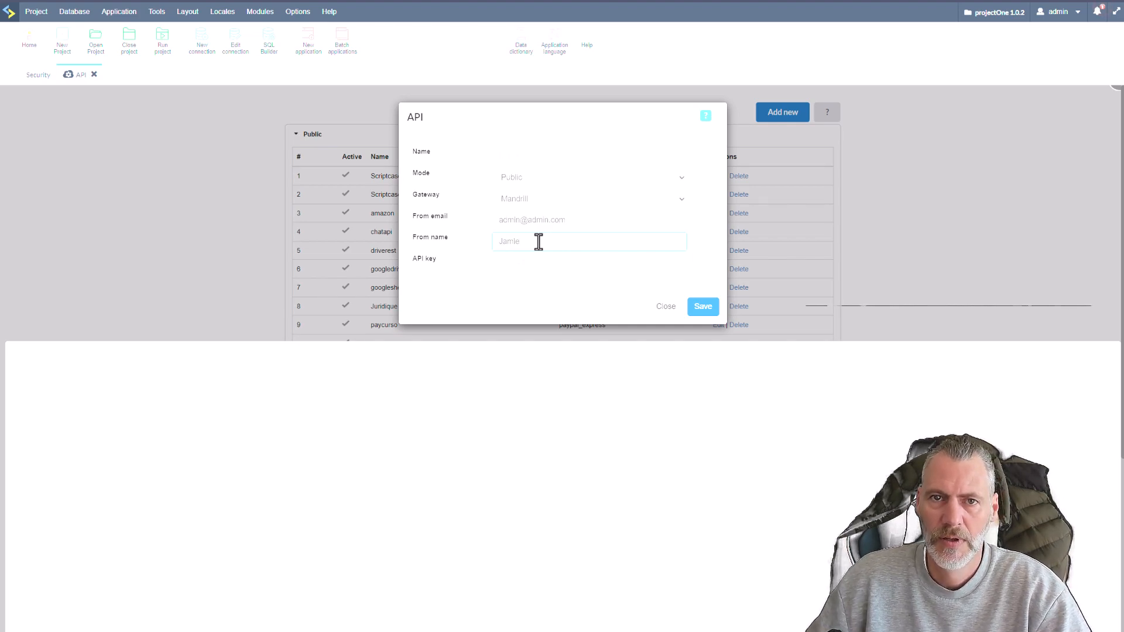
Replace the From email with the site's help e-mail address.
{"action": "left_click", "coordinate": [577, 218]}
{"action": "key", "text": "ctrl+a"}
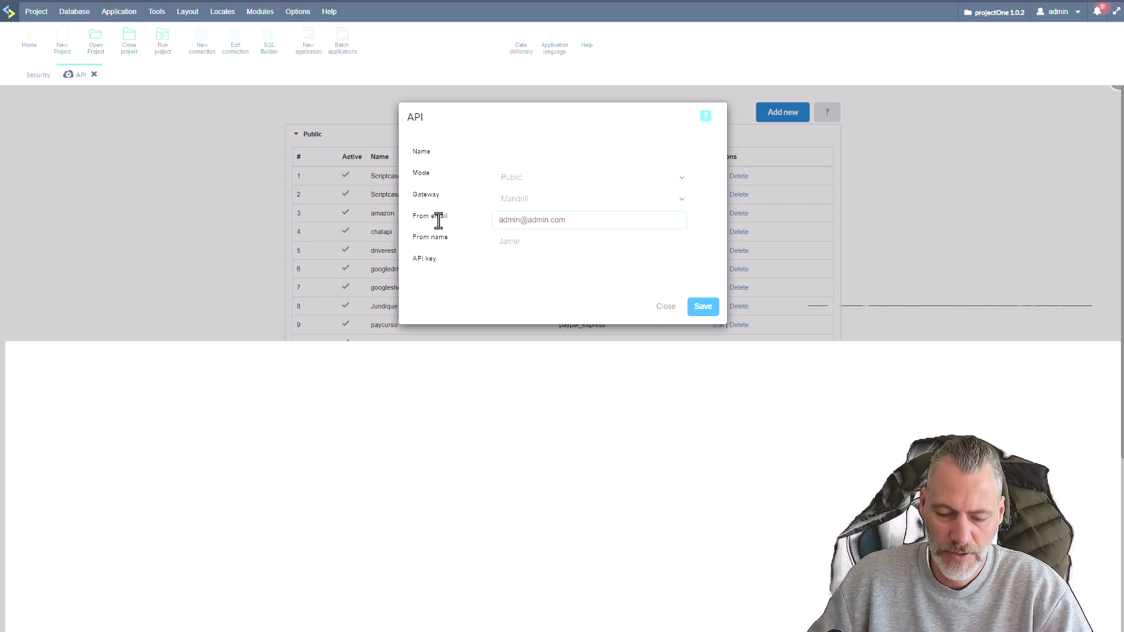
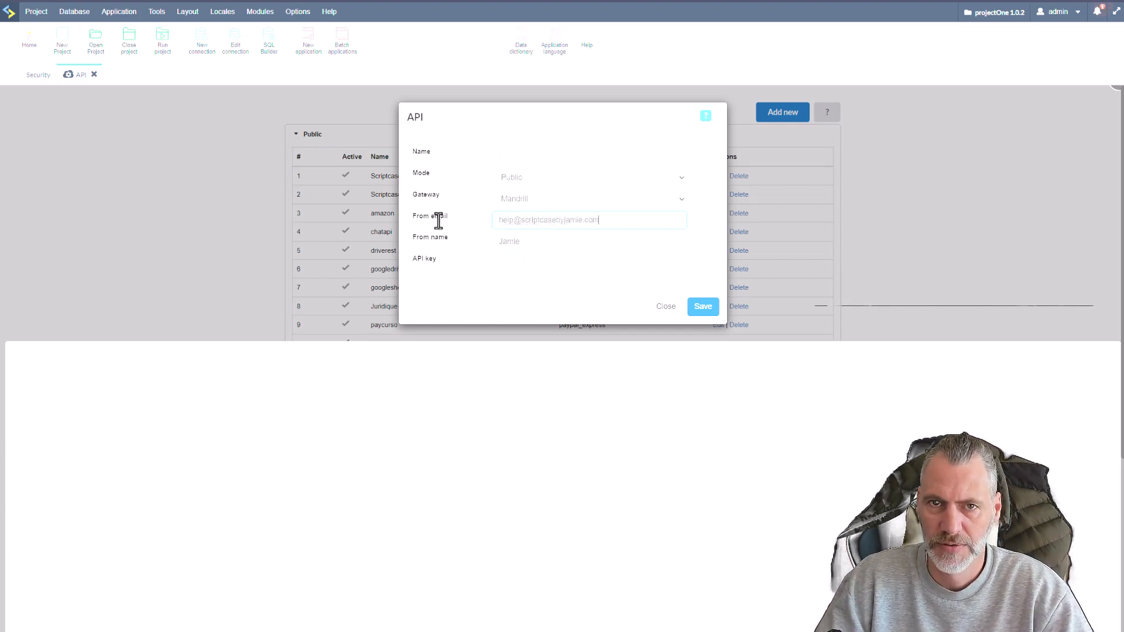
Enter a placeholder API key for the Mandrill gateway and try to save the API.
{"action": "left_click", "coordinate": [530, 268]}
{"action": "type", "text": "xxxxxxxxxxxxxxxxxxxxxxxxxxxxxx"}
{"action": "left_click", "coordinate": [708, 310]}
{"action": "left_click", "coordinate": [671, 352]}
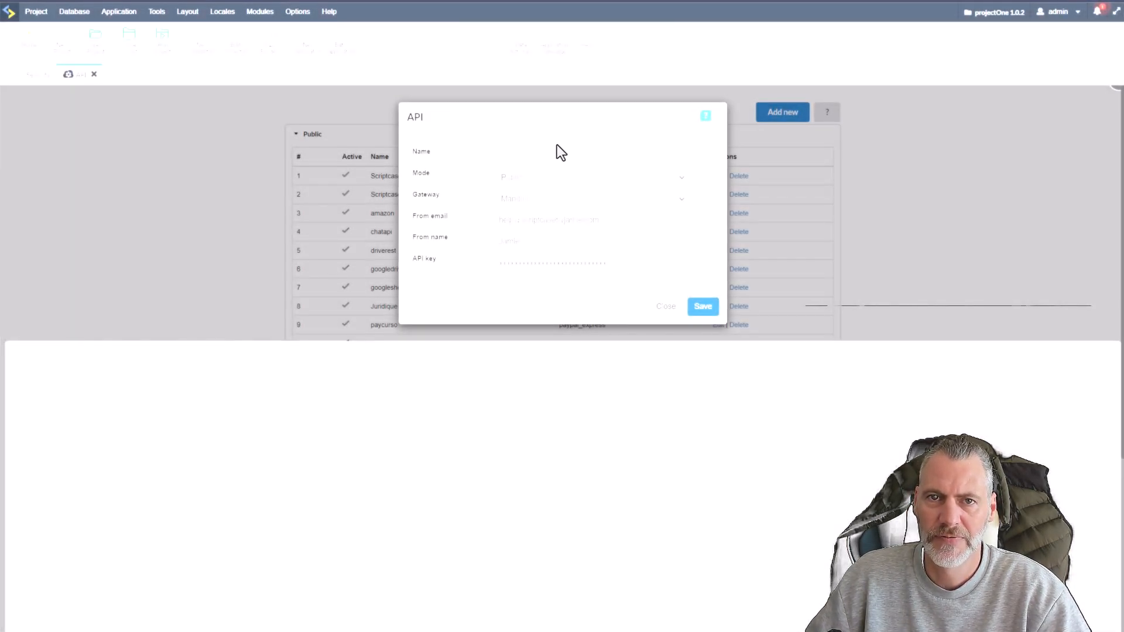
Name the new API Mandrill-scbyj and save it.
{"action": "left_click", "coordinate": [558, 160]}
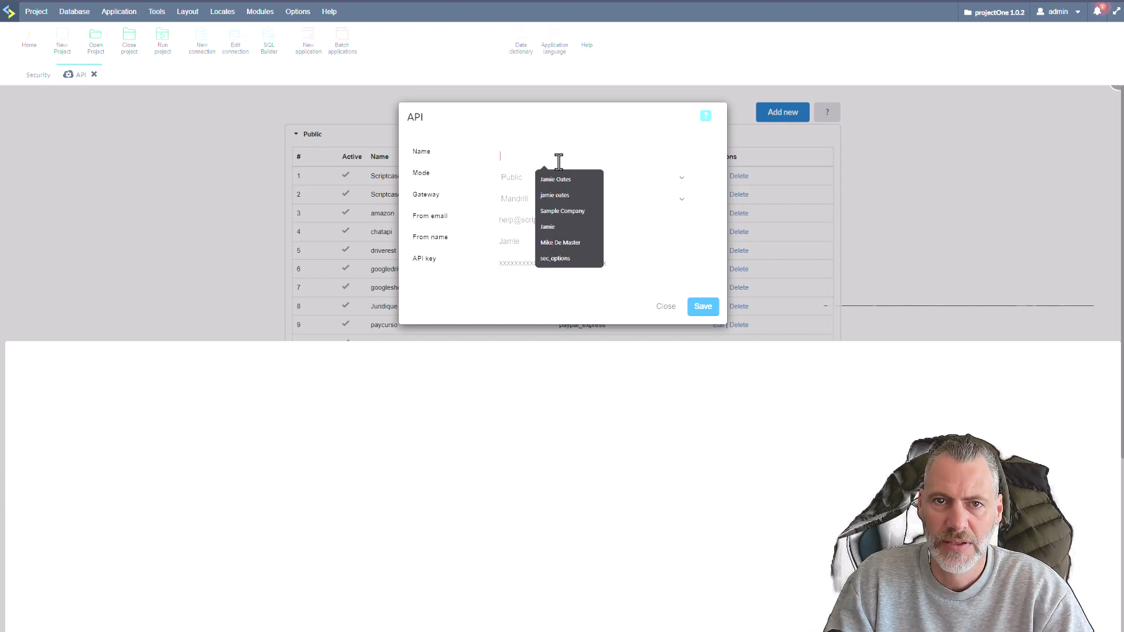
{"action": "type", "text": "Mandril"}
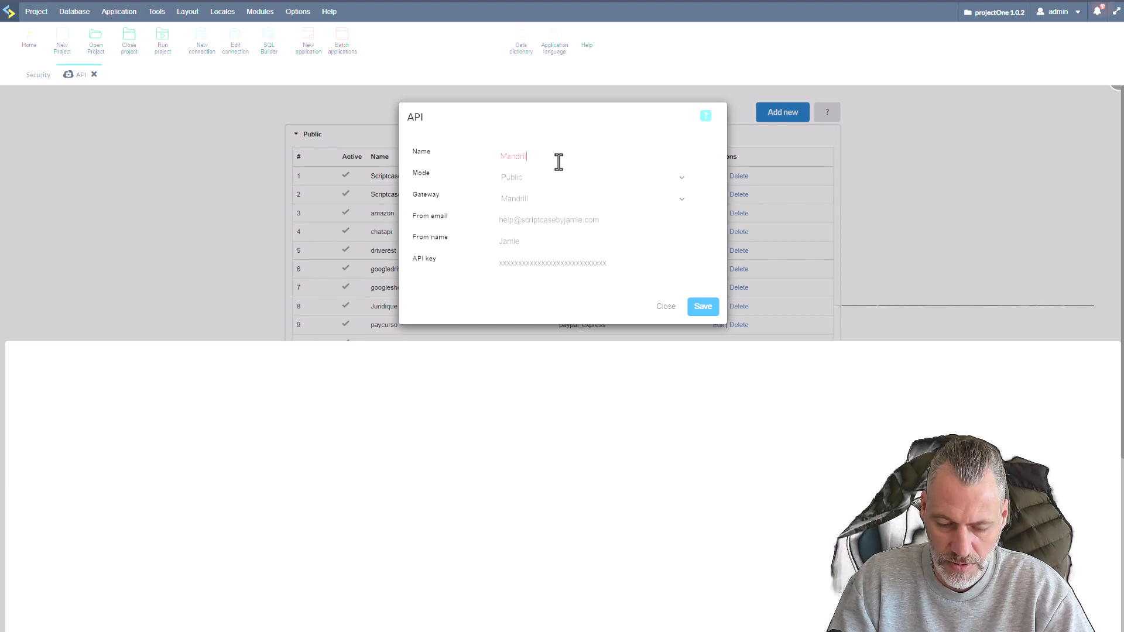
{"action": "type", "text": "l-scbyj"}
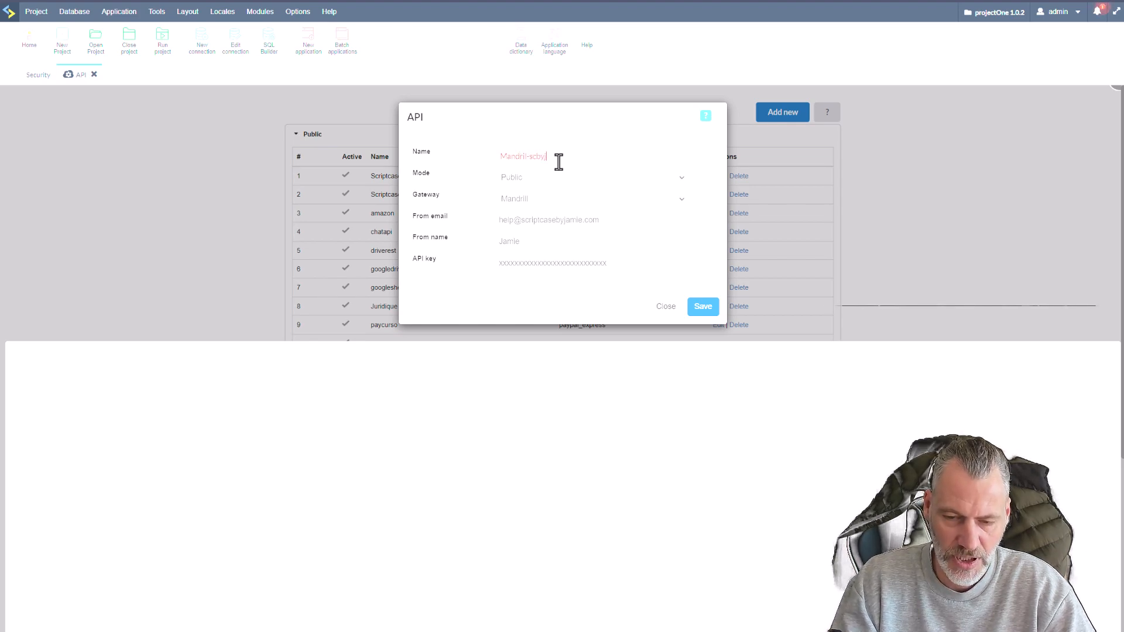
{"action": "left_click", "coordinate": [703, 308]}
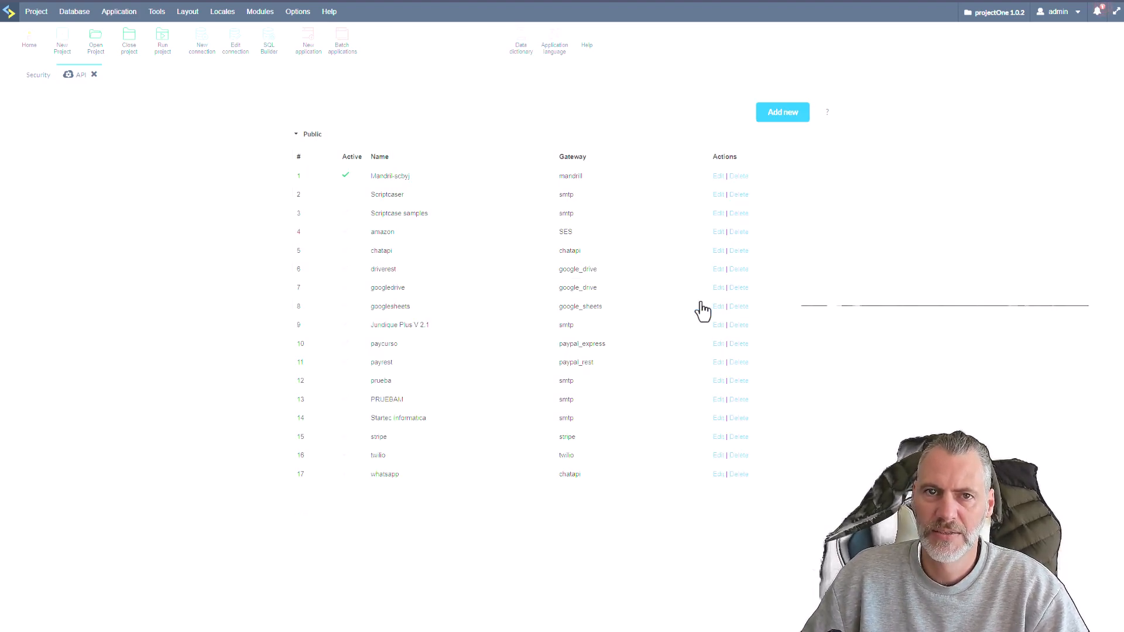
Deactivate the Mandrill-scbyj API in the Public list and activate it again.
{"action": "left_click", "coordinate": [305, 512]}
{"action": "left_click", "coordinate": [309, 135]}
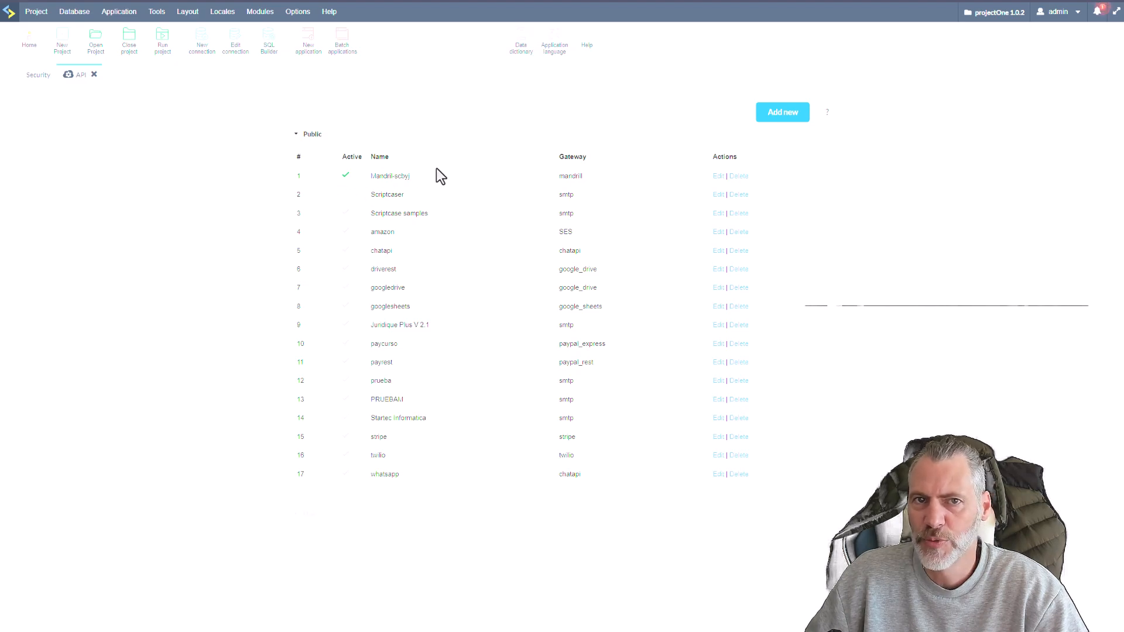
{"action": "left_click", "coordinate": [346, 175]}
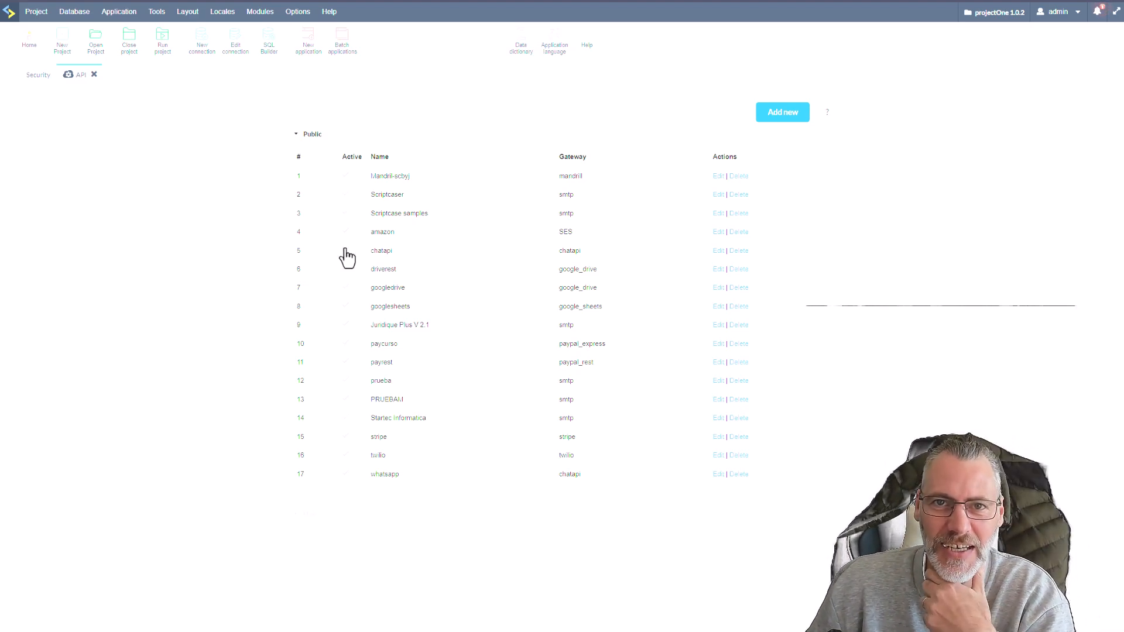
{"action": "left_click", "coordinate": [348, 174]}
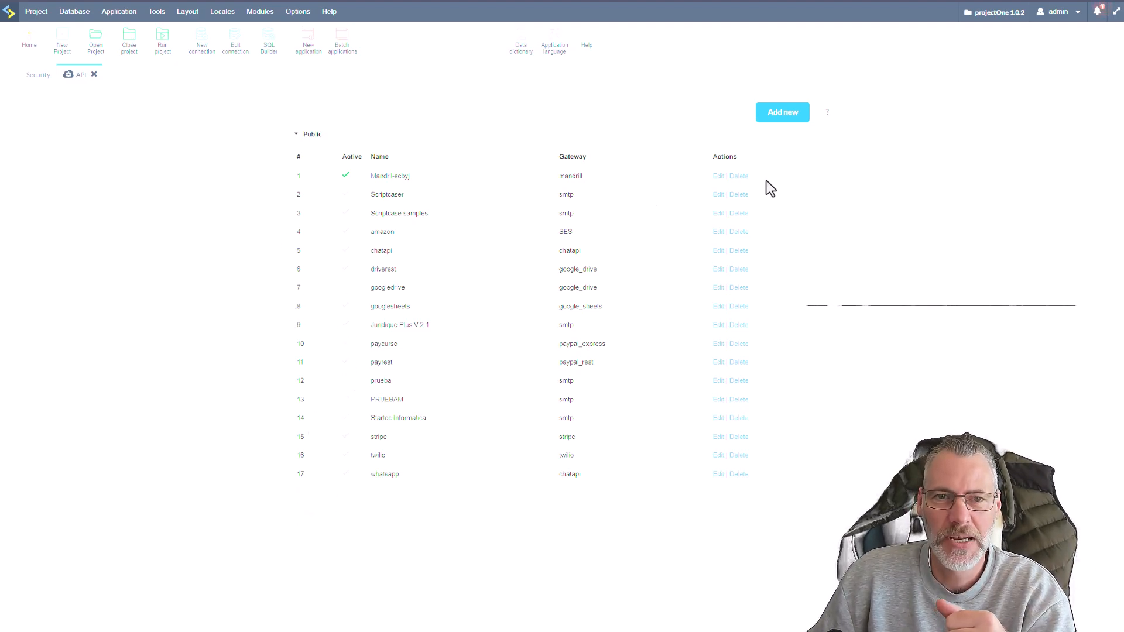
Return to the security configuration and set the E-mail Settings API to Mandrill-scbyj - mandrill.
{"action": "left_click", "coordinate": [36, 83]}
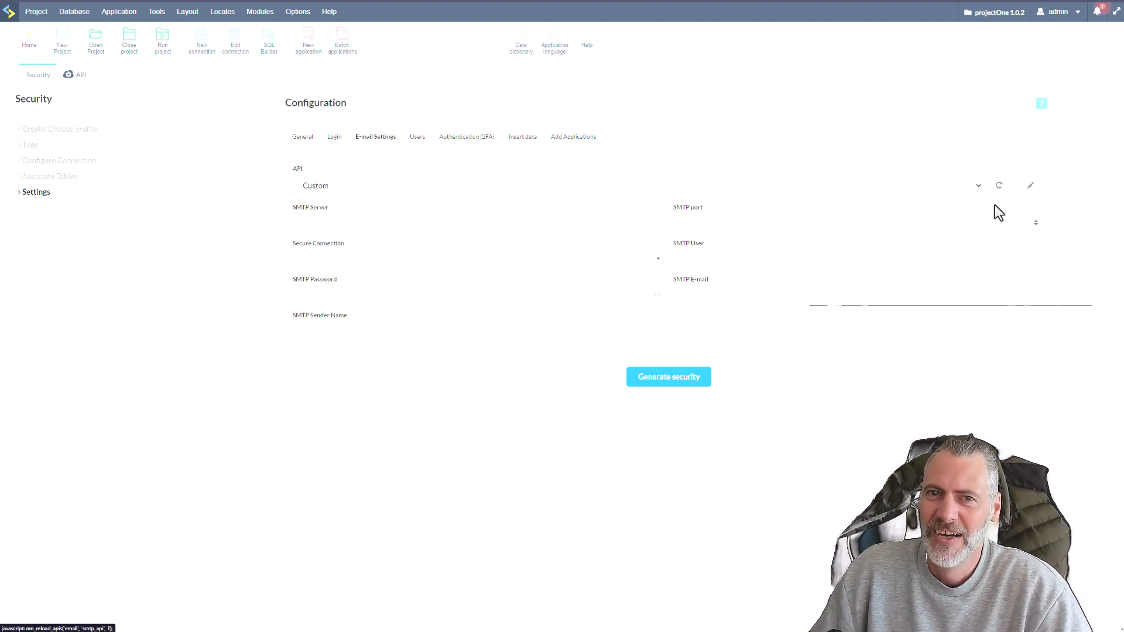
{"action": "left_click", "coordinate": [977, 183]}
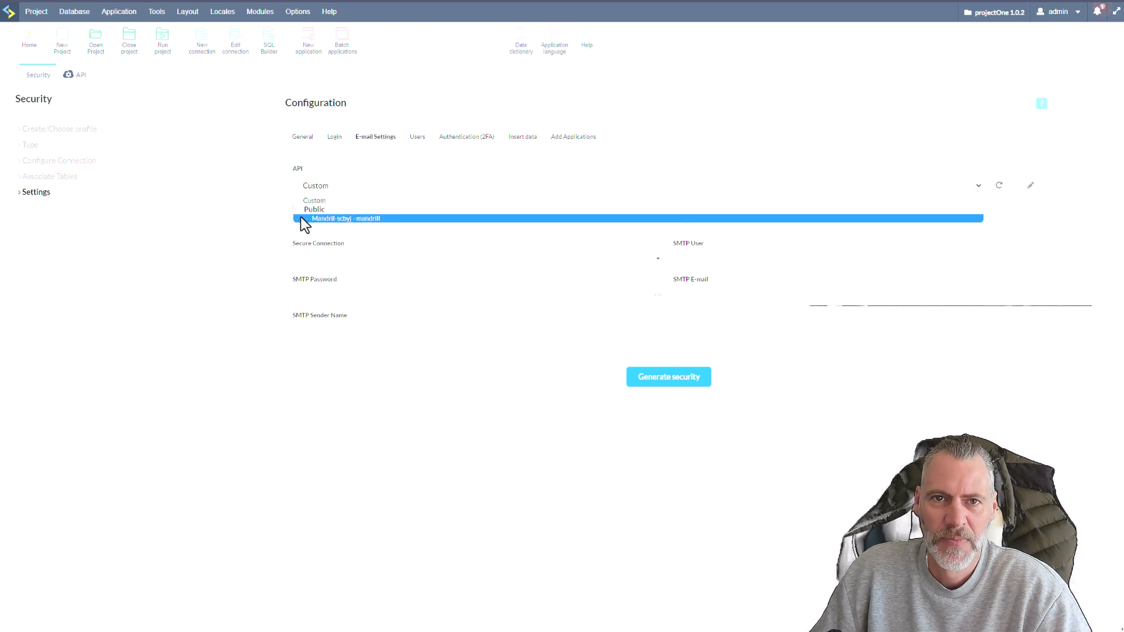
{"action": "left_click", "coordinate": [353, 219]}
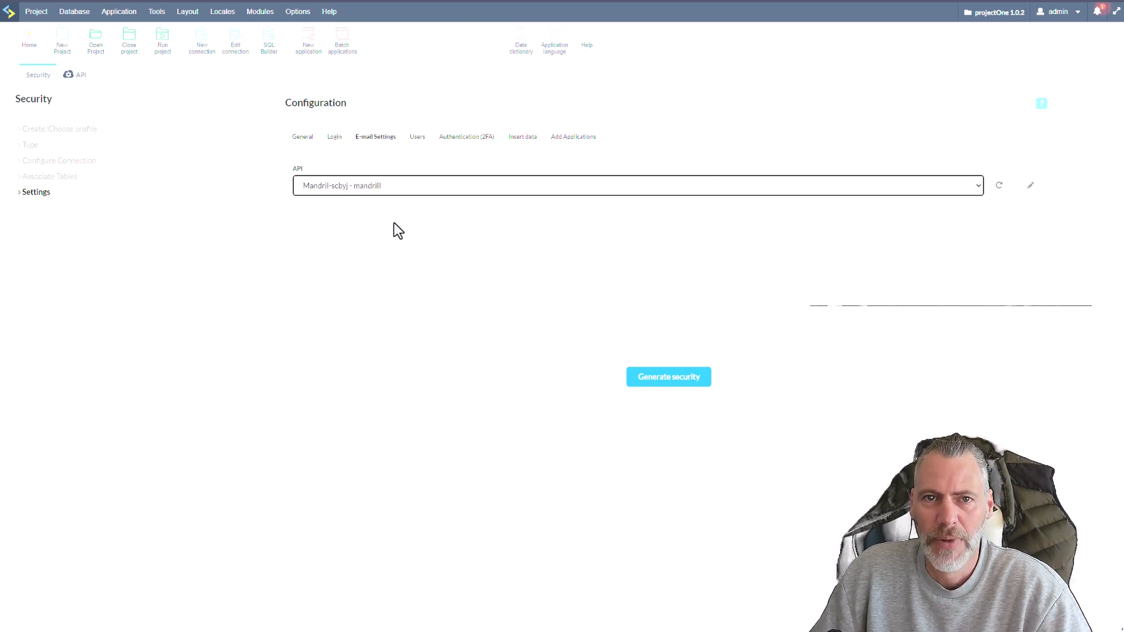
{"action": "left_click", "coordinate": [387, 212]}
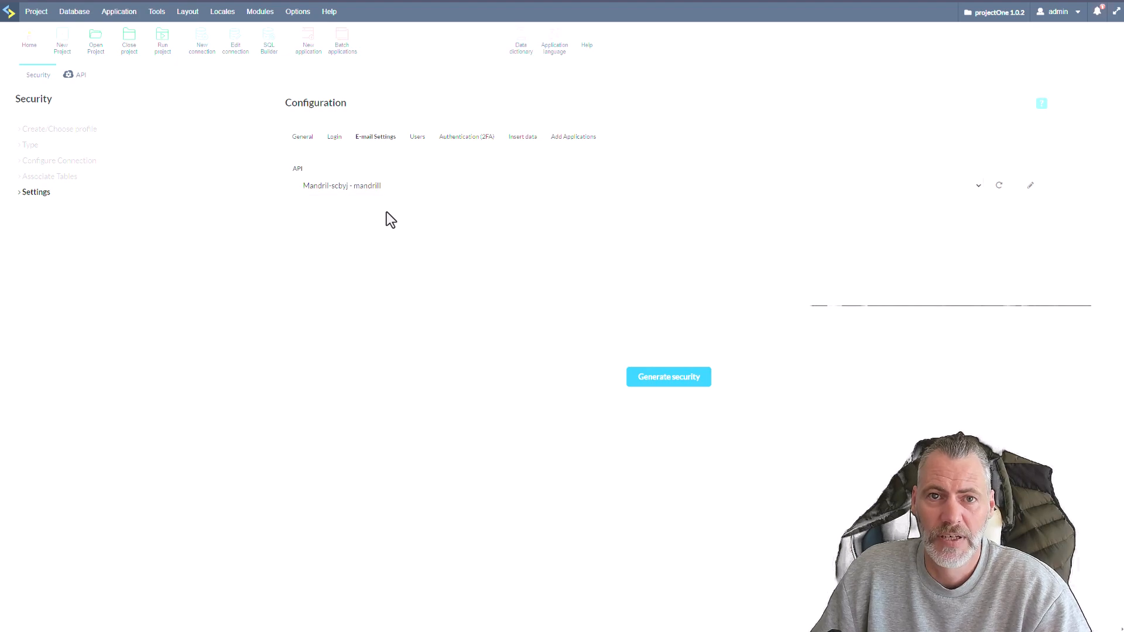
Set the default group for new users to Registrations in the Users settings.
{"action": "left_click", "coordinate": [416, 138]}
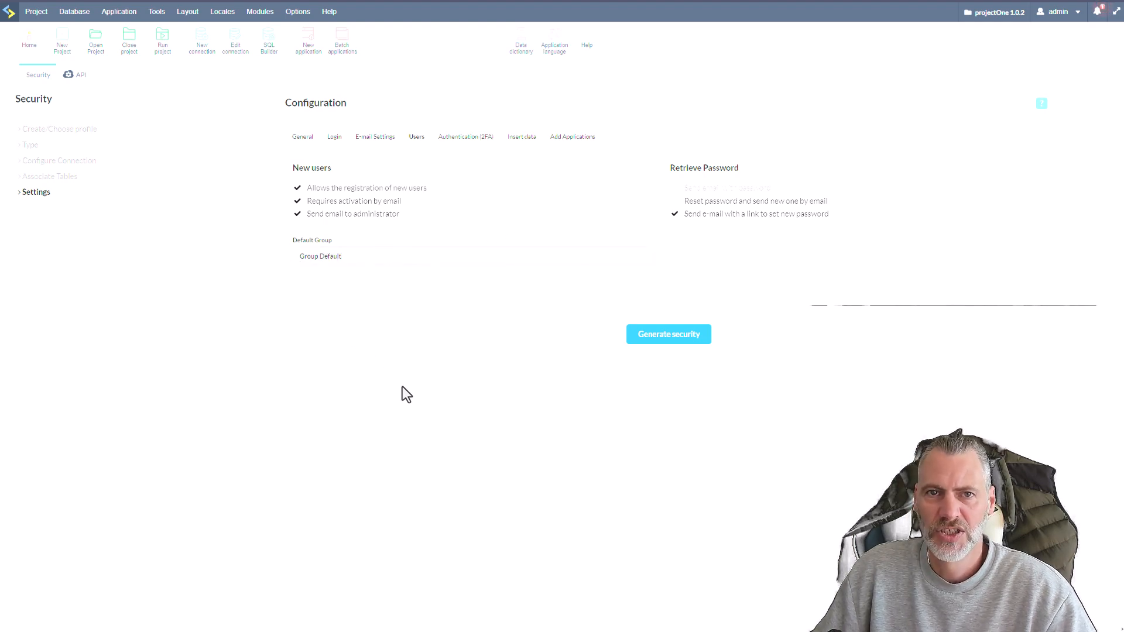
{"action": "type", "text": "Res"}
{"action": "key", "text": "BackSpace"}
{"action": "type", "text": "giu"}
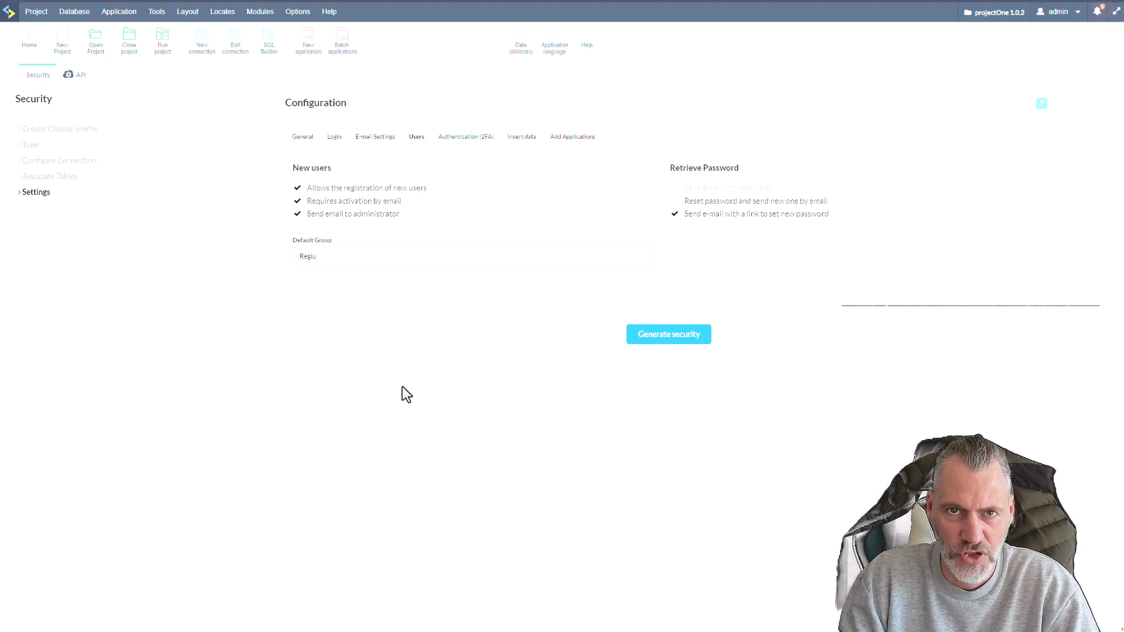
{"action": "key", "text": "BackSpace"}
{"action": "type", "text": "strations"}
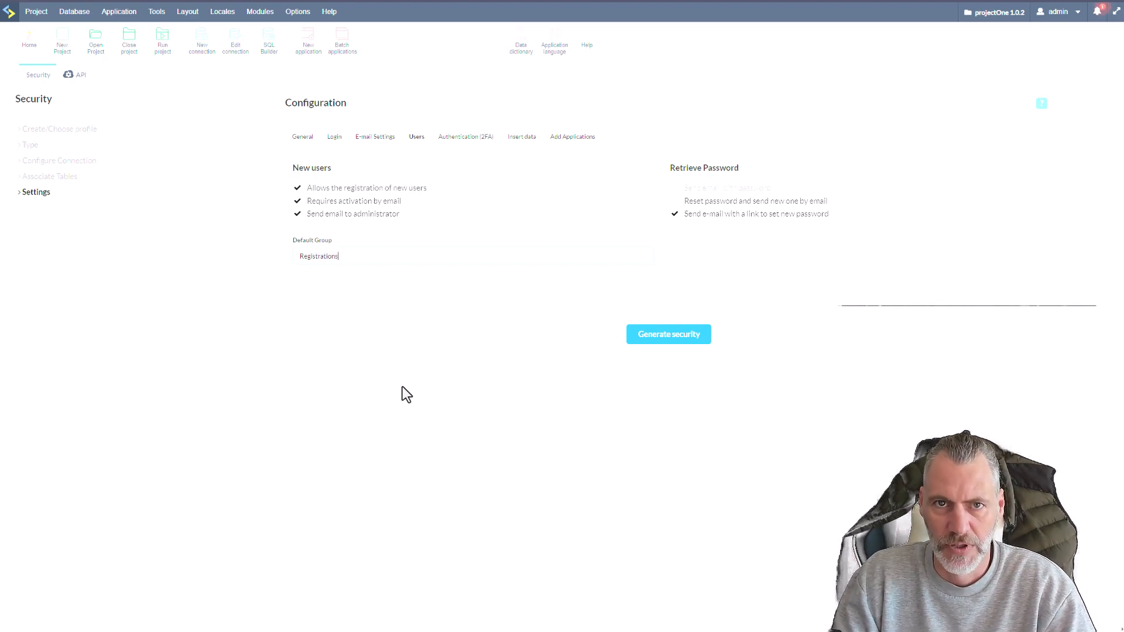
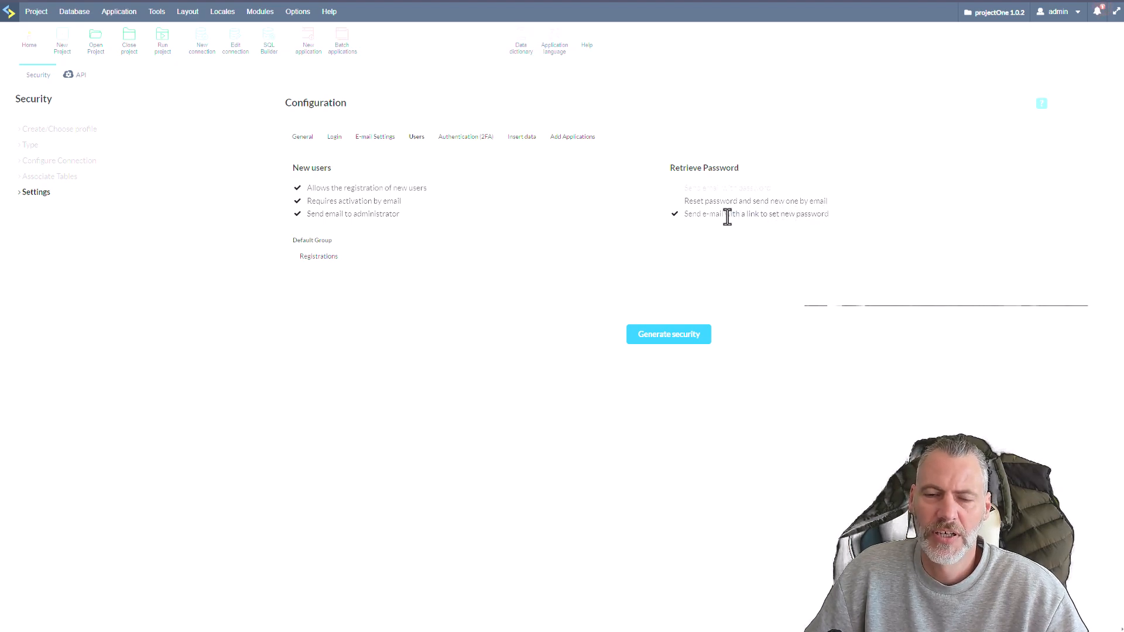
Examine the two-factor authentication settings and the methods they offer, comparing them with the neighbouring Users and Insert data settings.
{"action": "left_click", "coordinate": [460, 139]}
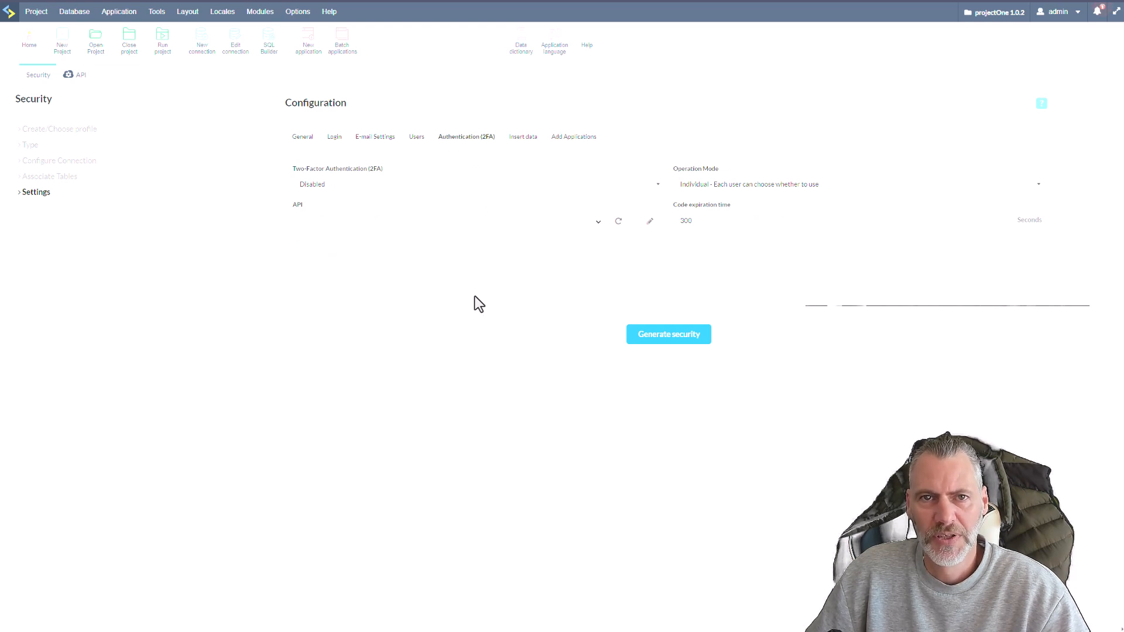
{"action": "left_click", "coordinate": [418, 139]}
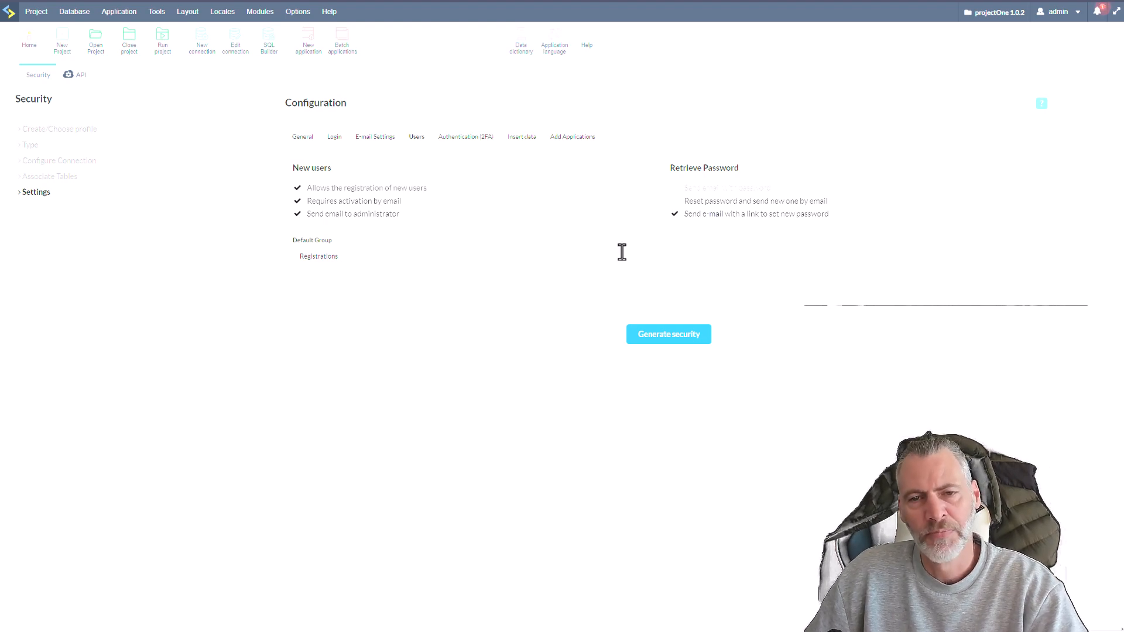
{"action": "left_click", "coordinate": [469, 147]}
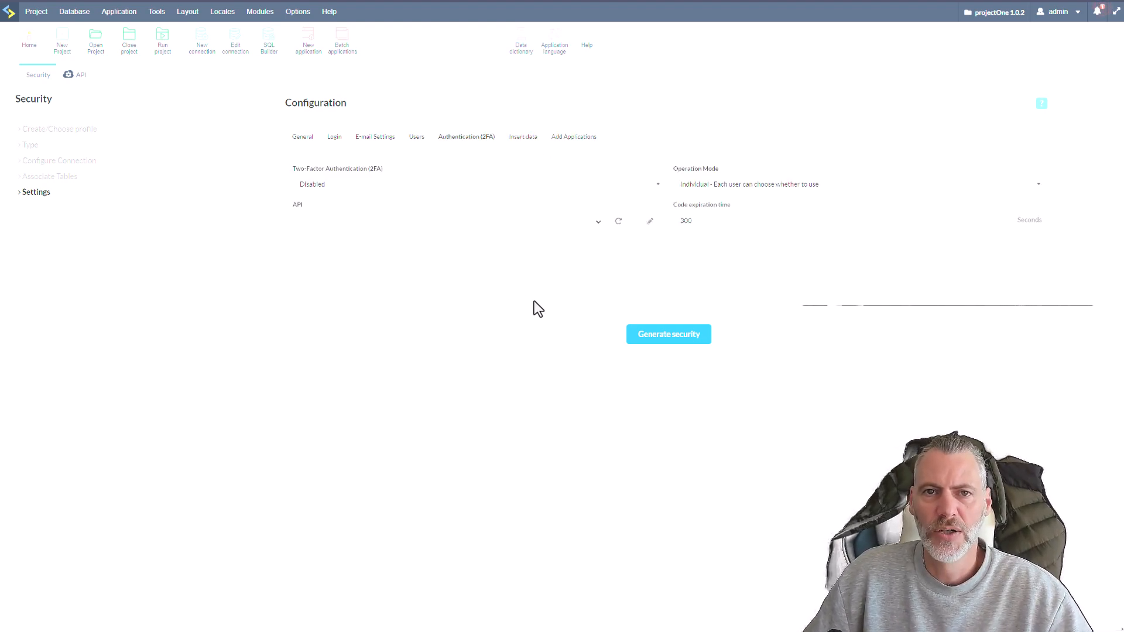
{"action": "left_click", "coordinate": [479, 193]}
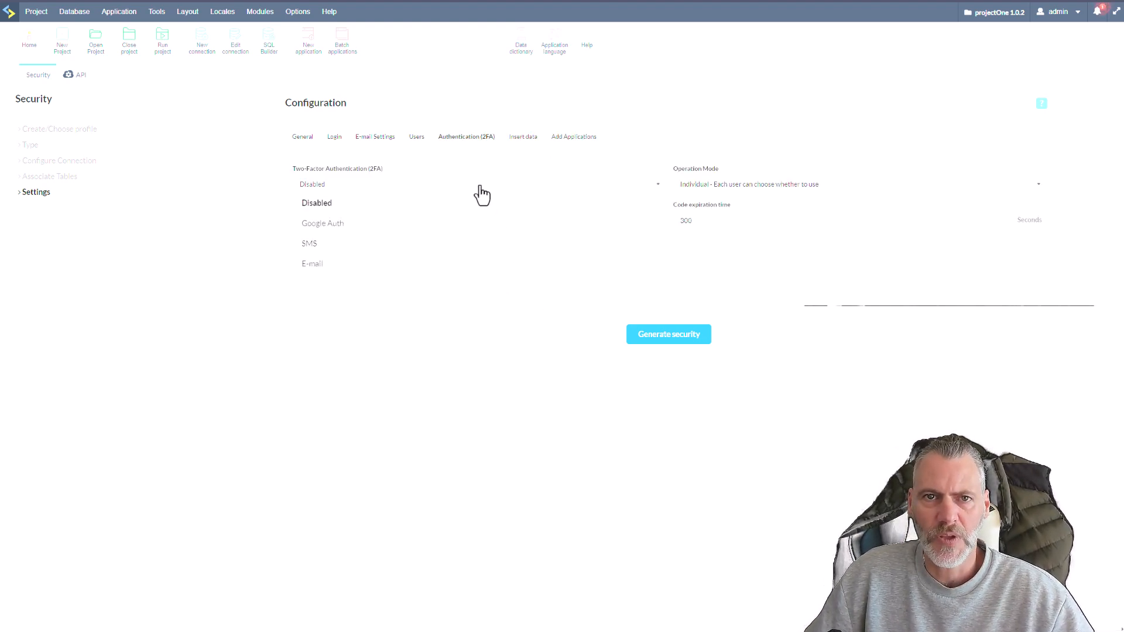
{"action": "left_click", "coordinate": [492, 189]}
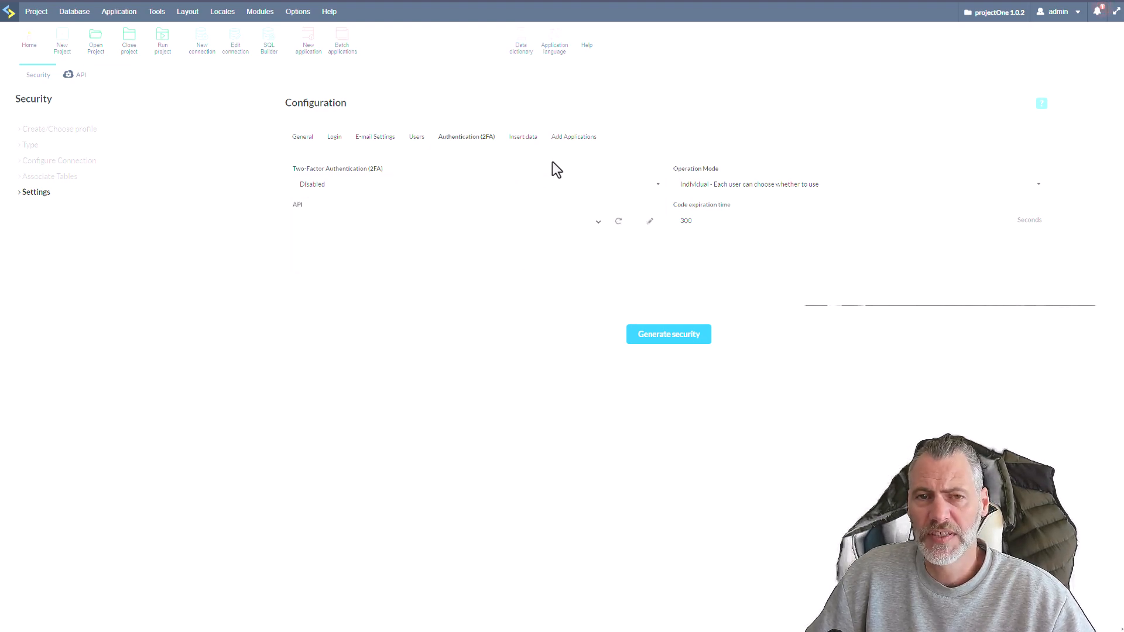
{"action": "left_click", "coordinate": [541, 189]}
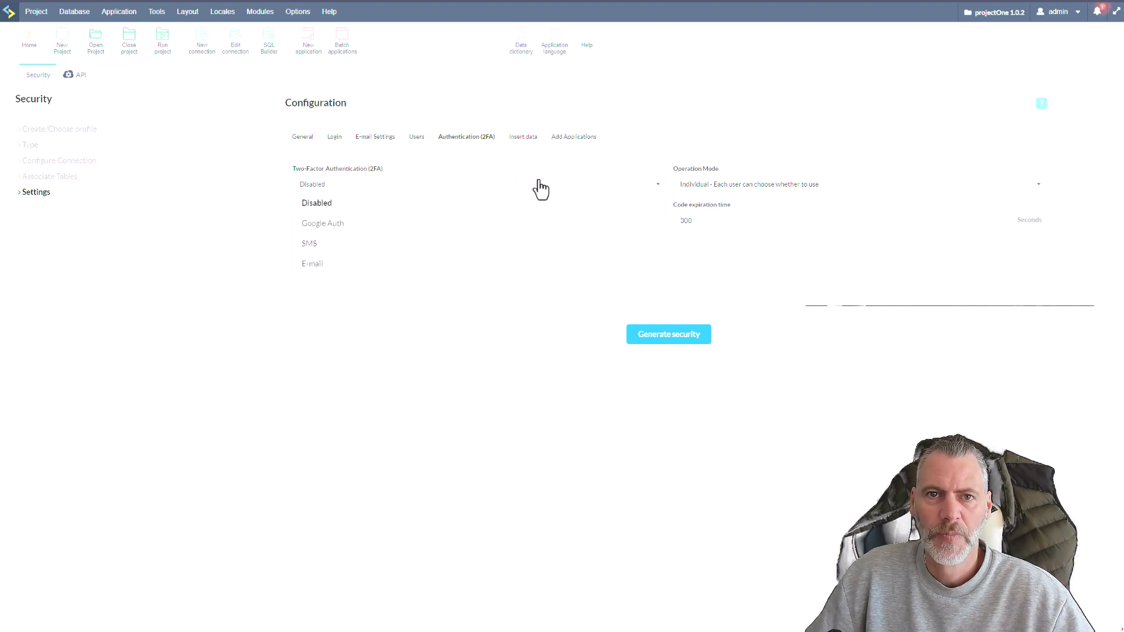
{"action": "left_click", "coordinate": [493, 164]}
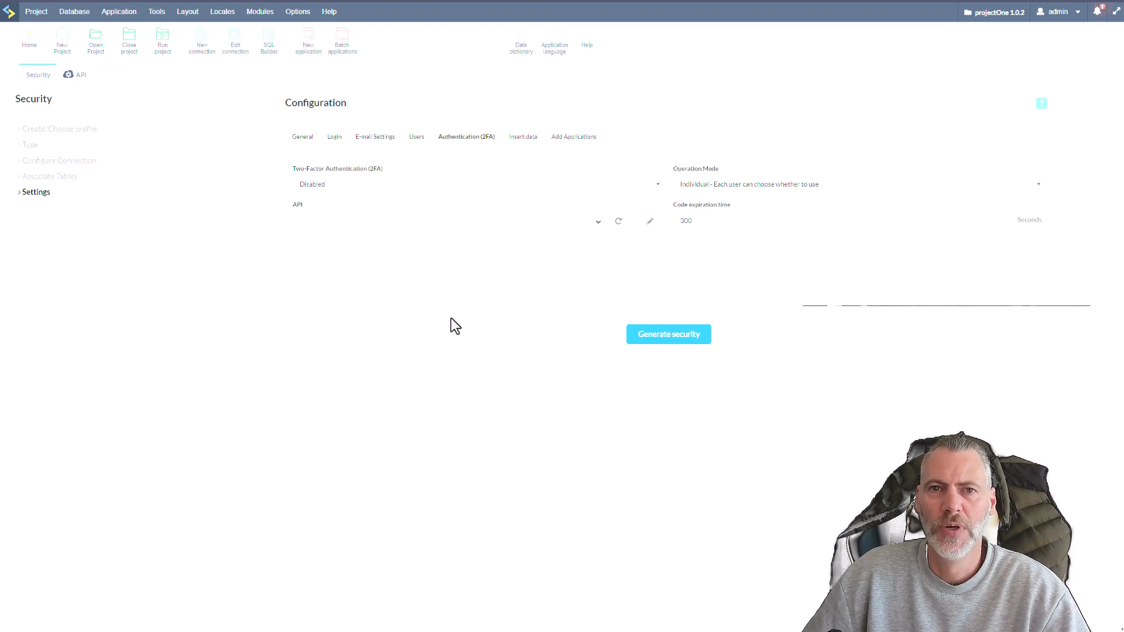
{"action": "left_click", "coordinate": [422, 185]}
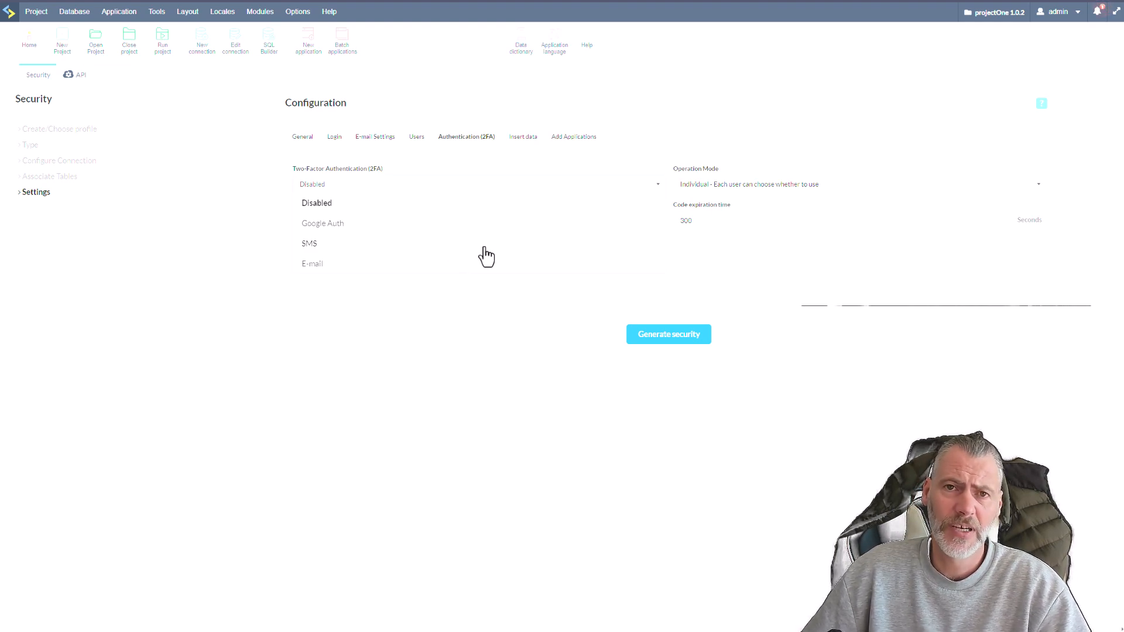
{"action": "left_click", "coordinate": [516, 353]}
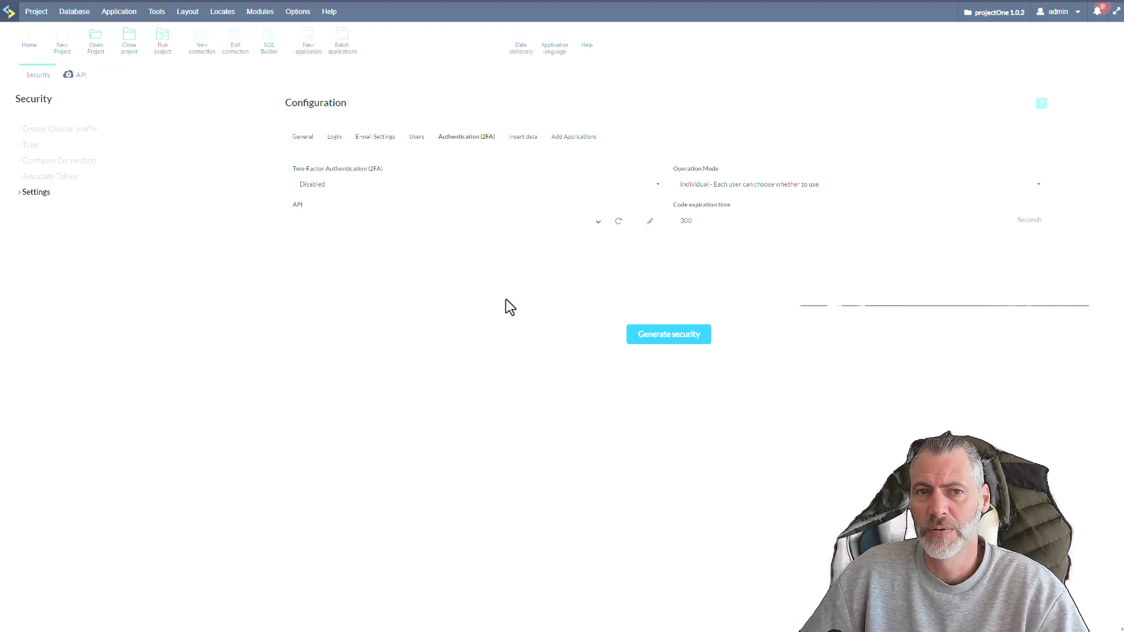
{"action": "left_click", "coordinate": [529, 201]}
{"action": "left_click", "coordinate": [527, 325]}
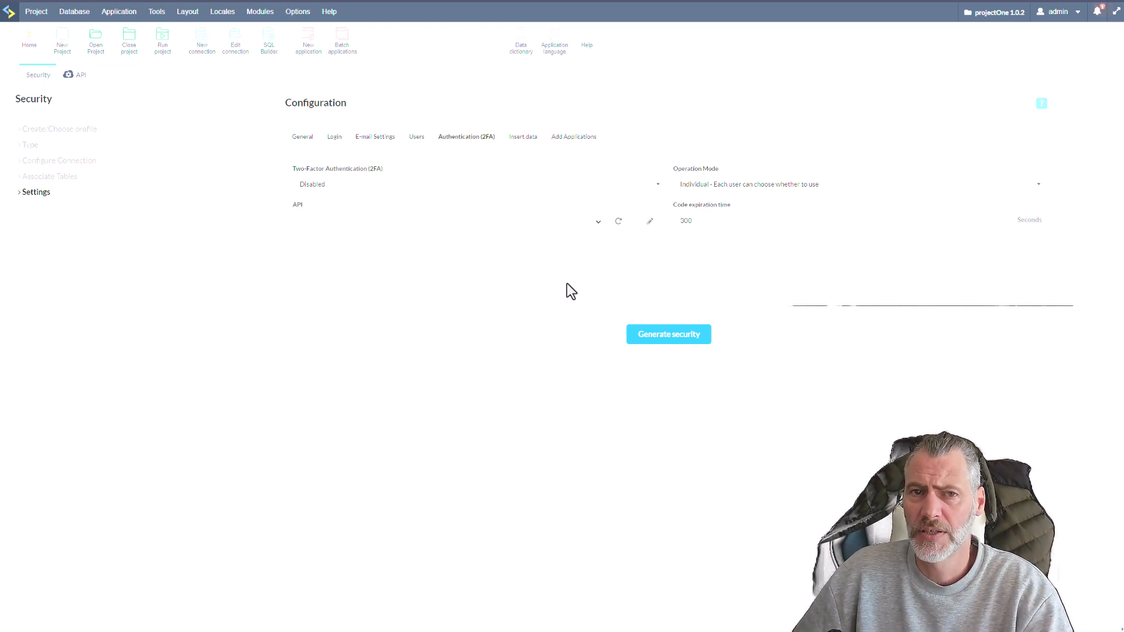
{"action": "left_click", "coordinate": [532, 144]}
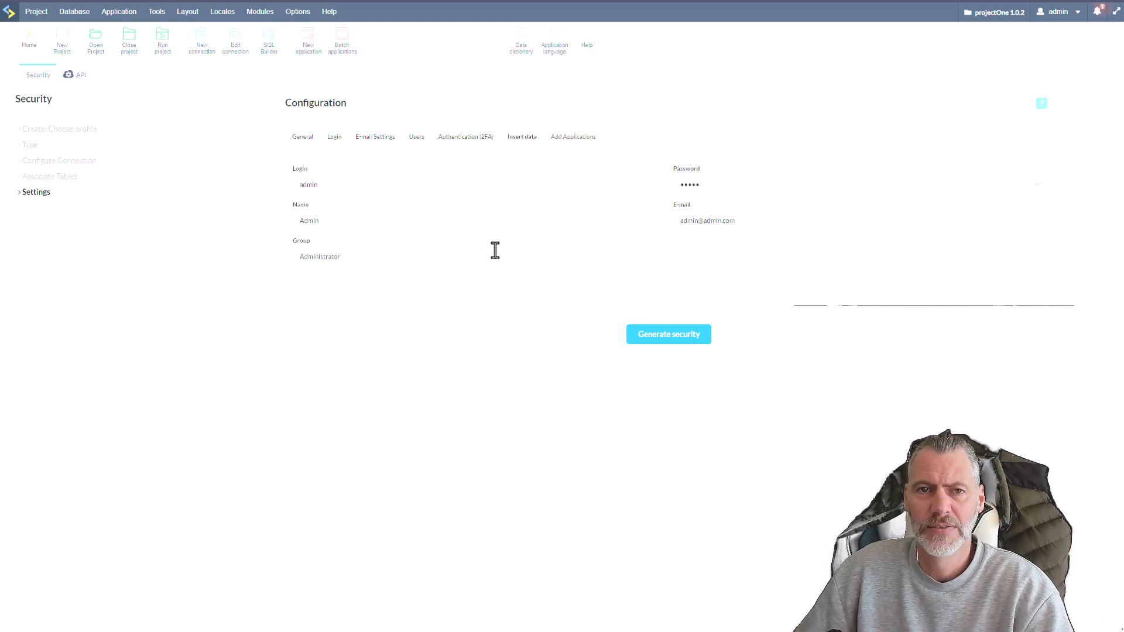
{"action": "left_click", "coordinate": [464, 140]}
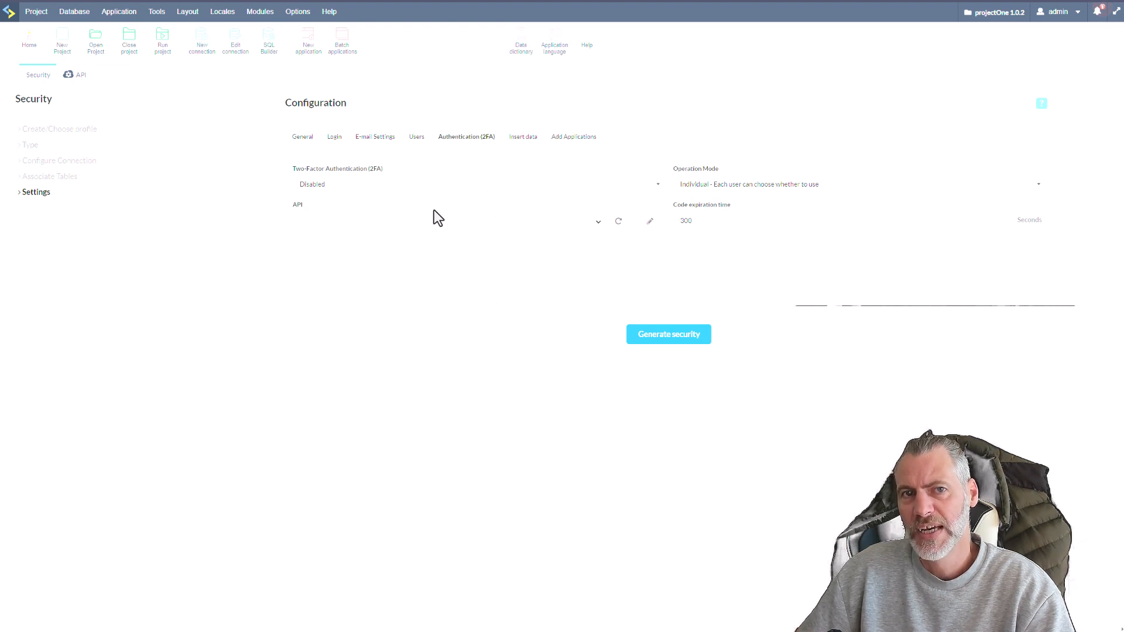
{"action": "left_click", "coordinate": [401, 191]}
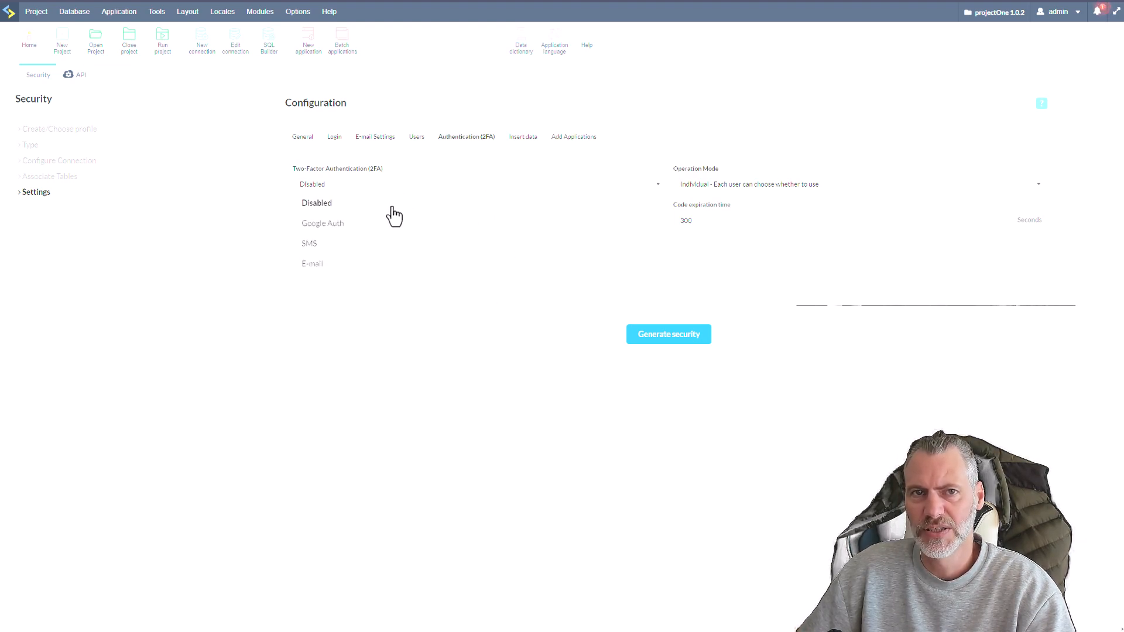
{"action": "left_click", "coordinate": [479, 173]}
{"action": "left_click", "coordinate": [522, 140]}
{"action": "left_click", "coordinate": [464, 142]}
{"action": "left_click", "coordinate": [479, 195]}
{"action": "left_click", "coordinate": [542, 170]}
Replace the default e-mail of the initial admin user in the Insert data settings with the site's help e-mail address.
{"action": "left_click", "coordinate": [531, 148]}
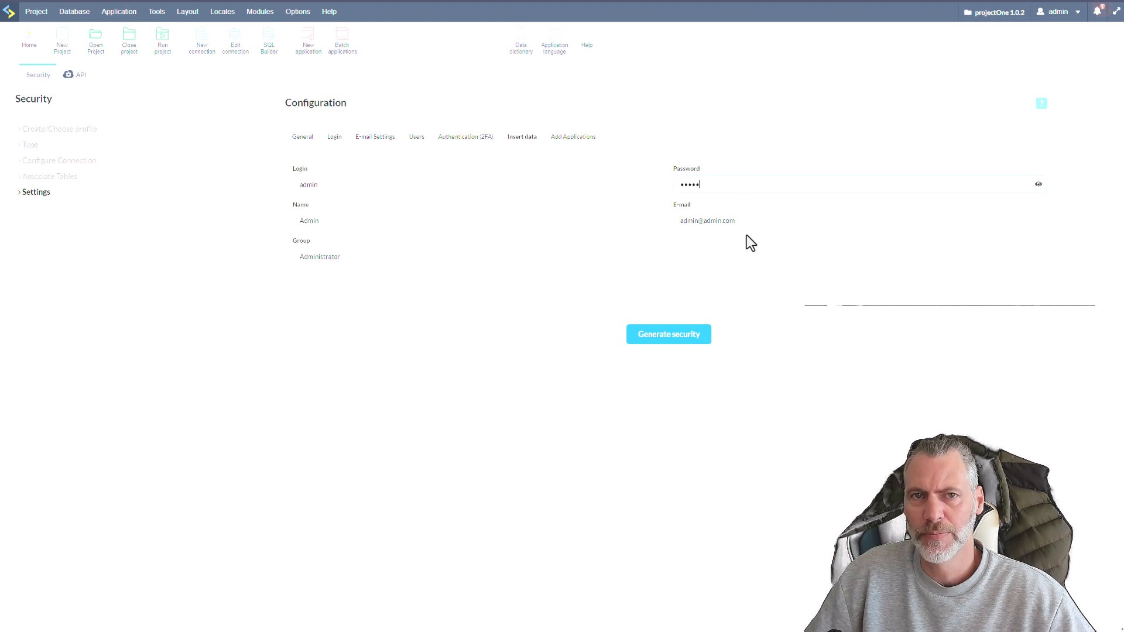
{"action": "triple_click", "coordinate": [666, 226]}
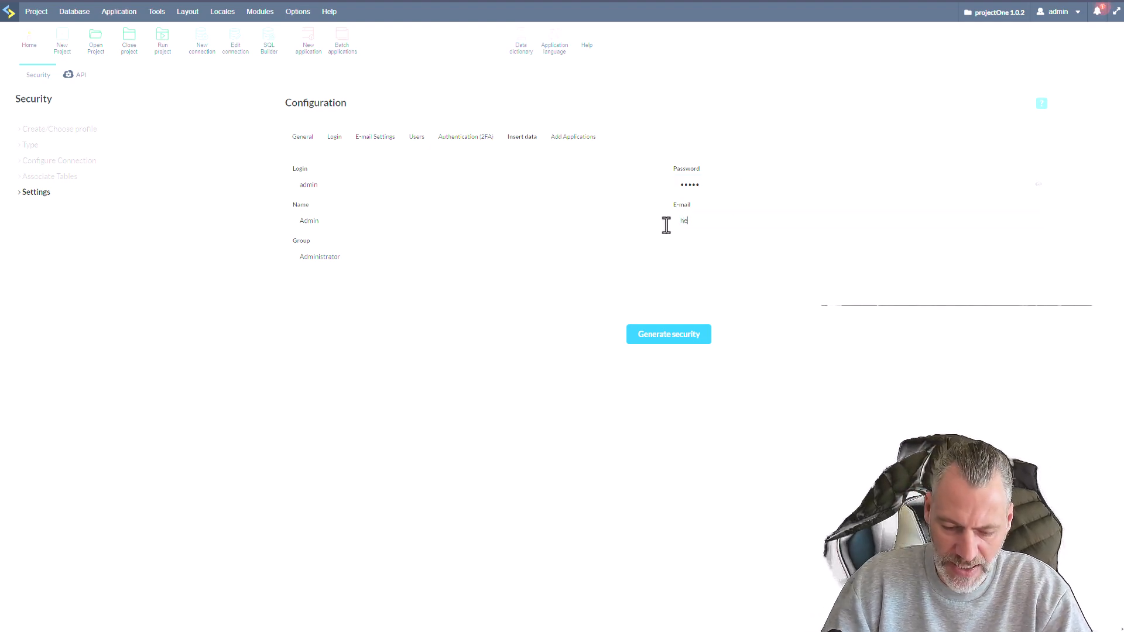
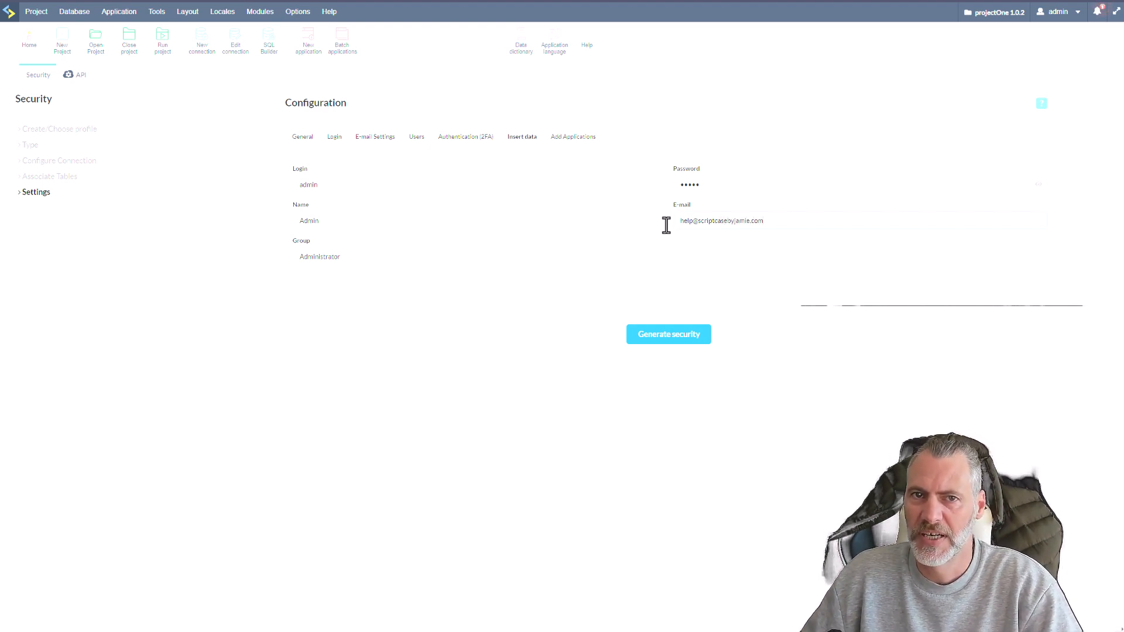
{"action": "left_click", "coordinate": [359, 252]}
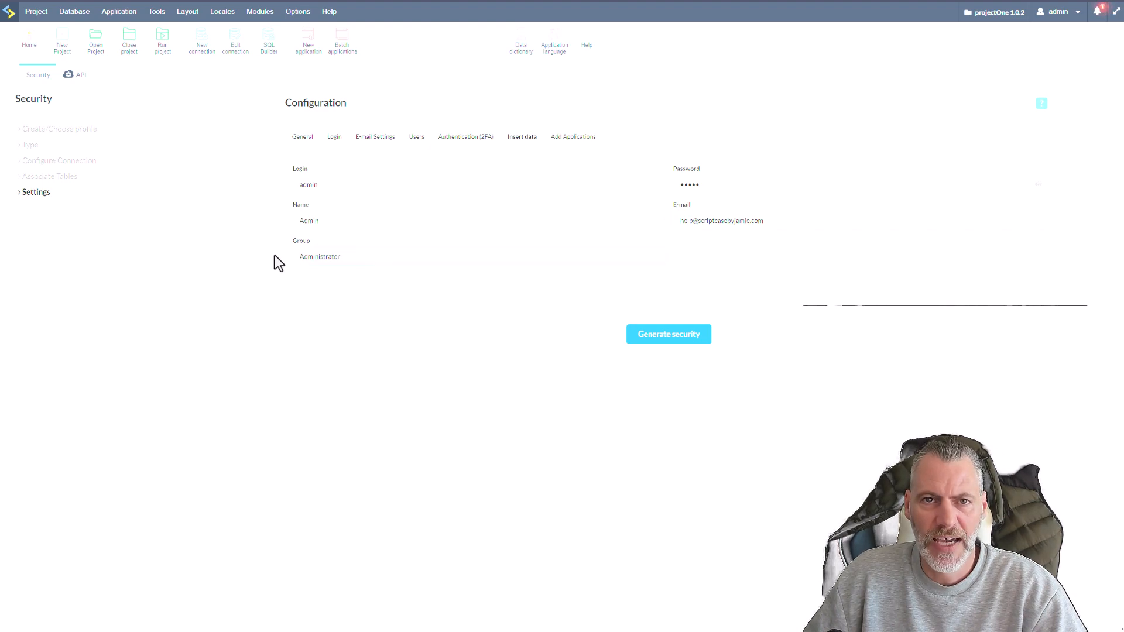
Generate the security module with all project applications included, saving its profile as scbyj_project_one at Project level.
{"action": "left_click", "coordinate": [561, 148]}
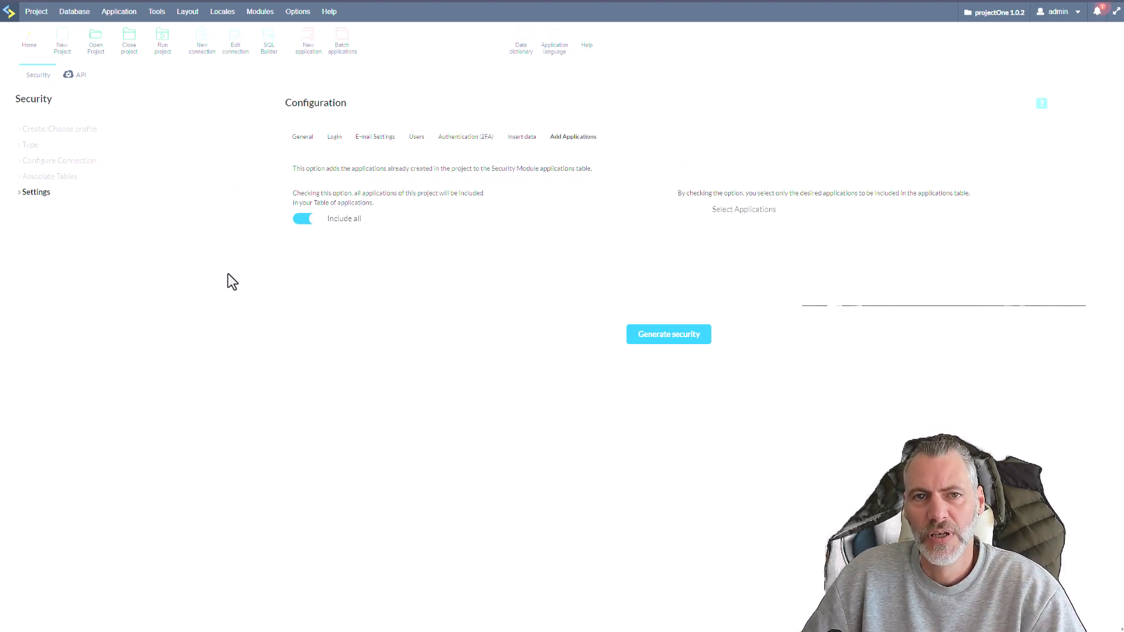
{"action": "left_click", "coordinate": [673, 338]}
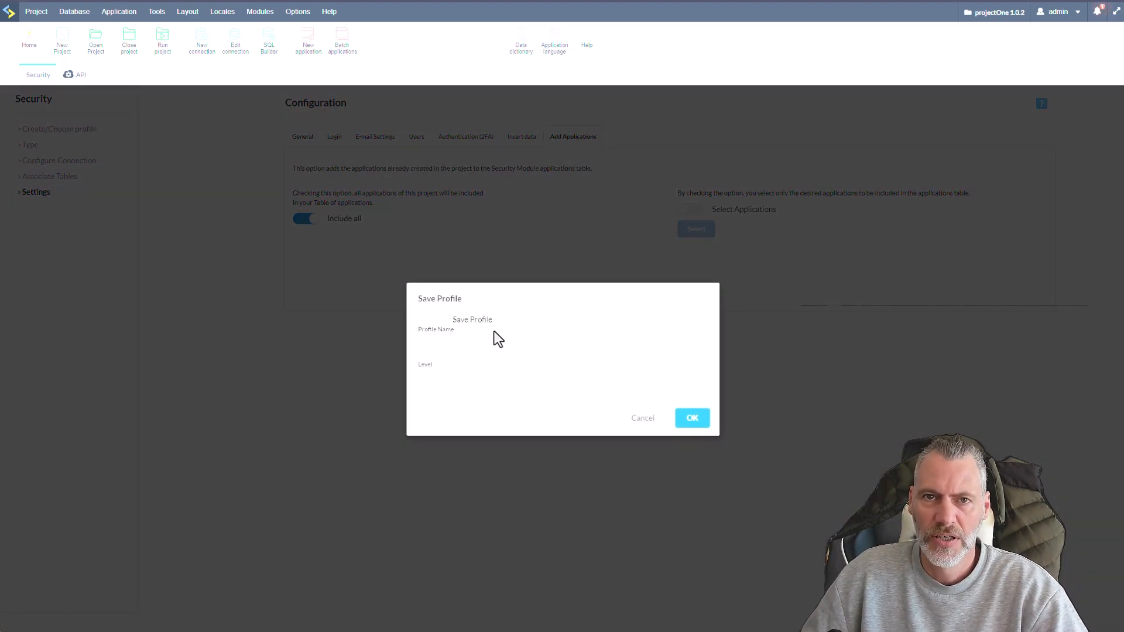
{"action": "left_click", "coordinate": [436, 320]}
{"action": "left_click", "coordinate": [481, 336]}
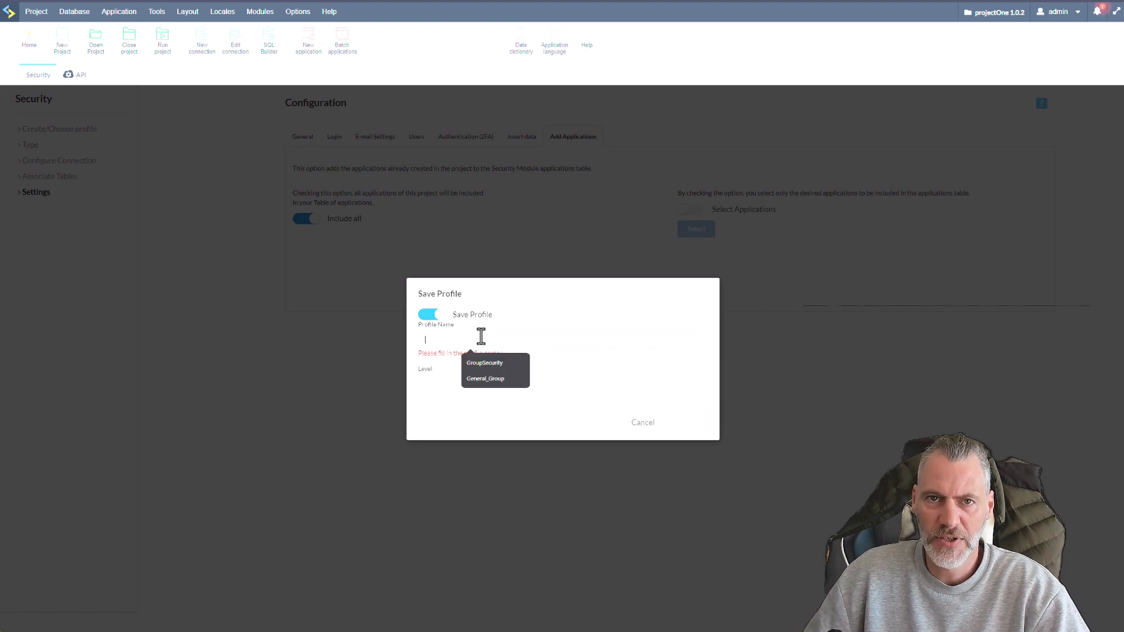
{"action": "type", "text": "s"}
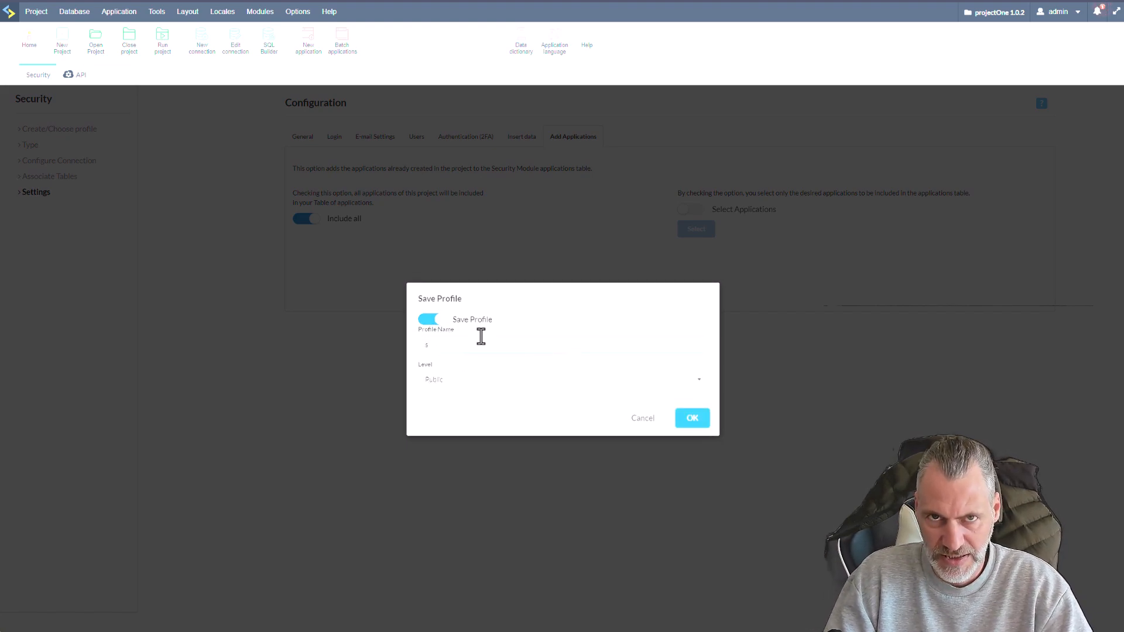
{"action": "type", "text": "cbyj_project_one"}
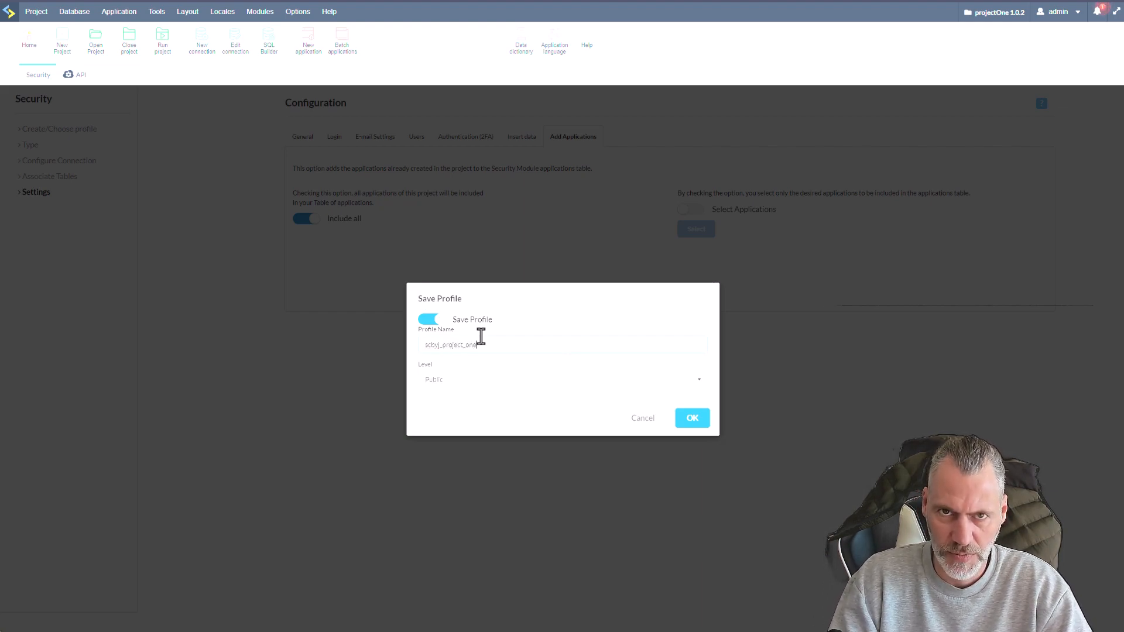
{"action": "left_click", "coordinate": [691, 382]}
{"action": "left_click", "coordinate": [443, 420]}
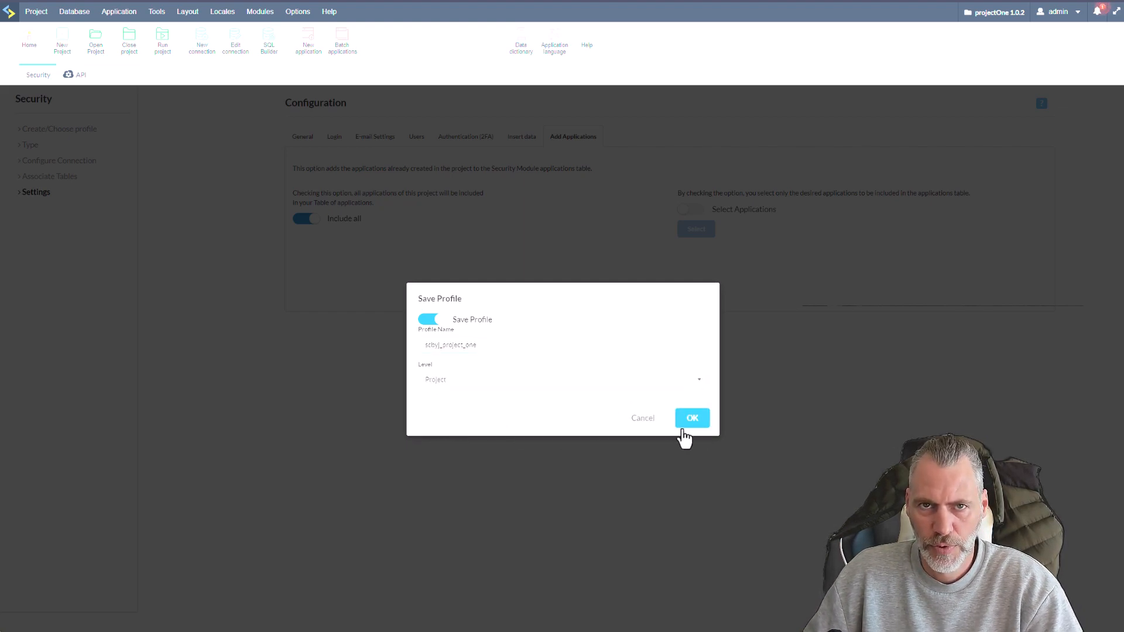
{"action": "left_click", "coordinate": [695, 418]}
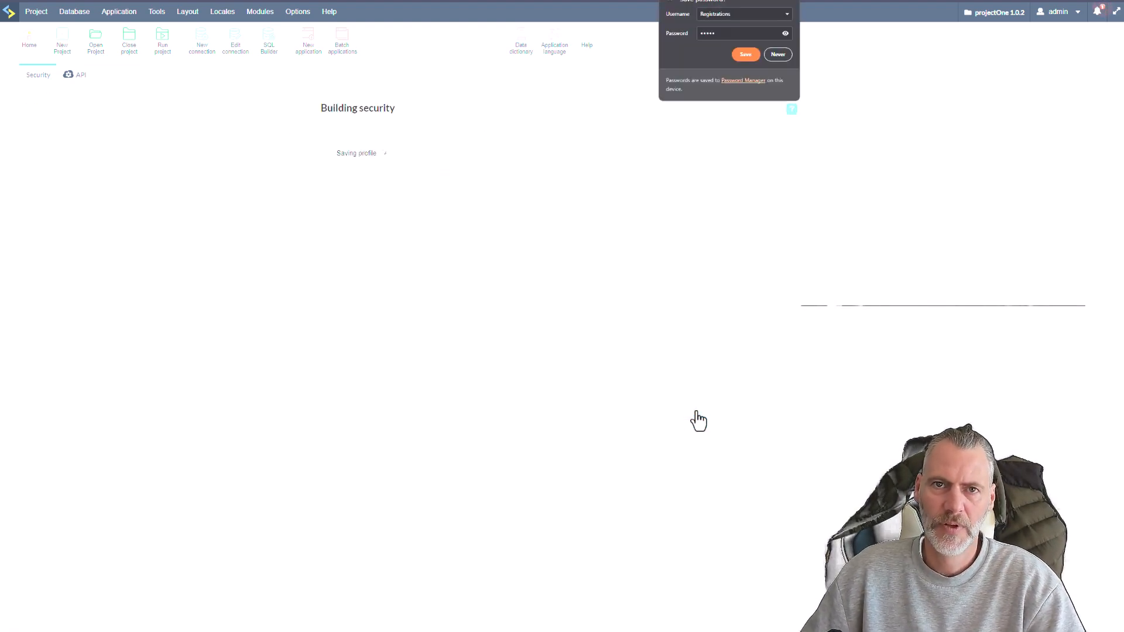
{"action": "left_click", "coordinate": [794, 1]}
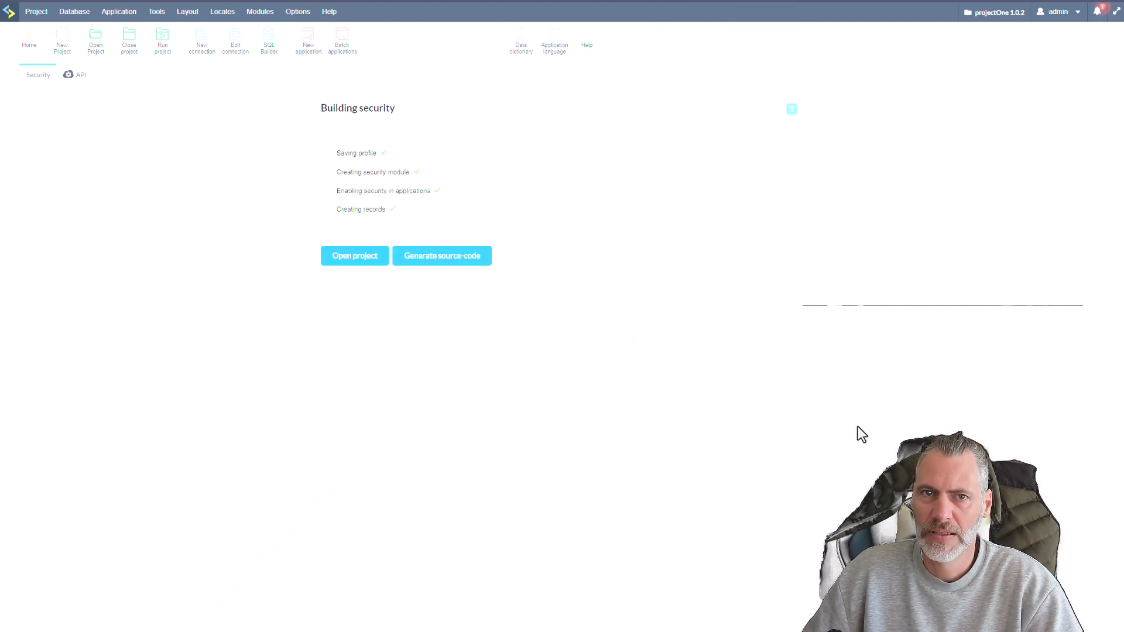
Generate the source code of the project's applications and return to the project's application list.
{"action": "left_click", "coordinate": [441, 259]}
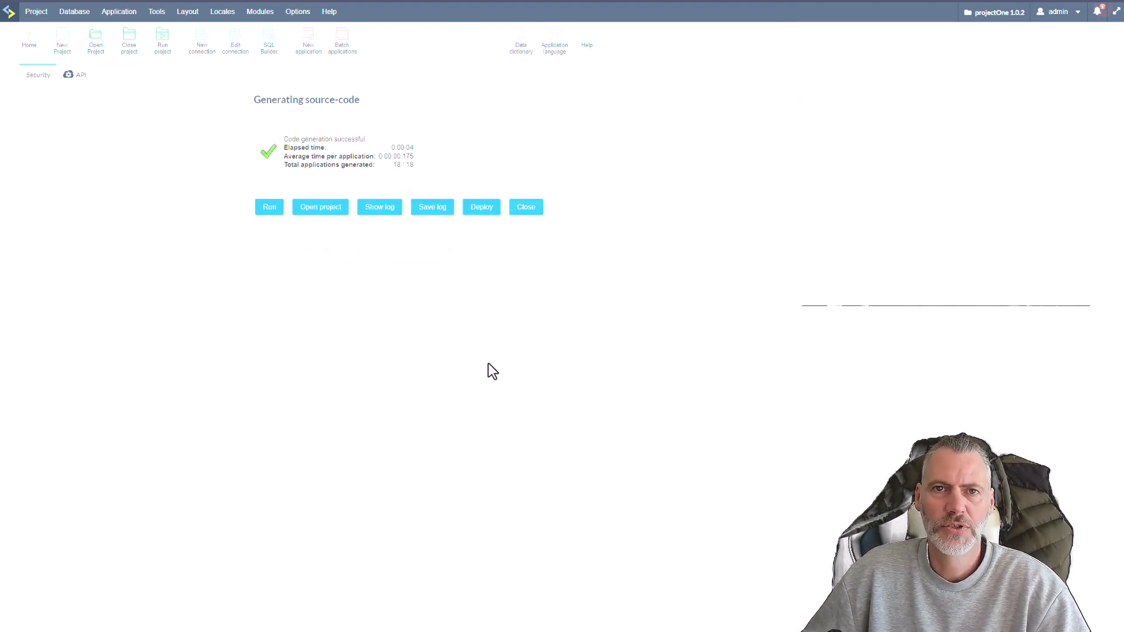
{"action": "left_click", "coordinate": [526, 209]}
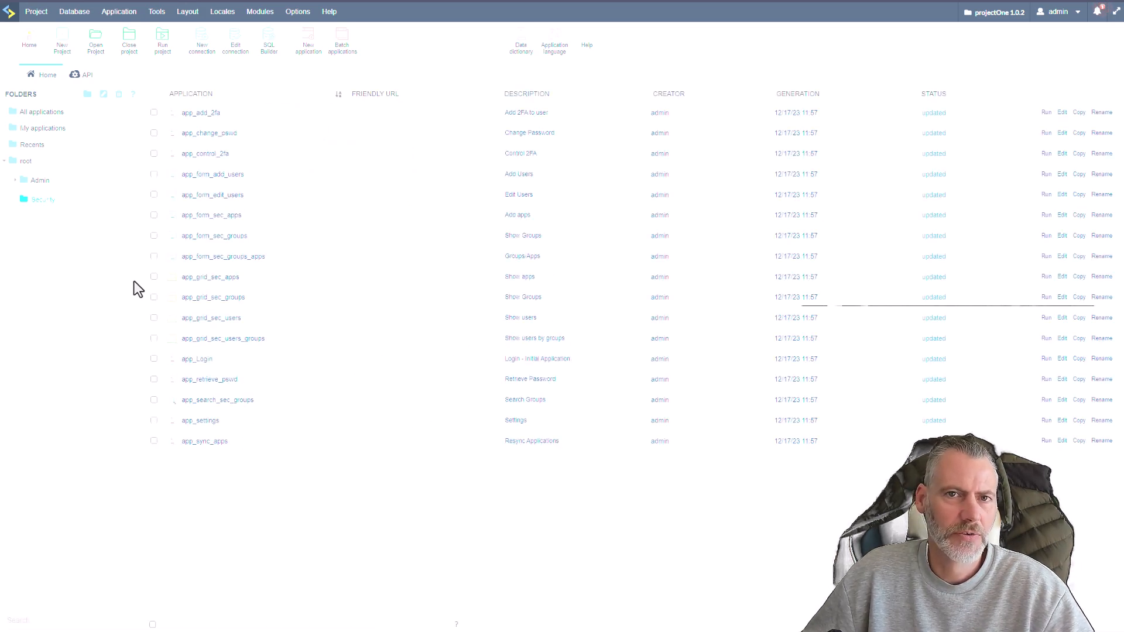
Examine the applications in the Admin subfolders, the root folder and the Security folder.
{"action": "left_click", "coordinate": [39, 182]}
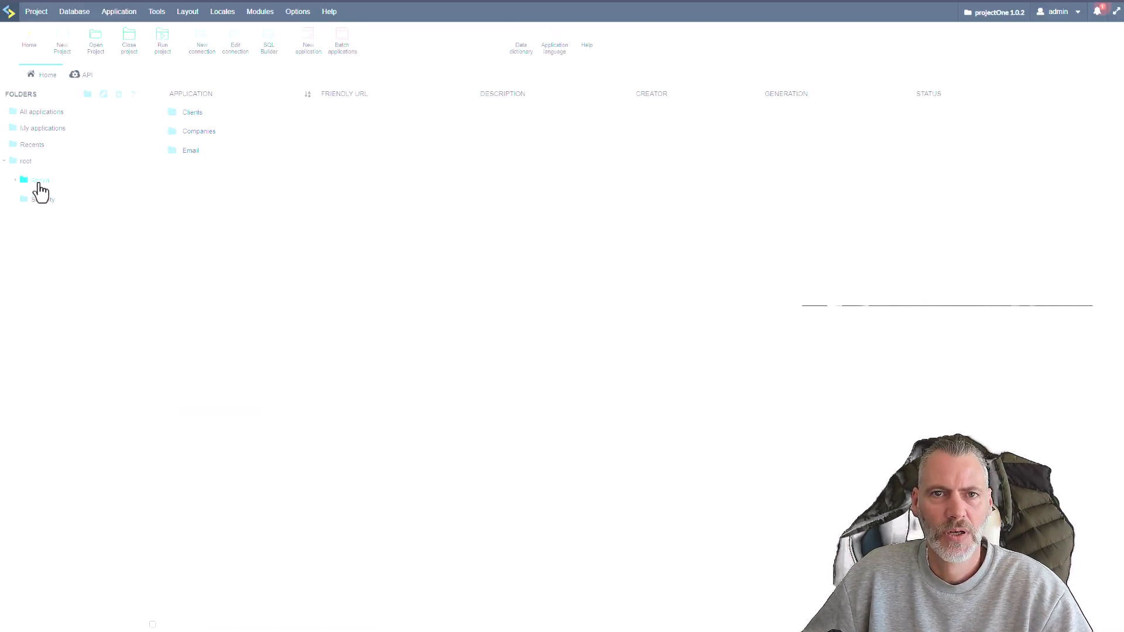
{"action": "left_click", "coordinate": [14, 180]}
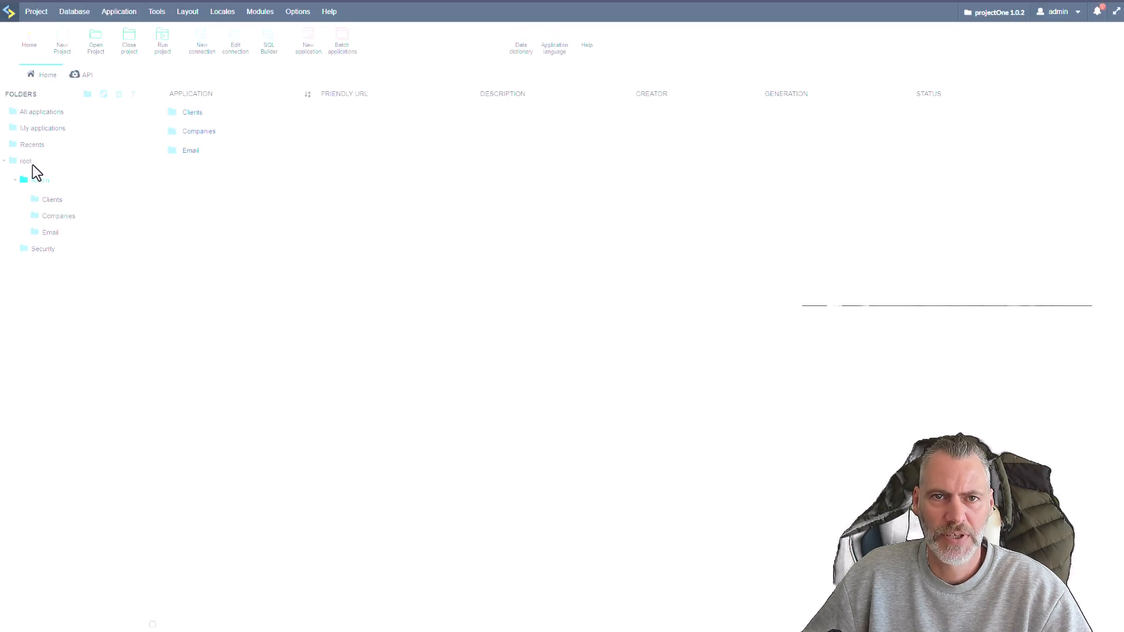
{"action": "left_click", "coordinate": [50, 201]}
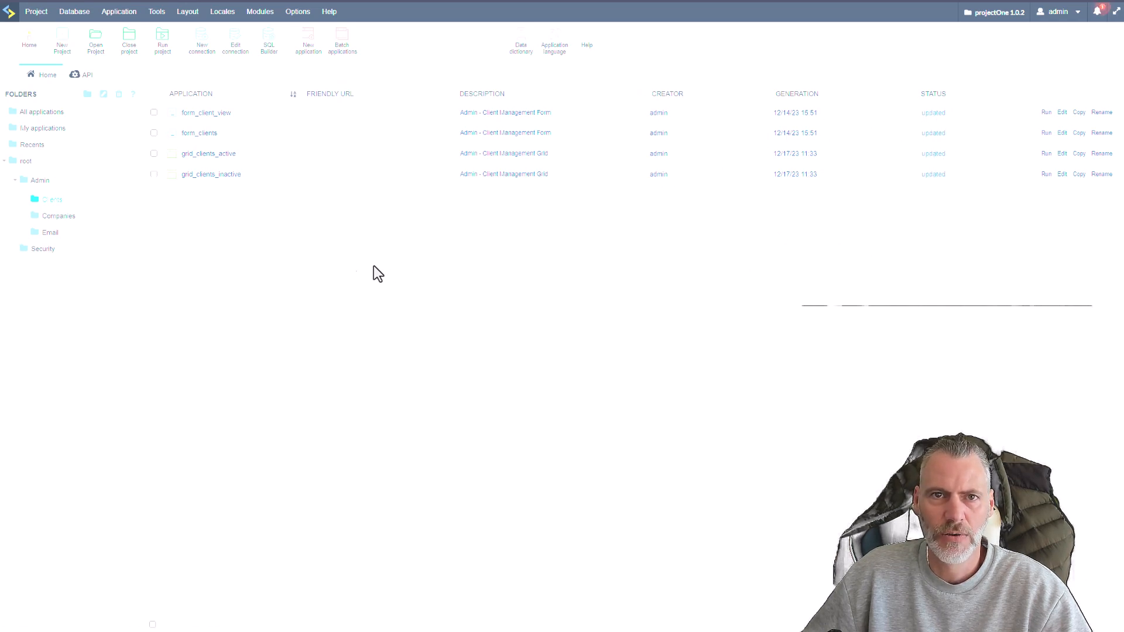
{"action": "left_click", "coordinate": [69, 218]}
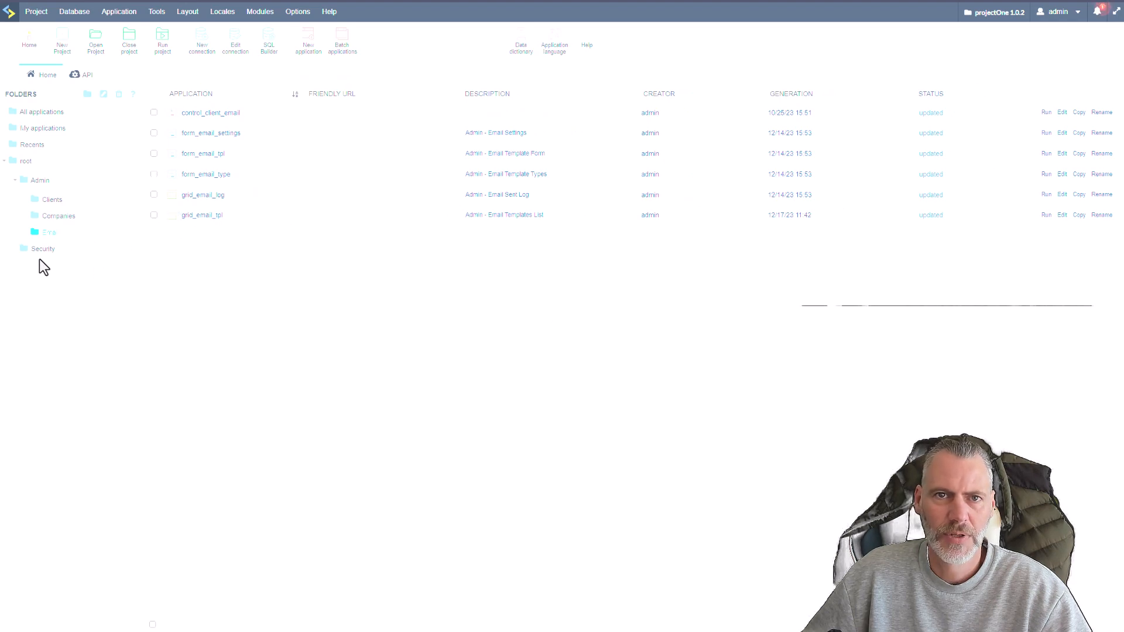
{"action": "left_click", "coordinate": [35, 252]}
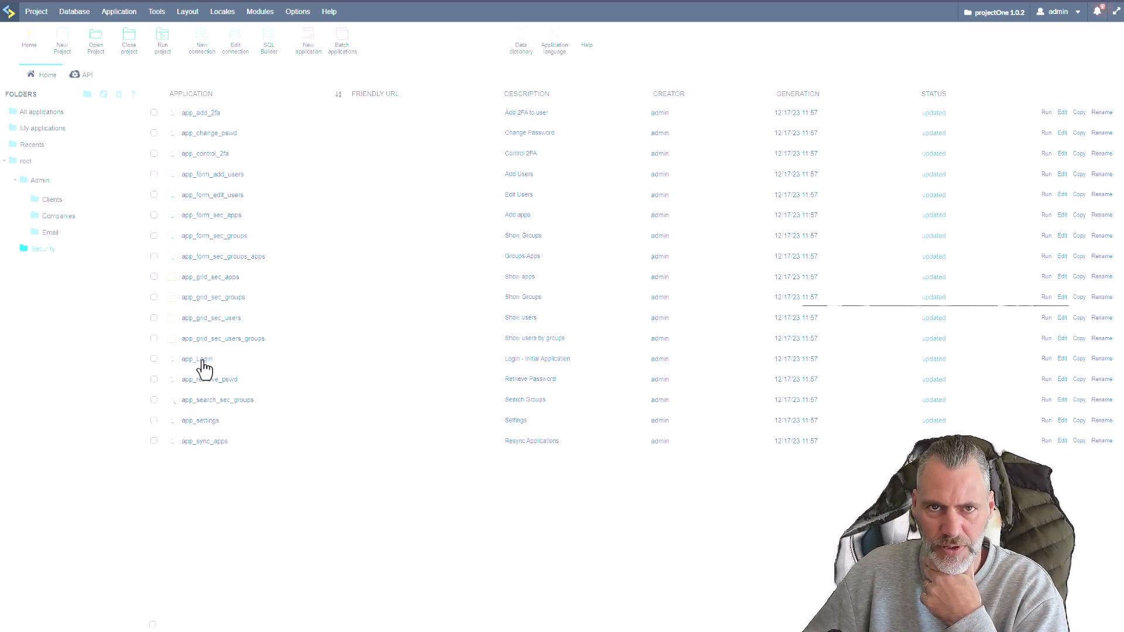
{"action": "left_click", "coordinate": [15, 180]}
{"action": "left_click", "coordinate": [25, 159]}
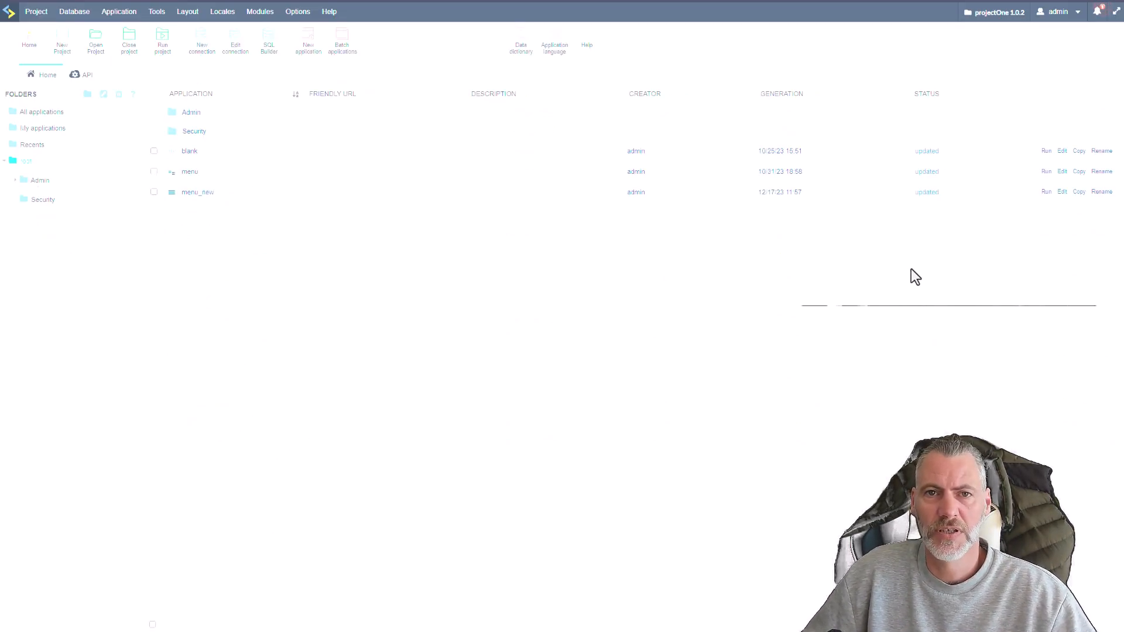
{"action": "left_click", "coordinate": [35, 201]}
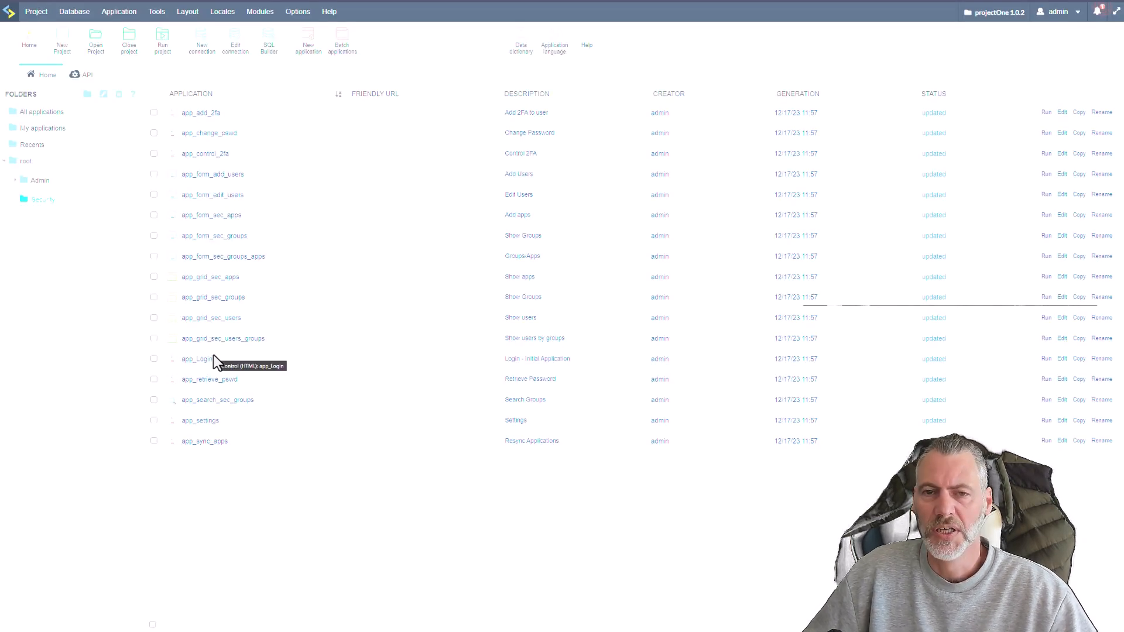
Set the project's initial application to app_Login - Login - Initial Application in its properties, save, and run the project.
{"action": "left_click", "coordinate": [34, 12]}
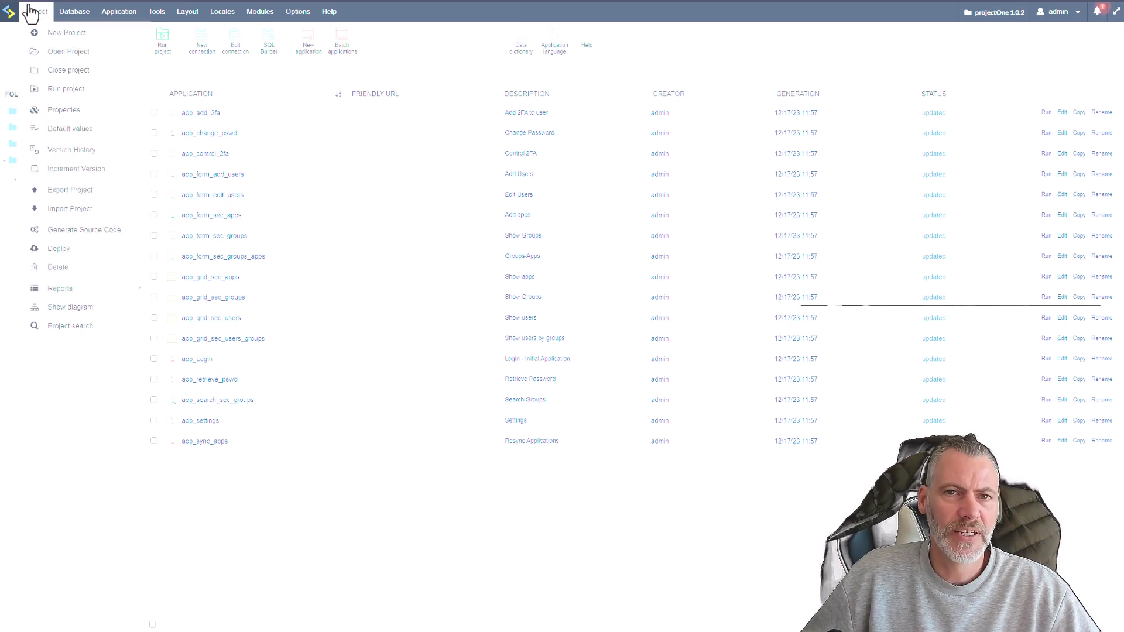
{"action": "left_click", "coordinate": [56, 112]}
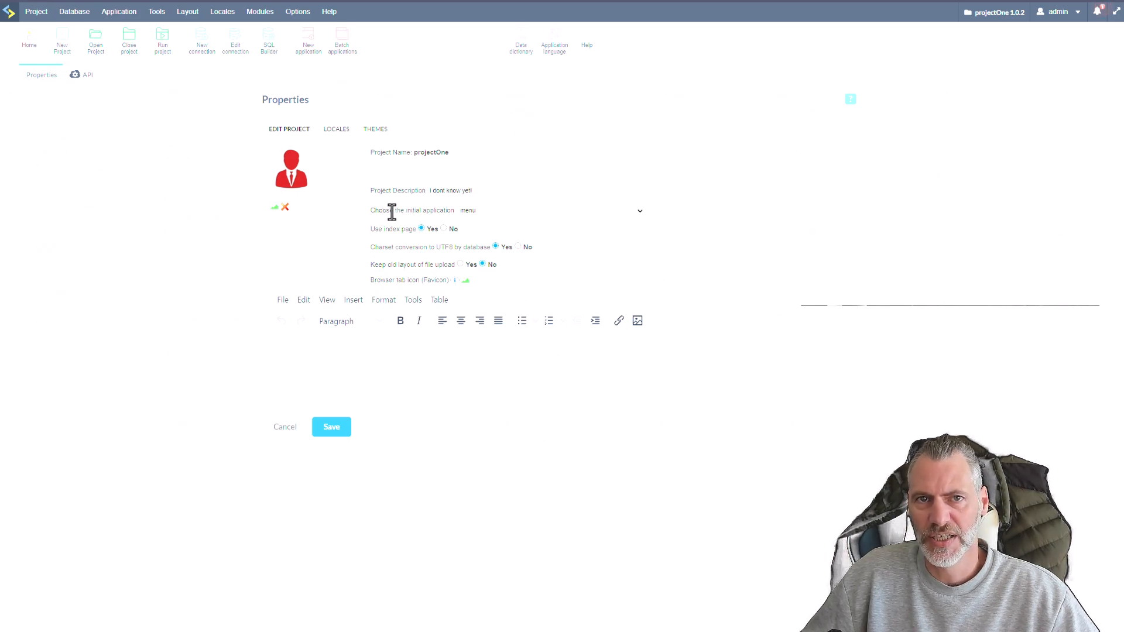
{"action": "left_click", "coordinate": [536, 213]}
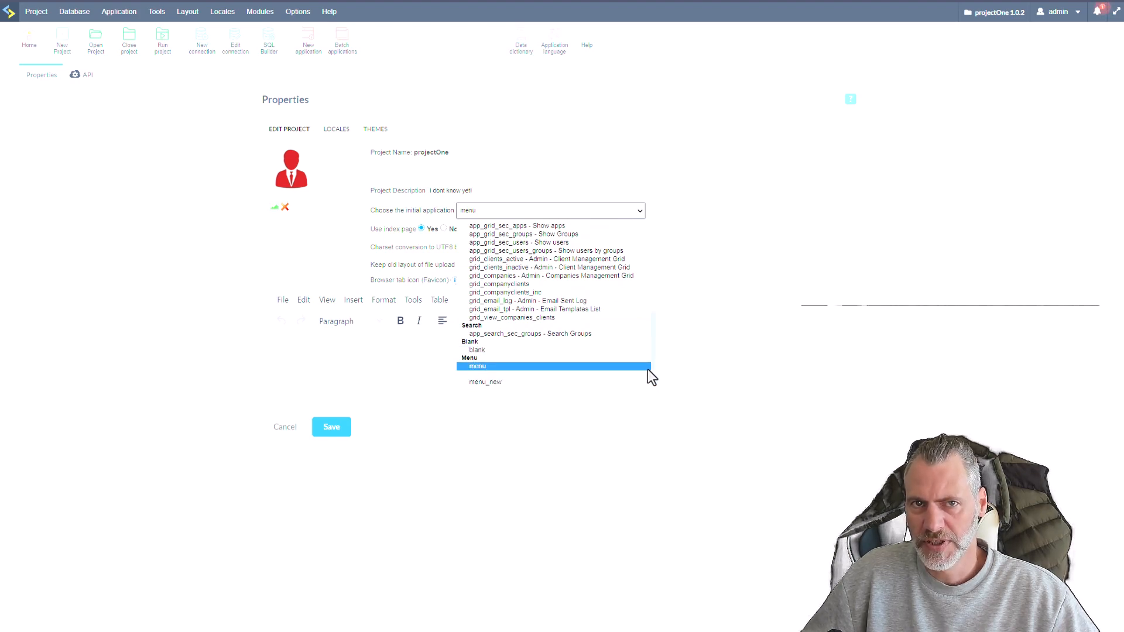
{"action": "scroll", "coordinate": [655, 370], "scroll_direction": "up", "scroll_amount": 6}
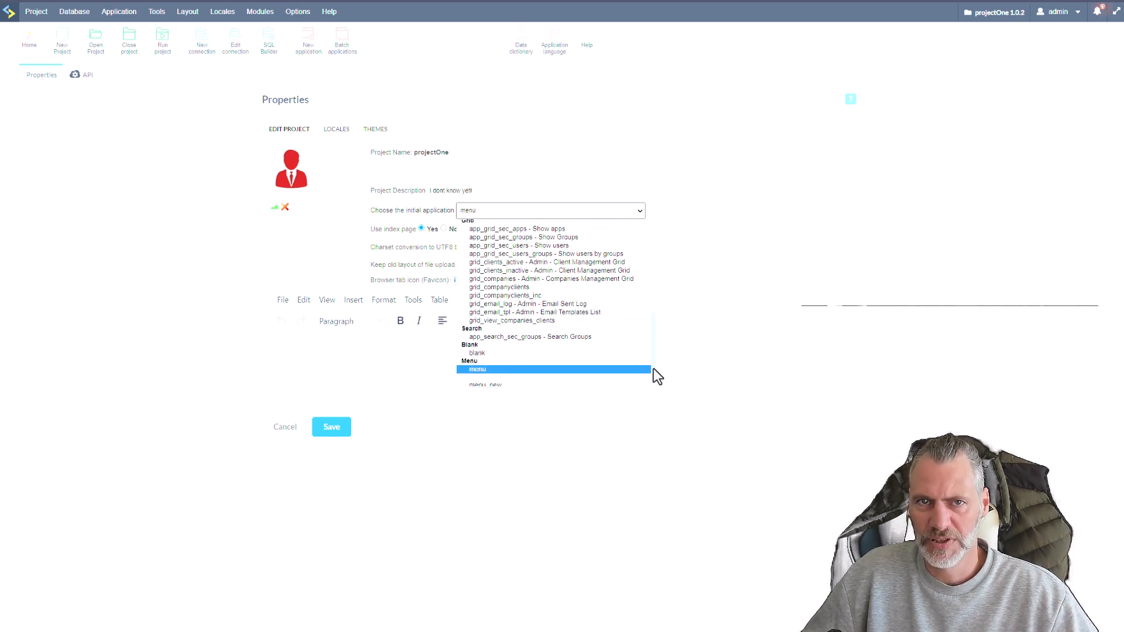
{"action": "scroll", "coordinate": [650, 326], "scroll_direction": "up", "scroll_amount": 3}
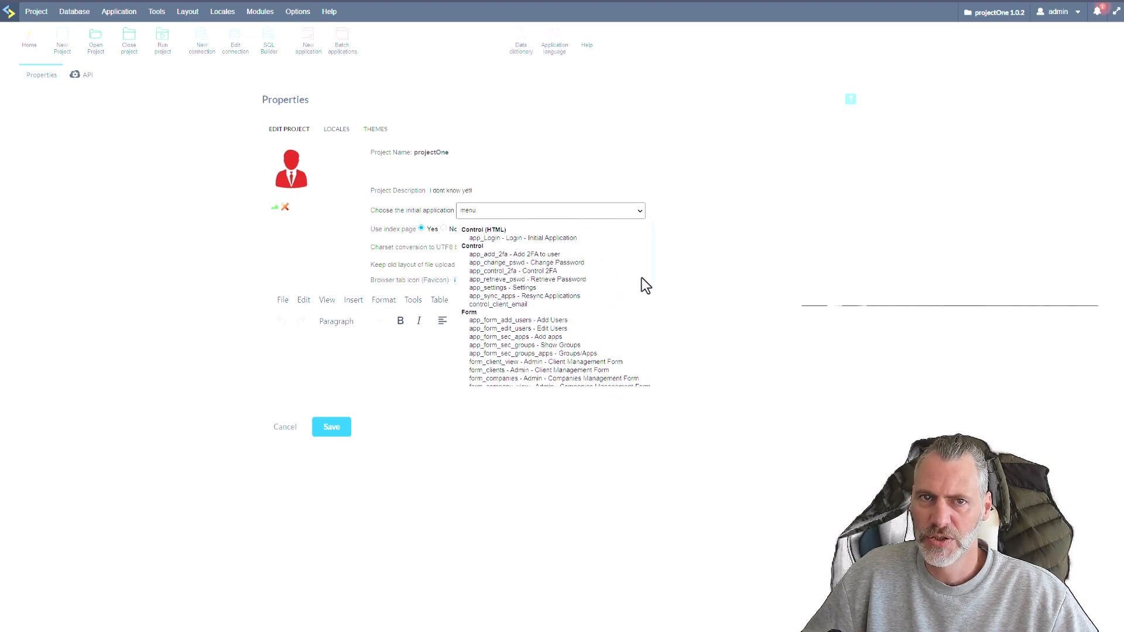
{"action": "left_click", "coordinate": [537, 241]}
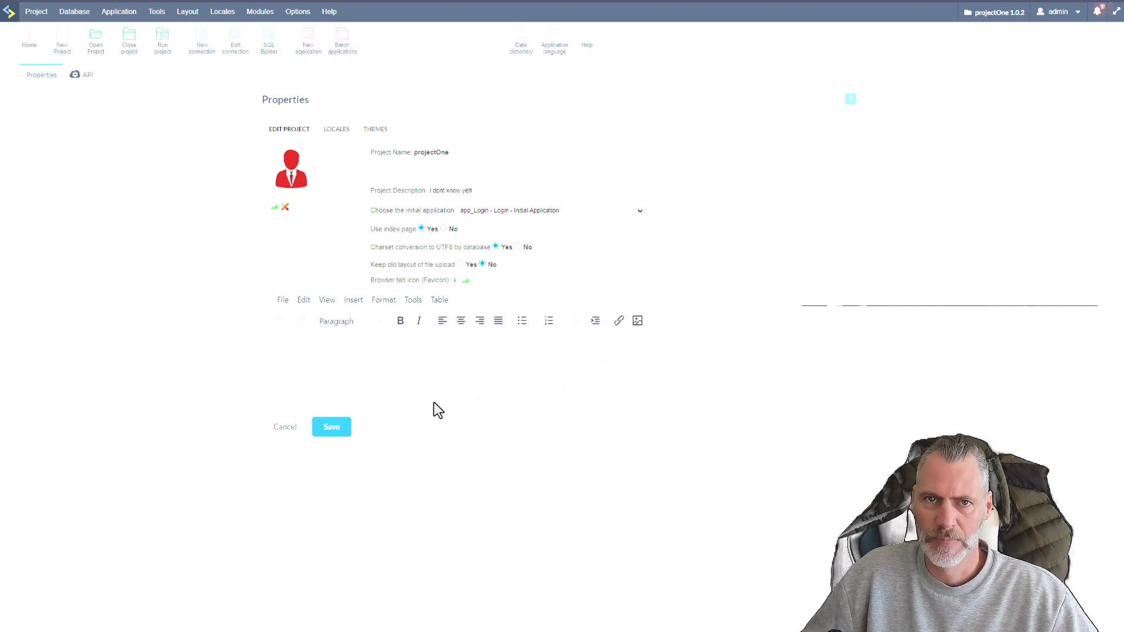
{"action": "left_click", "coordinate": [330, 429]}
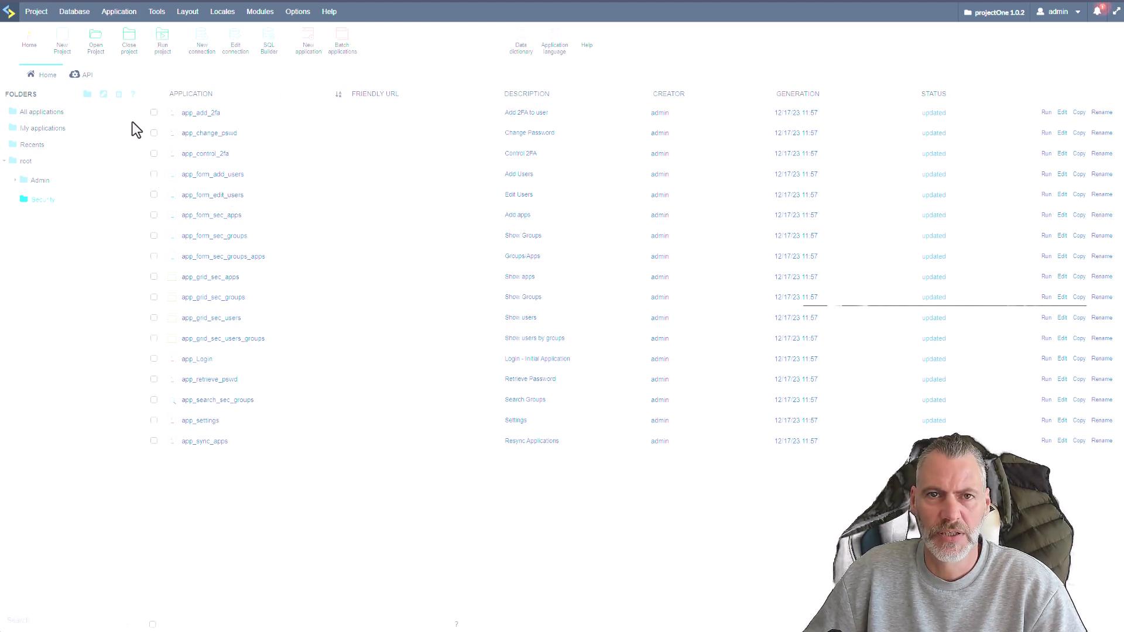
{"action": "left_click", "coordinate": [156, 41]}
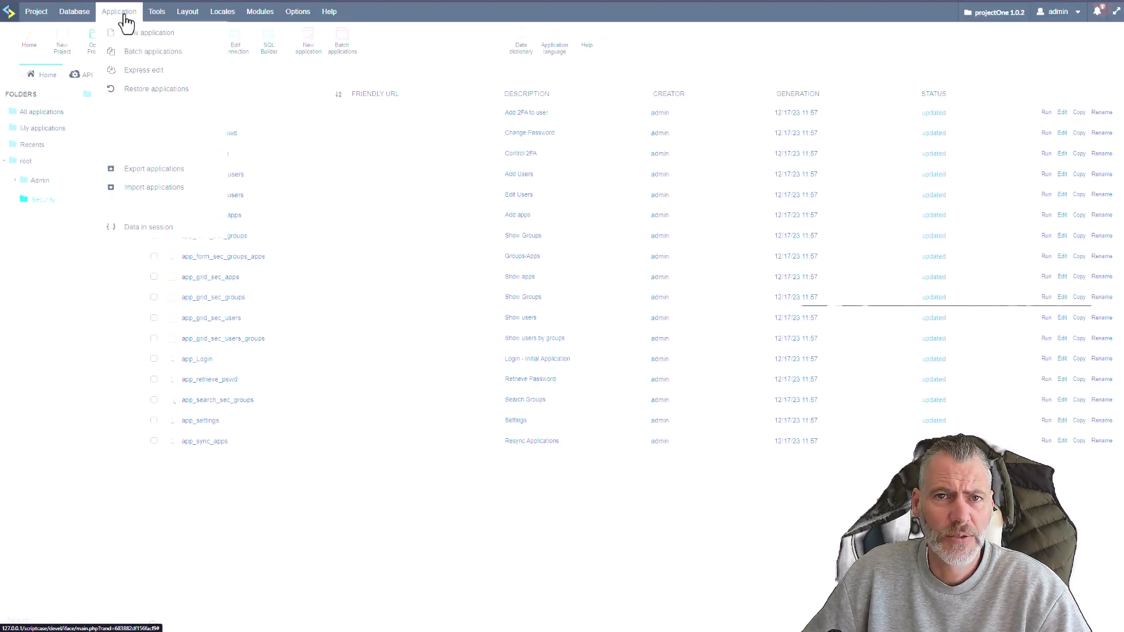
Upload light_logo_small.png and dark_logo_smaller.png to the login/img folder of the project-level samples external library.
{"action": "mouse_move", "coordinate": [146, 16]}
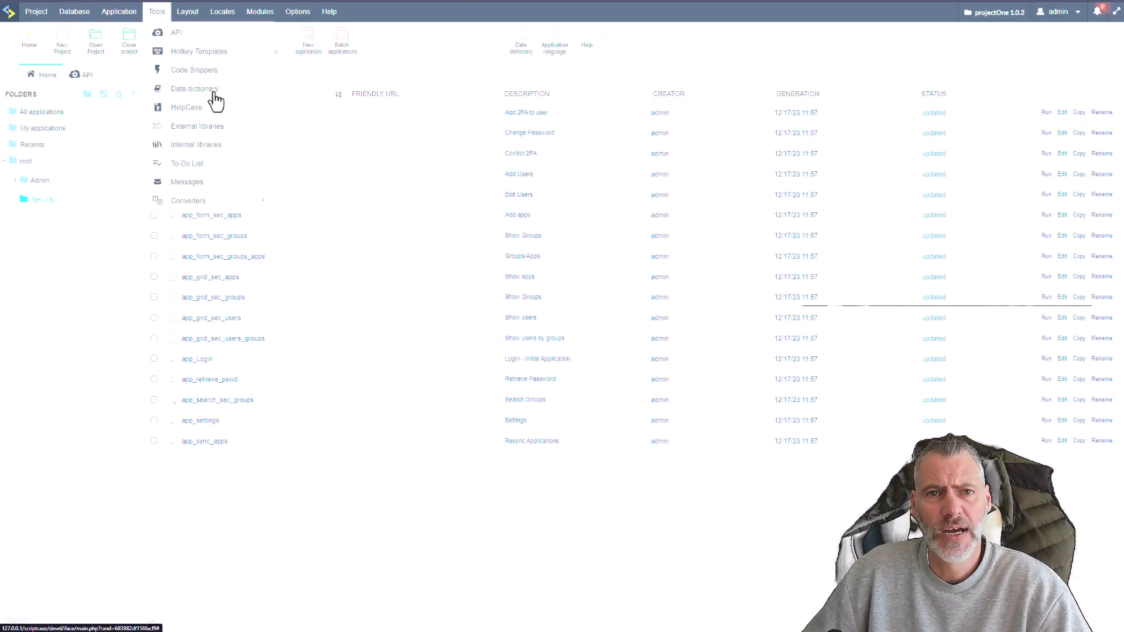
{"action": "left_click", "coordinate": [204, 130]}
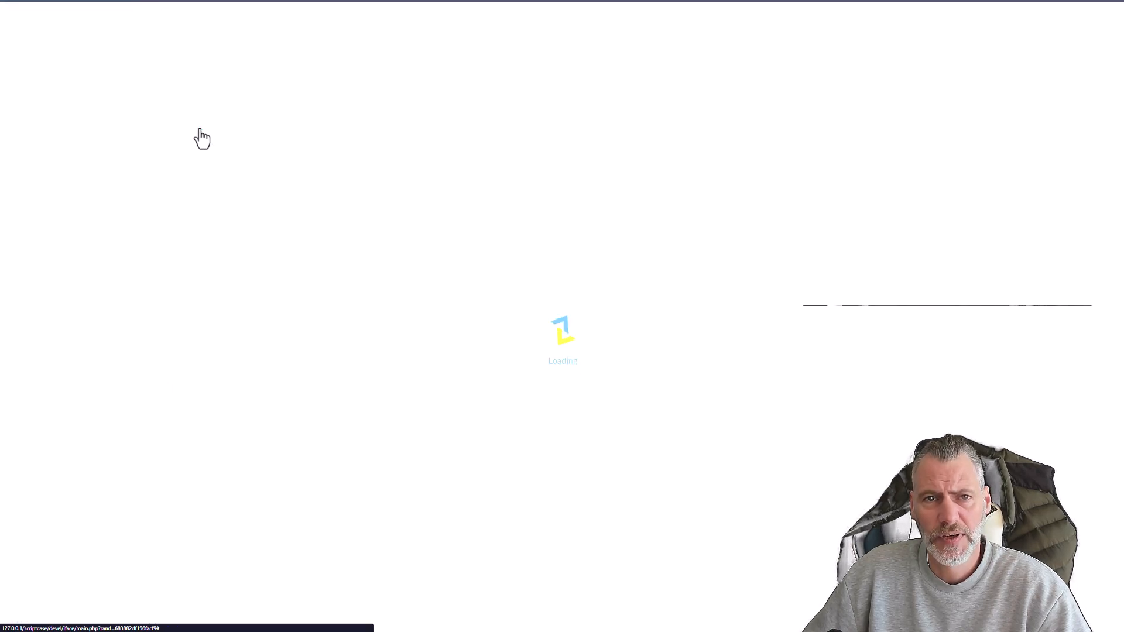
{"action": "scroll", "coordinate": [536, 364], "scroll_direction": "down", "scroll_amount": 20}
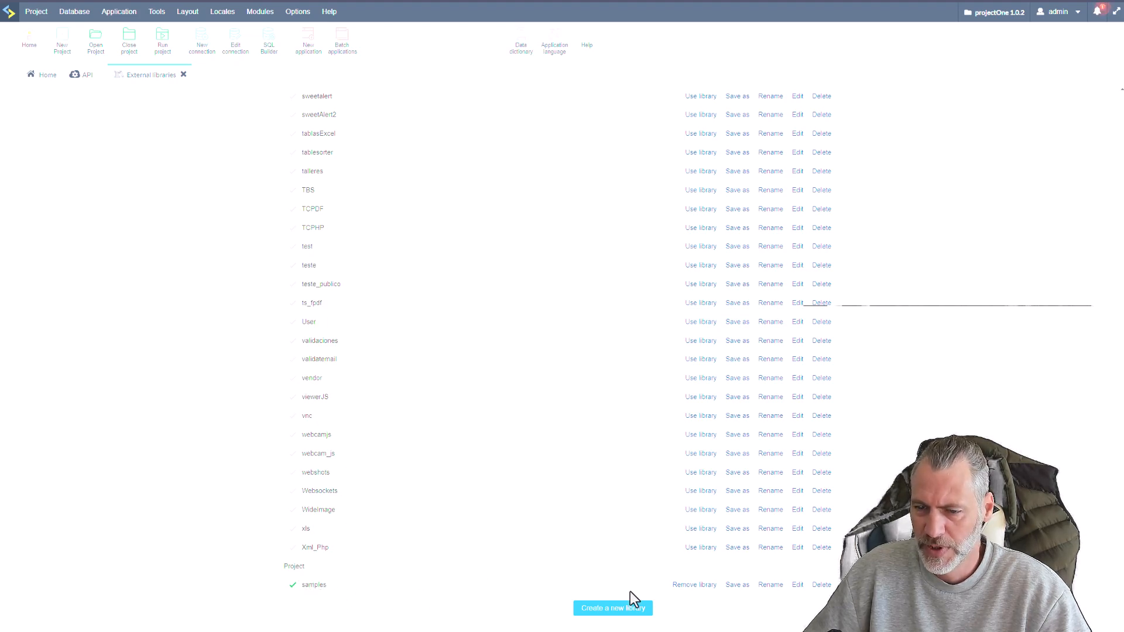
{"action": "left_click", "coordinate": [799, 587]}
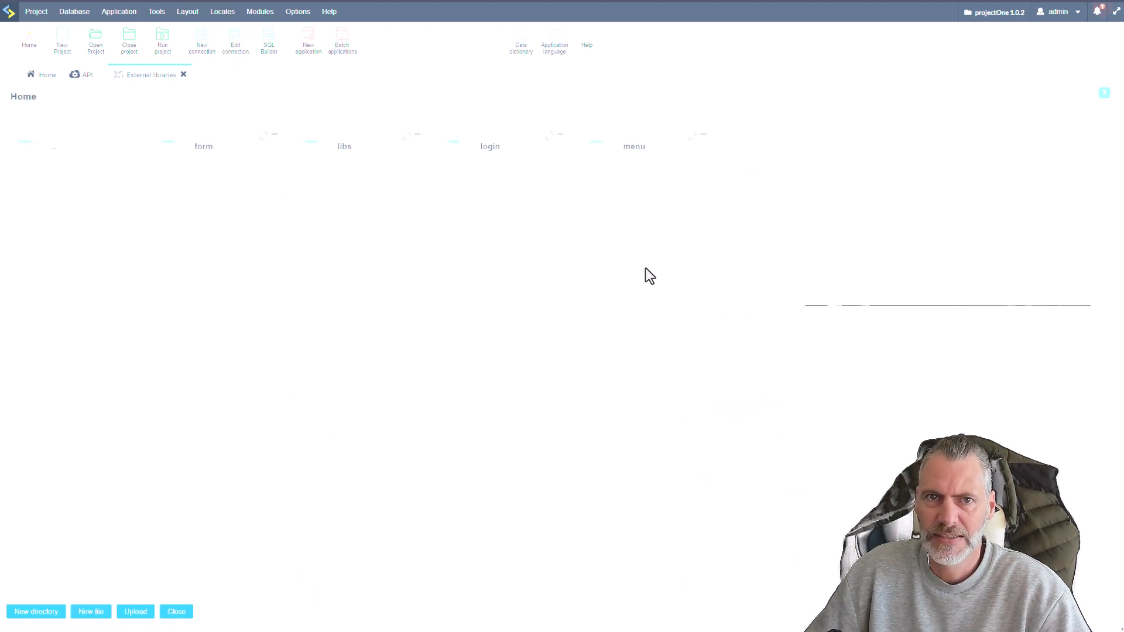
{"action": "left_click", "coordinate": [497, 156]}
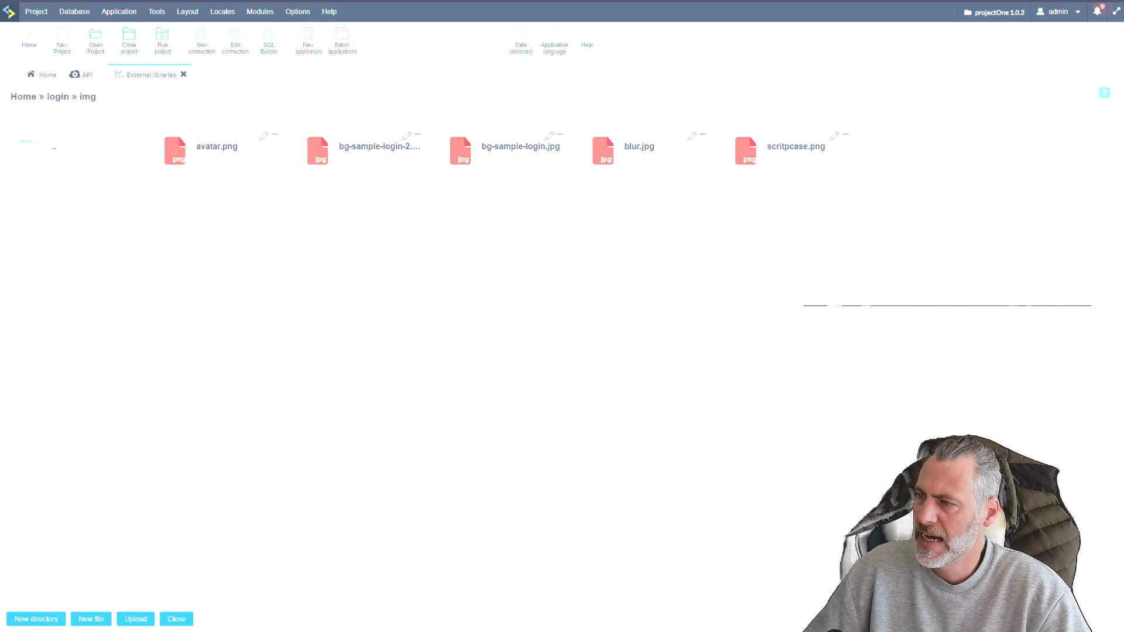
{"action": "left_click", "coordinate": [136, 619]}
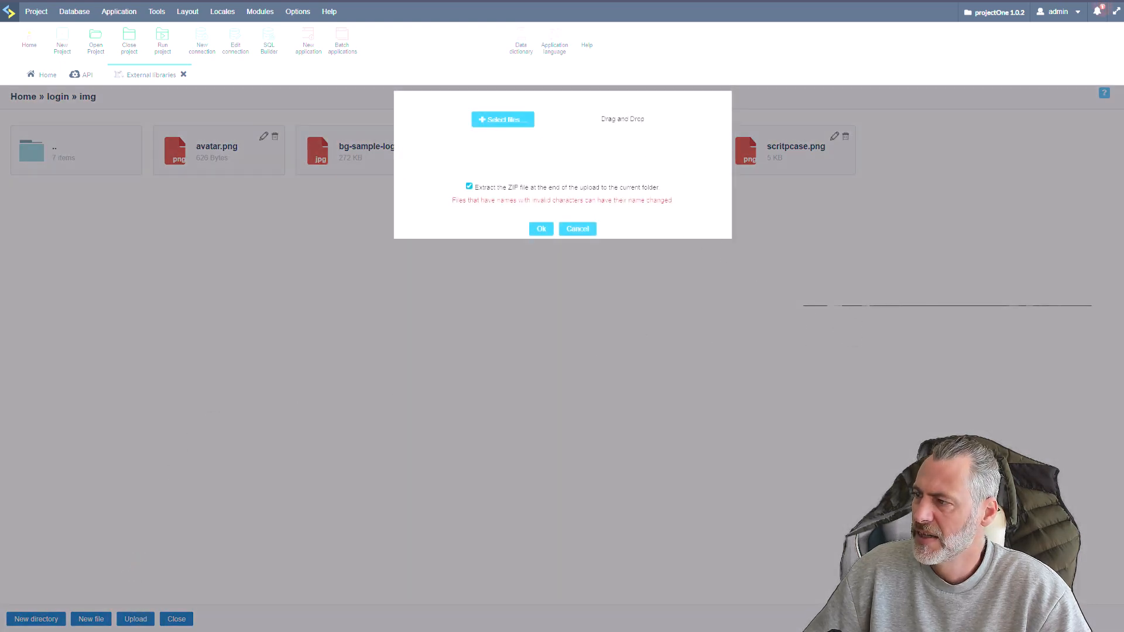
{"action": "left_click_drag", "start_coordinate": [732, 402], "coordinate": [683, 183]}
{"action": "left_click_drag", "start_coordinate": [609, 112], "coordinate": [613, 117]}
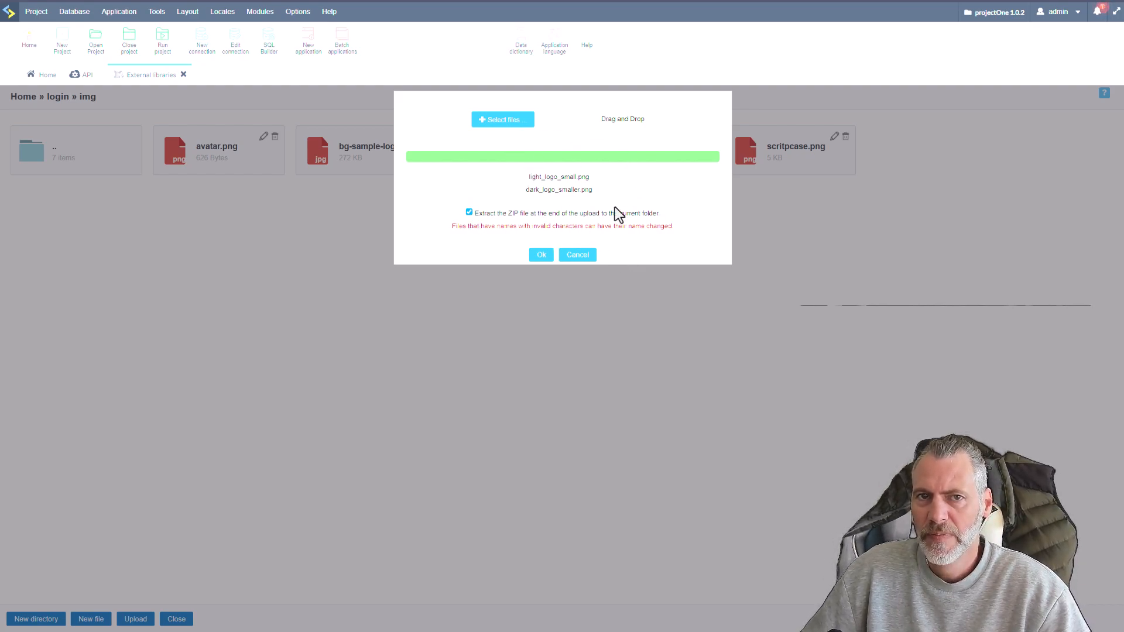
{"action": "left_click", "coordinate": [540, 256]}
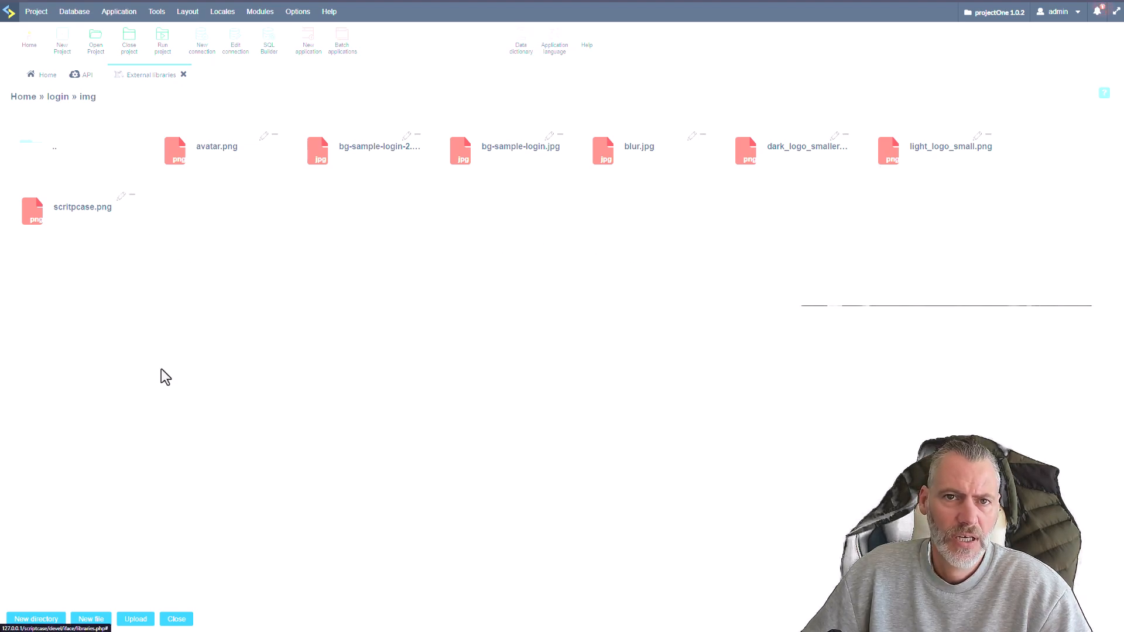
Change the header image in the samples library's login/login01.html from scritpcase.png to light_logo_smaller.png and save the file.
{"action": "left_click", "coordinate": [54, 155]}
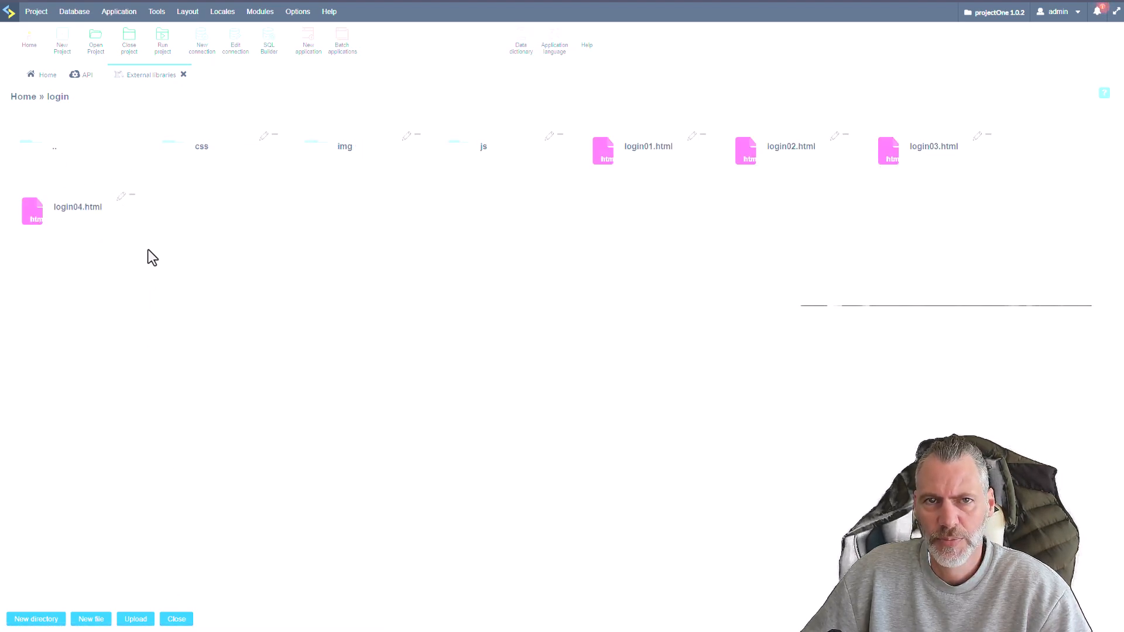
{"action": "left_click", "coordinate": [89, 158]}
{"action": "left_click", "coordinate": [514, 164]}
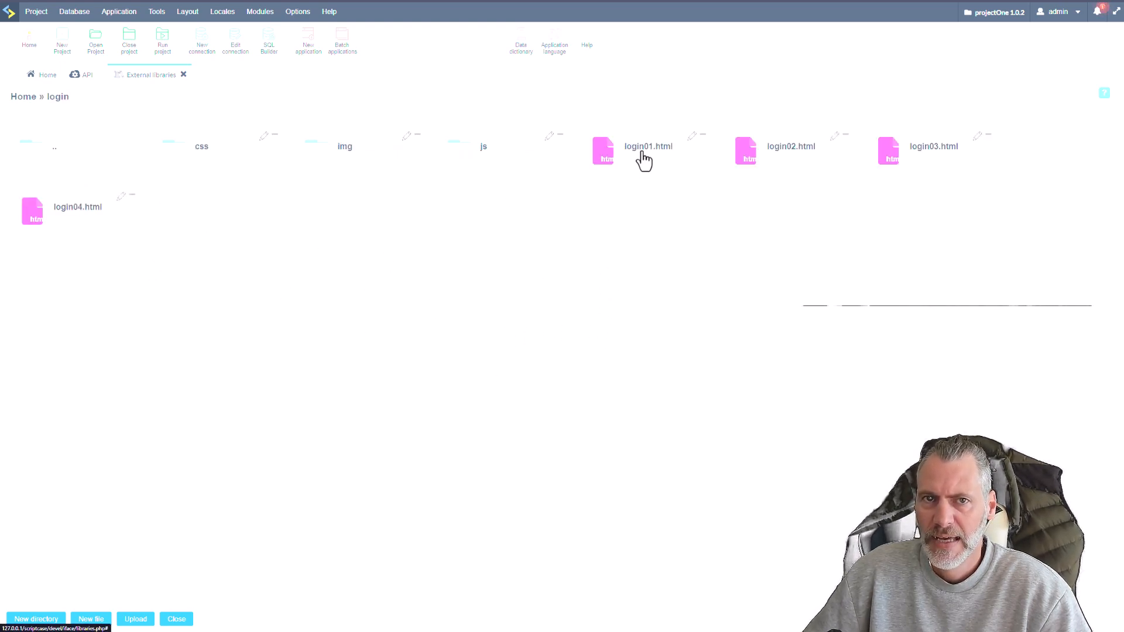
{"action": "left_click", "coordinate": [640, 156]}
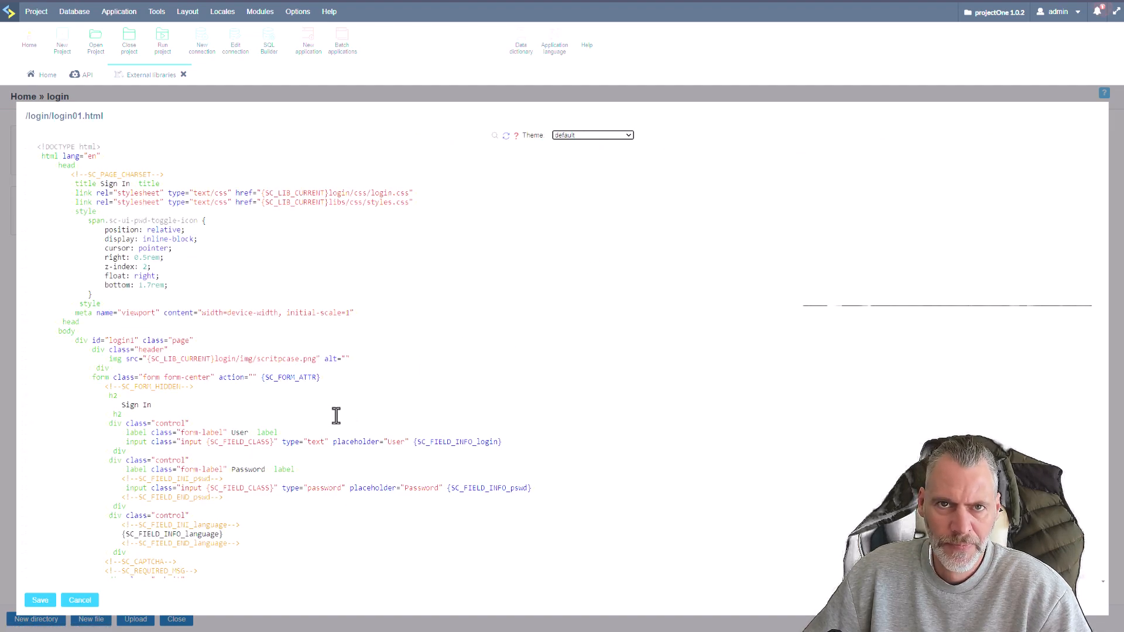
{"action": "left_click", "coordinate": [300, 360]}
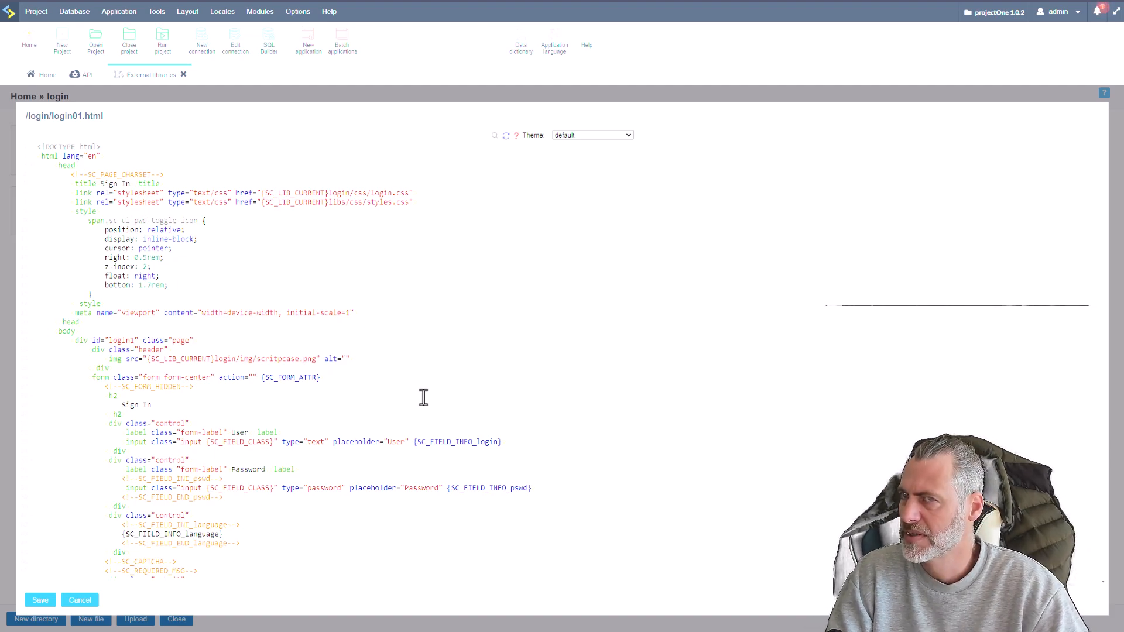
{"action": "key", "text": "BackSpace"}
{"action": "key", "text": "BackSpace"}
{"action": "key", "text": "BackSpace"}
{"action": "key", "text": "BackSpace"}
{"action": "key", "text": "BackSpace"}
{"action": "key", "text": "BackSpace"}
{"action": "key", "text": "BackSpace"}
{"action": "key", "text": "BackSpace"}
{"action": "key", "text": "BackSpace"}
{"action": "key", "text": "BackSpace"}
{"action": "type", "text": "light_"}
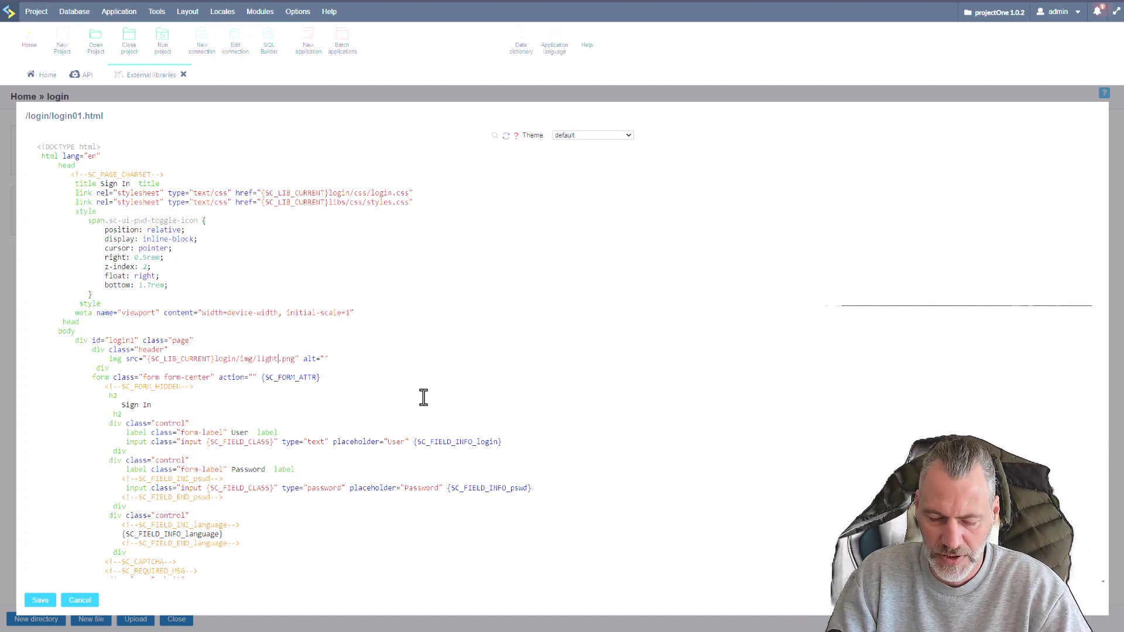
{"action": "type", "text": "logo_smaller"}
{"action": "left_click", "coordinate": [40, 600]}
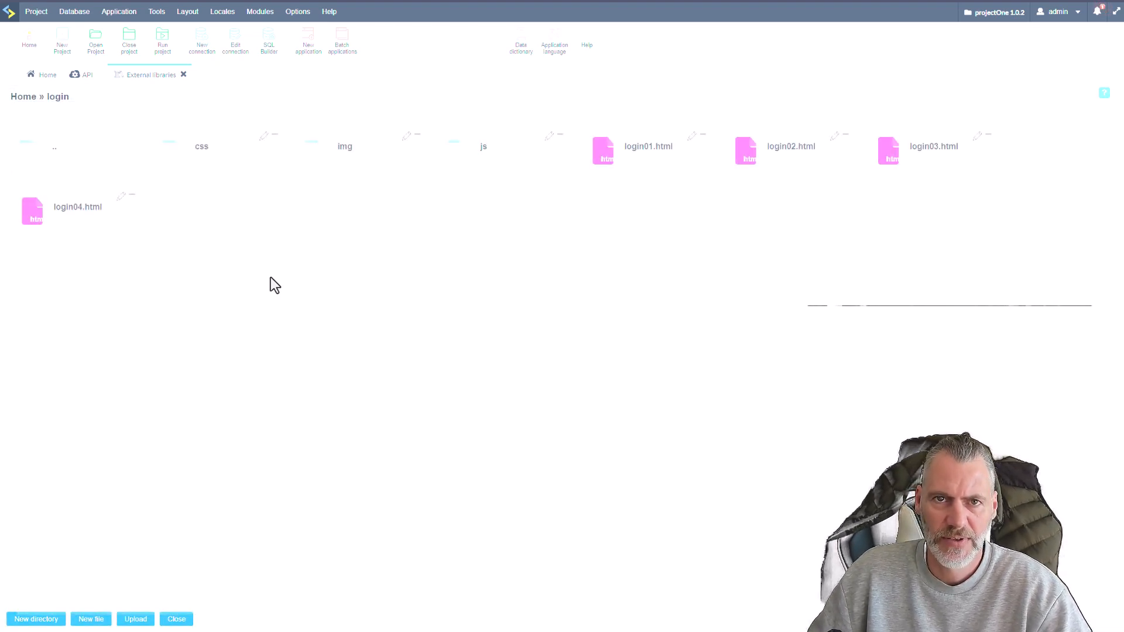
Close the external libraries, return to the application list and run the project to check the sign-in page.
{"action": "left_click", "coordinate": [176, 619]}
{"action": "scroll", "coordinate": [705, 424], "scroll_direction": "down", "scroll_amount": 20}
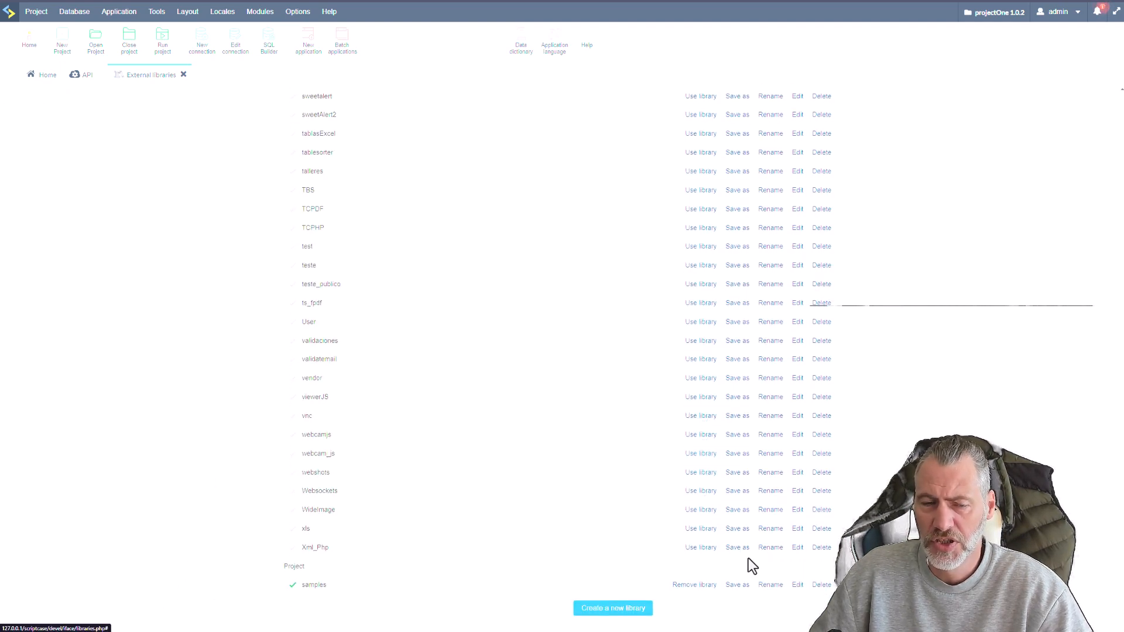
{"action": "left_click", "coordinate": [185, 75]}
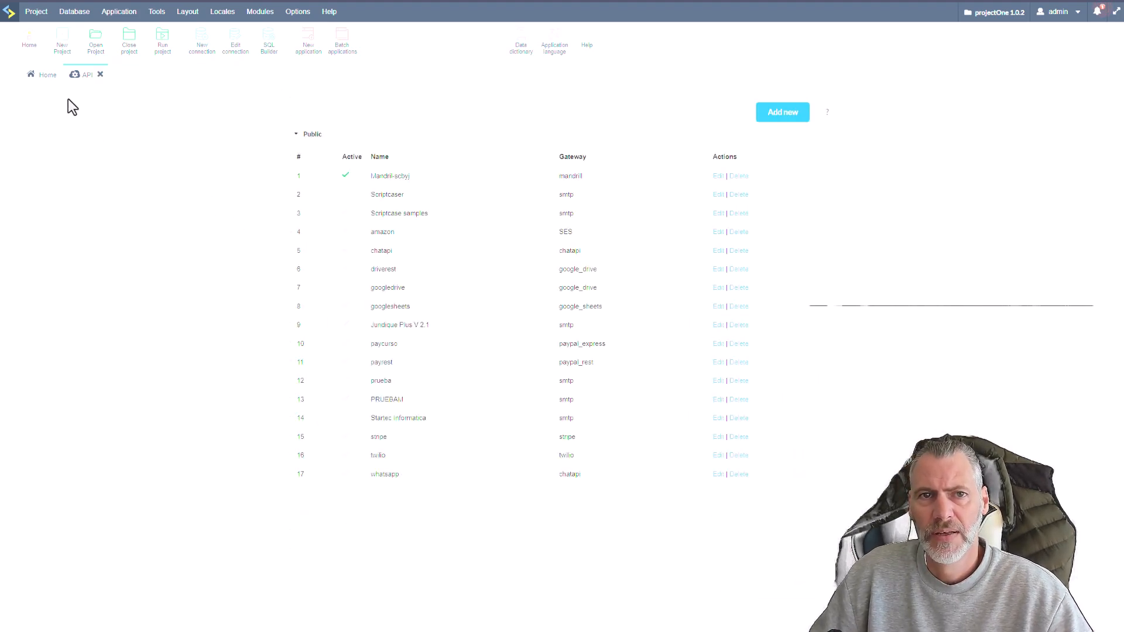
{"action": "left_click", "coordinate": [46, 78]}
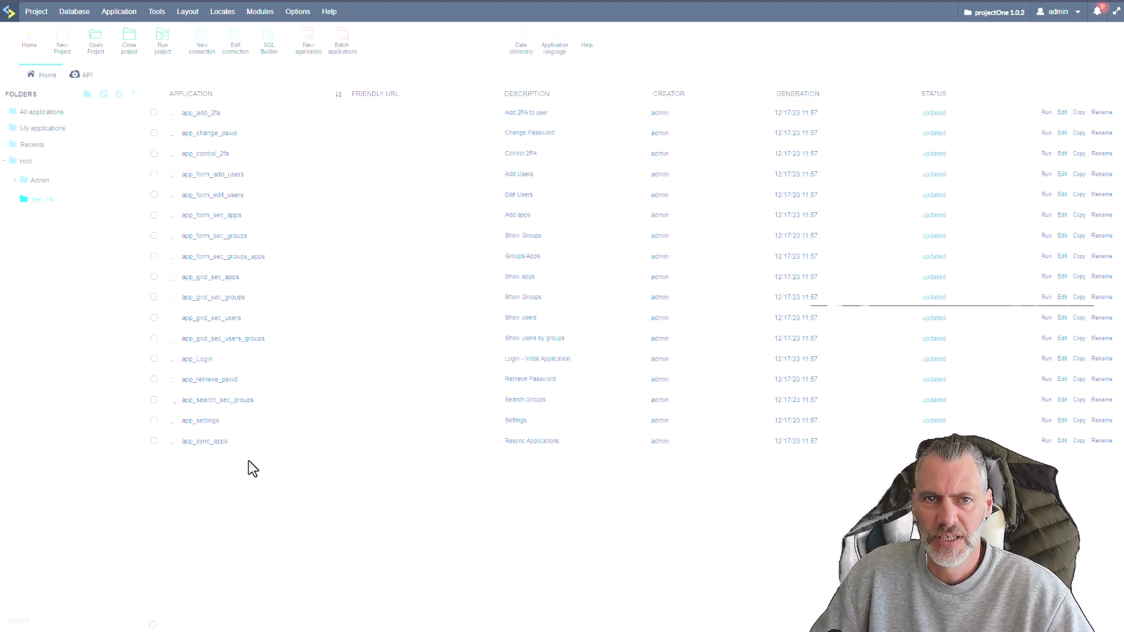
{"action": "left_click", "coordinate": [167, 15]}
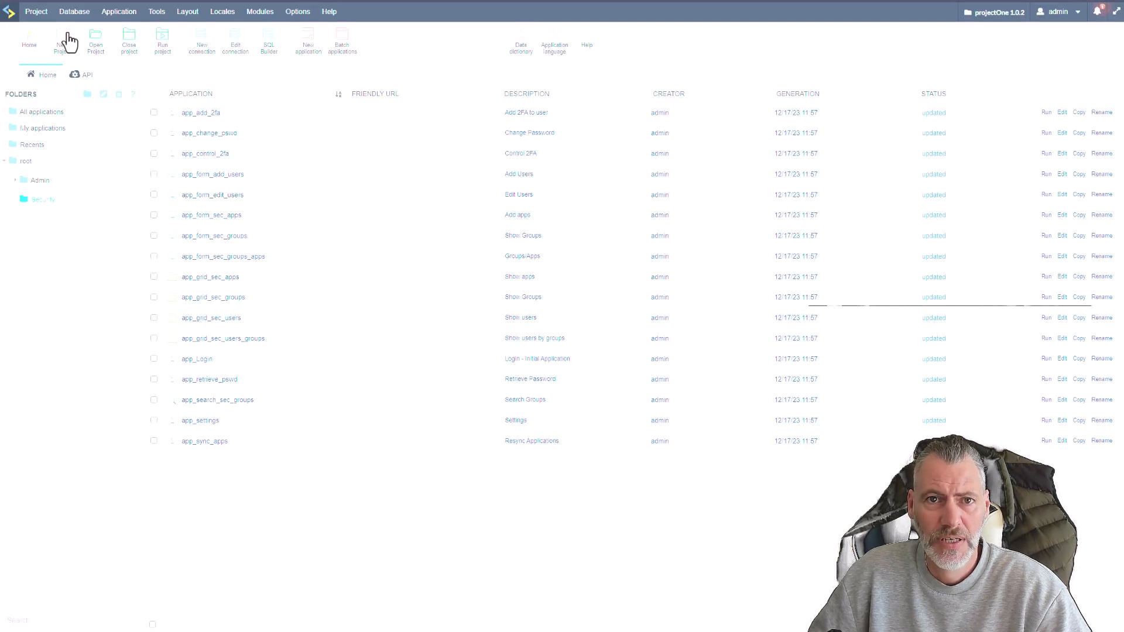
Generate the source code of all project applications and close the API list to return to the application list.
{"action": "left_click", "coordinate": [36, 11]}
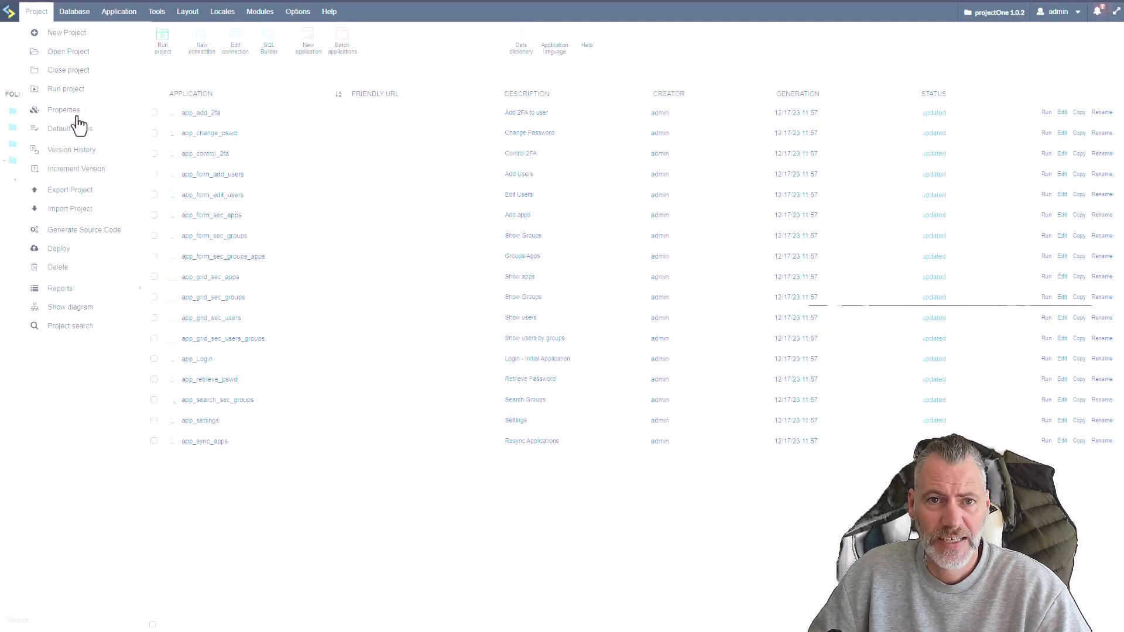
{"action": "left_click", "coordinate": [84, 230]}
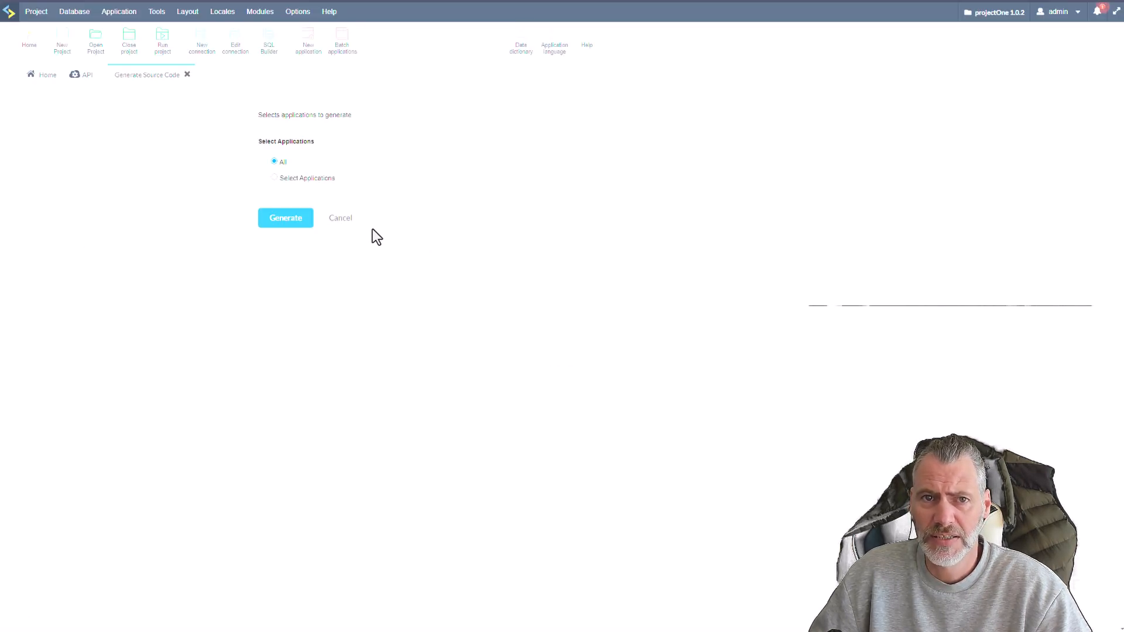
{"action": "left_click", "coordinate": [287, 218]}
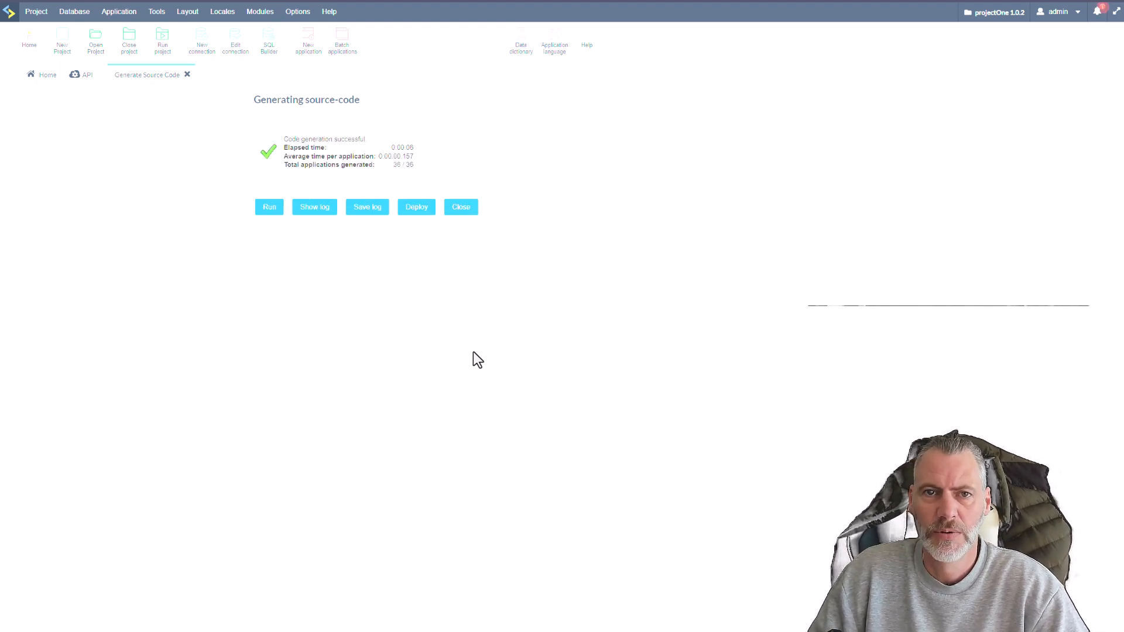
{"action": "left_click", "coordinate": [461, 211]}
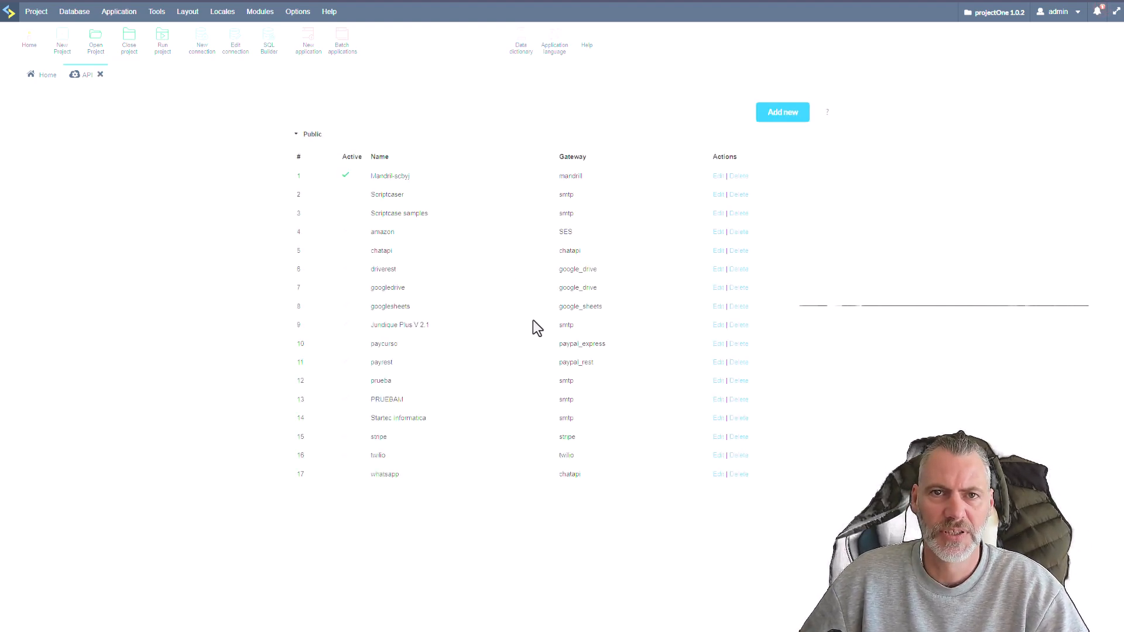
{"action": "left_click", "coordinate": [100, 74]}
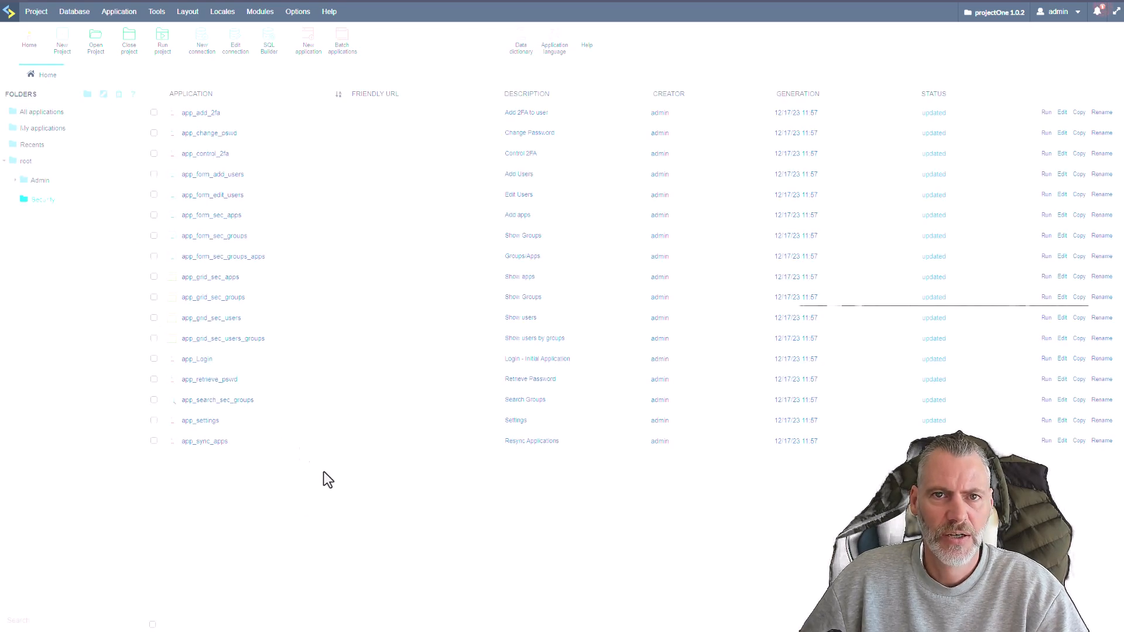
Run the project to check the regenerated sign-in page, and reopen the project's external libraries.
{"action": "left_click", "coordinate": [163, 53]}
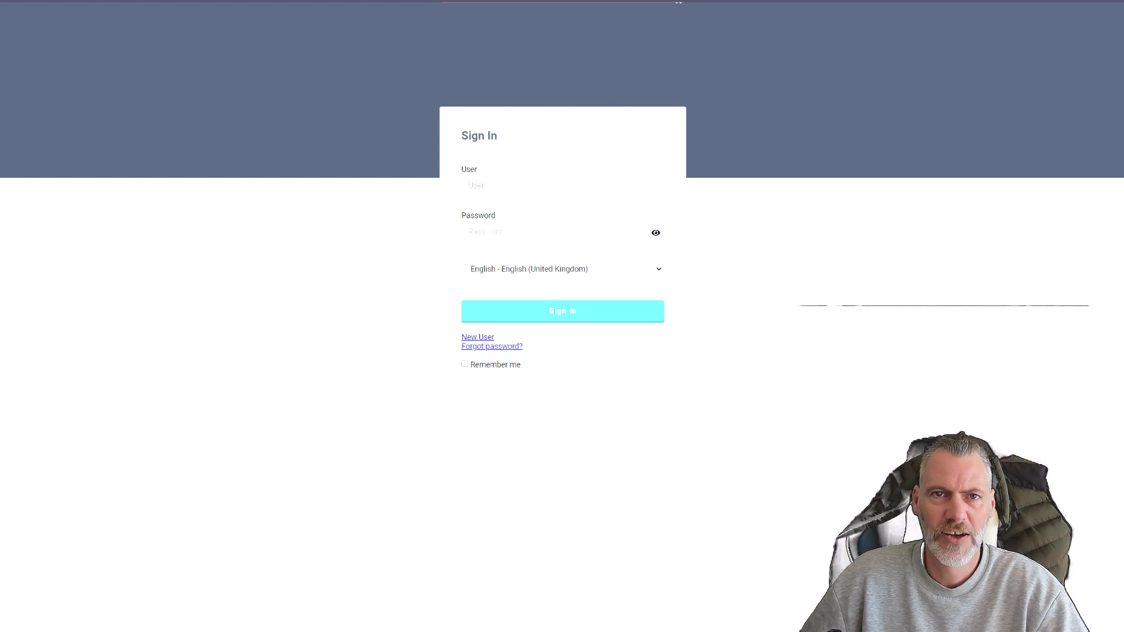
{"action": "left_click", "coordinate": [158, 2]}
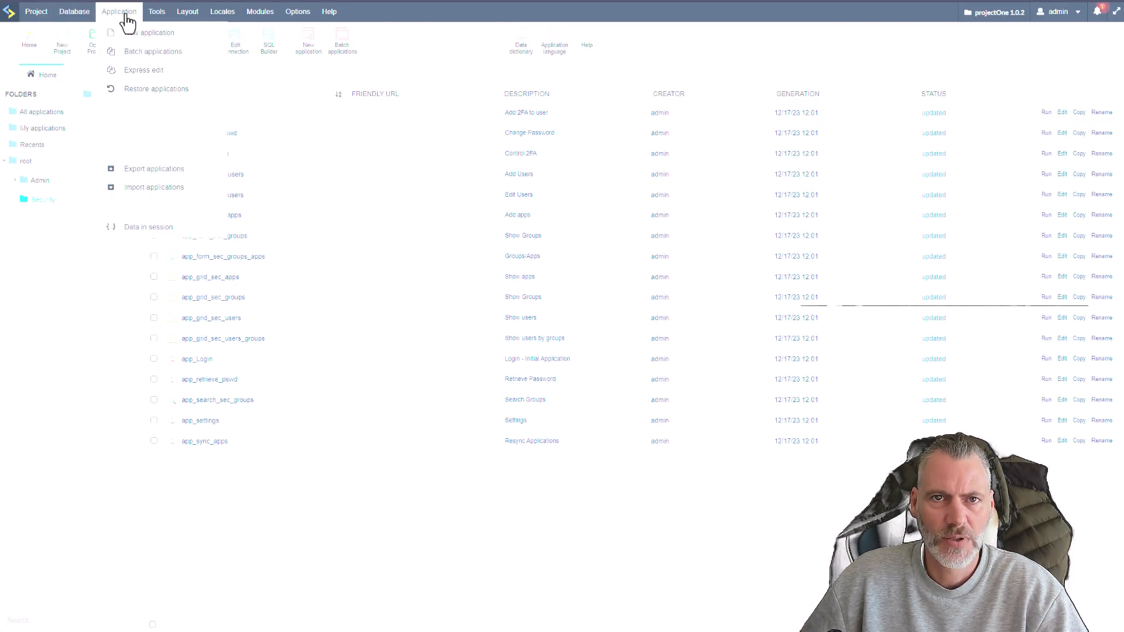
{"action": "mouse_move", "coordinate": [157, 12]}
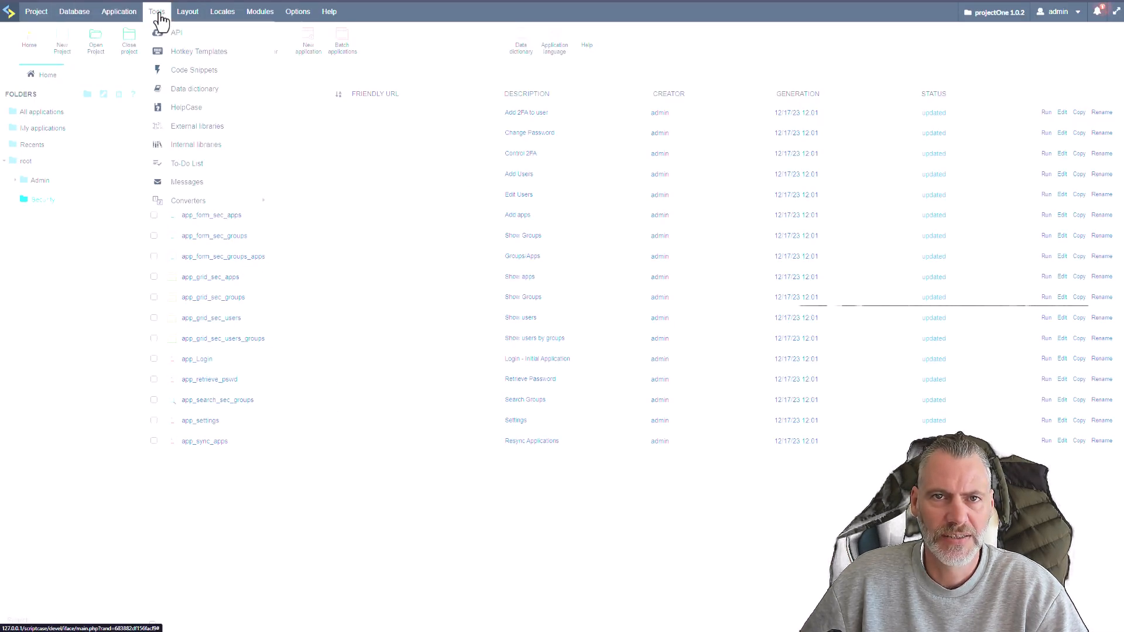
{"action": "left_click", "coordinate": [191, 131]}
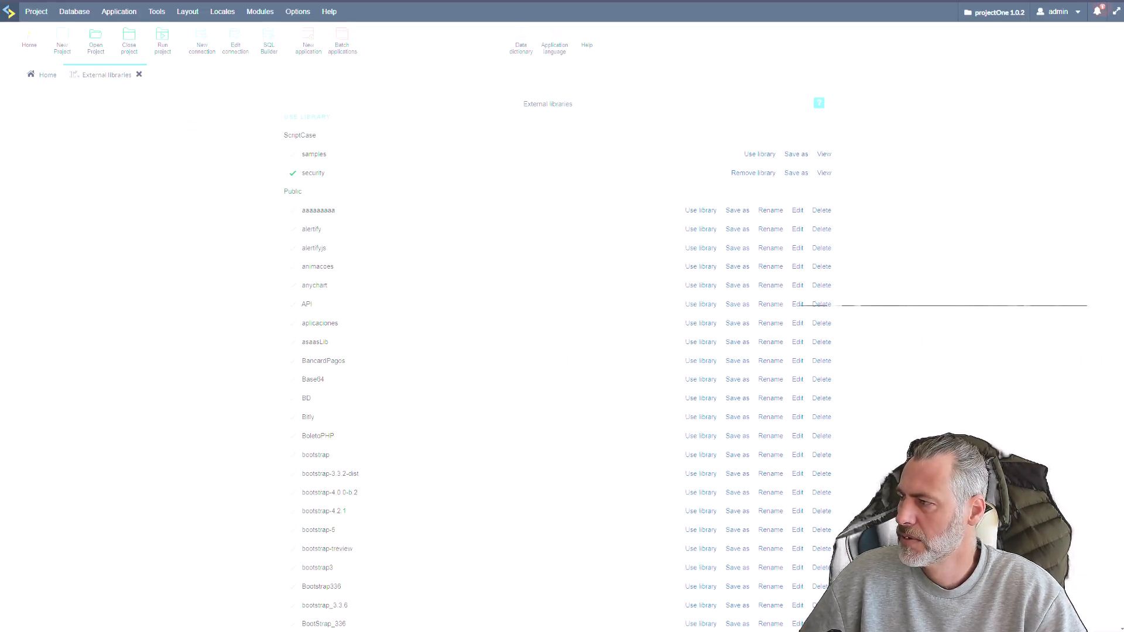
Edit the header image line in login/login01.html of the public samples library copy and save the file.
{"action": "scroll", "coordinate": [532, 423], "scroll_direction": "down", "scroll_amount": 20}
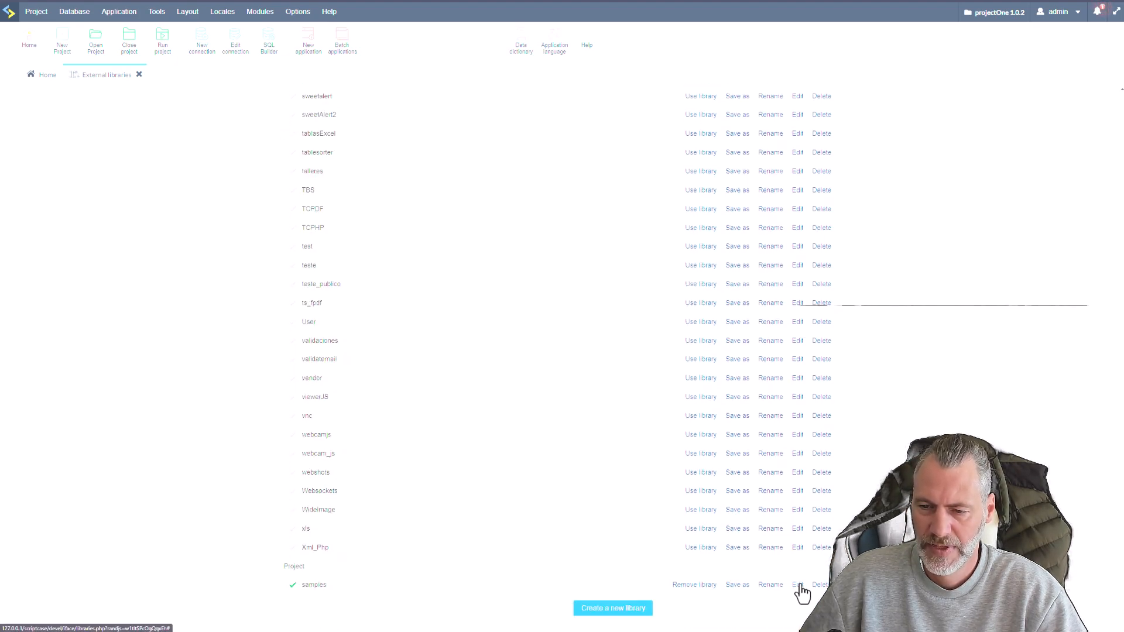
{"action": "left_click", "coordinate": [799, 587]}
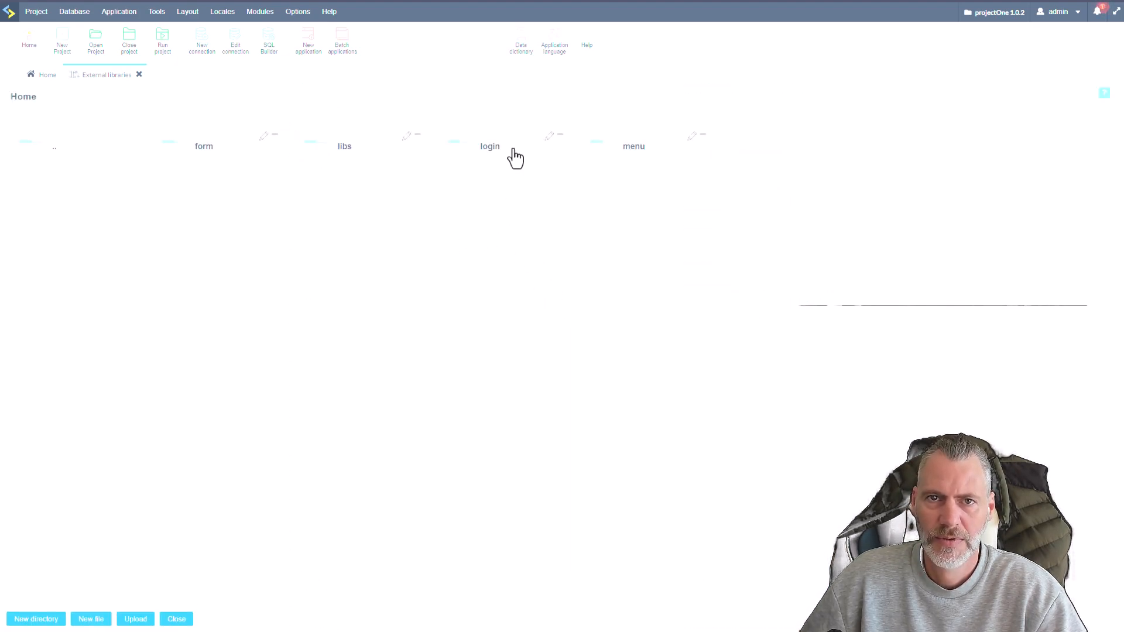
{"action": "left_click", "coordinate": [483, 150]}
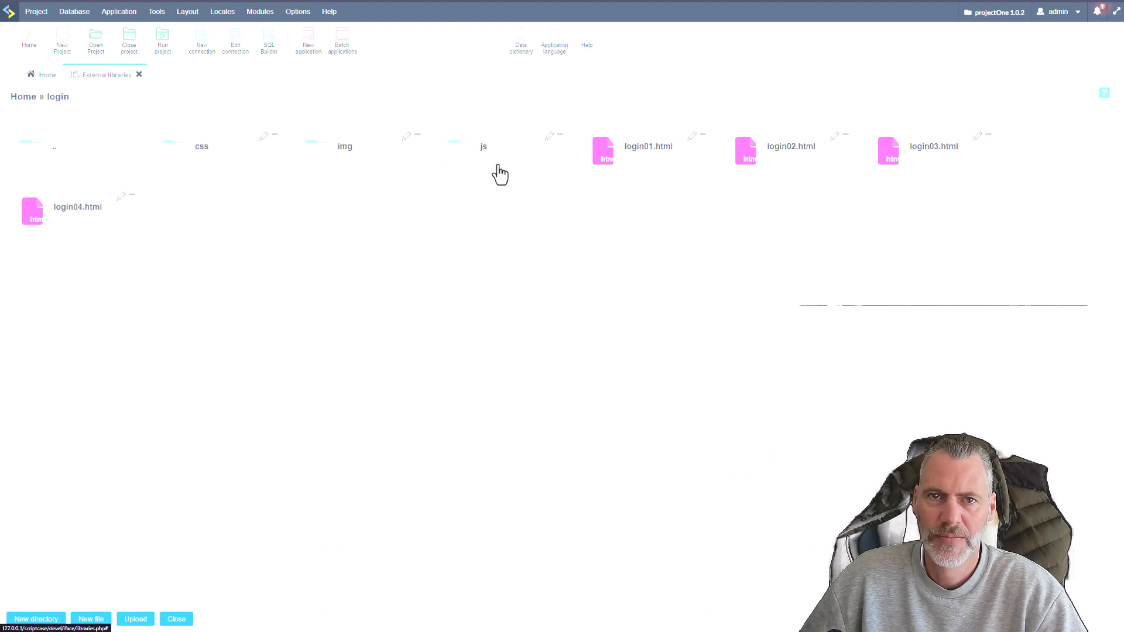
{"action": "left_click", "coordinate": [634, 161]}
{"action": "left_click", "coordinate": [332, 359]}
{"action": "left_click", "coordinate": [40, 600]}
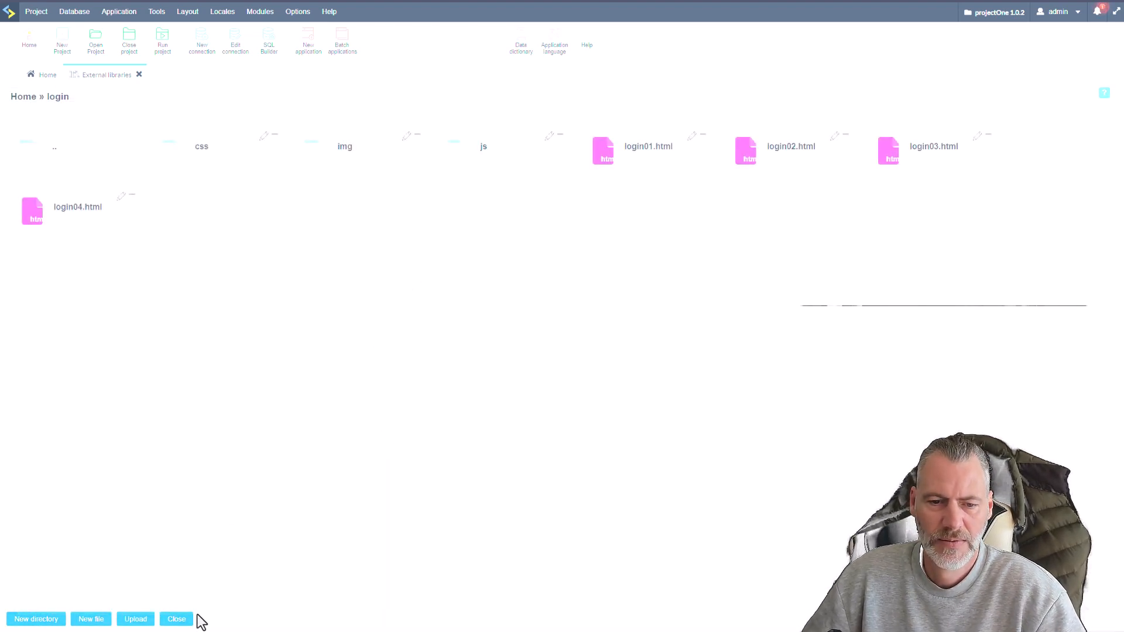
Close the external libraries and run the project to check the sign-in page's logo.
{"action": "left_click", "coordinate": [180, 620]}
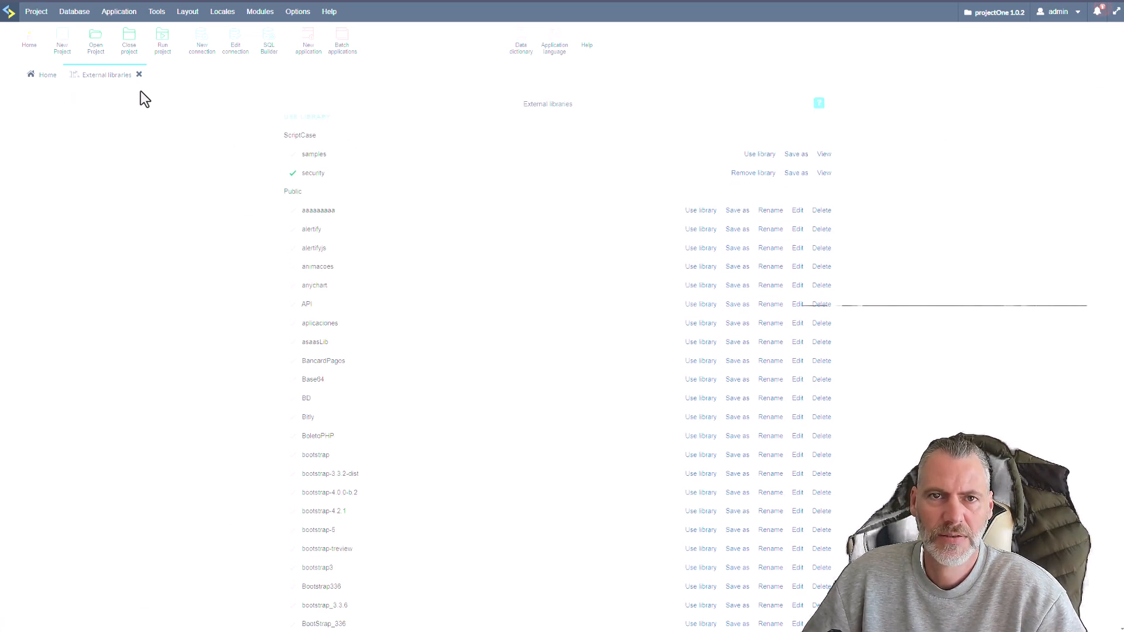
{"action": "left_click", "coordinate": [139, 74]}
{"action": "left_click", "coordinate": [36, 12]}
{"action": "left_click", "coordinate": [159, 53]}
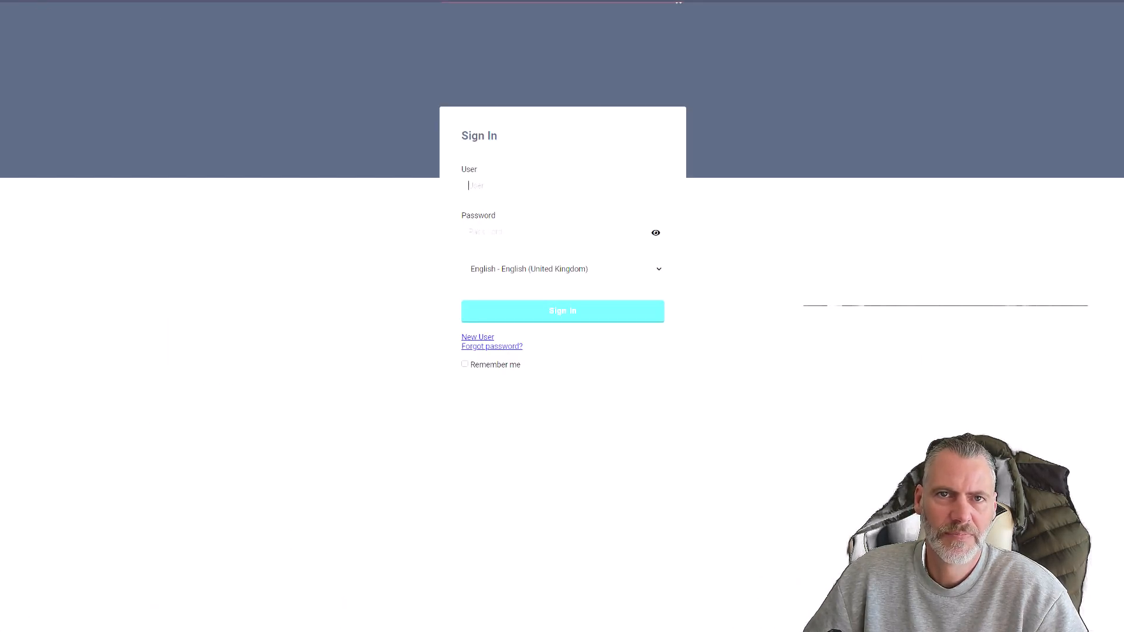
Generate the source code of the project's applications, close the result, and rerun the project to check the sign-in page logo.
{"action": "left_click", "coordinate": [44, 2]}
{"action": "mouse_move", "coordinate": [38, 20]}
{"action": "left_click", "coordinate": [88, 229]}
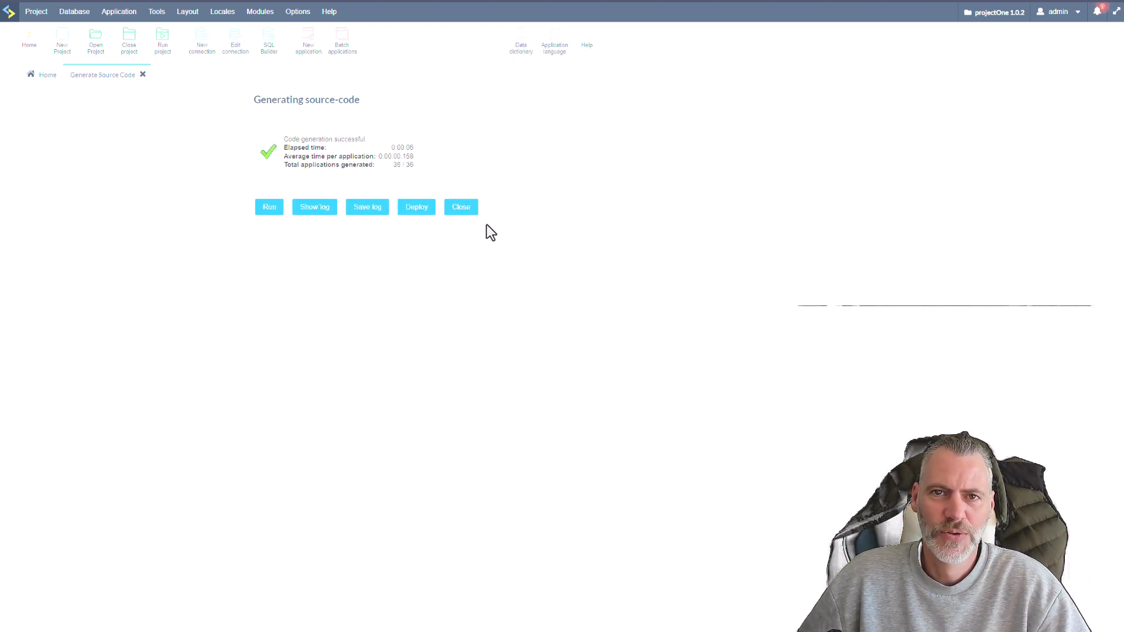
{"action": "left_click", "coordinate": [461, 211]}
{"action": "left_click", "coordinate": [158, 38]}
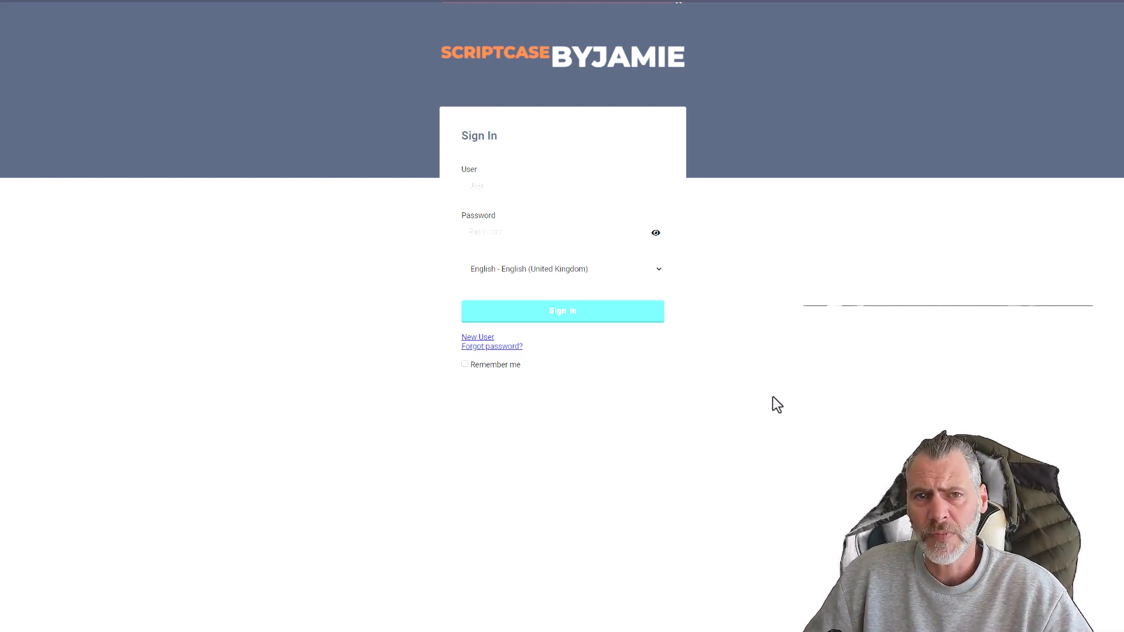
Review the sign-in page's language options and sign in with the admin user and the account password.
{"action": "left_click", "coordinate": [599, 271]}
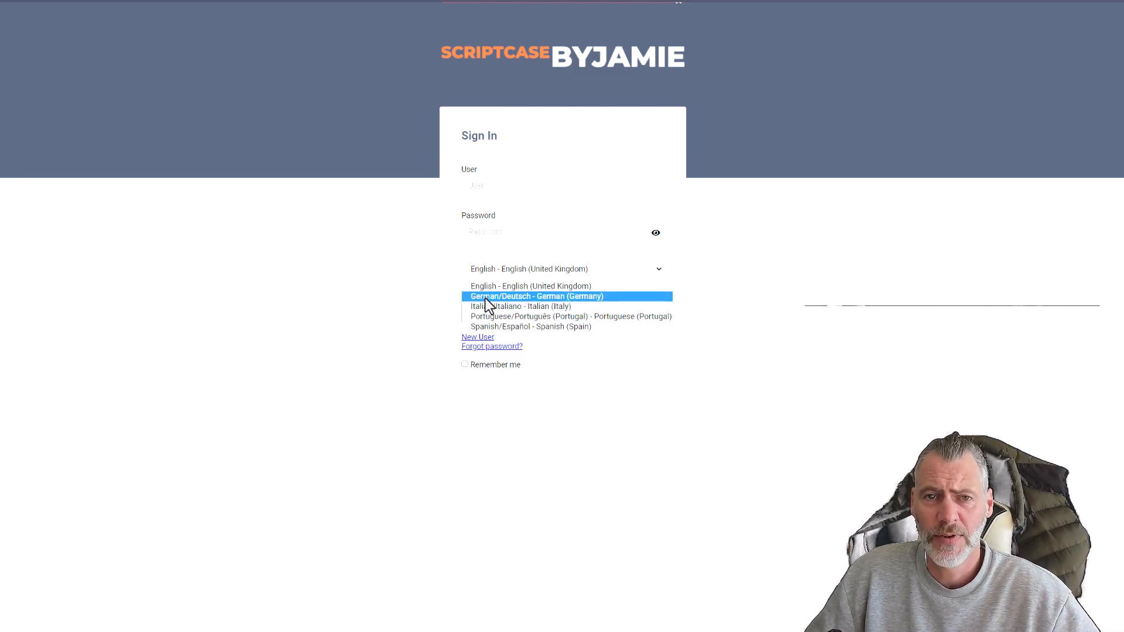
{"action": "left_click", "coordinate": [577, 187]}
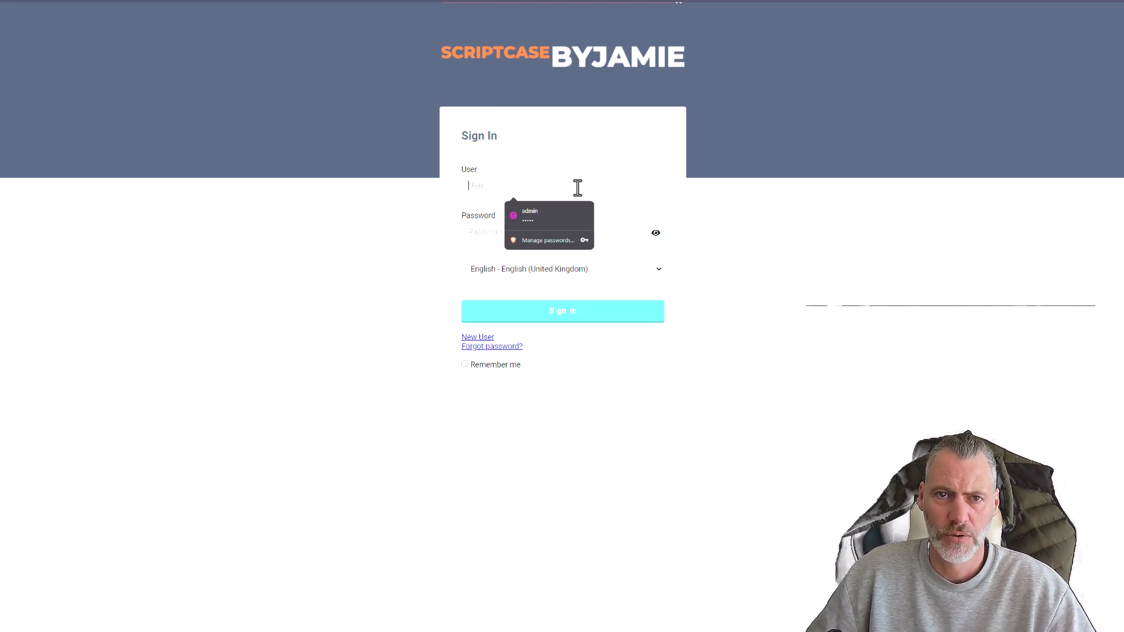
{"action": "type", "text": "admin"}
{"action": "key", "text": "Tab"}
{"action": "type", "text": "admin"}
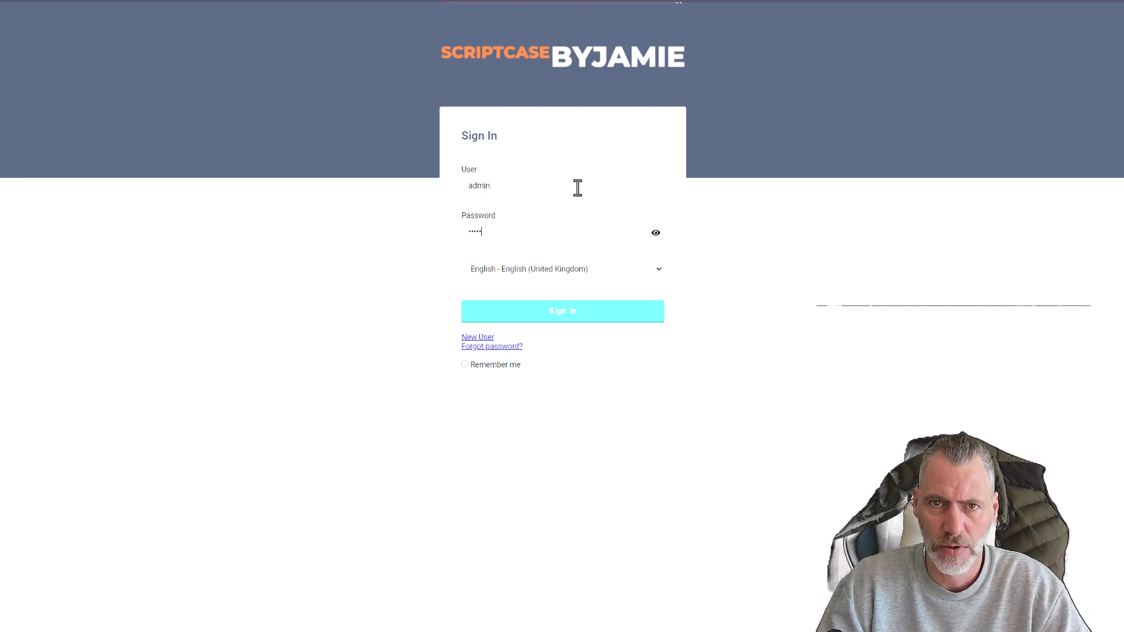
{"action": "key", "text": "Return"}
Check the entries of the Security menu and the account details in the user menu of the running application.
{"action": "left_click", "coordinate": [246, 57]}
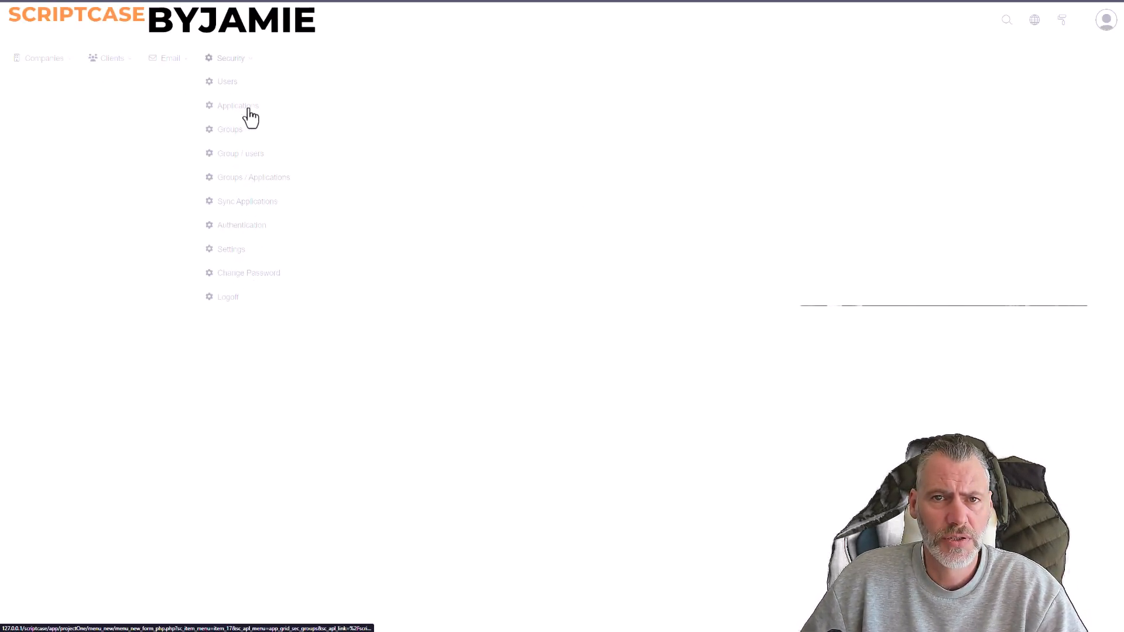
{"action": "left_click", "coordinate": [1108, 24]}
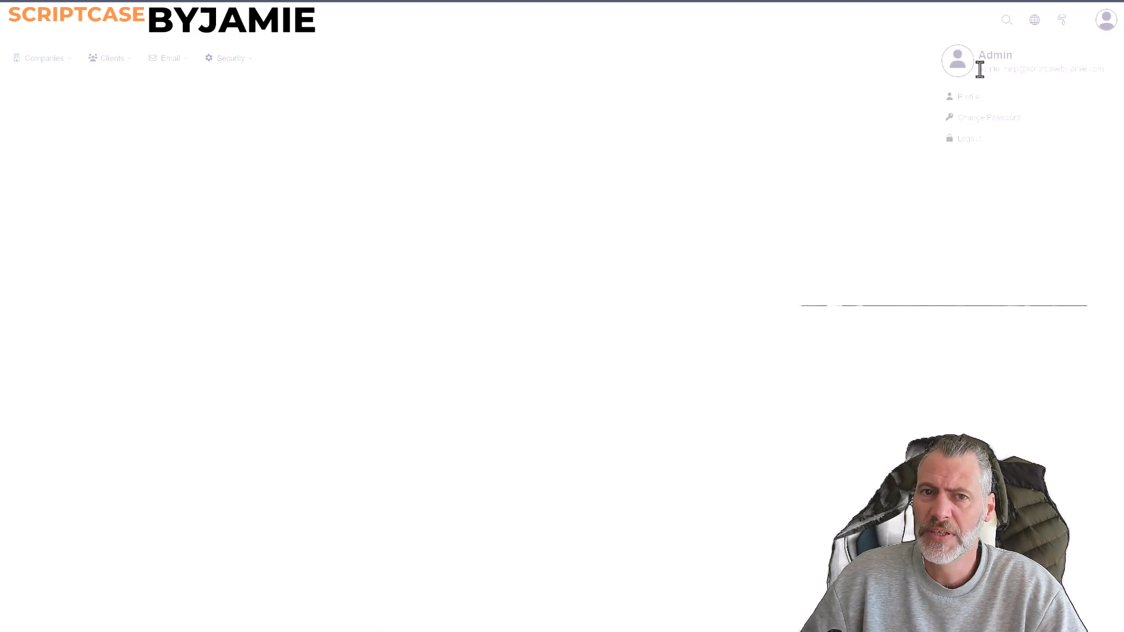
{"action": "left_click_drag", "start_coordinate": [979, 68], "coordinate": [1089, 68]}
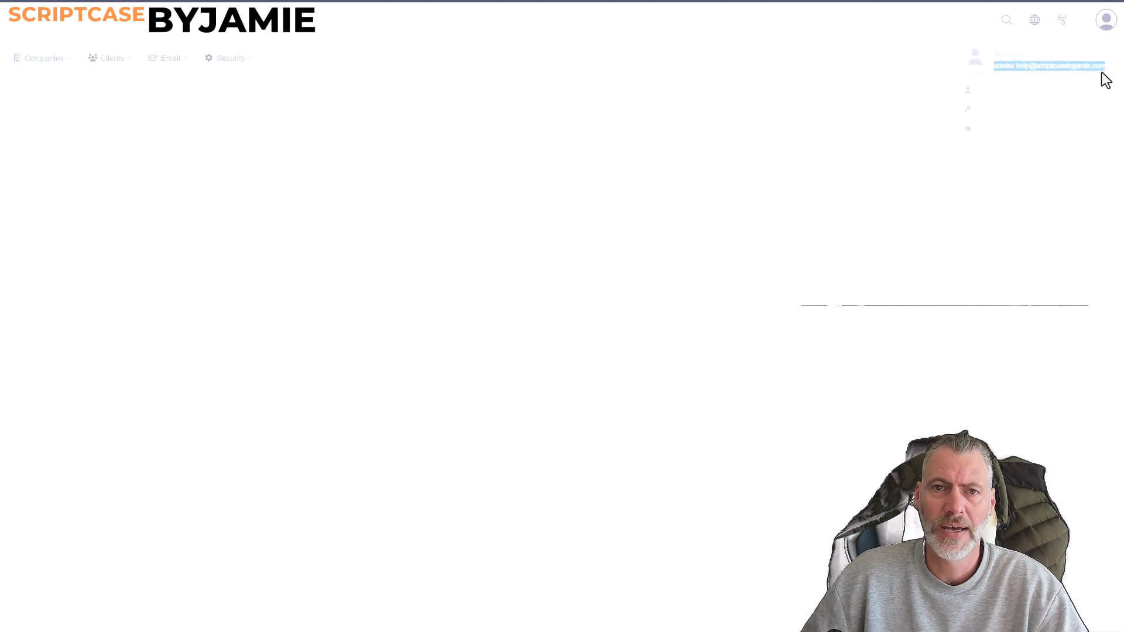
{"action": "left_click", "coordinate": [1102, 28]}
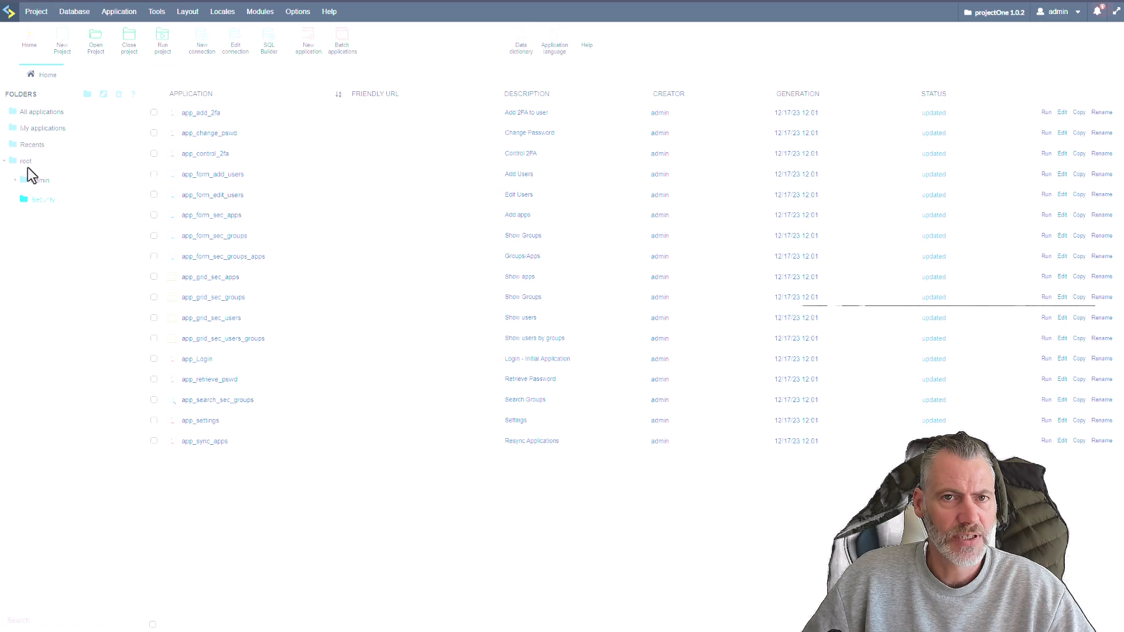
Open the menu_new application from the root folder and look up the change-password application's name in the Security folder.
{"action": "left_click", "coordinate": [26, 166]}
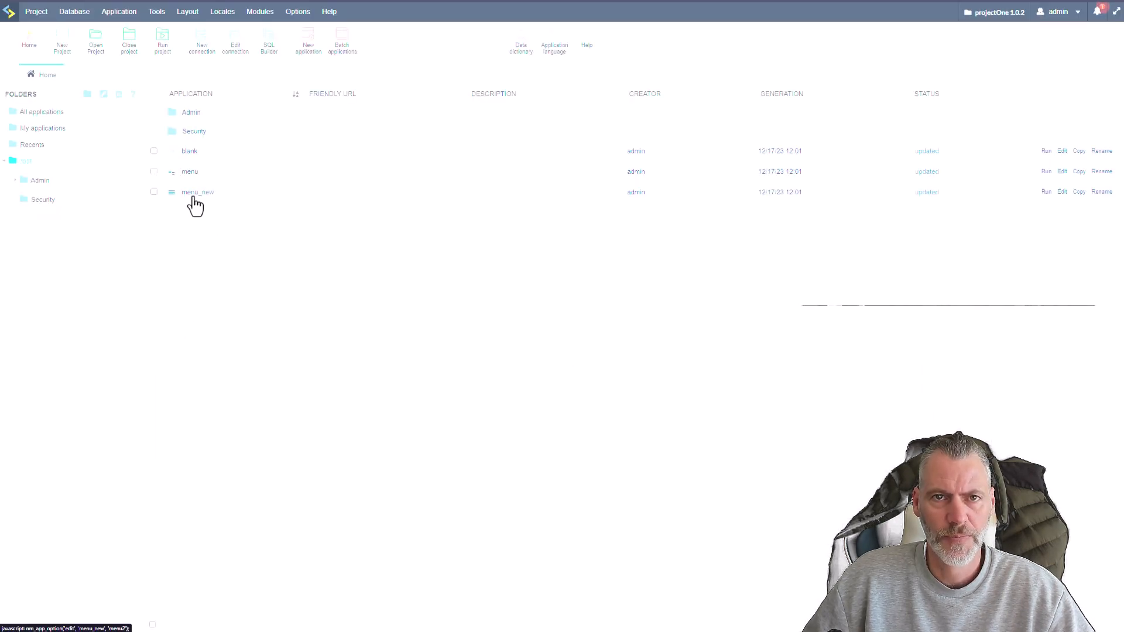
{"action": "left_click", "coordinate": [194, 199]}
{"action": "left_click", "coordinate": [44, 76]}
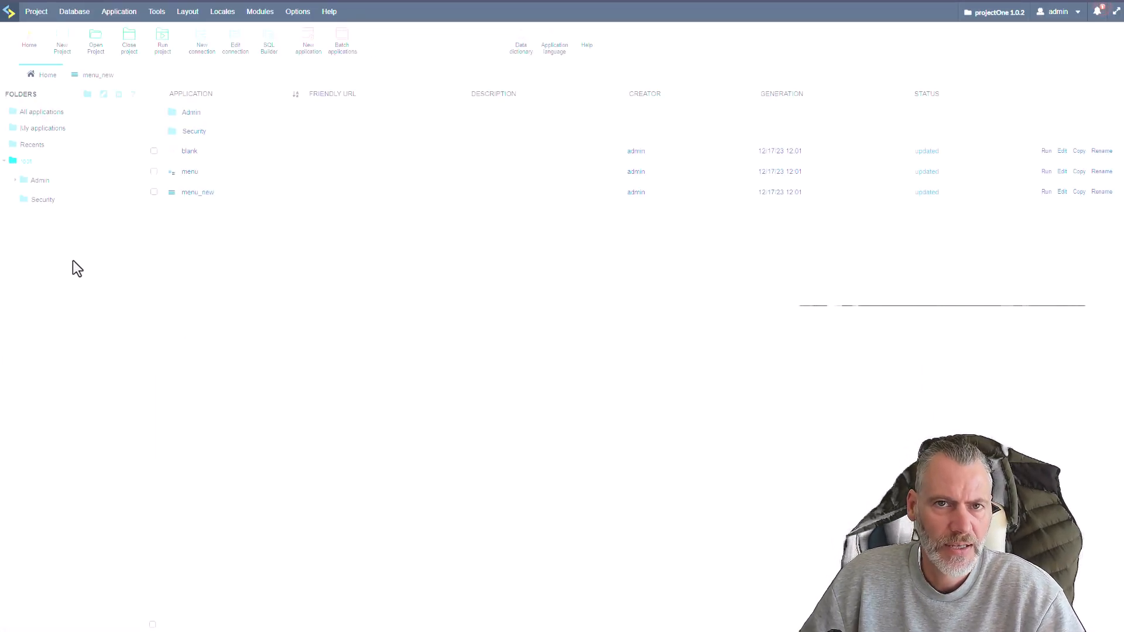
{"action": "left_click", "coordinate": [32, 201]}
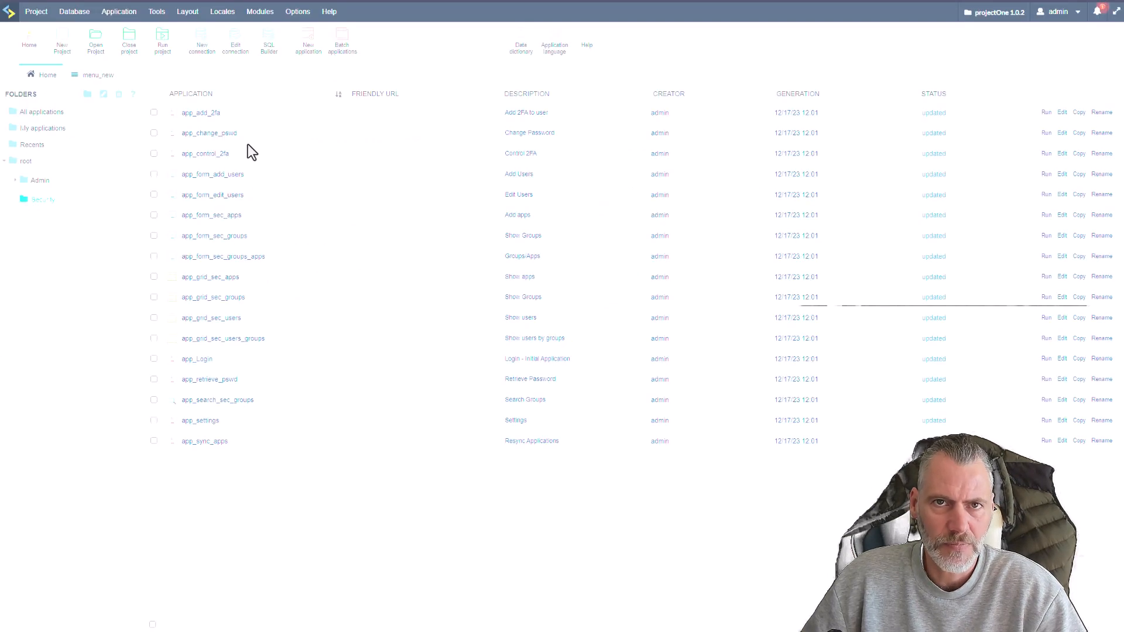
{"action": "left_click", "coordinate": [93, 76]}
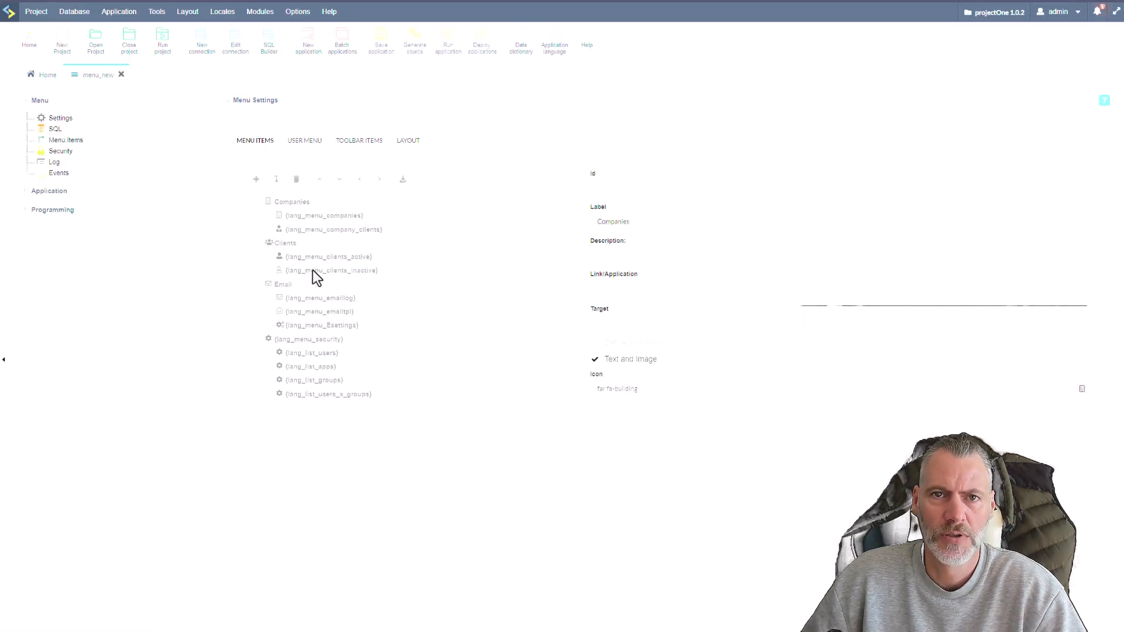
Link the user menu's change-password item in menu_new to app_change_pswd and save the application.
{"action": "left_click", "coordinate": [302, 142]}
{"action": "left_click", "coordinate": [296, 349]}
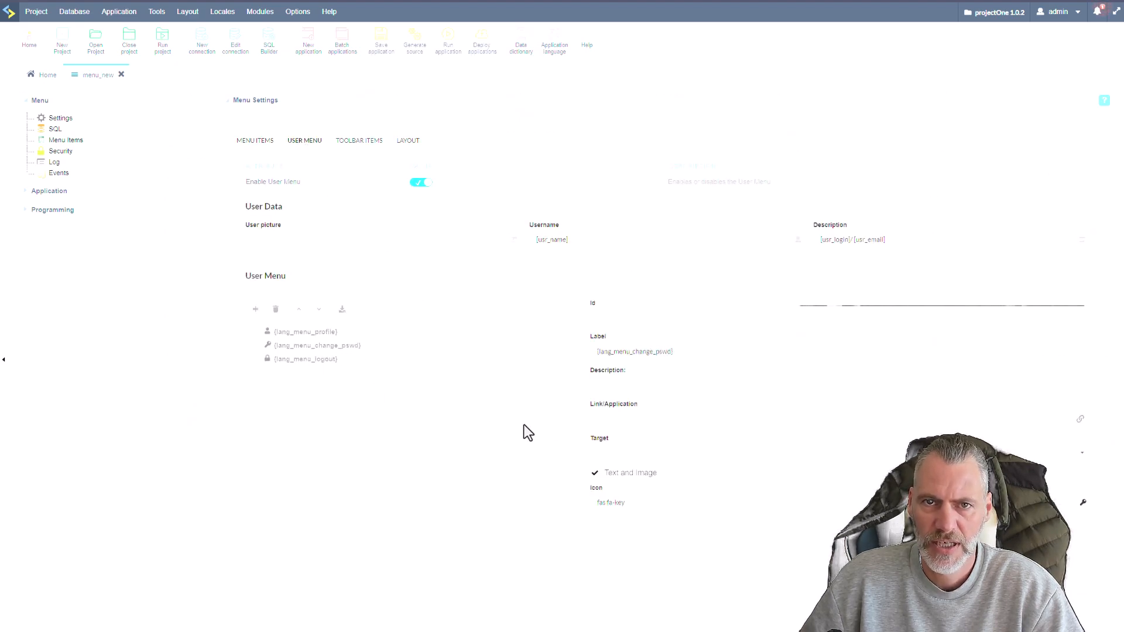
{"action": "type", "text": "app_change_pswd"}
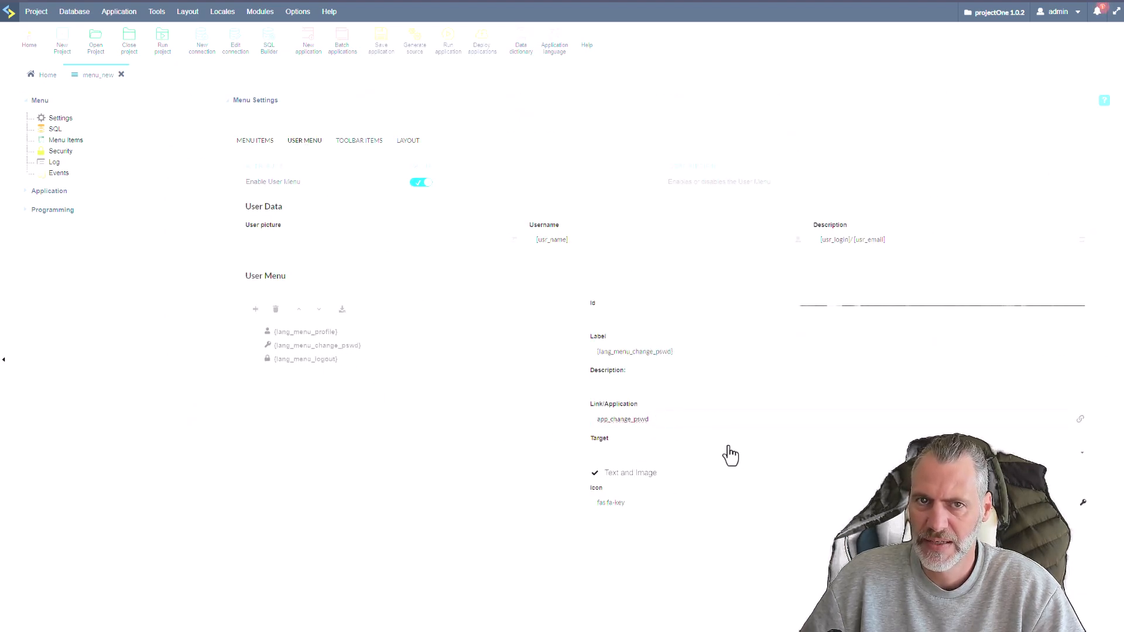
{"action": "left_click", "coordinate": [382, 38]}
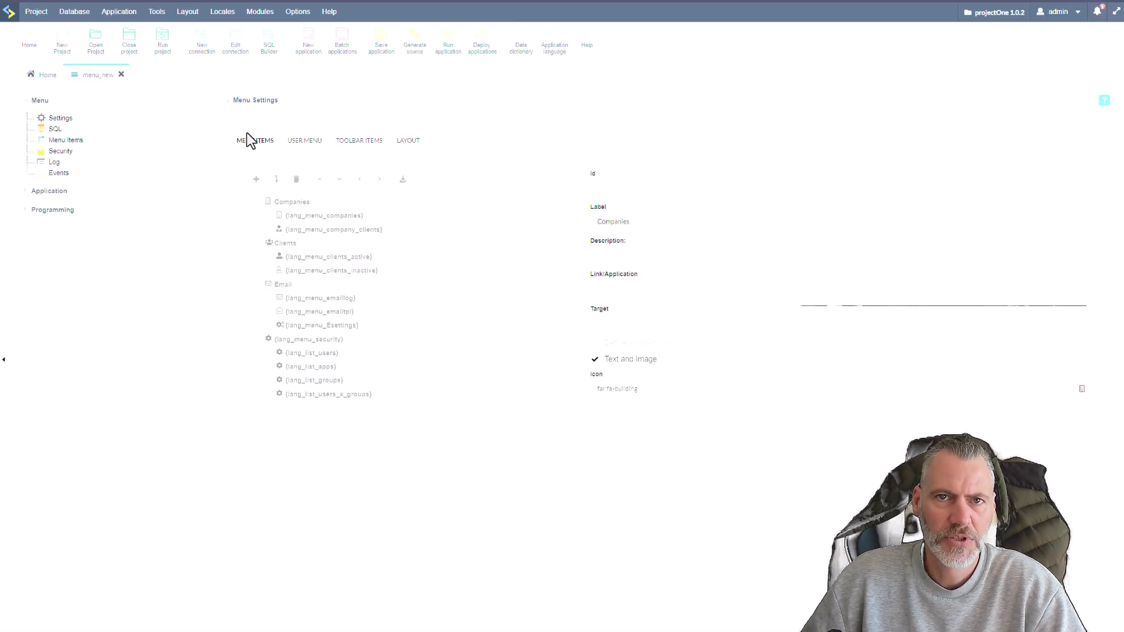
Return to the application list, open the Admin folder, and examine the user and Security menus in the running application.
{"action": "left_click", "coordinate": [47, 76]}
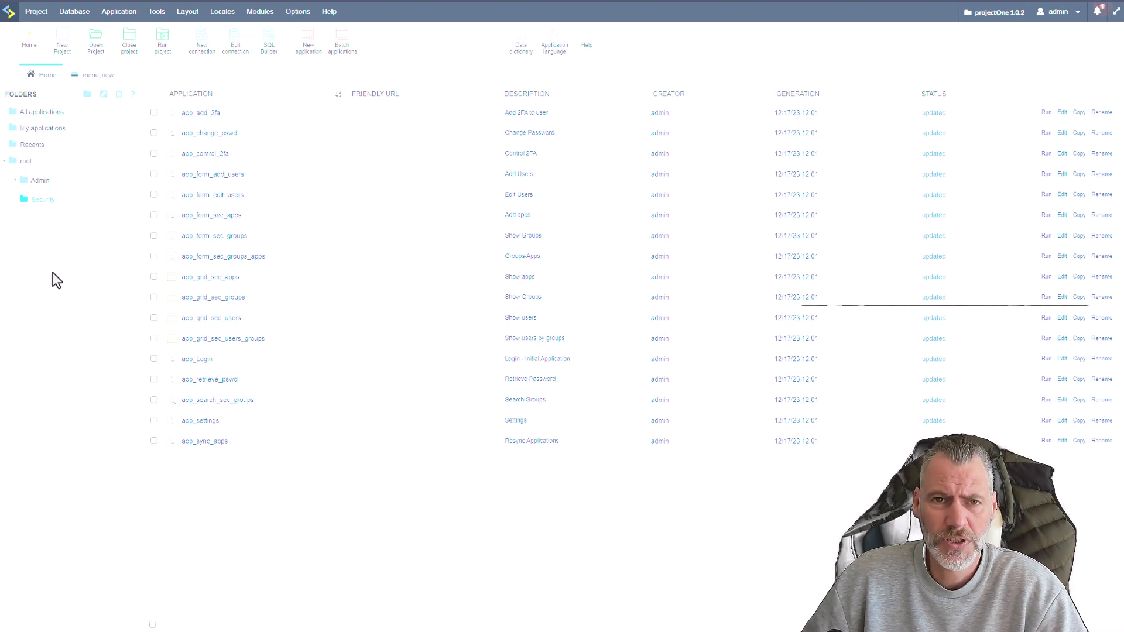
{"action": "left_click", "coordinate": [40, 181]}
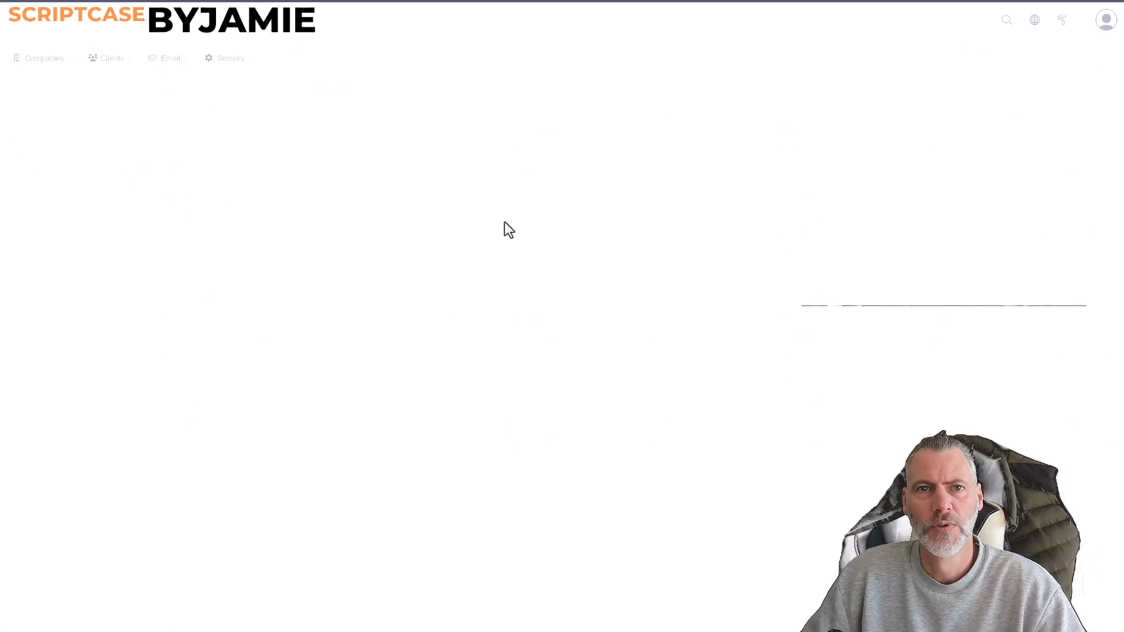
{"action": "left_click", "coordinate": [1106, 21]}
{"action": "left_click", "coordinate": [230, 58]}
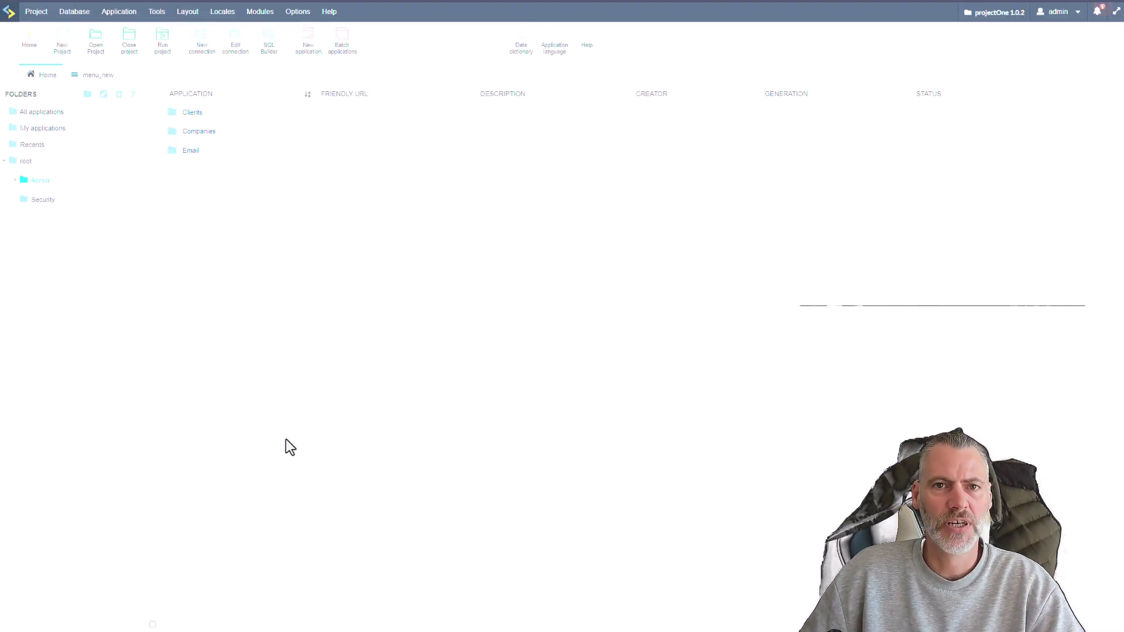
Review the removal options for the root/Security folder and cancel the removal.
{"action": "right_click", "coordinate": [47, 202]}
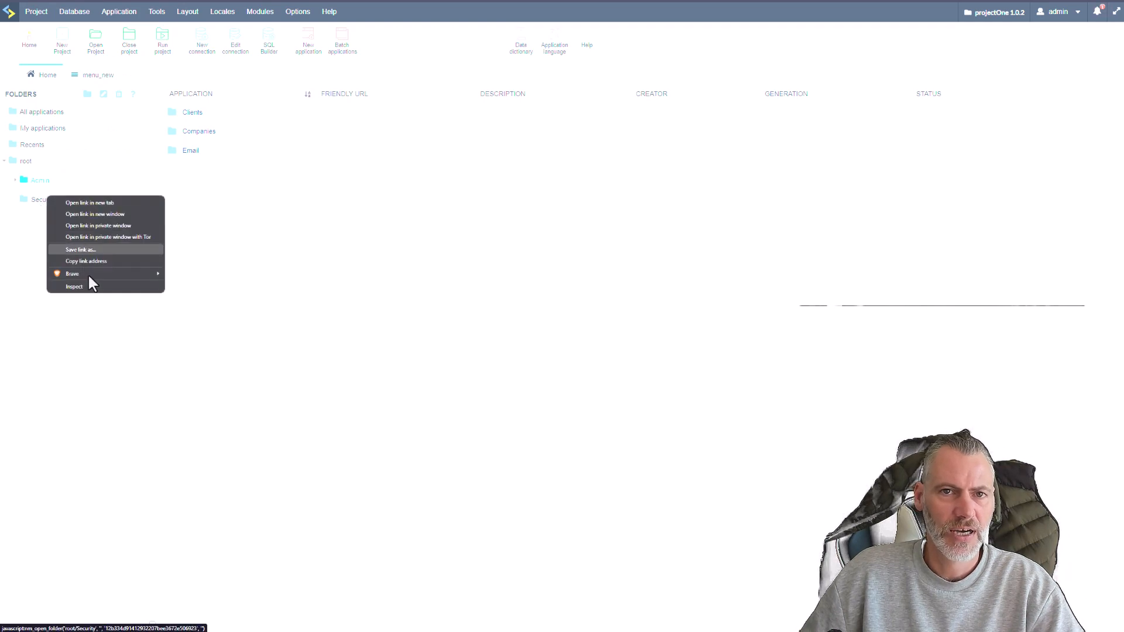
{"action": "left_click", "coordinate": [258, 359]}
{"action": "left_click", "coordinate": [49, 200]}
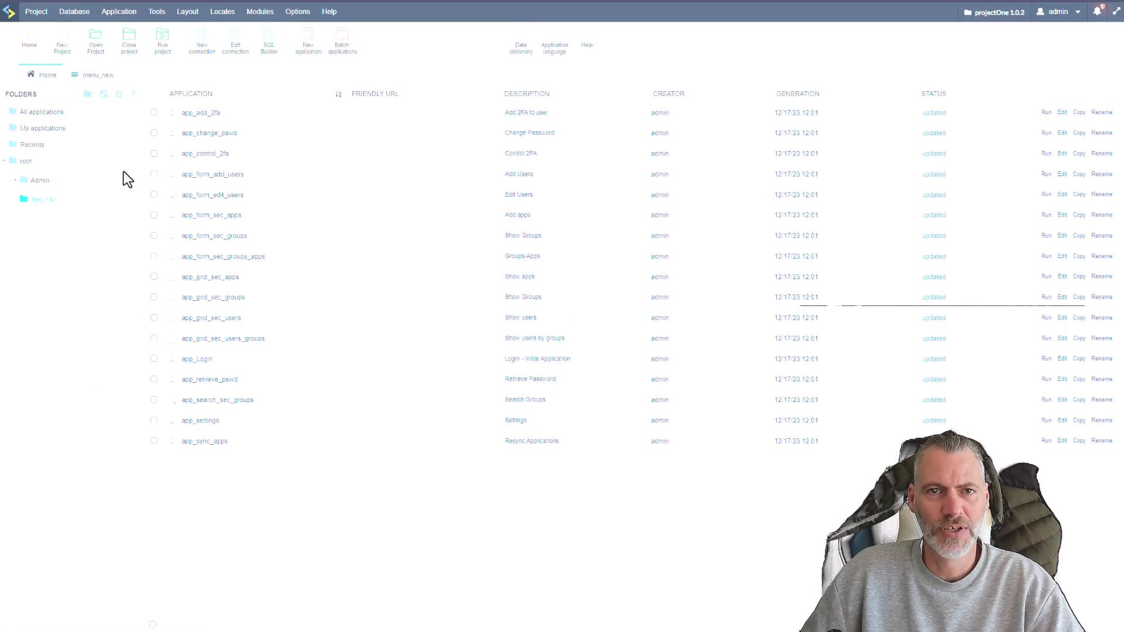
{"action": "left_click", "coordinate": [120, 94]}
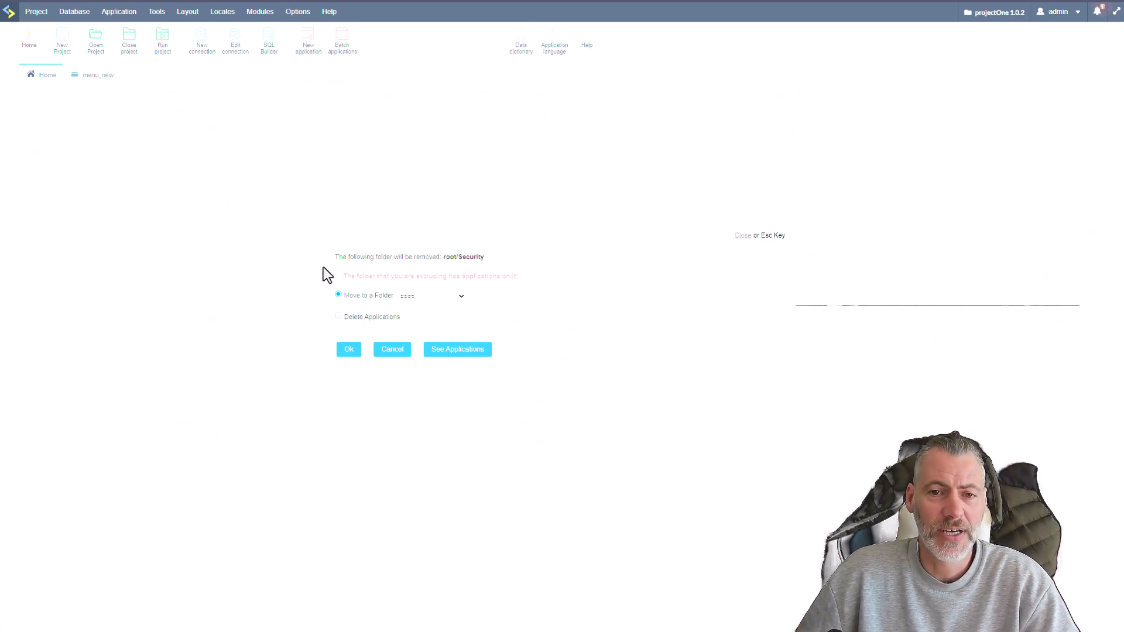
{"action": "left_click", "coordinate": [392, 352]}
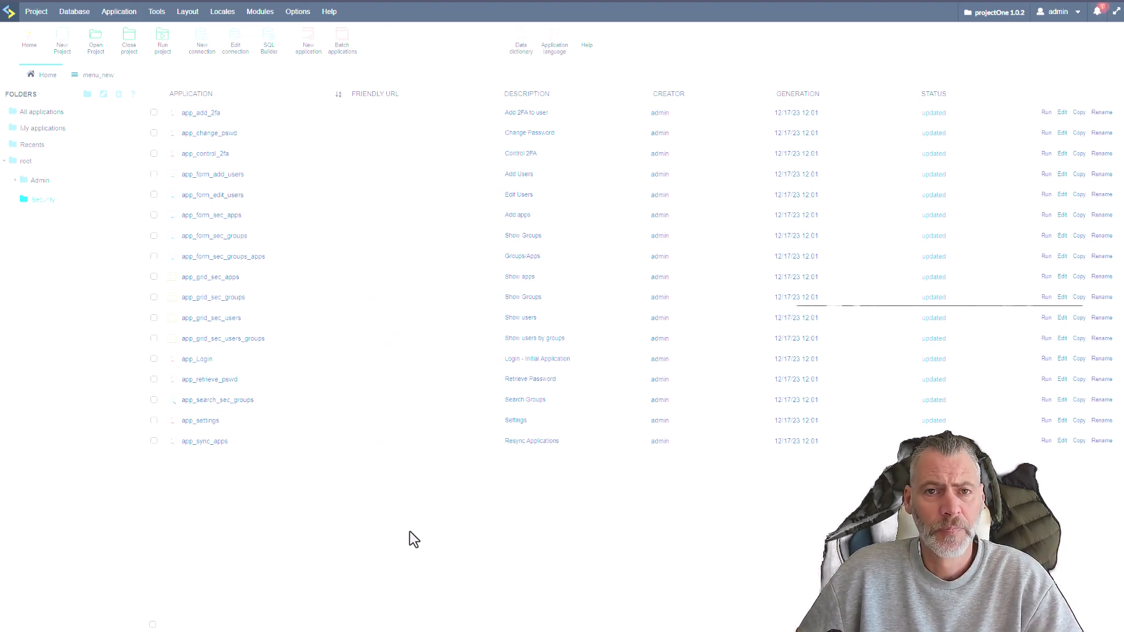
Open the conn_mysql connection in Database Builder and examine the project_one tables, including the security module's sec_ tables.
{"action": "left_click", "coordinate": [75, 12]}
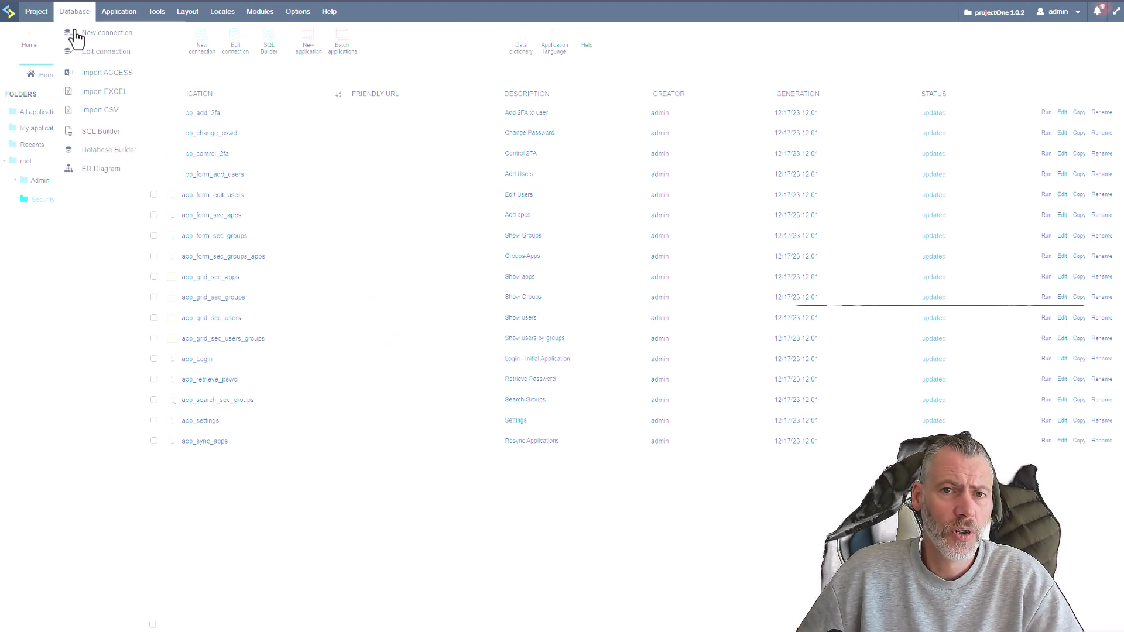
{"action": "left_click", "coordinate": [110, 150]}
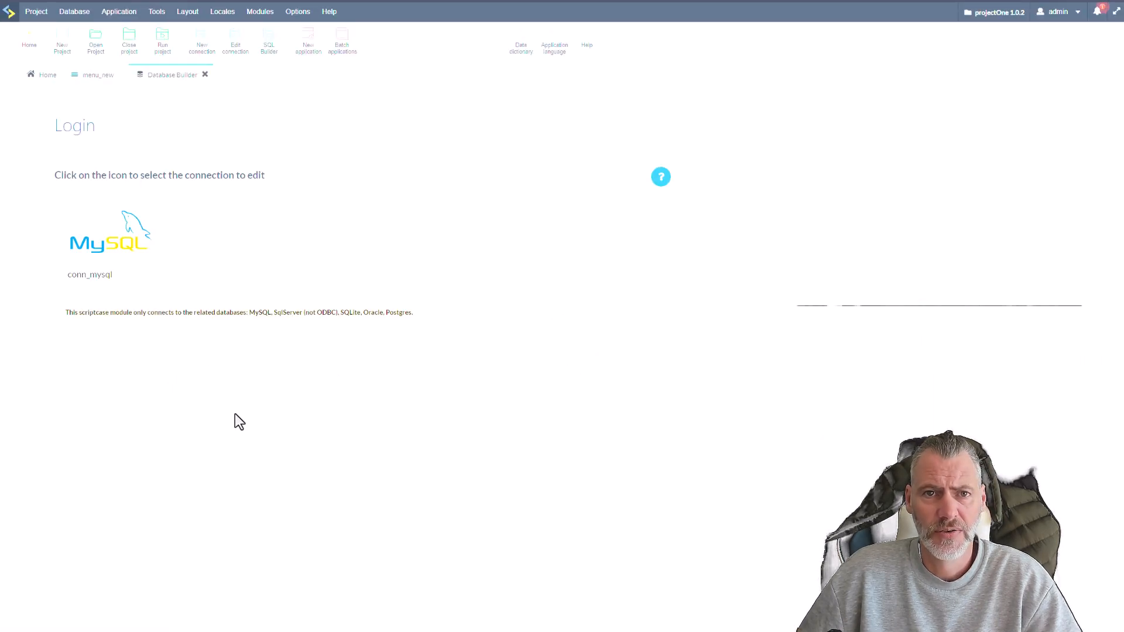
{"action": "left_click", "coordinate": [146, 256]}
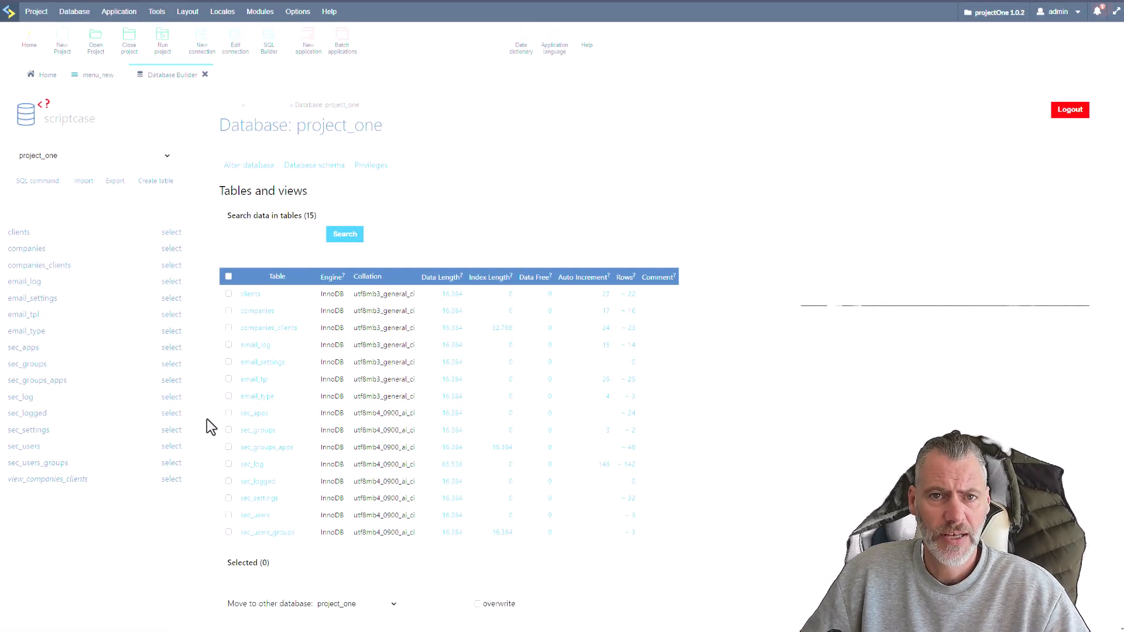
{"action": "scroll", "coordinate": [235, 445], "scroll_direction": "down", "scroll_amount": 2}
{"action": "scroll", "coordinate": [258, 454], "scroll_direction": "down", "scroll_amount": 1}
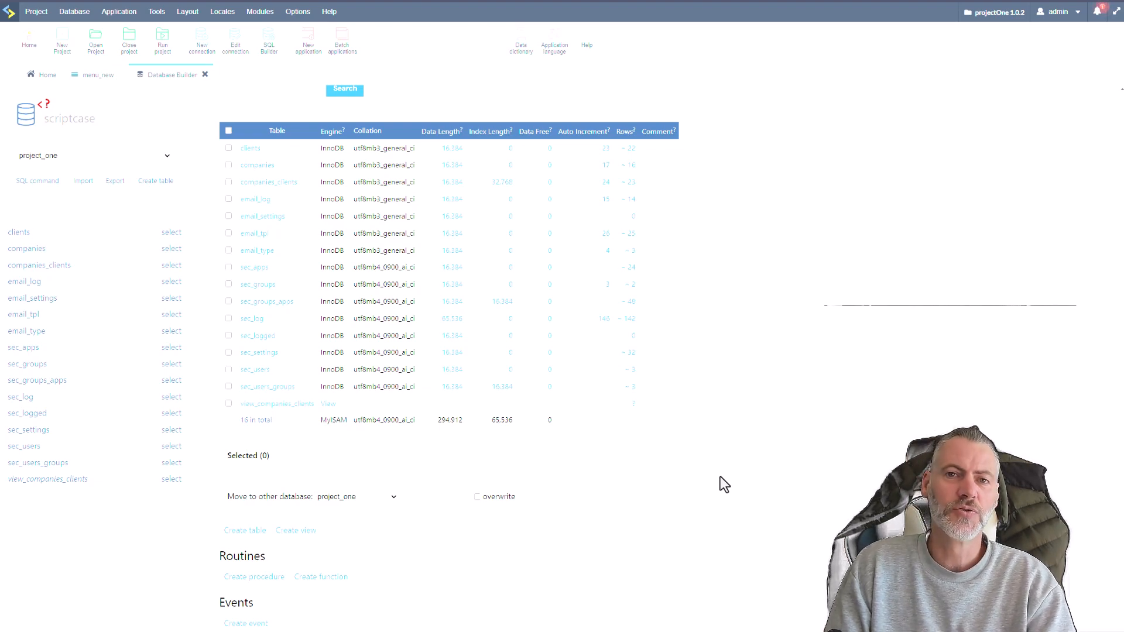
{"action": "scroll", "coordinate": [720, 476], "scroll_direction": "up", "scroll_amount": 3}
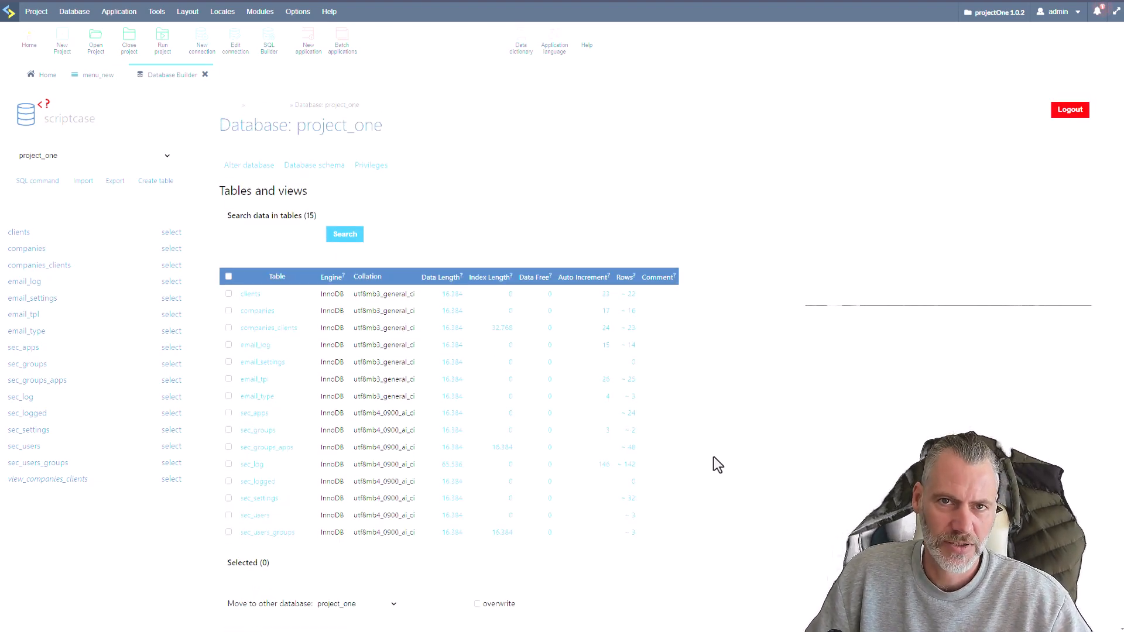
{"action": "scroll", "coordinate": [711, 463], "scroll_direction": "down", "scroll_amount": 3}
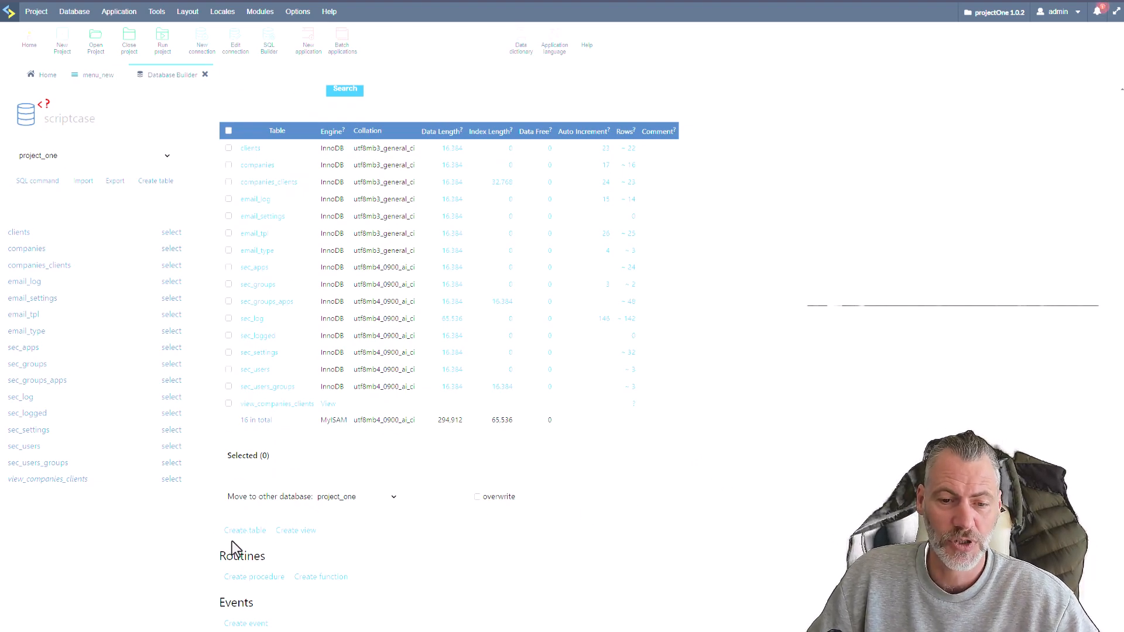
Start a new table named sec_profile in project_one, with an auto-increment int column profileID.
{"action": "left_click", "coordinate": [289, 553]}
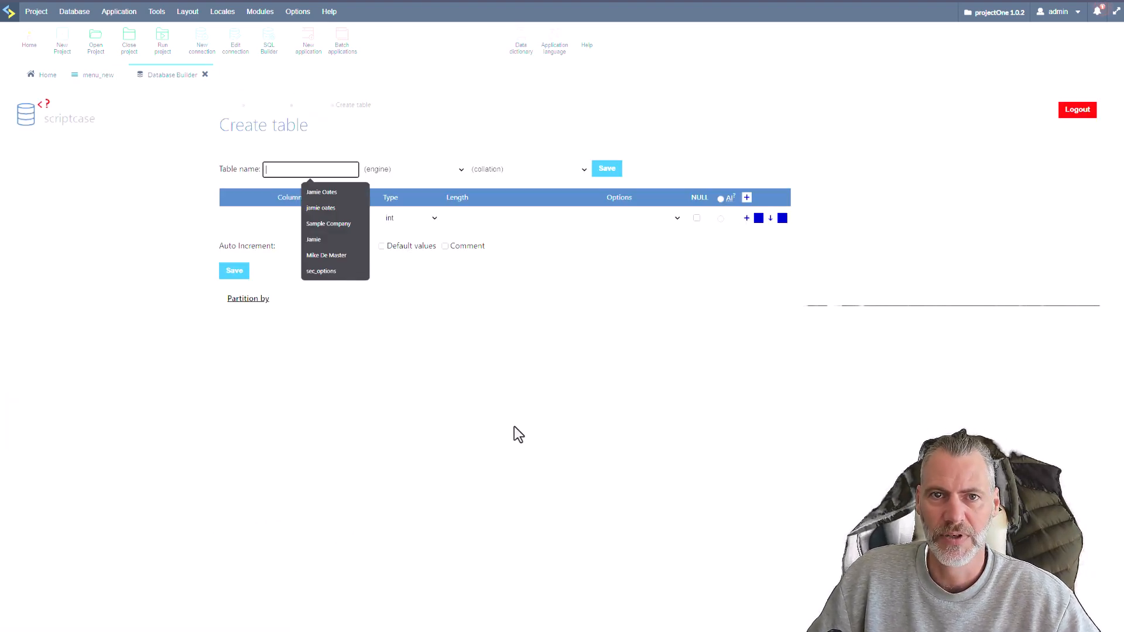
{"action": "type", "text": "sec"}
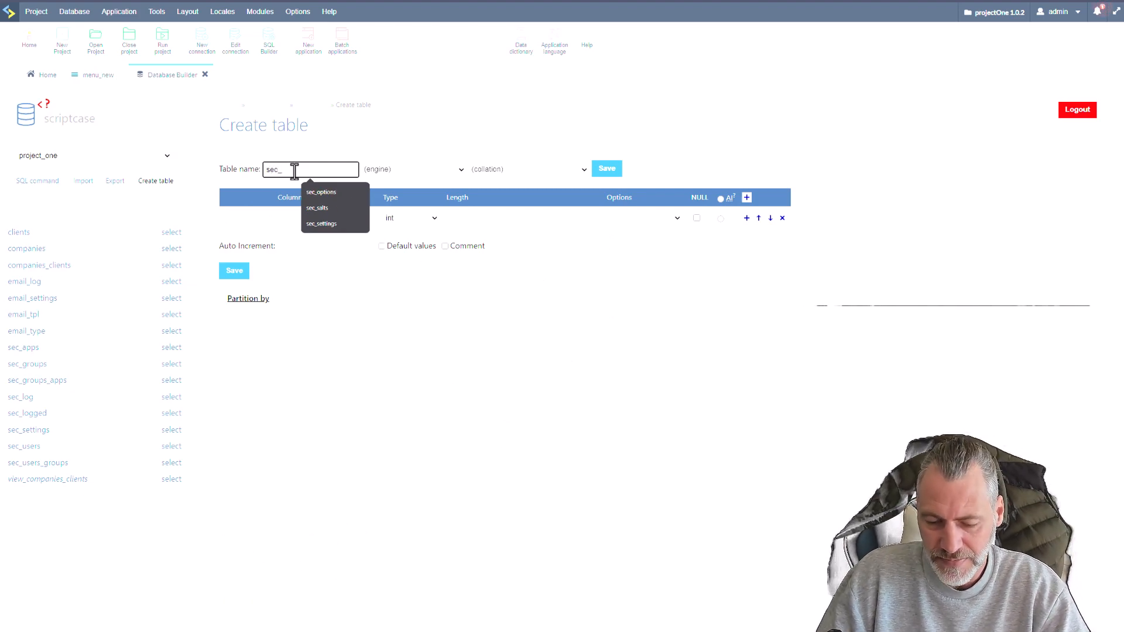
{"action": "type", "text": "_"}
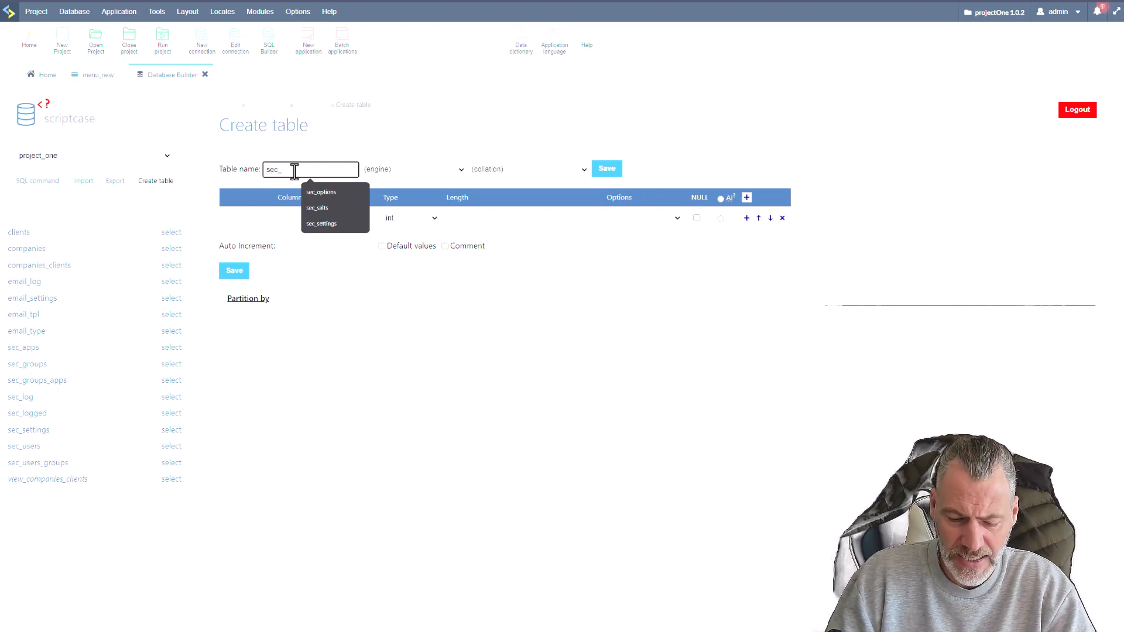
{"action": "type", "text": "profile"}
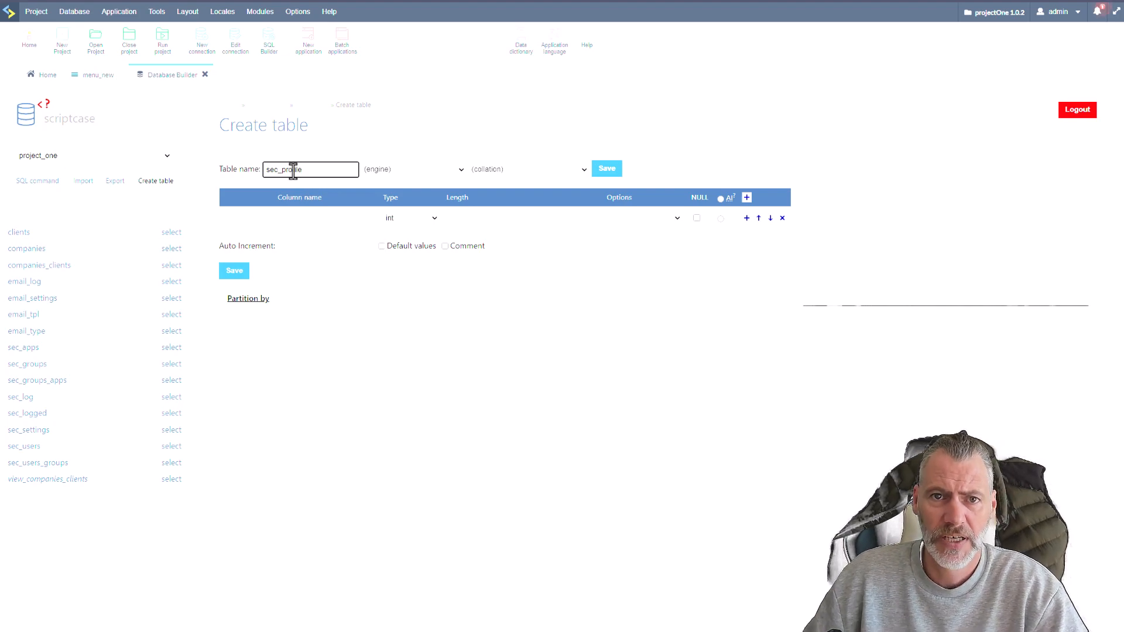
{"action": "left_click", "coordinate": [325, 217]}
{"action": "type", "text": "pr"}
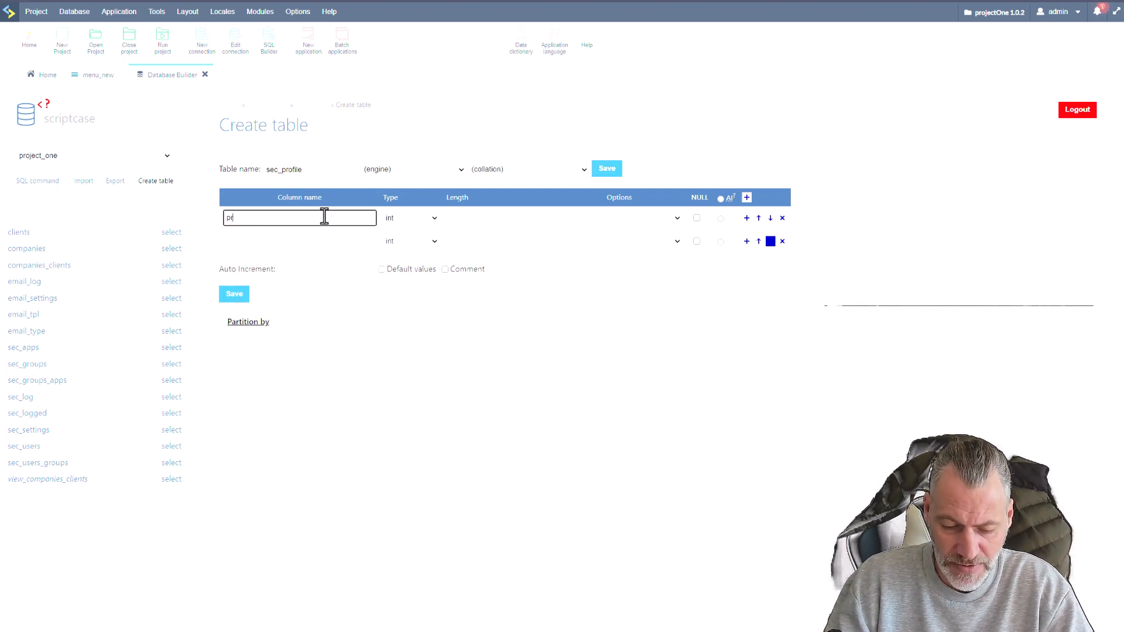
{"action": "type", "text": "ofileID"}
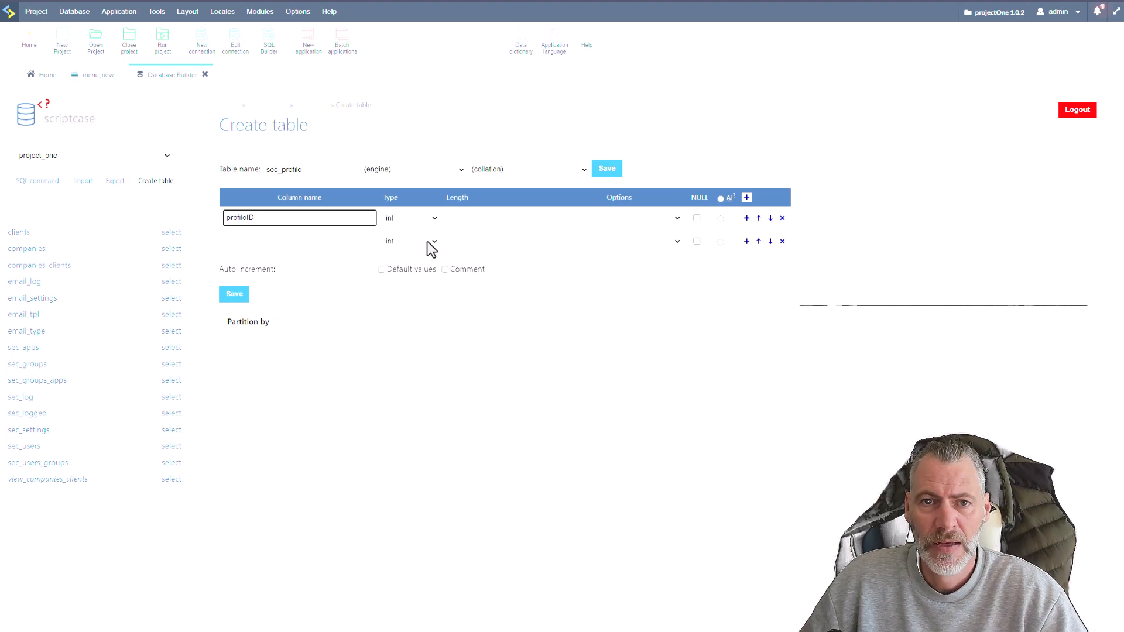
{"action": "left_click", "coordinate": [720, 218]}
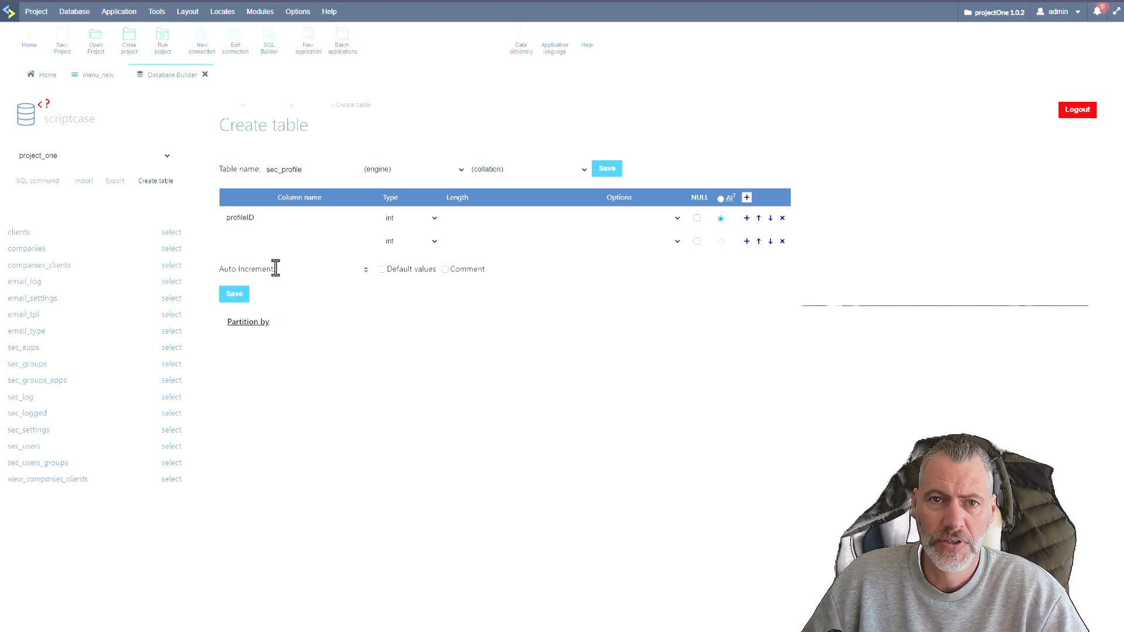
Add a usr_login column to the new table as varchar with a length of 250.
{"action": "left_click", "coordinate": [260, 245]}
{"action": "type", "text": "usr"}
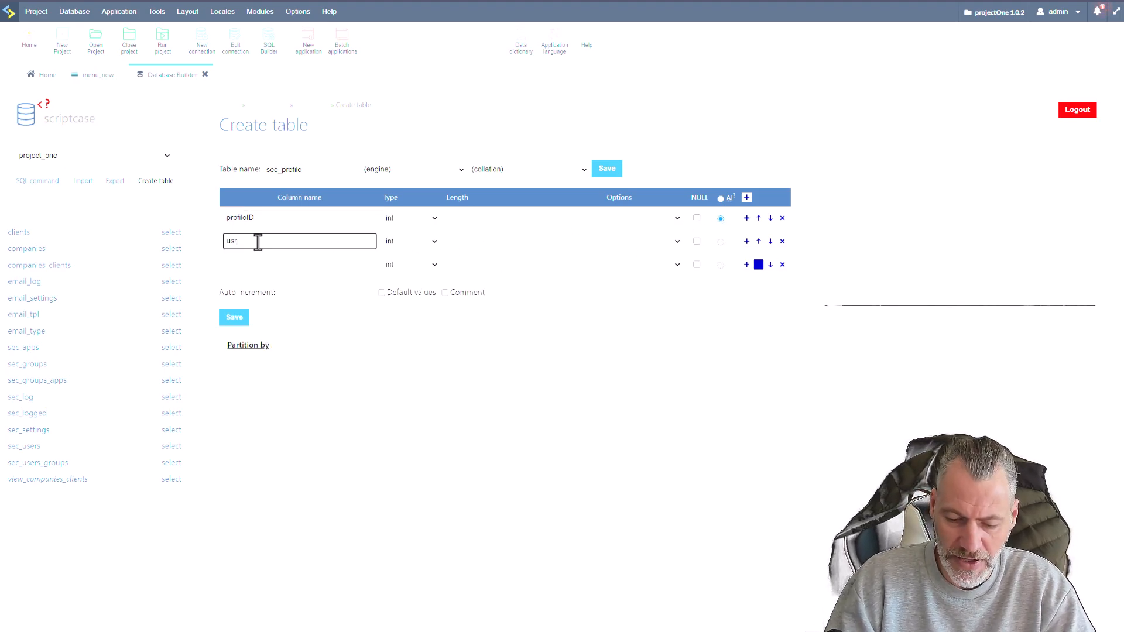
{"action": "type", "text": "_login"}
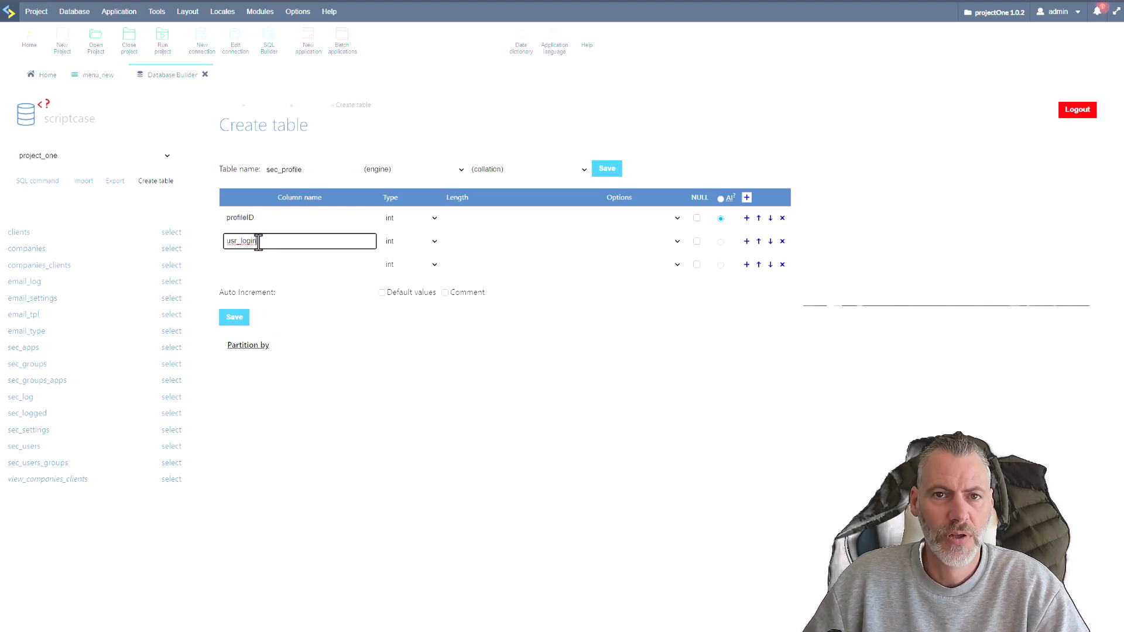
{"action": "left_click", "coordinate": [343, 264]}
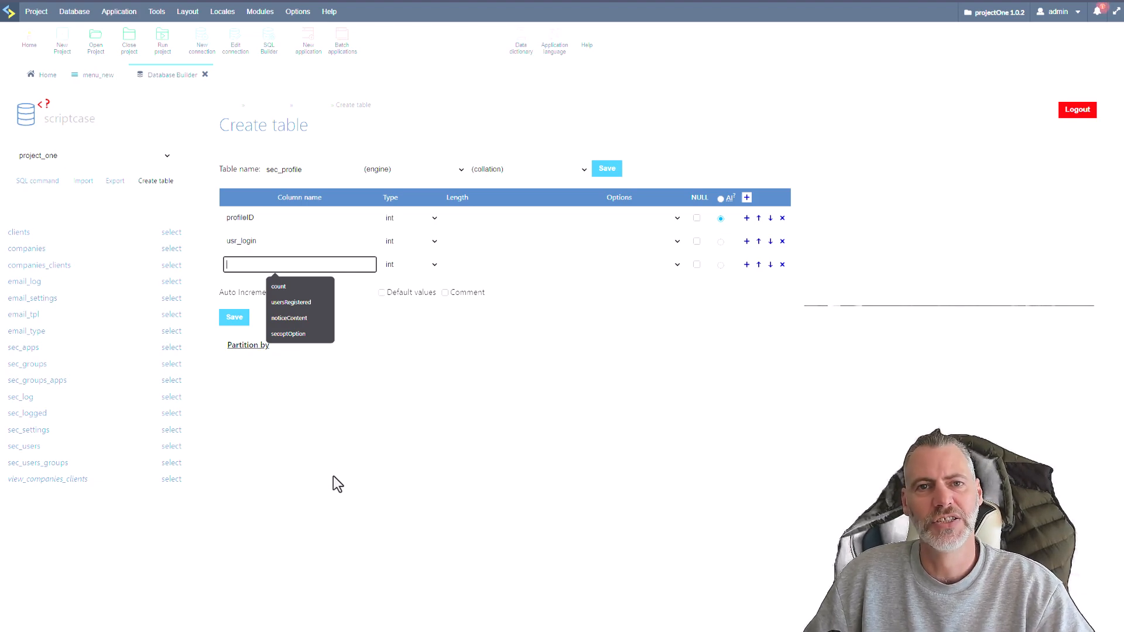
{"action": "left_click", "coordinate": [24, 448]}
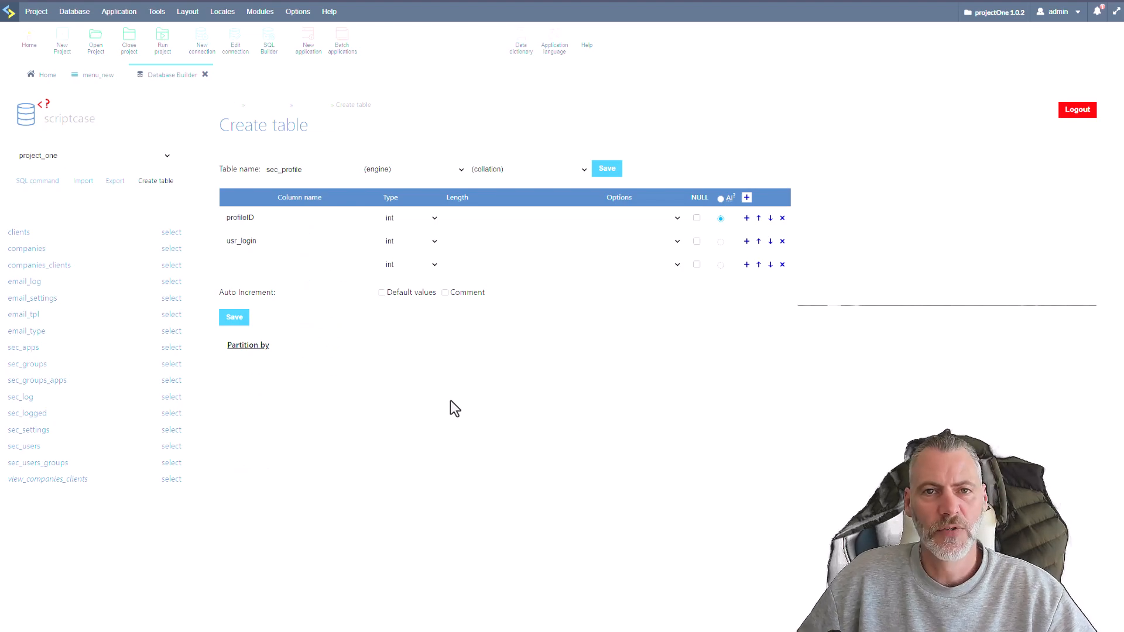
{"action": "left_click", "coordinate": [428, 241]}
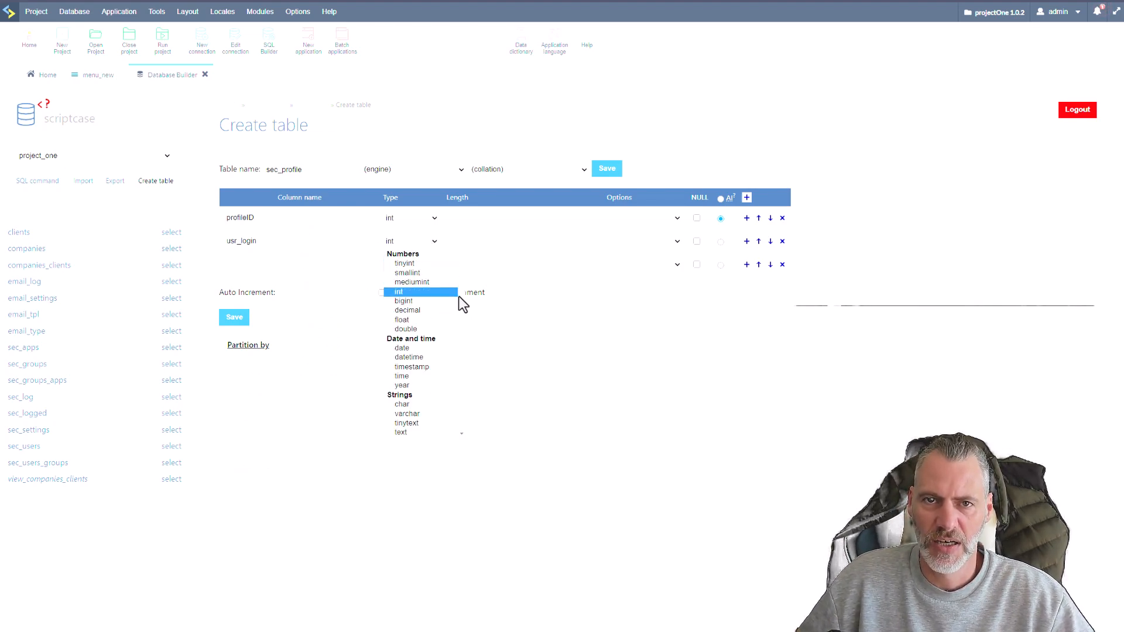
{"action": "scroll", "coordinate": [462, 298], "scroll_direction": "down", "scroll_amount": 3}
{"action": "left_click", "coordinate": [427, 329]}
{"action": "left_click", "coordinate": [463, 242]}
{"action": "type", "text": "25"}
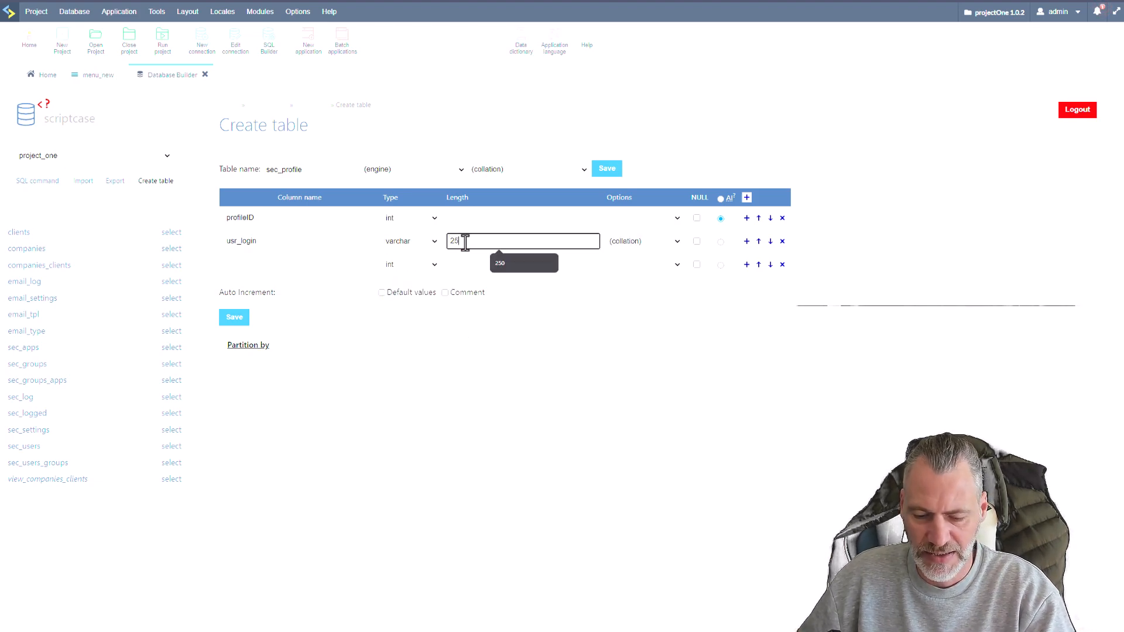
{"action": "type", "text": "0"}
{"action": "left_click", "coordinate": [391, 359]}
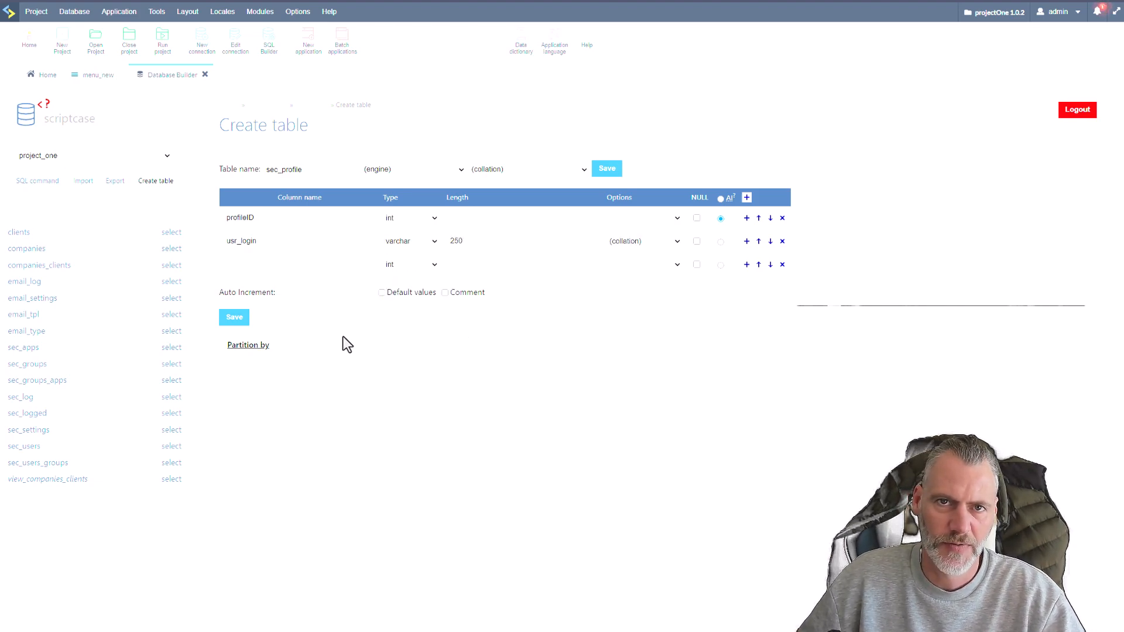
{"action": "left_click", "coordinate": [312, 270]}
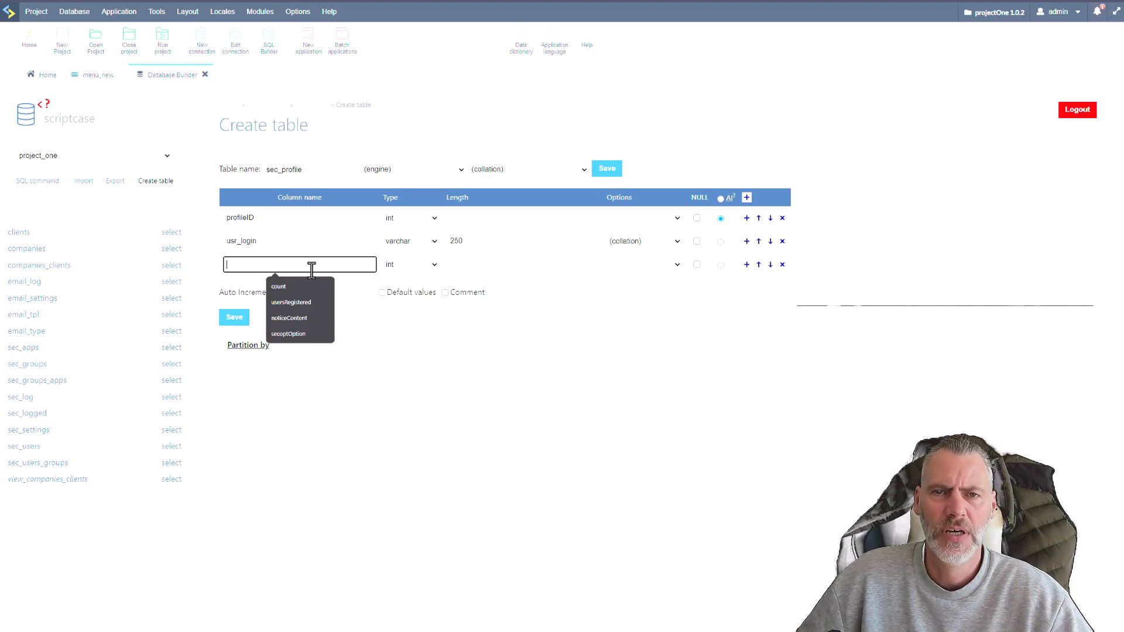
{"action": "left_click", "coordinate": [415, 504]}
{"action": "left_click", "coordinate": [246, 264]}
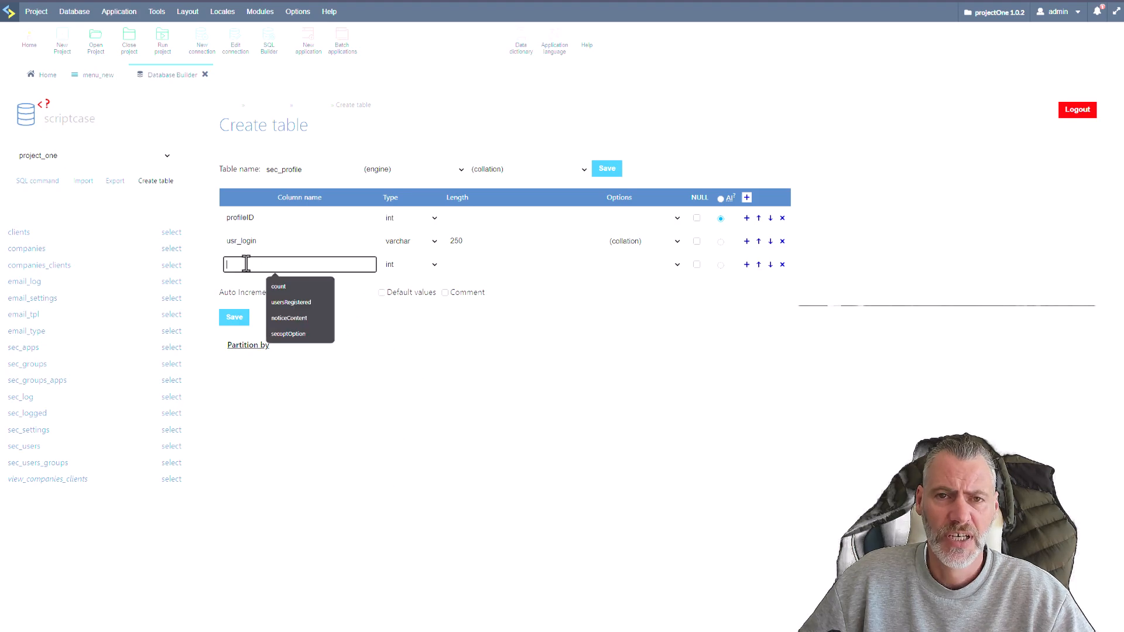
{"action": "left_click", "coordinate": [472, 369]}
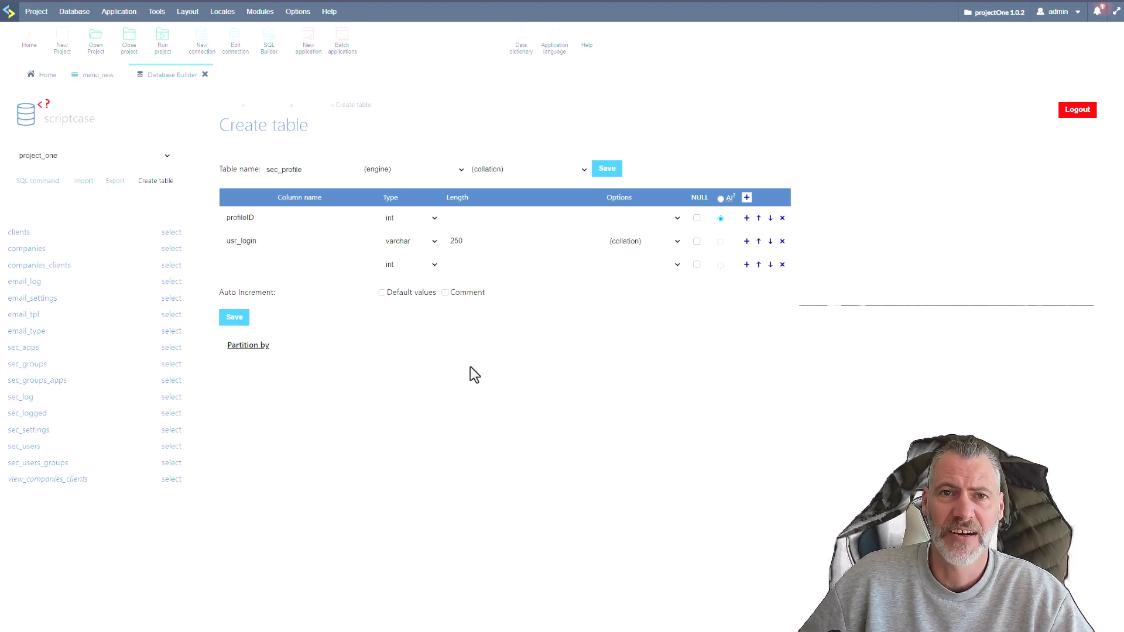
Name the third column of the sec_profile table opt_email.
{"action": "left_click", "coordinate": [271, 265]}
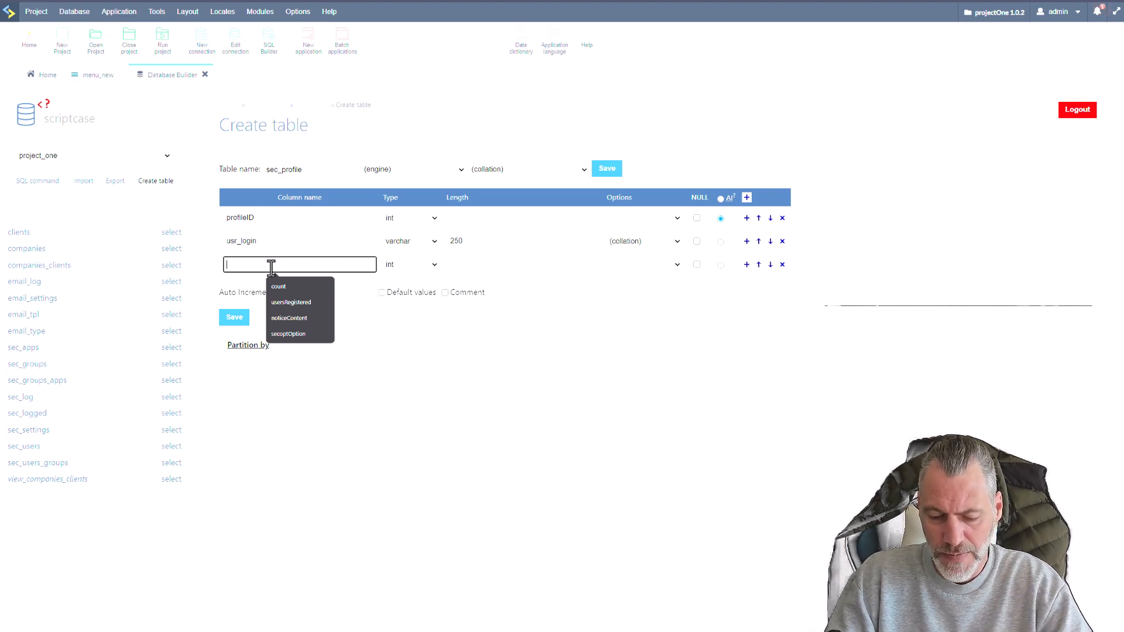
{"action": "type", "text": "usr_"}
{"action": "key", "text": "BackSpace"}
{"action": "key", "text": "BackSpace"}
{"action": "key", "text": "BackSpace"}
{"action": "type", "text": "option"}
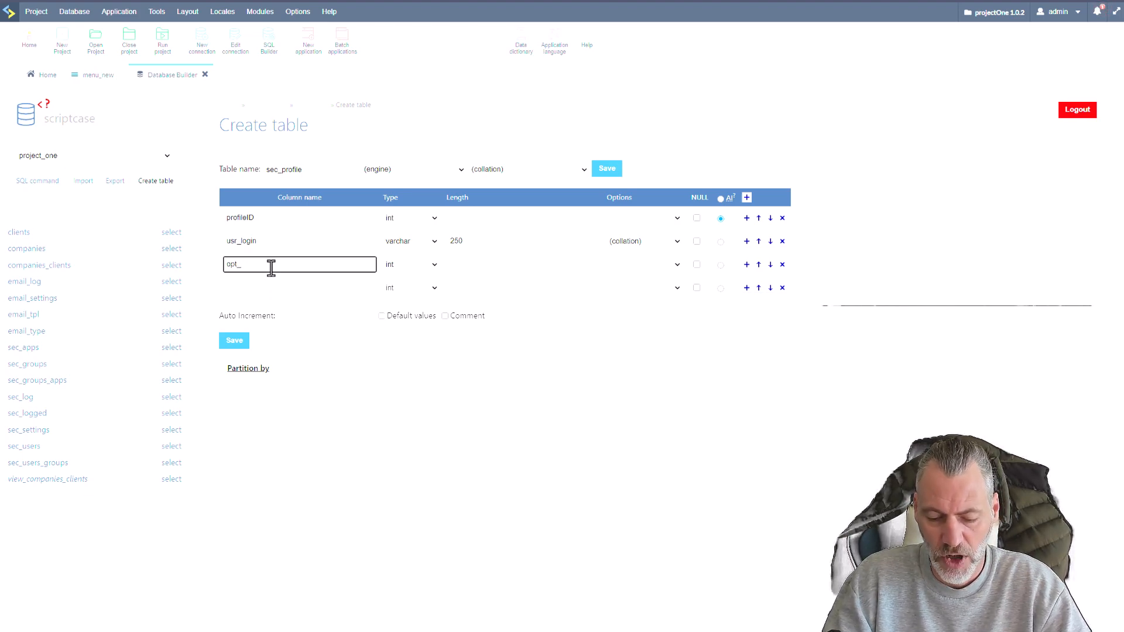
{"action": "type", "text": "email"}
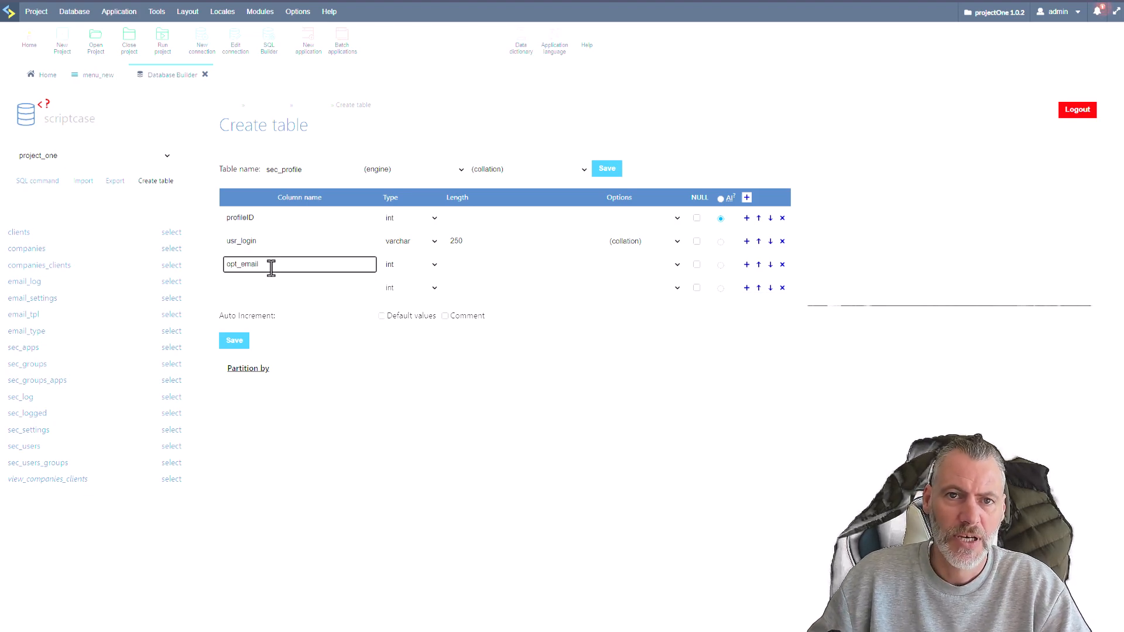
{"action": "left_click", "coordinate": [260, 285]}
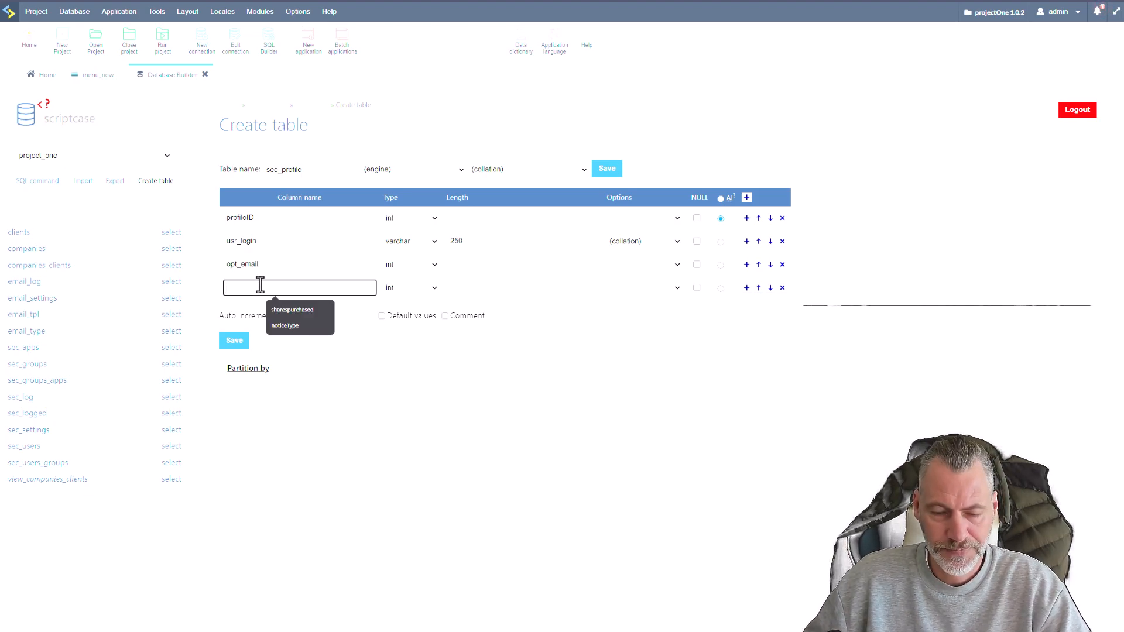
{"action": "type", "text": "opt_"}
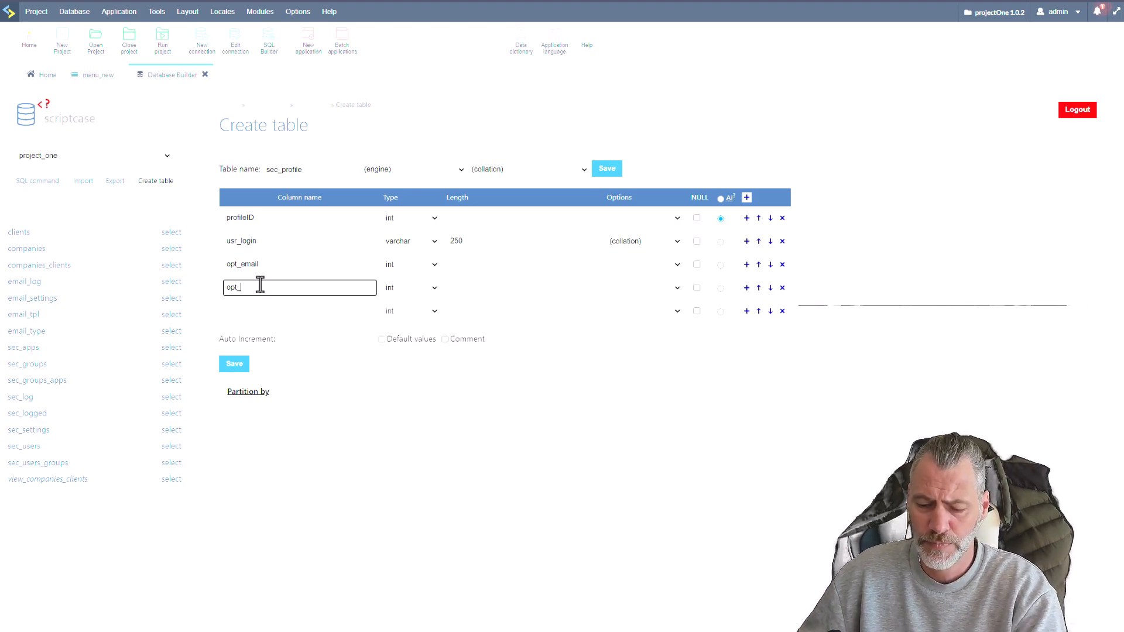
{"action": "left_click", "coordinate": [406, 433]}
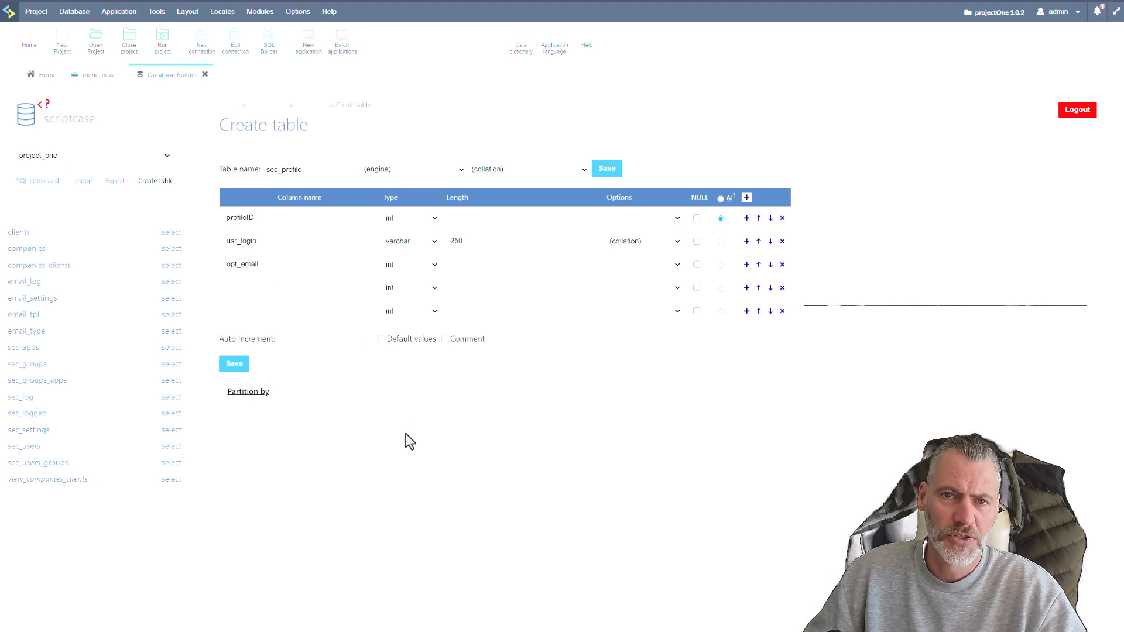
Set the opt_email column to tinyint with a length of 1 and save the sec_profile table.
{"action": "left_click", "coordinate": [423, 264]}
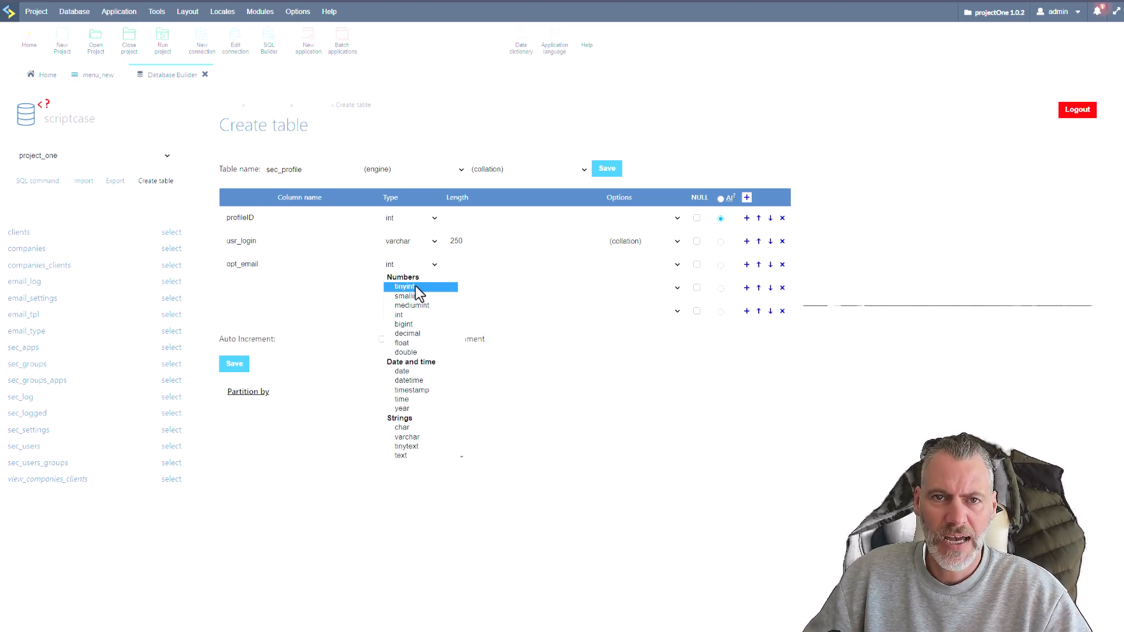
{"action": "left_click", "coordinate": [415, 285]}
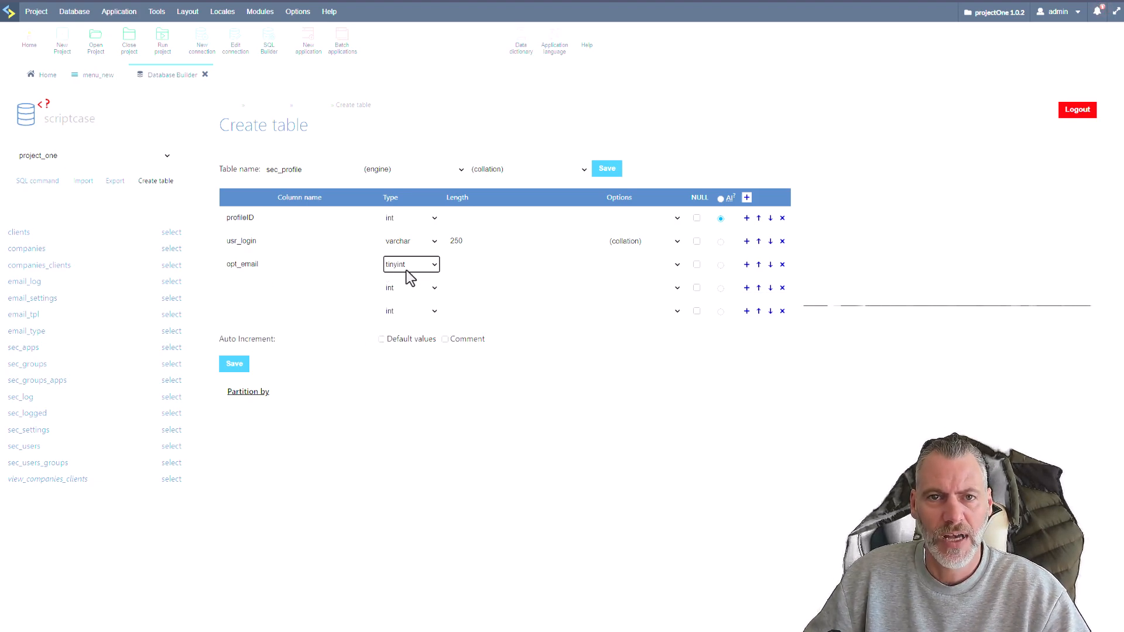
{"action": "left_click", "coordinate": [565, 263]}
{"action": "type", "text": "1"}
{"action": "left_click", "coordinate": [613, 375]}
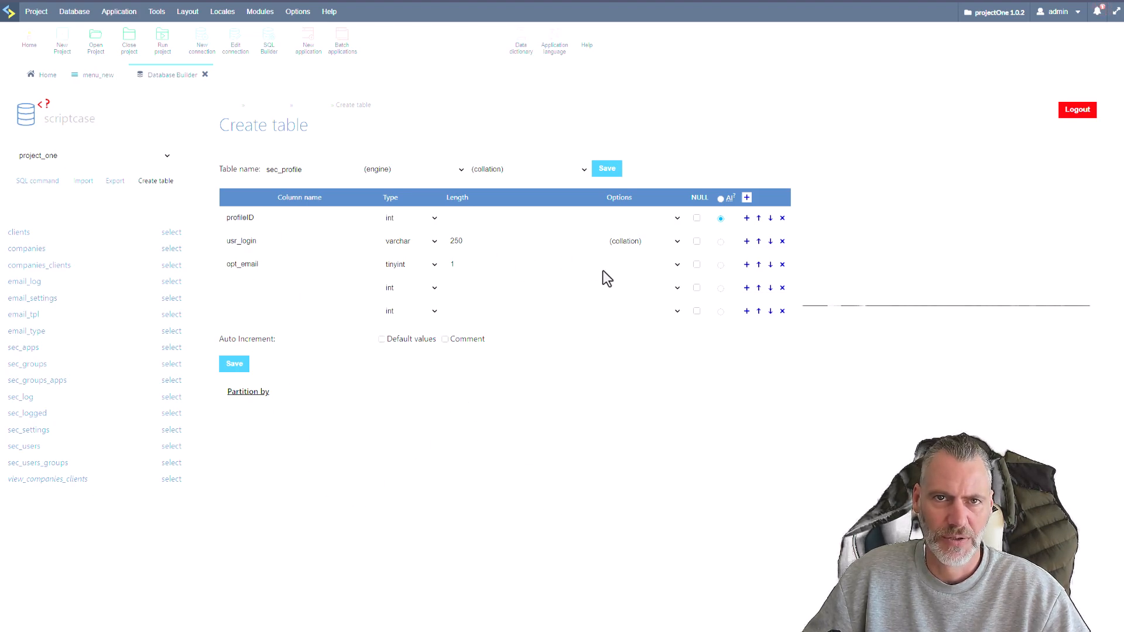
{"action": "left_click", "coordinate": [608, 170]}
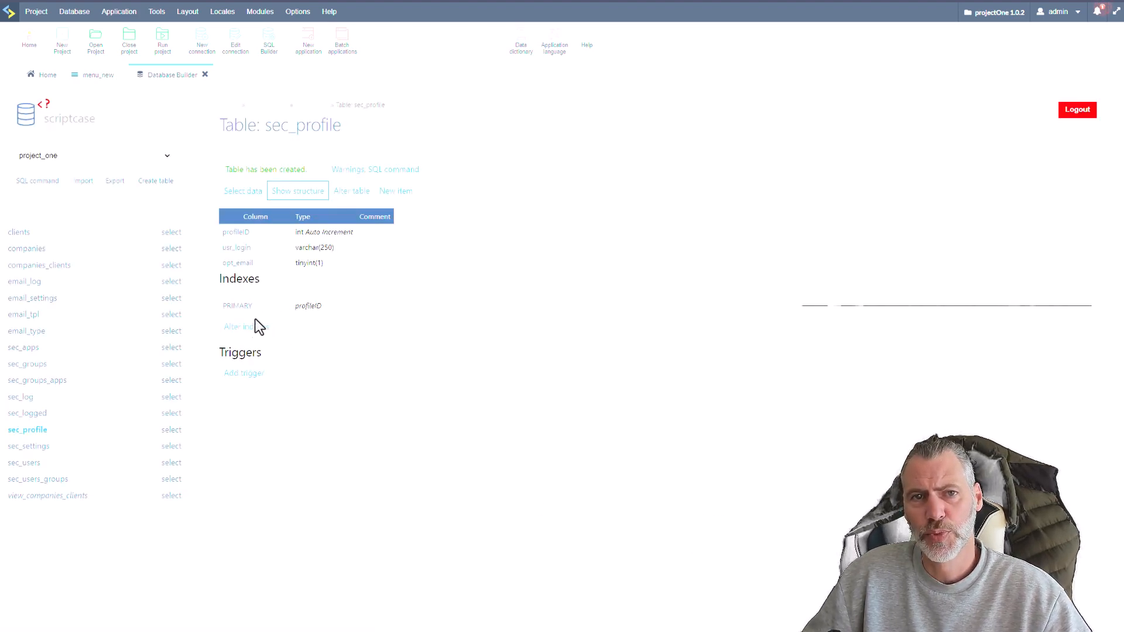
Check the Security folder's application list, then close Database Builder and the menu_new application.
{"action": "left_click", "coordinate": [43, 74]}
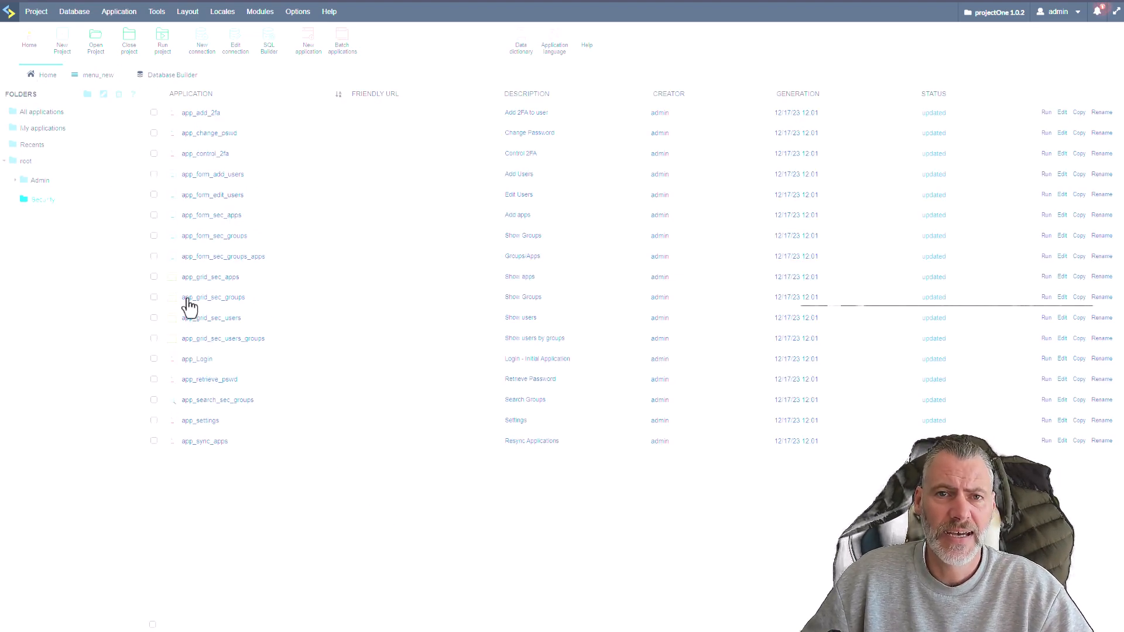
{"action": "left_click", "coordinate": [159, 78]}
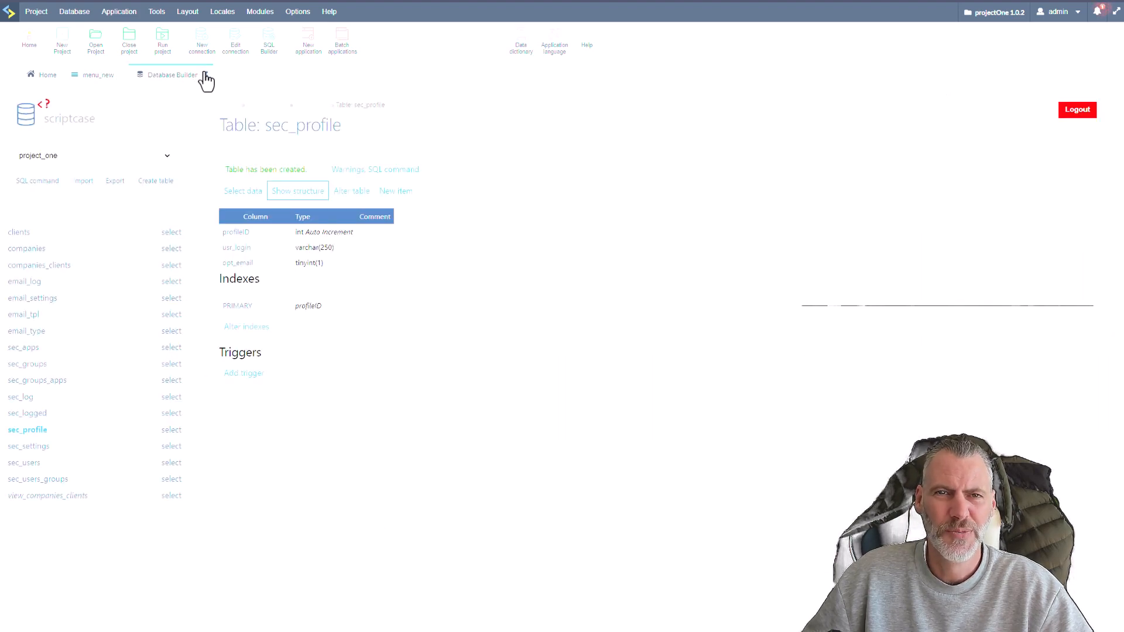
{"action": "left_click", "coordinate": [205, 75]}
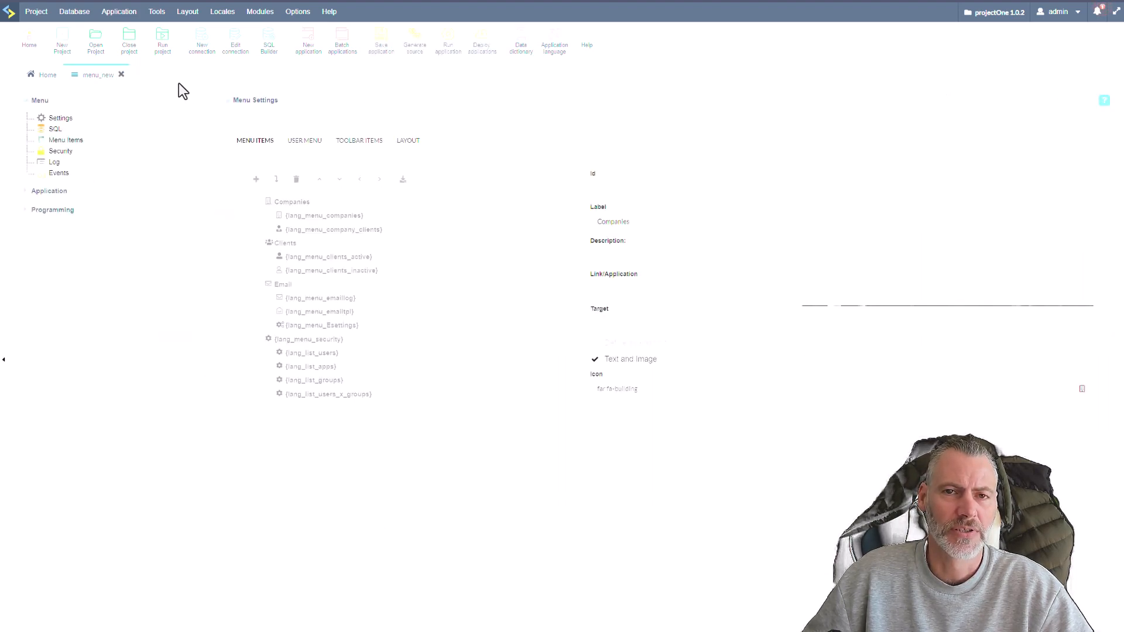
{"action": "left_click", "coordinate": [122, 75]}
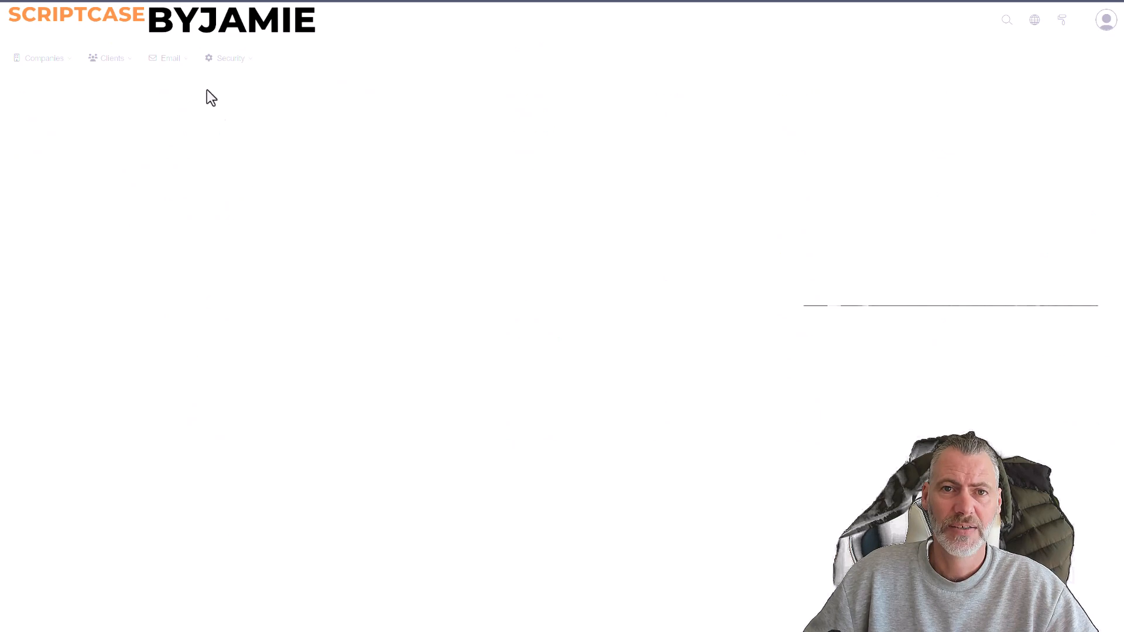
Examine the Email and Security menus in the running application.
{"action": "mouse_move", "coordinate": [162, 58]}
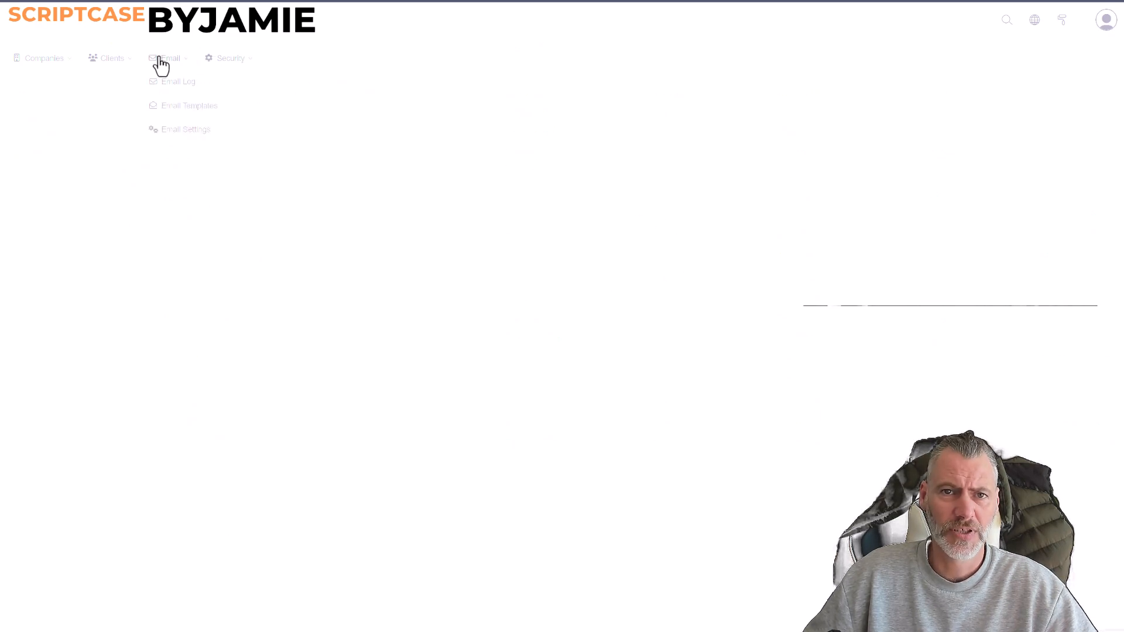
{"action": "mouse_move", "coordinate": [257, 67]}
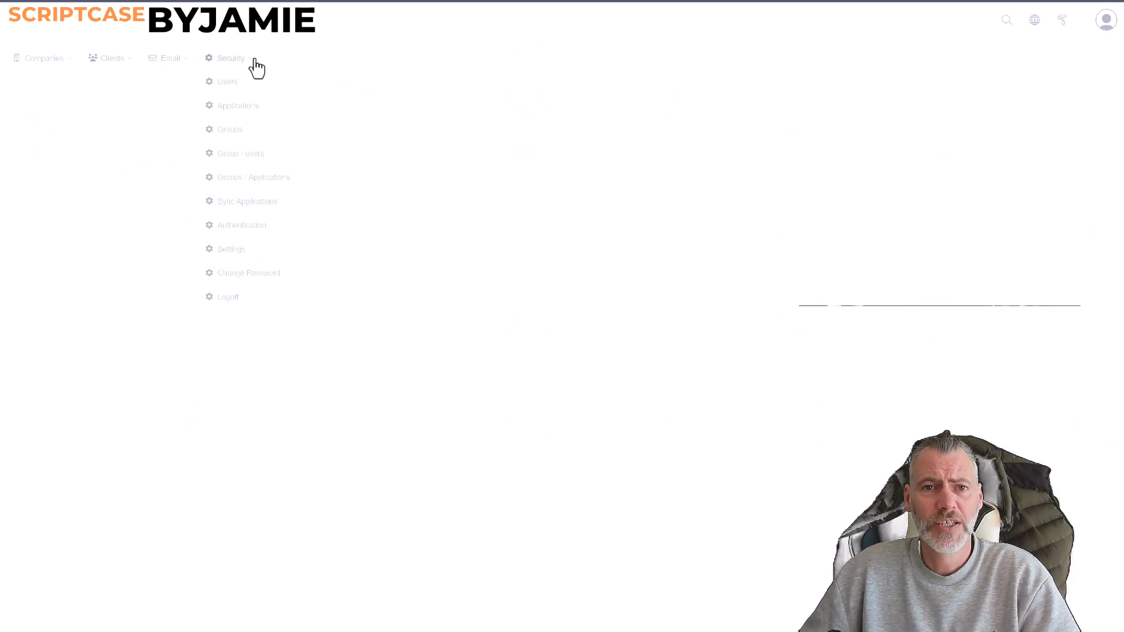